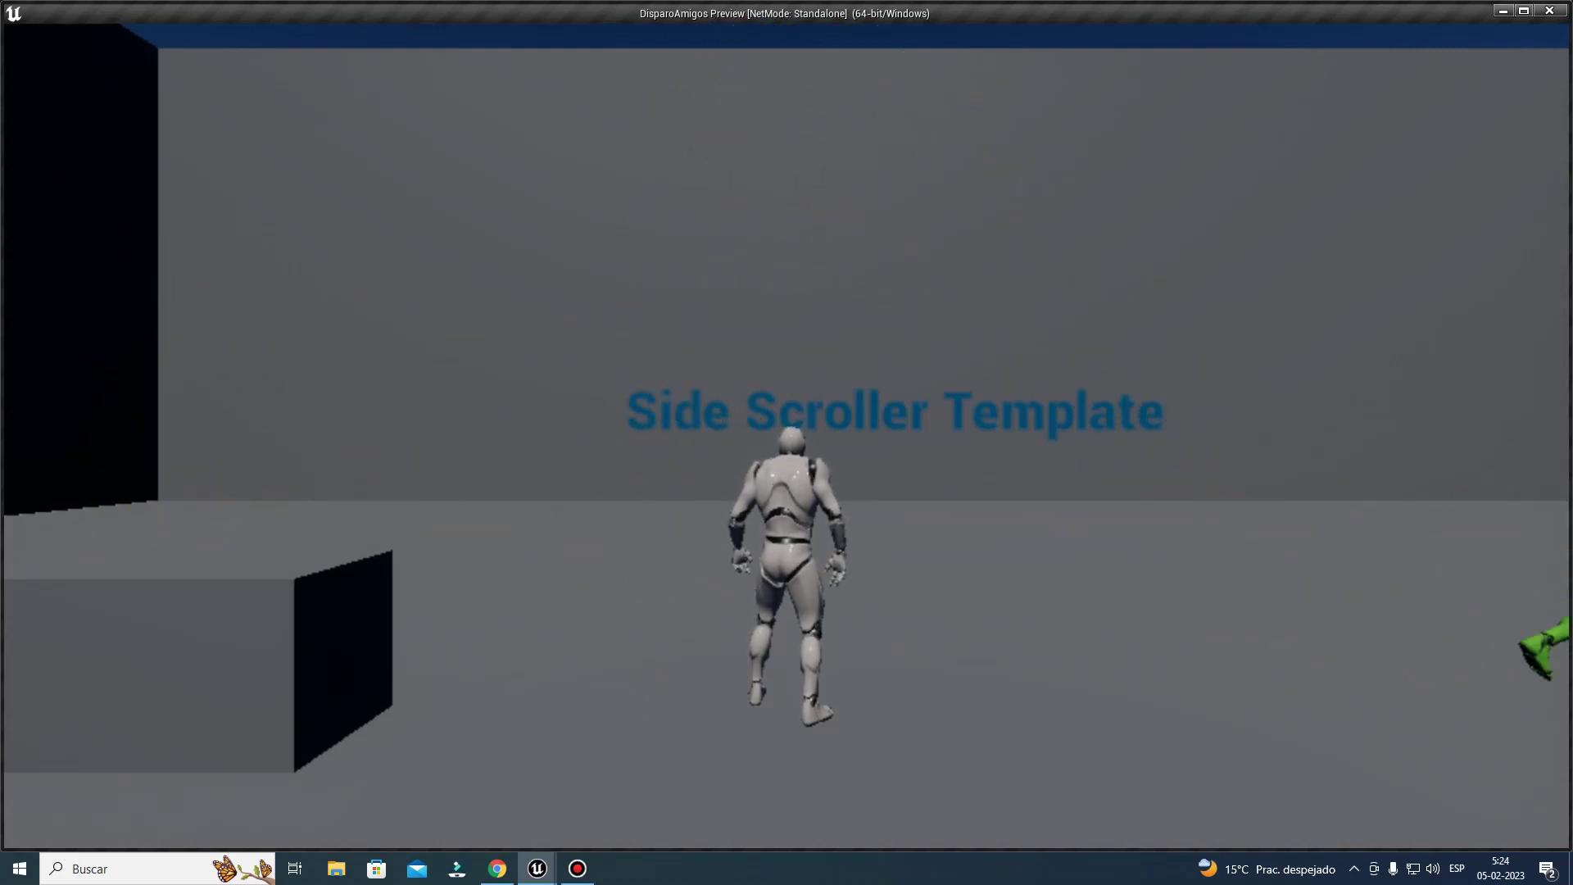
Step: Run the white character left and right and jump it between the other players
key(d)
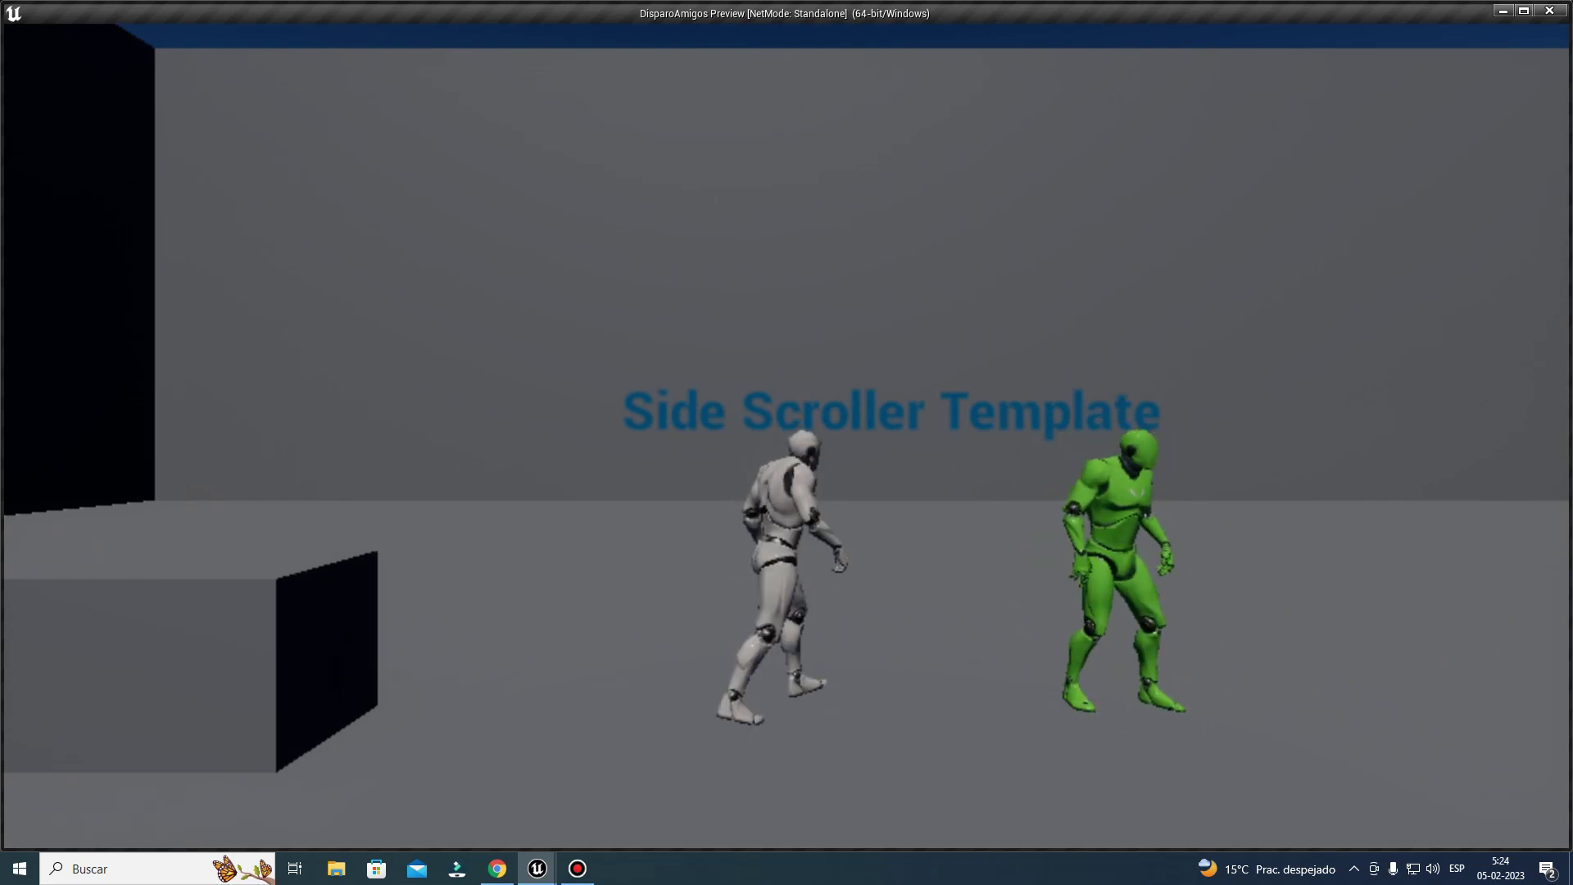
key(space)
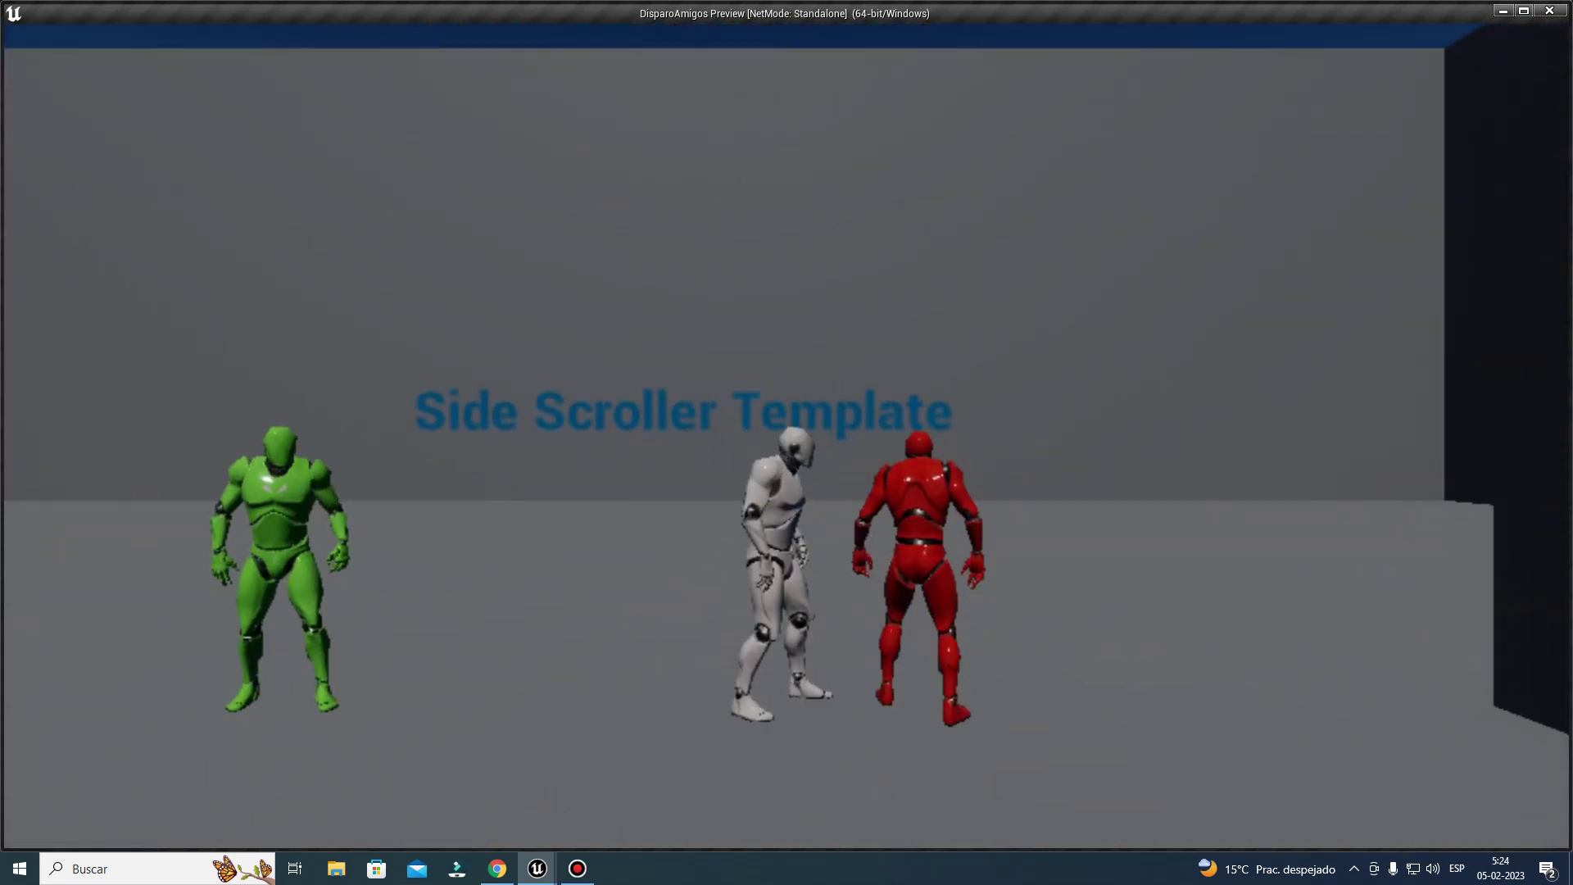
key(a)
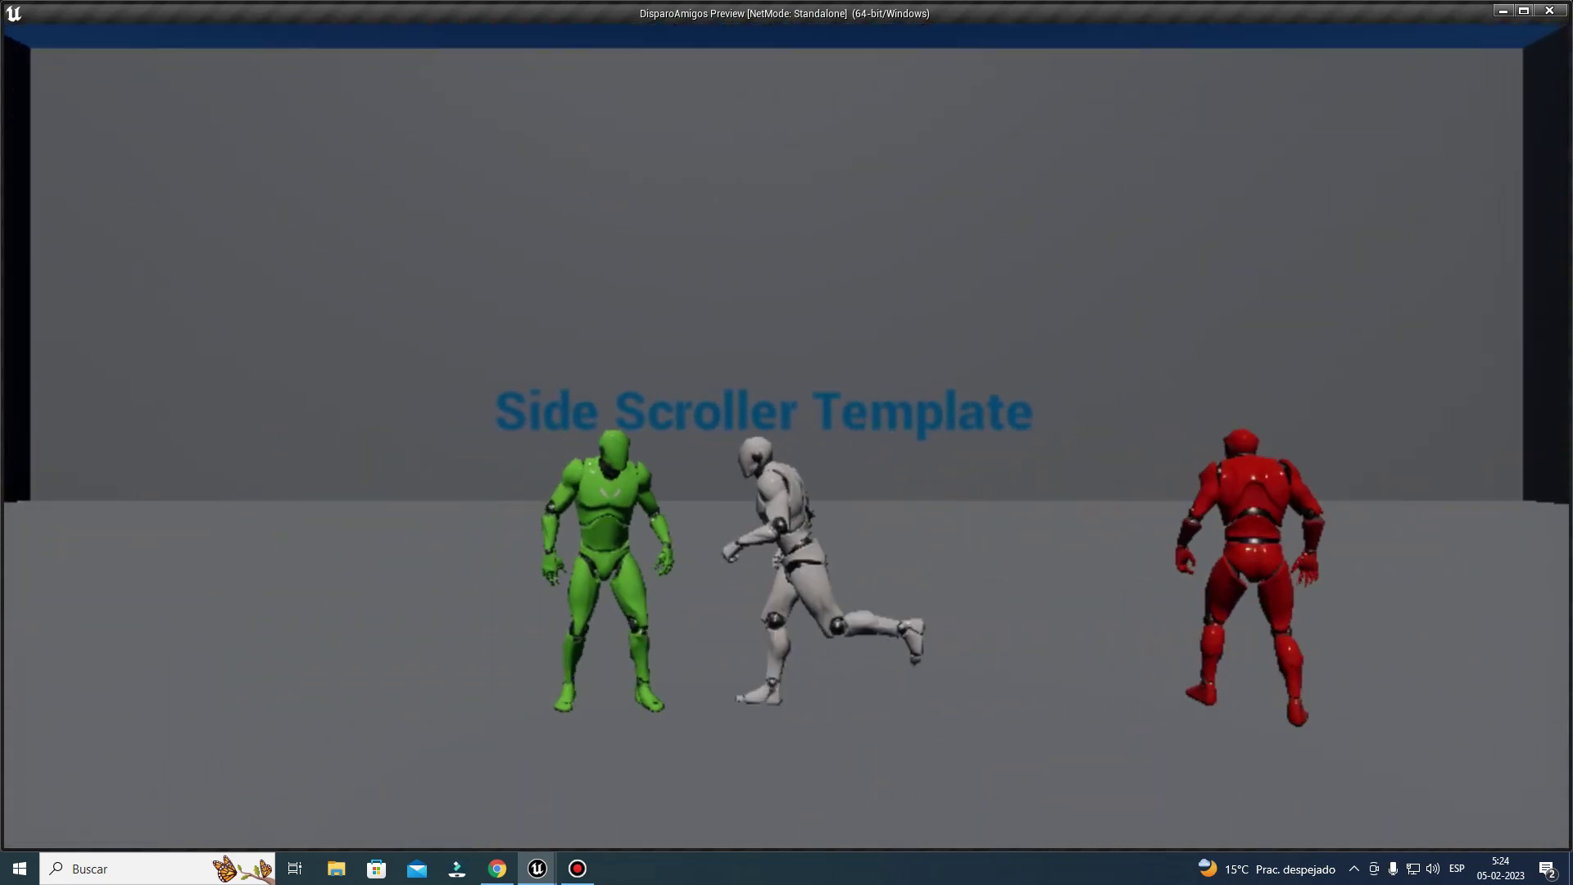
key(space)
key(space)
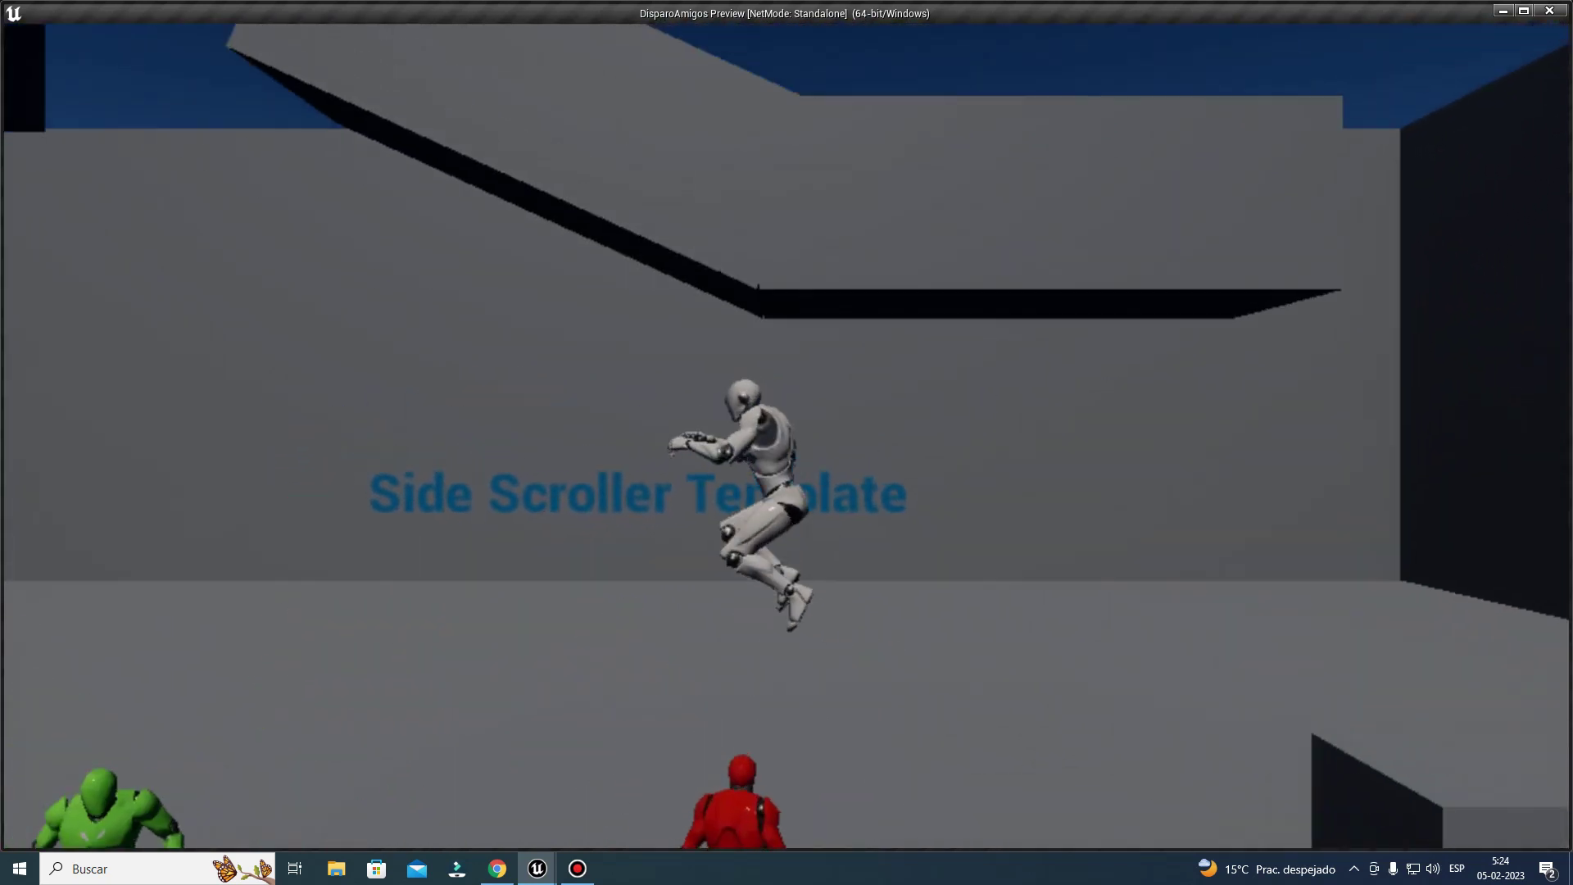
key(space)
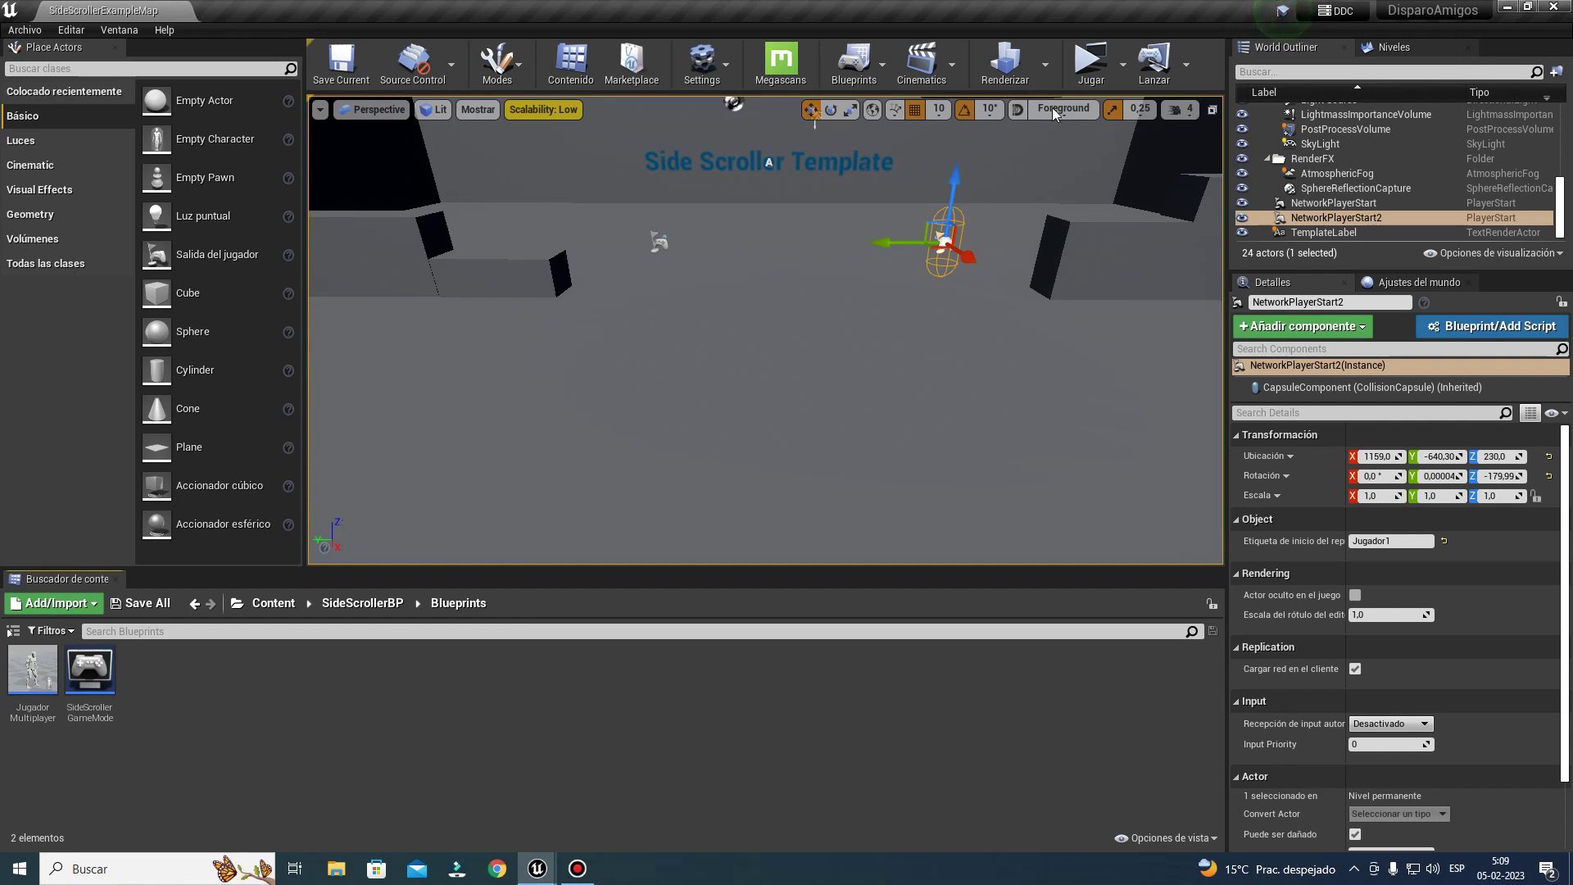
Step: Relaunch the level preview, move the green and grey characters, then exit the preview
right_drag(1057, 205, 983, 246)
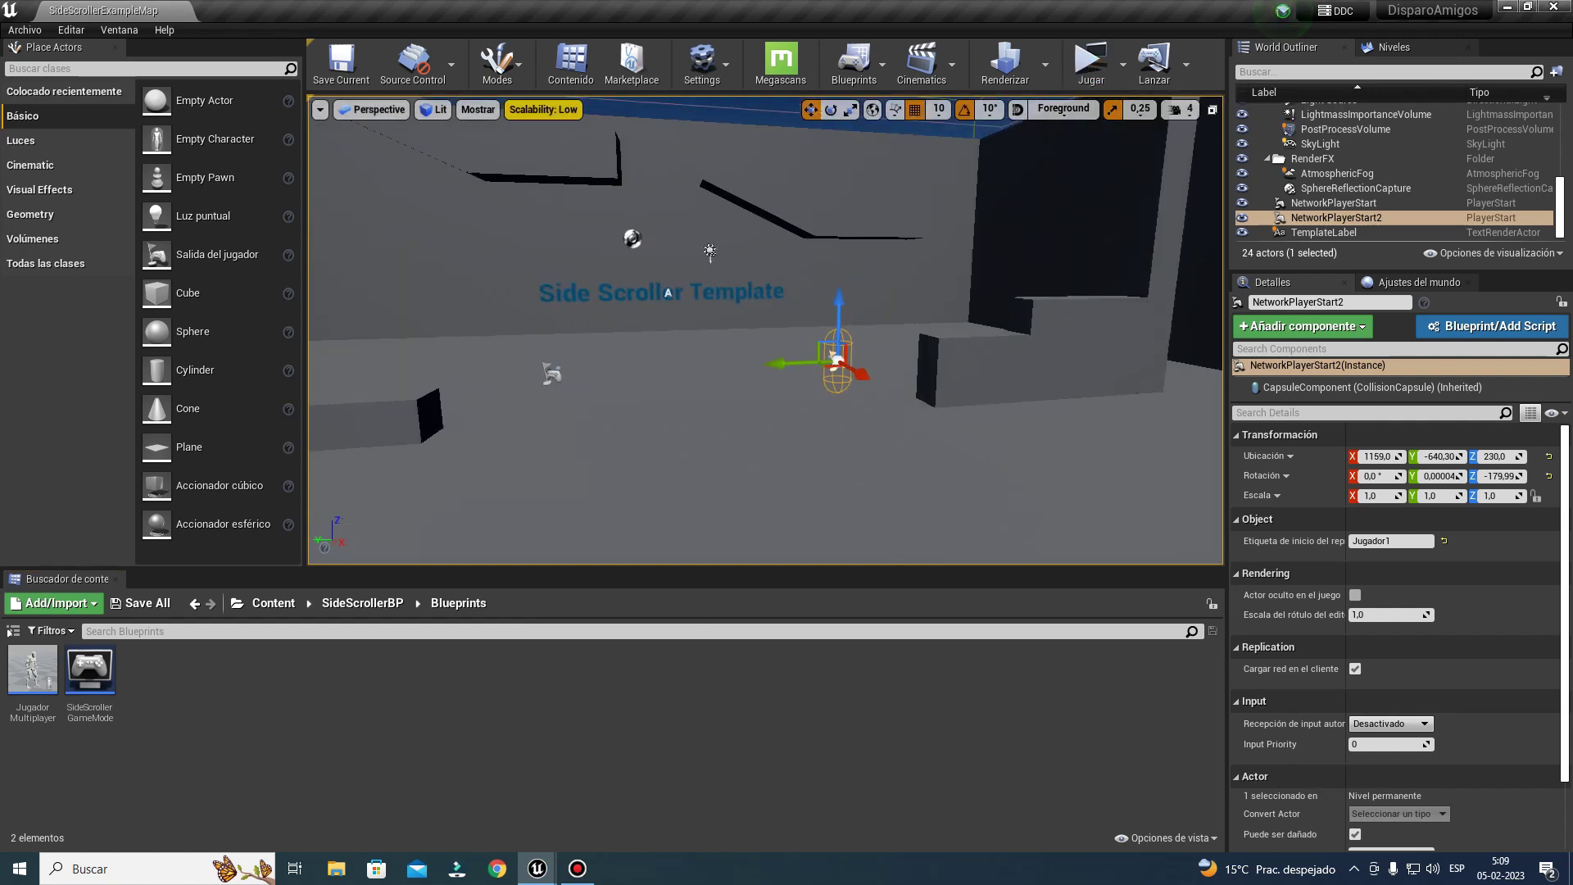
click(1104, 75)
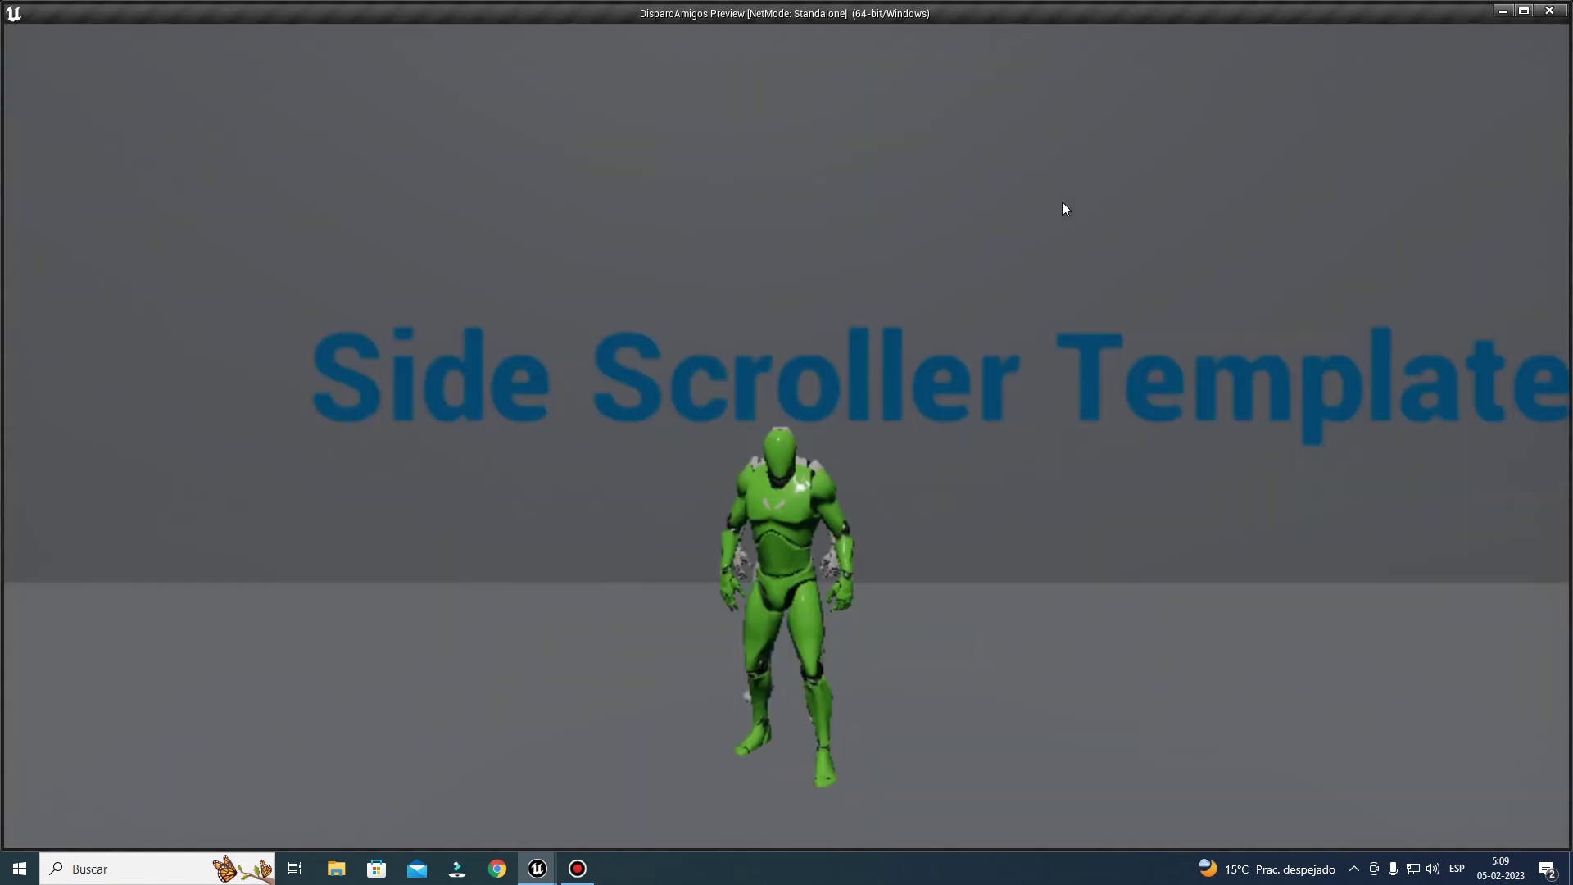
key(d)
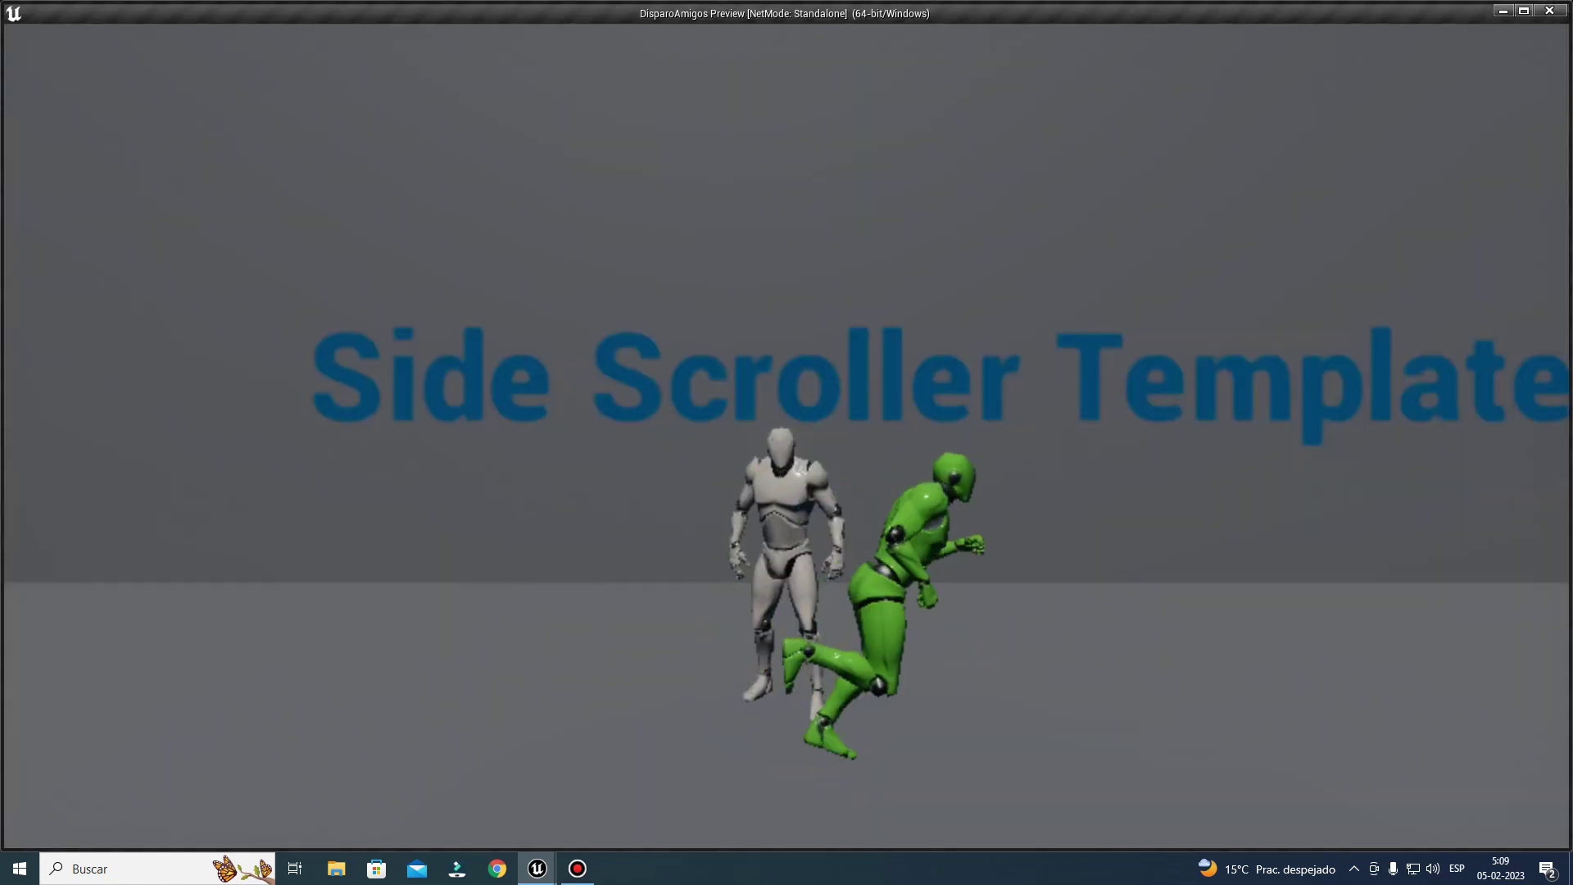
key(a)
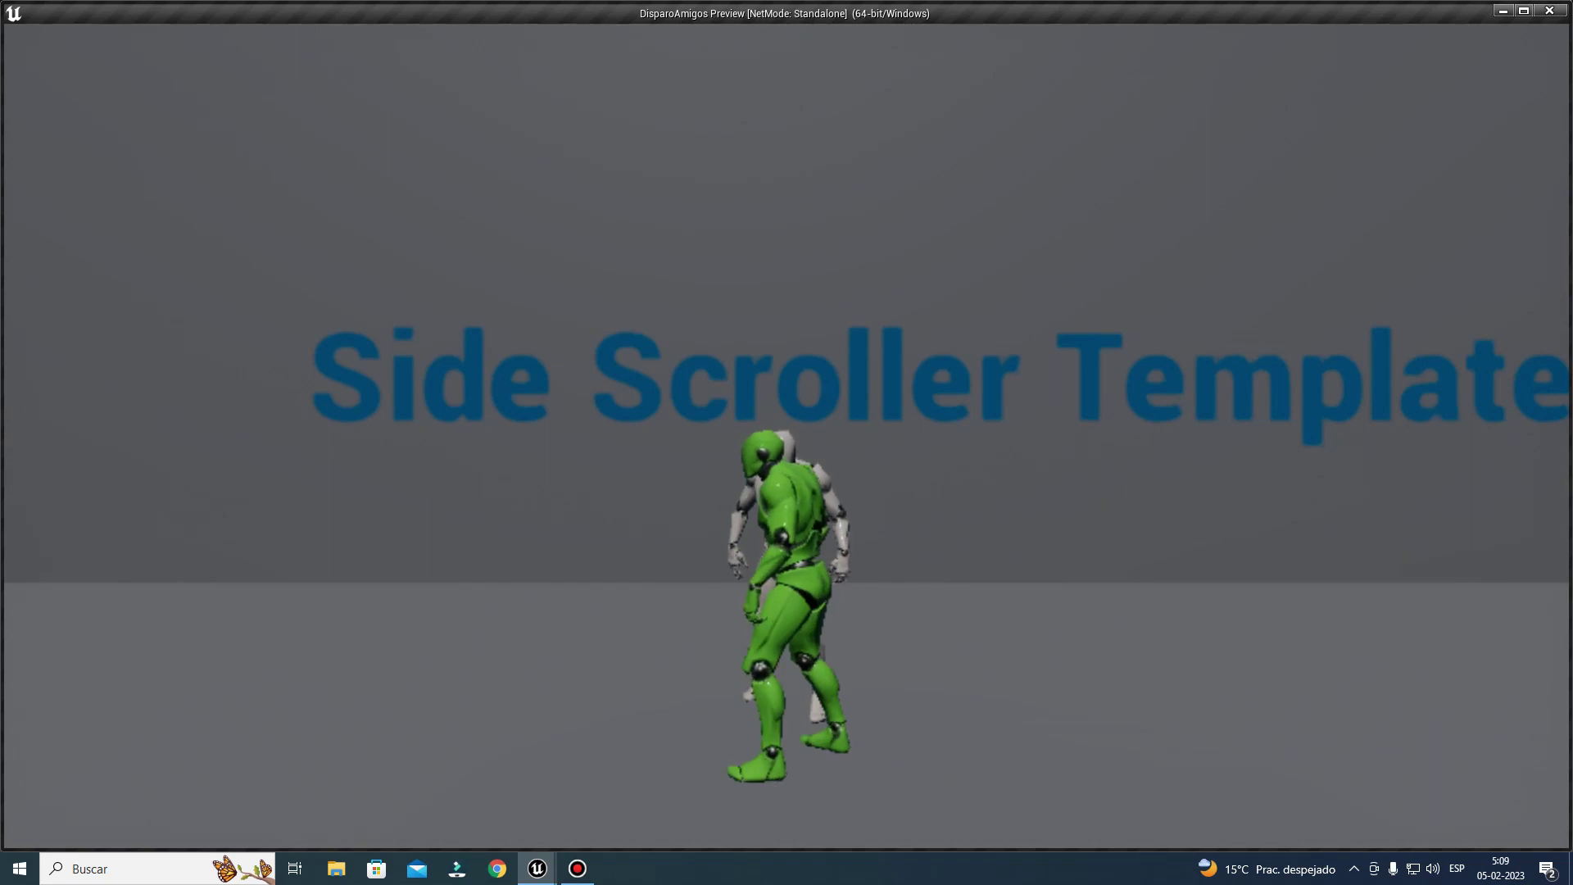
key(d)
key(a)
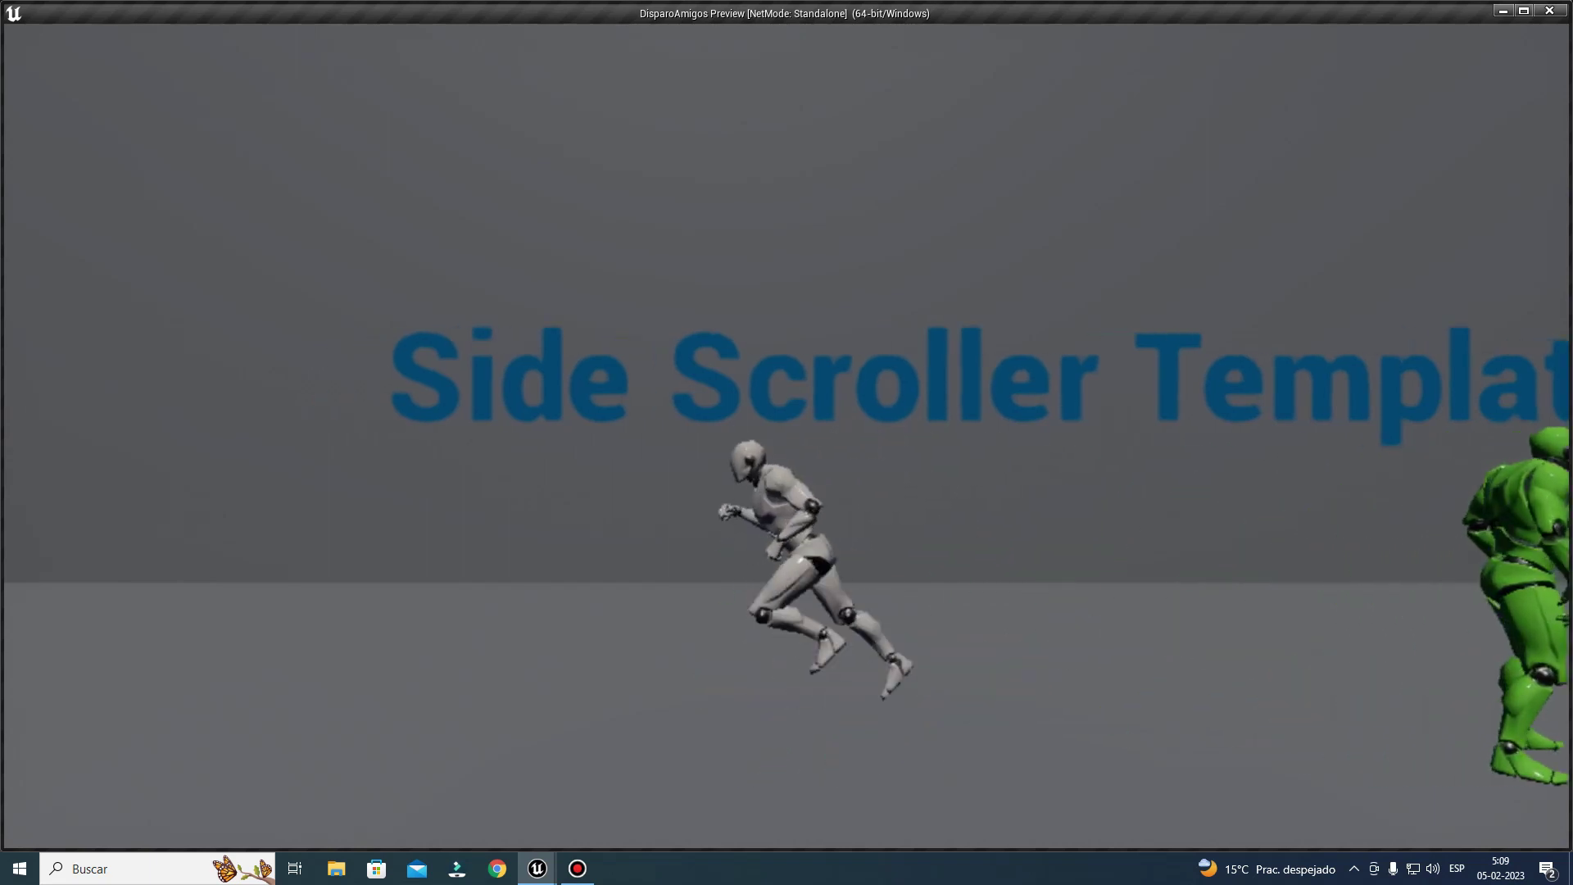
key(d)
key(space)
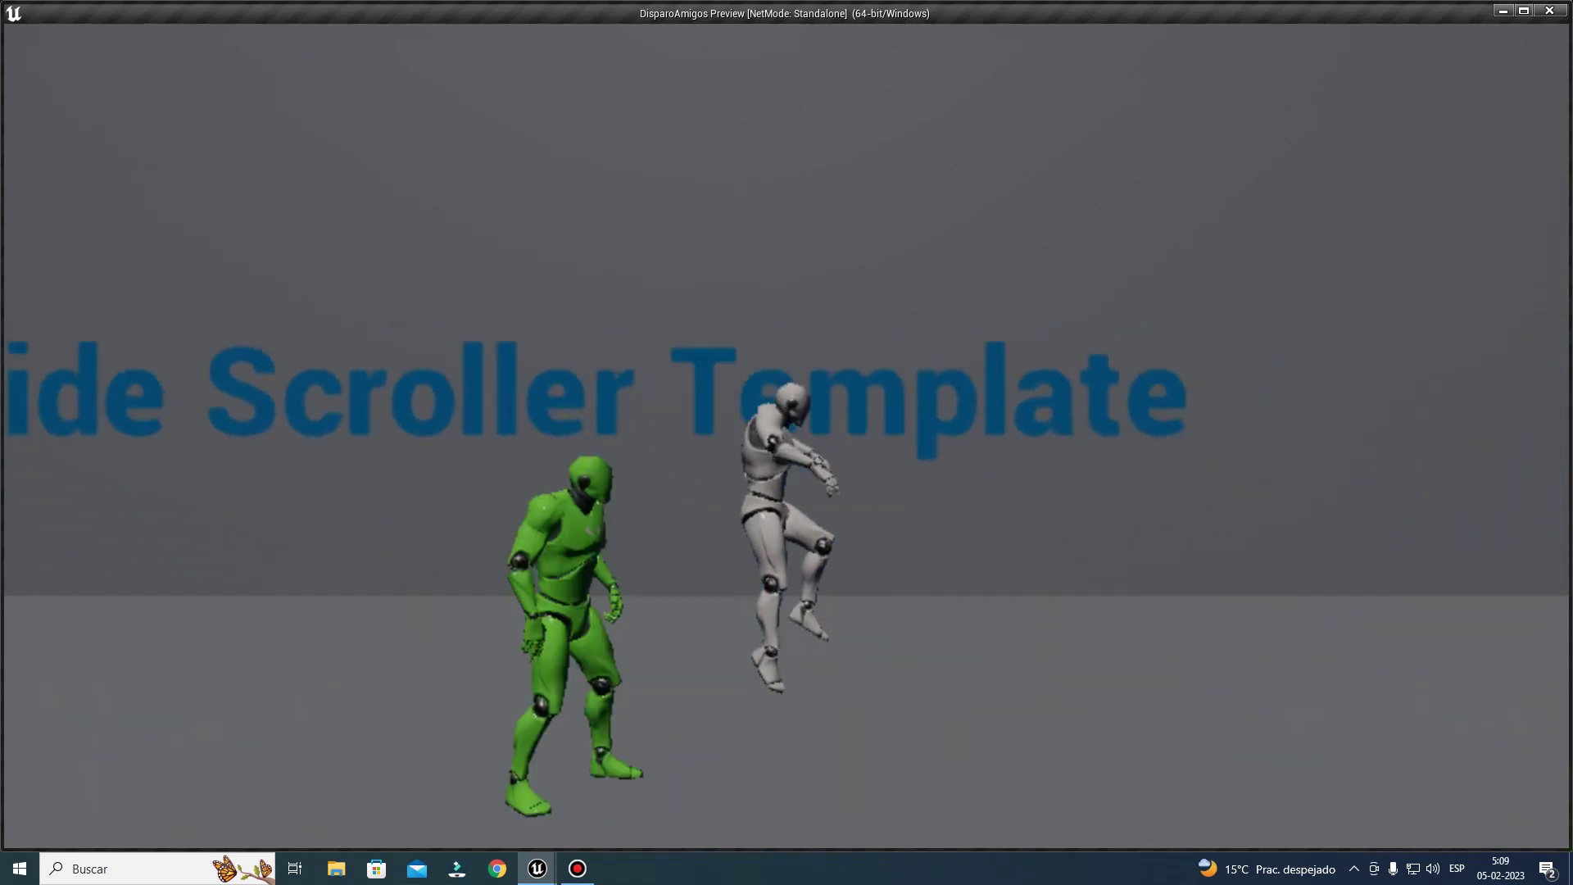
key(Escape)
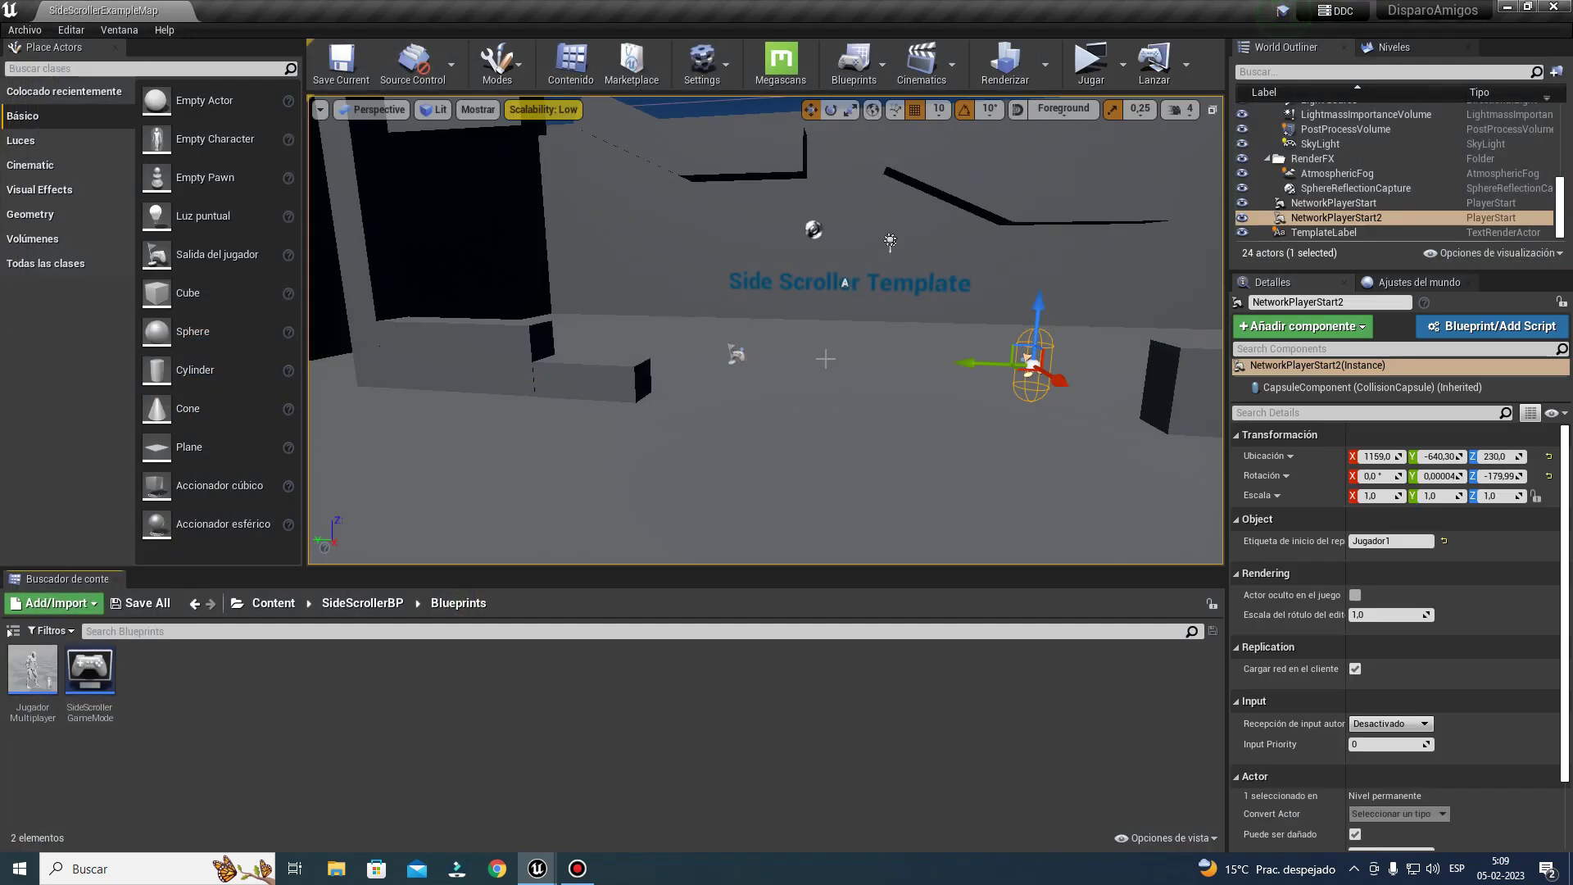
Step: Look around the level, then open the JugadorMultiplayer Blueprint from the Content Browser
right_drag(751, 317, 750, 317)
key(d)
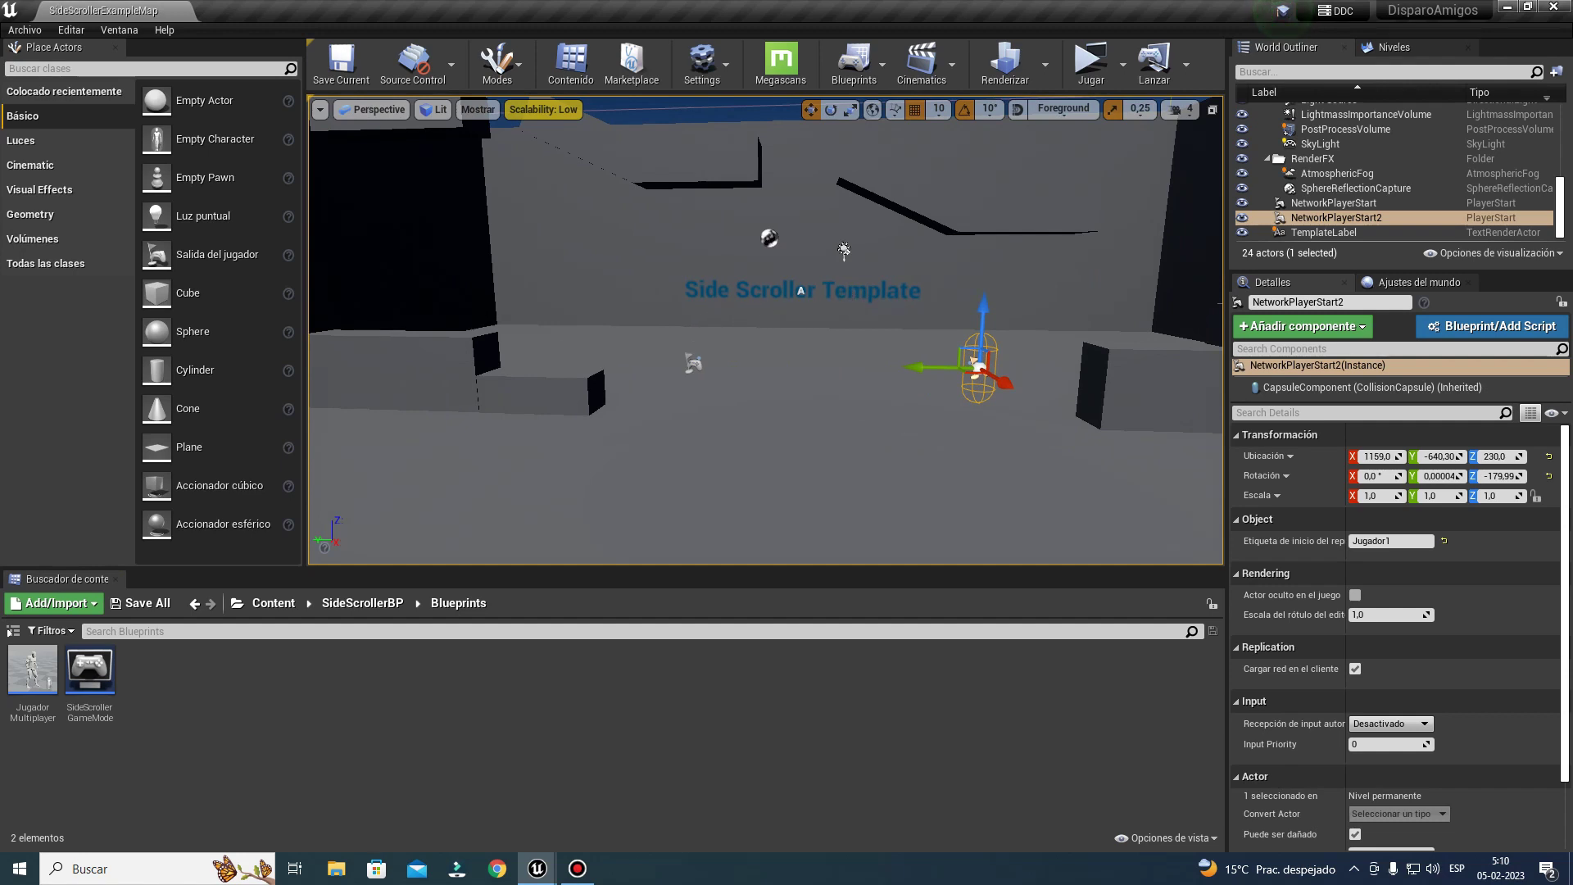
right_drag(750, 317, 811, 344)
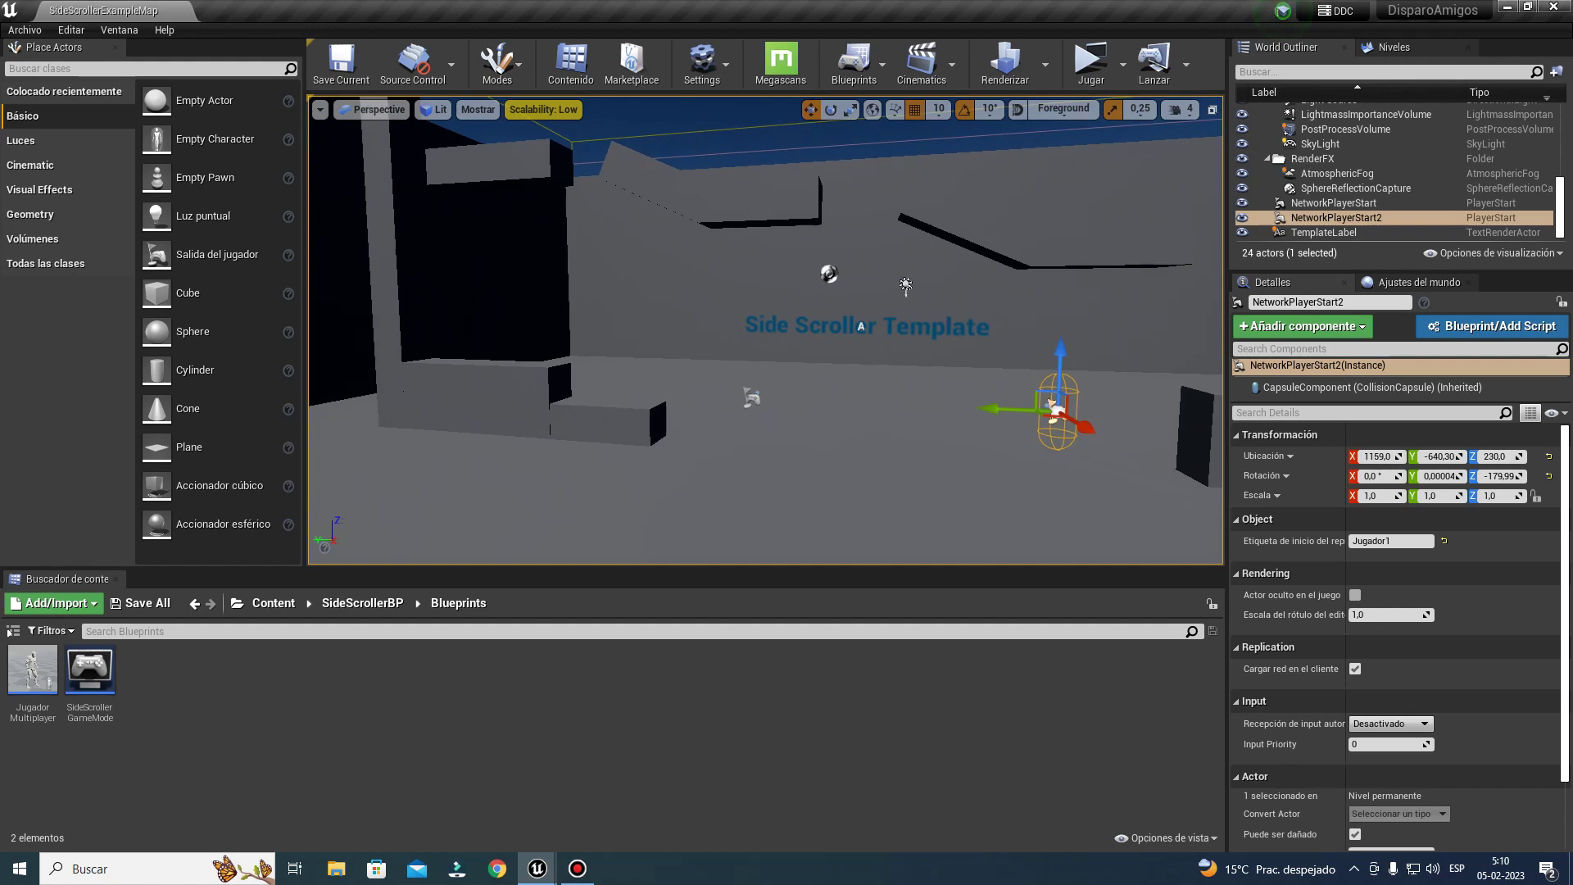
right_drag(931, 277, 930, 277)
key(d)
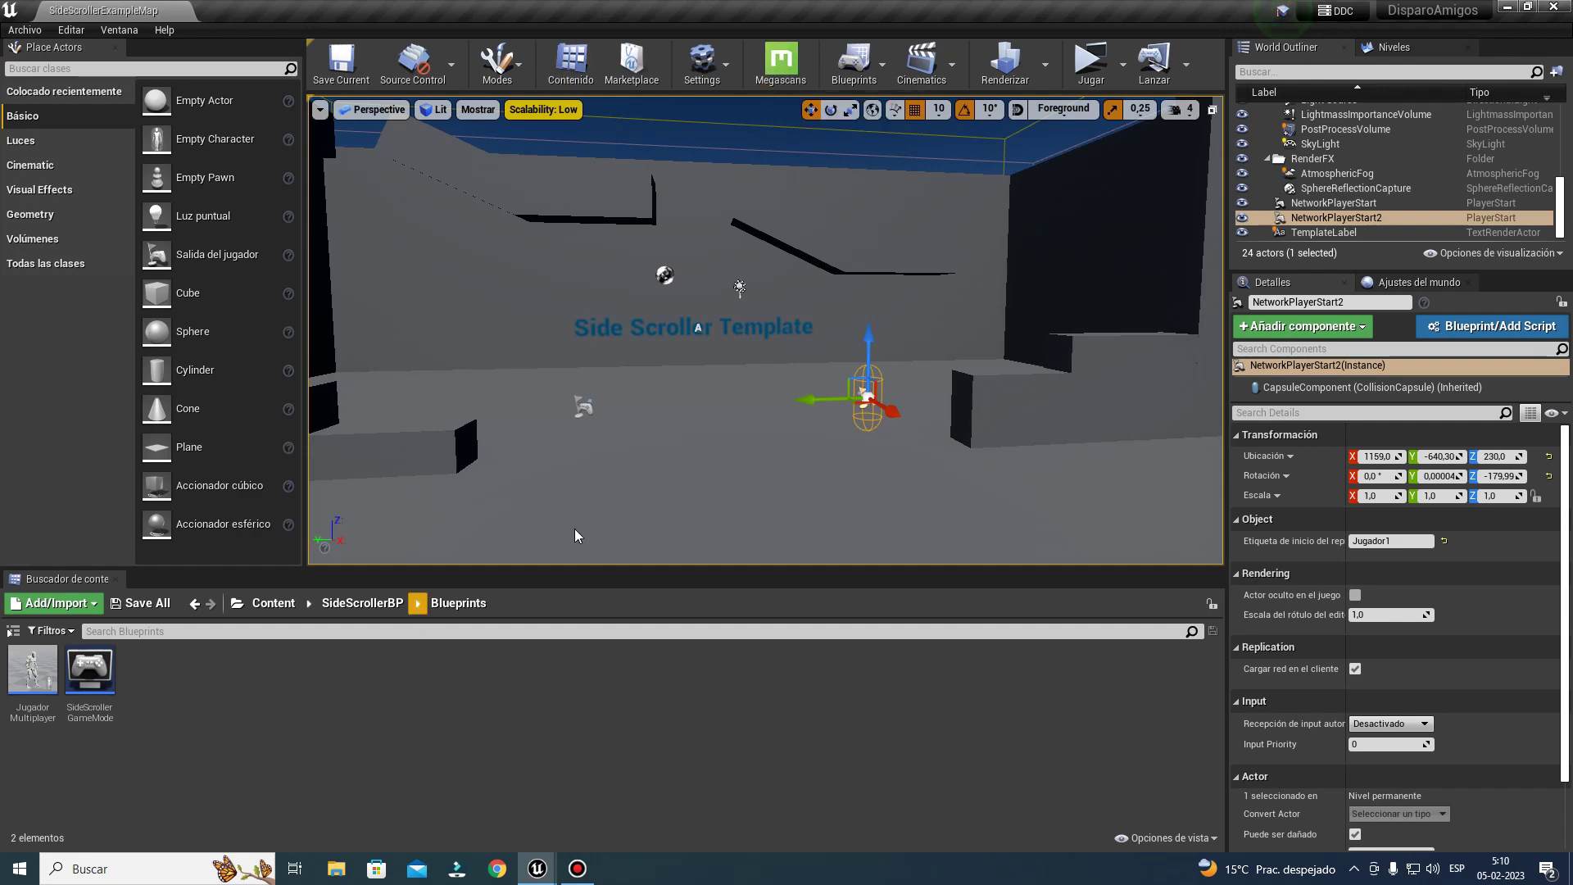
double_click(33, 670)
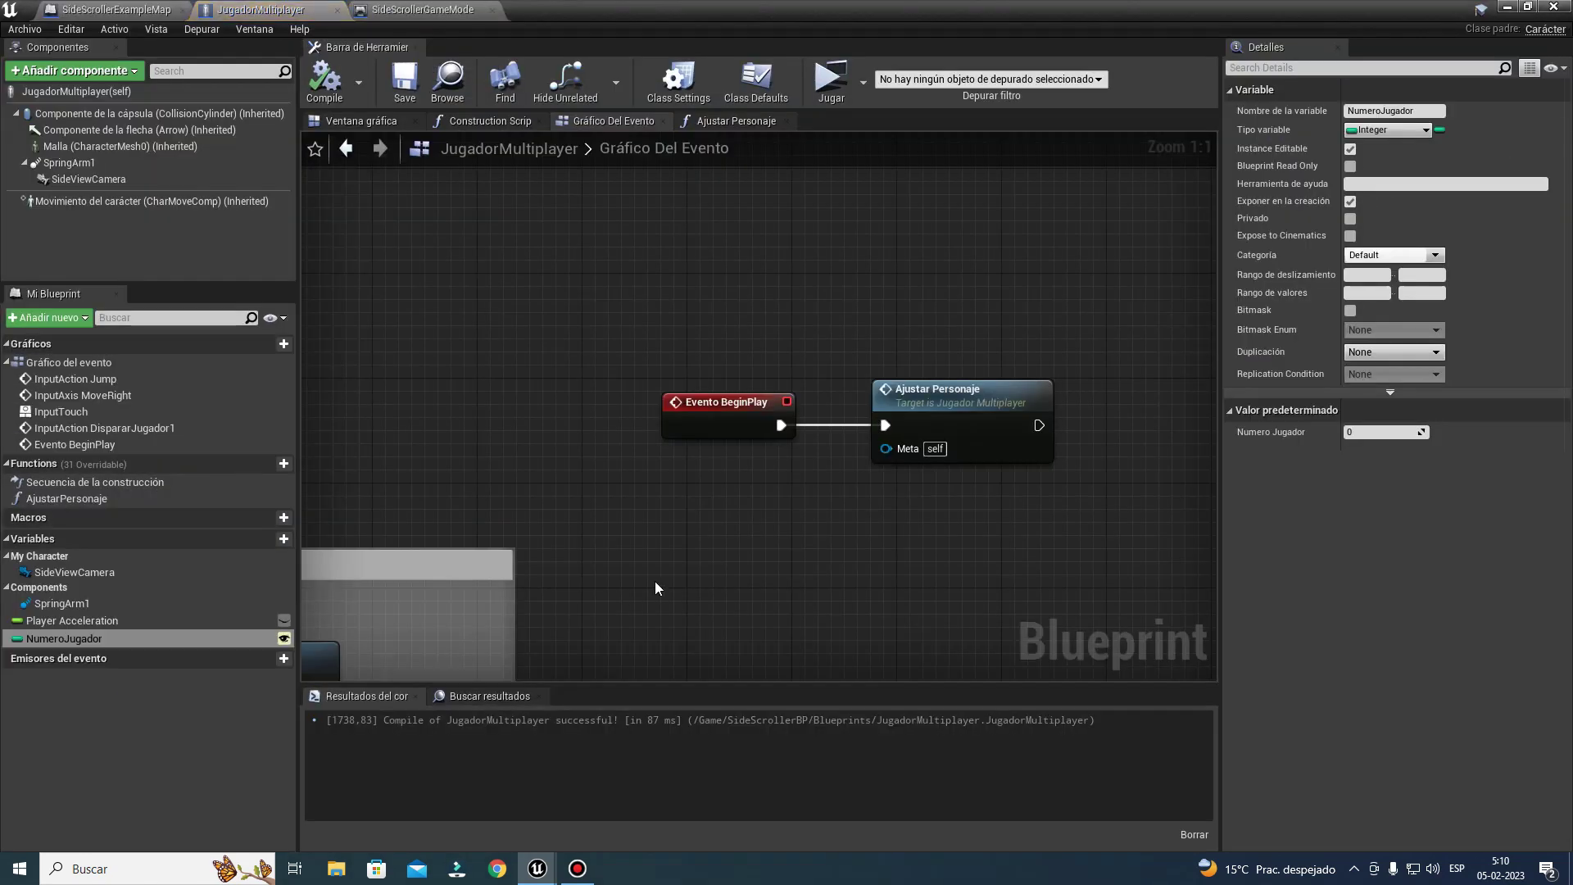
Step: Add a new Blueprint function named SpawnFuncion
scroll(647, 460, down, 4)
mouse_move(646, 461)
right_down()
mouse_move(856, 473)
mouse_move(686, 391)
right_up()
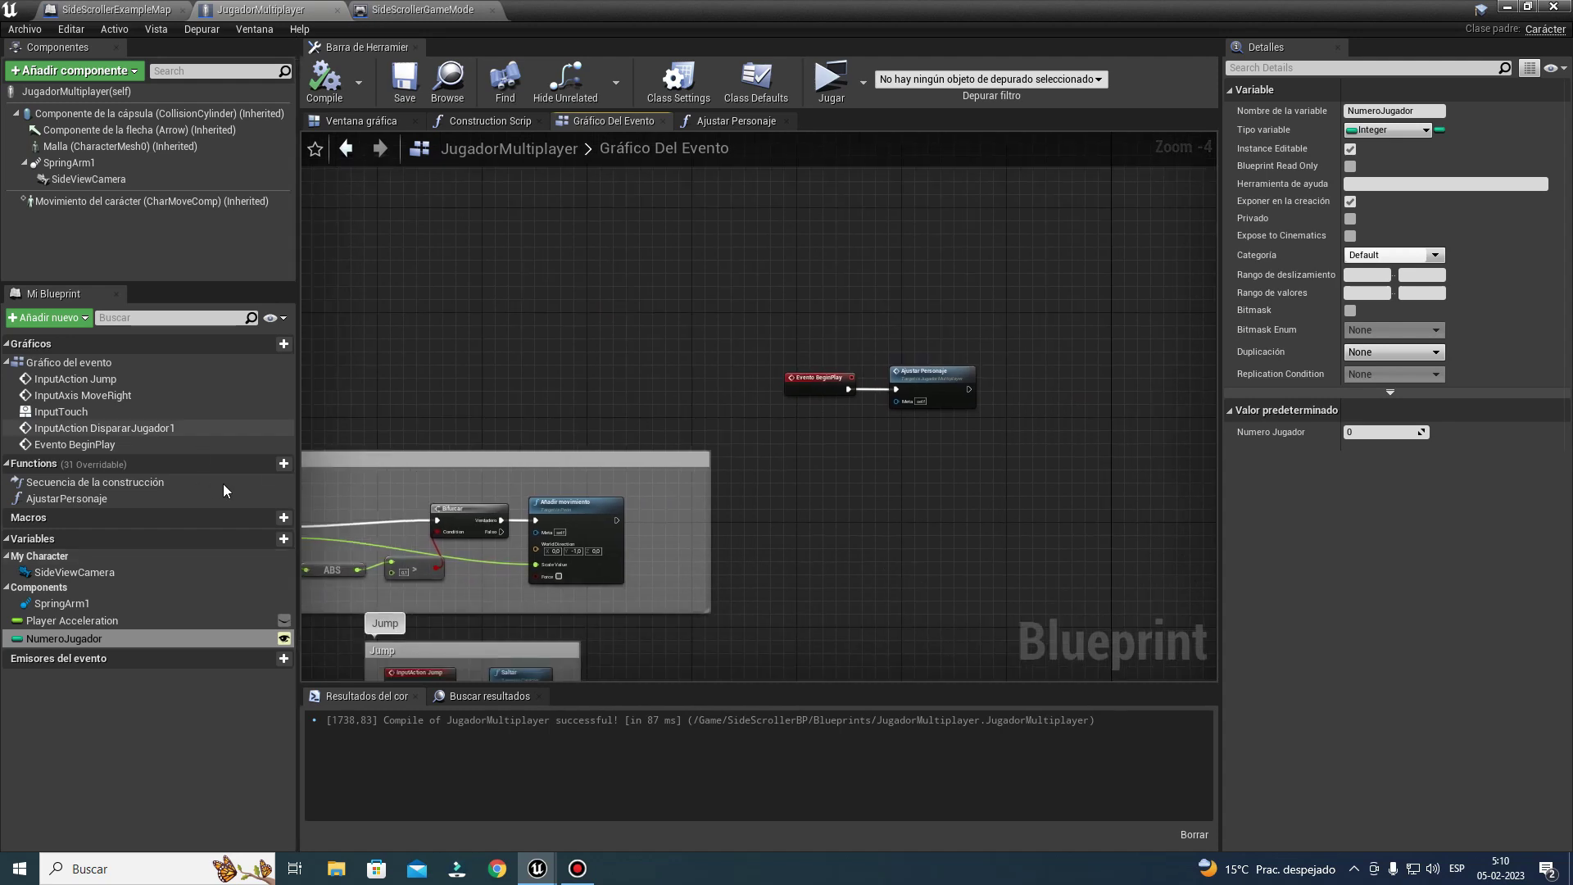
click(259, 462)
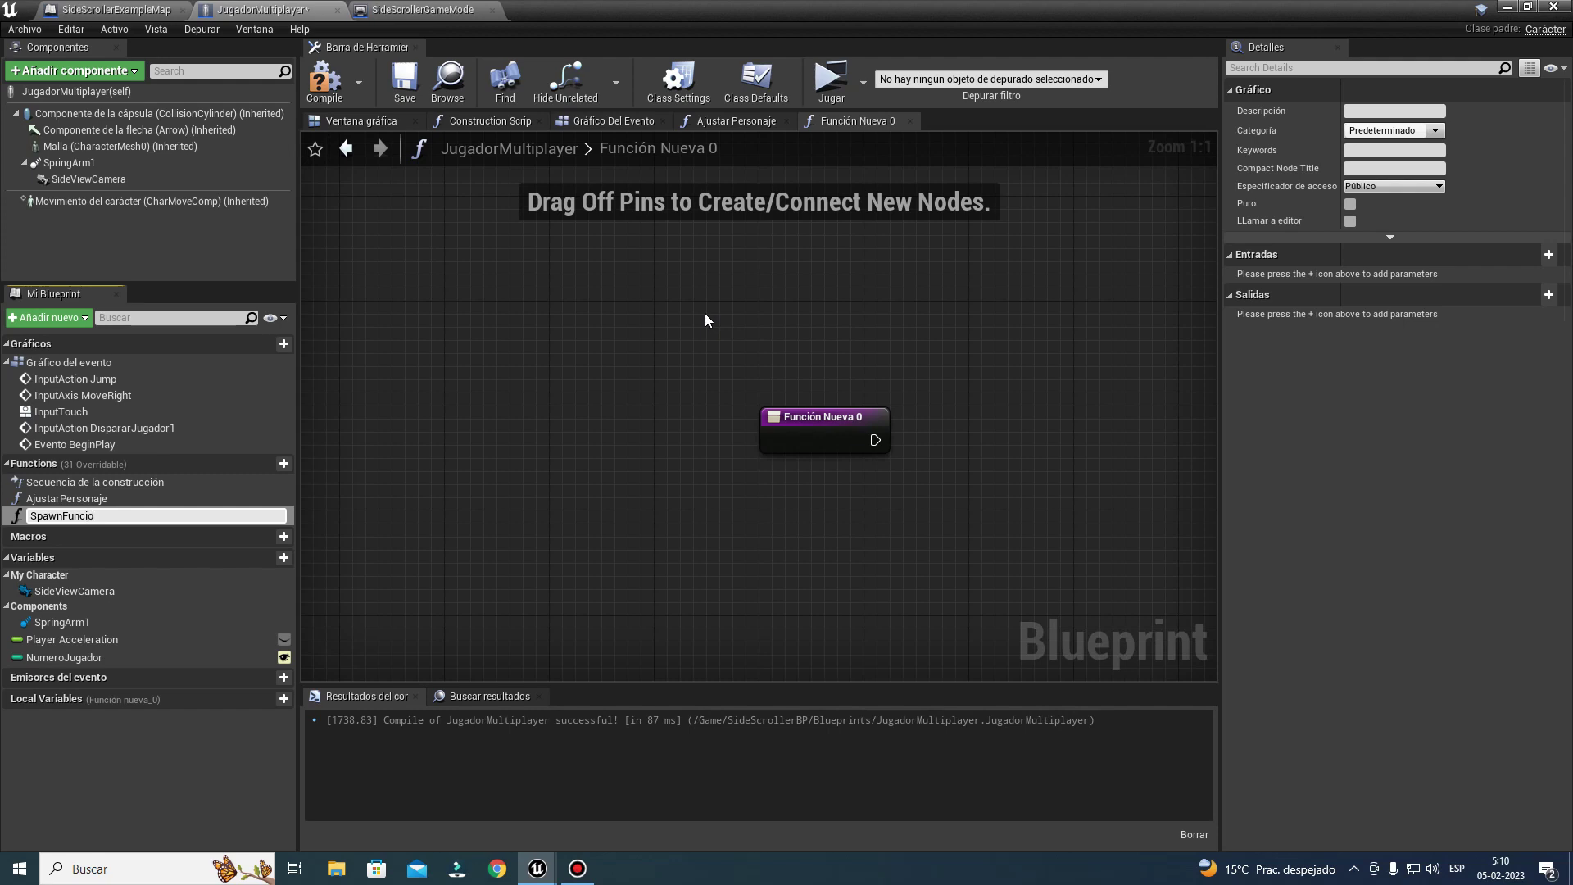
text(n)
key(Return)
Step: Add a For Each Loop after the Spawn Funcion entry node
right_drag(877, 453, 610, 427)
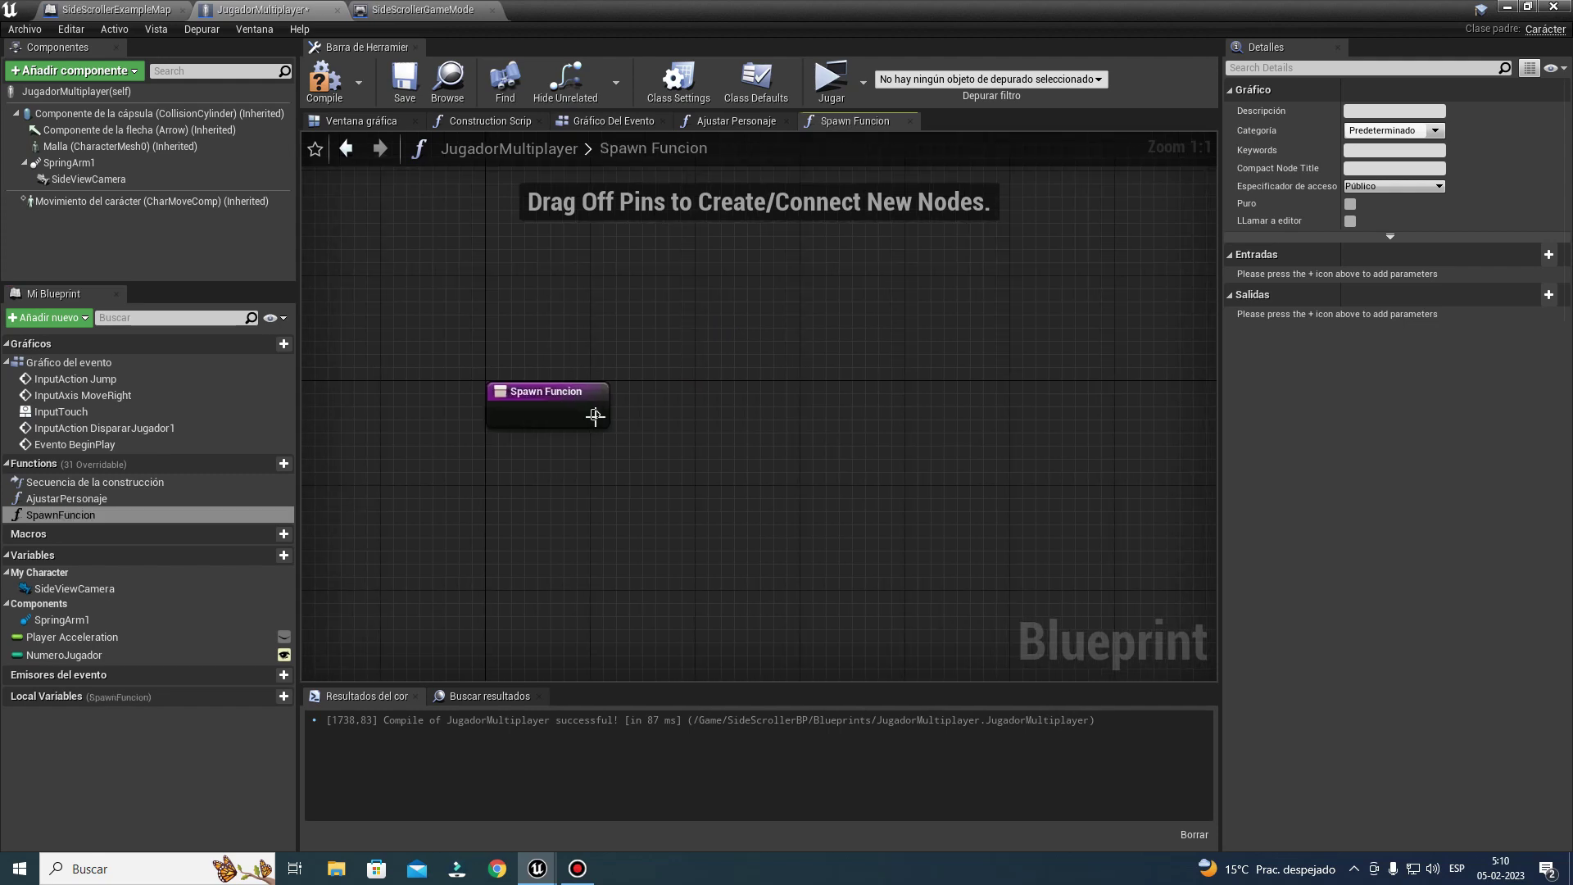
drag(715, 416, 715, 416)
text(fore)
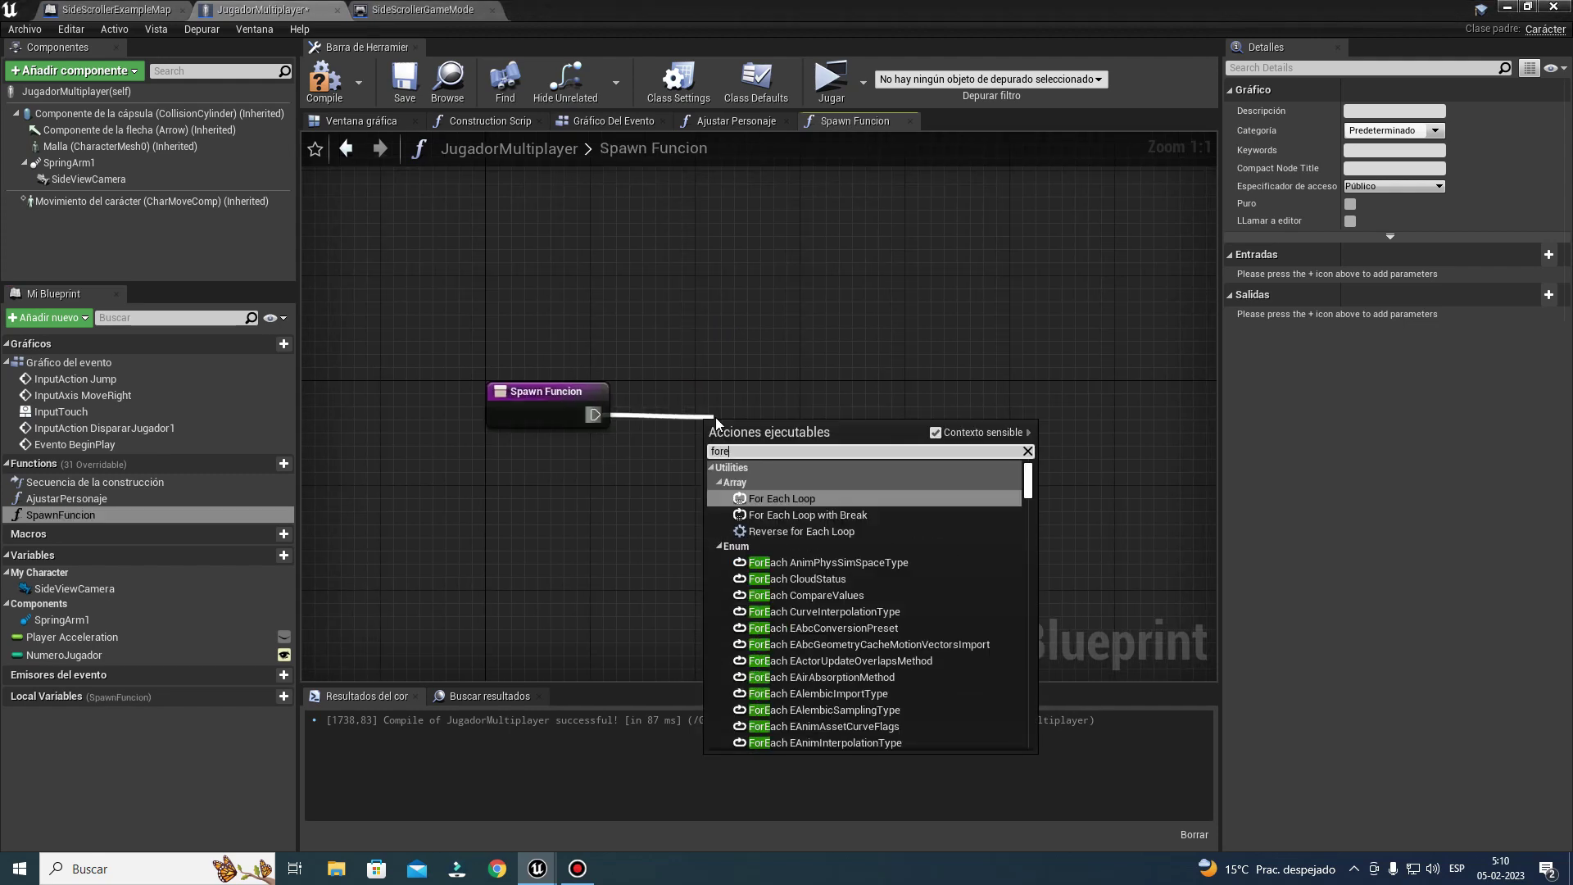
key(Return)
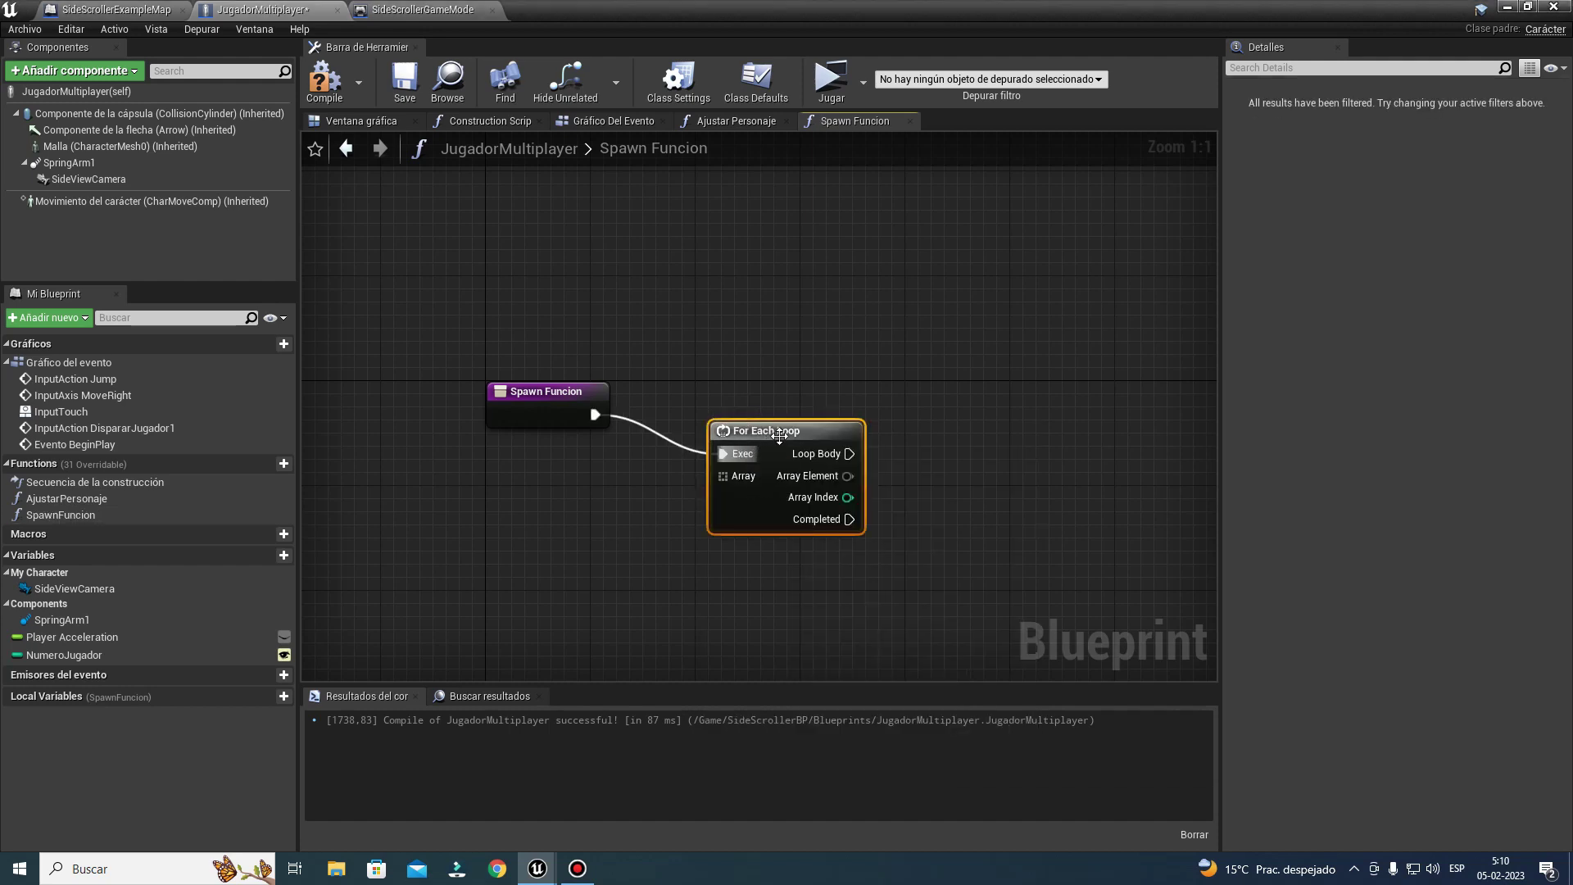
drag(778, 436, 765, 397)
mouse_move(538, 869)
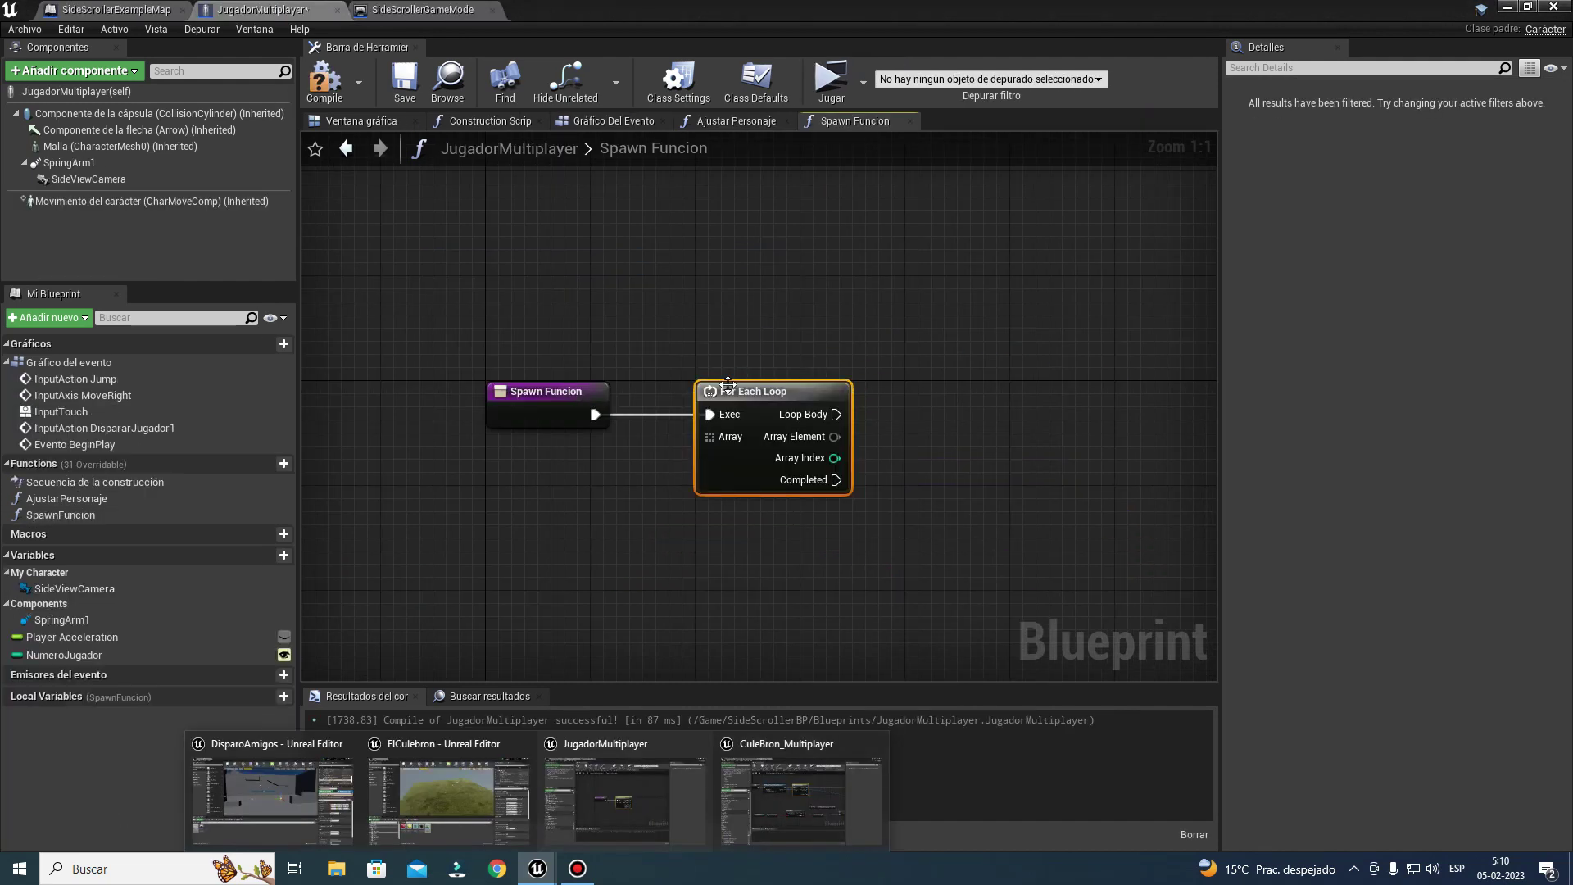
drag(731, 385, 1120, 398)
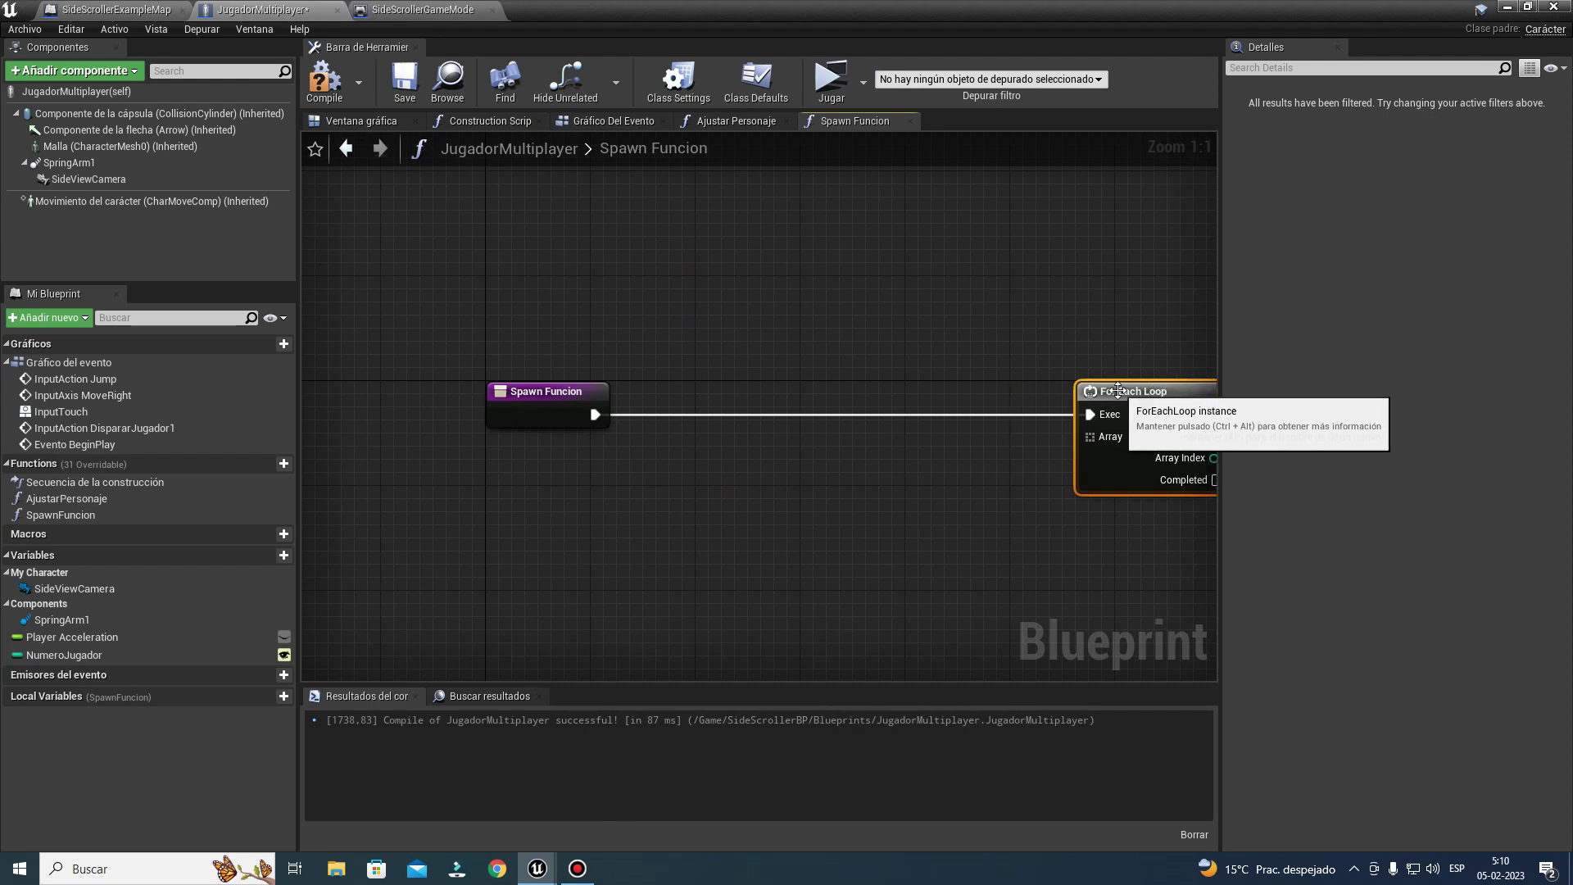
Step: Insert a Get All Actors Of Class node between the entry and the loop
right_drag(824, 390, 765, 351)
drag(625, 383, 638, 377)
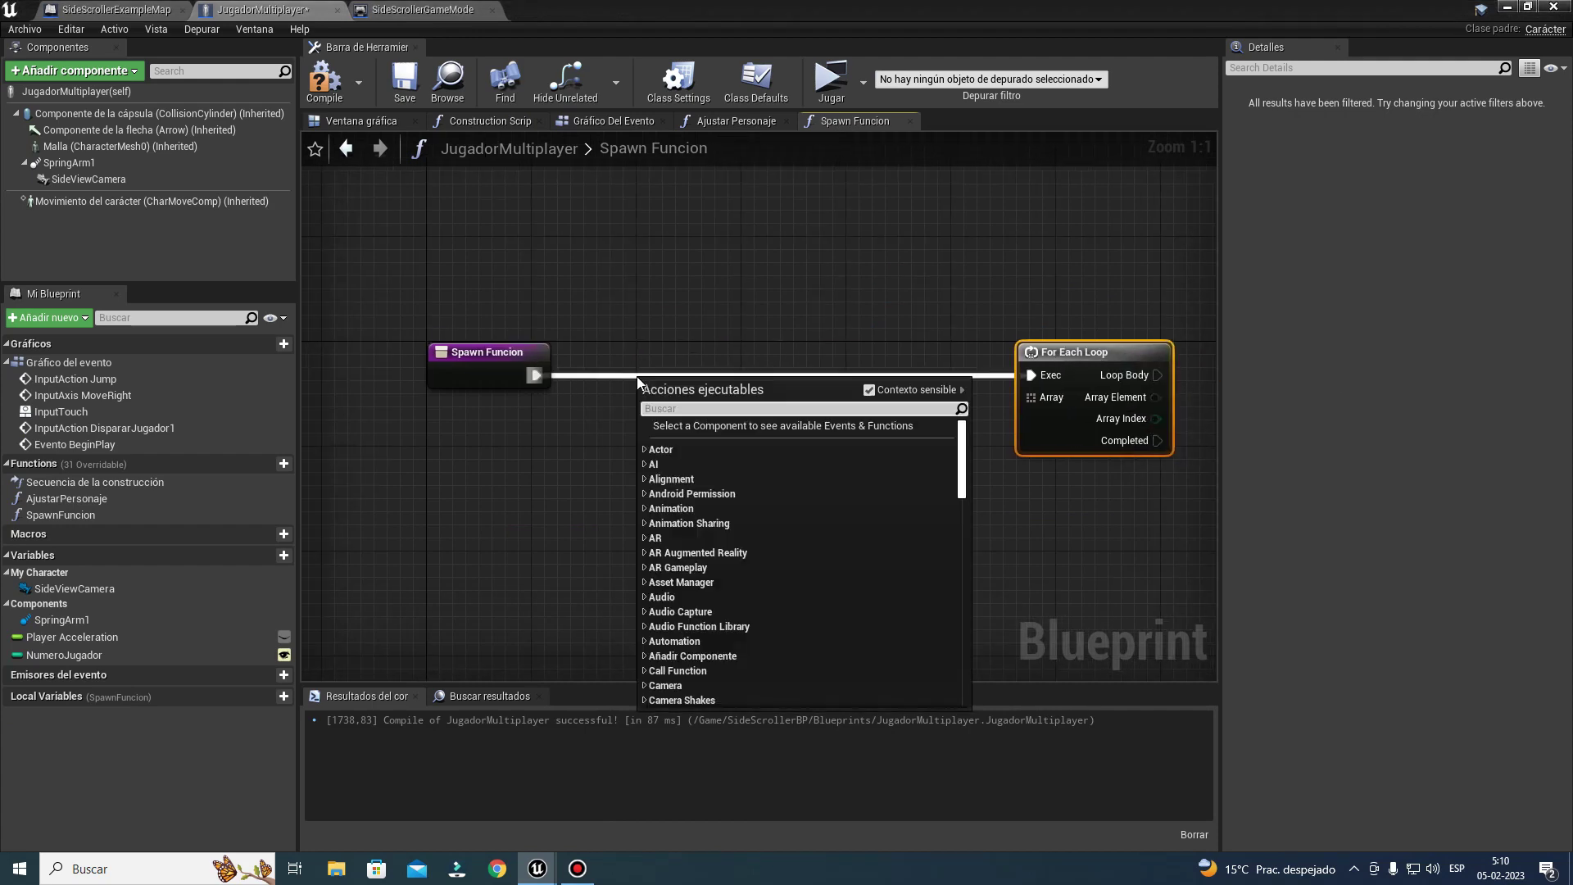
text(getallac)
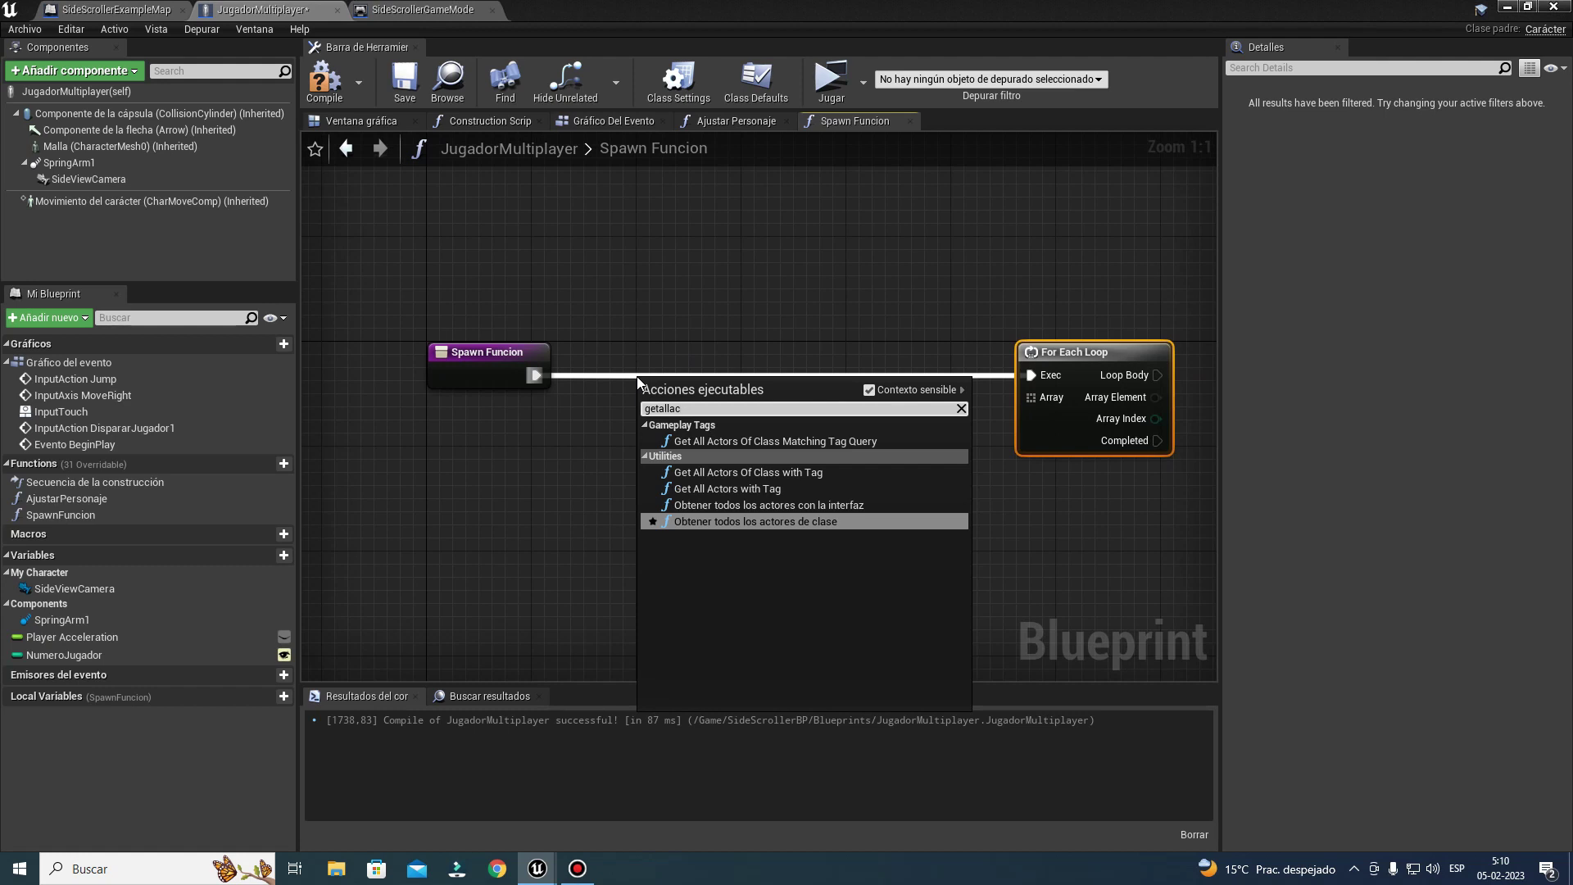
click(750, 523)
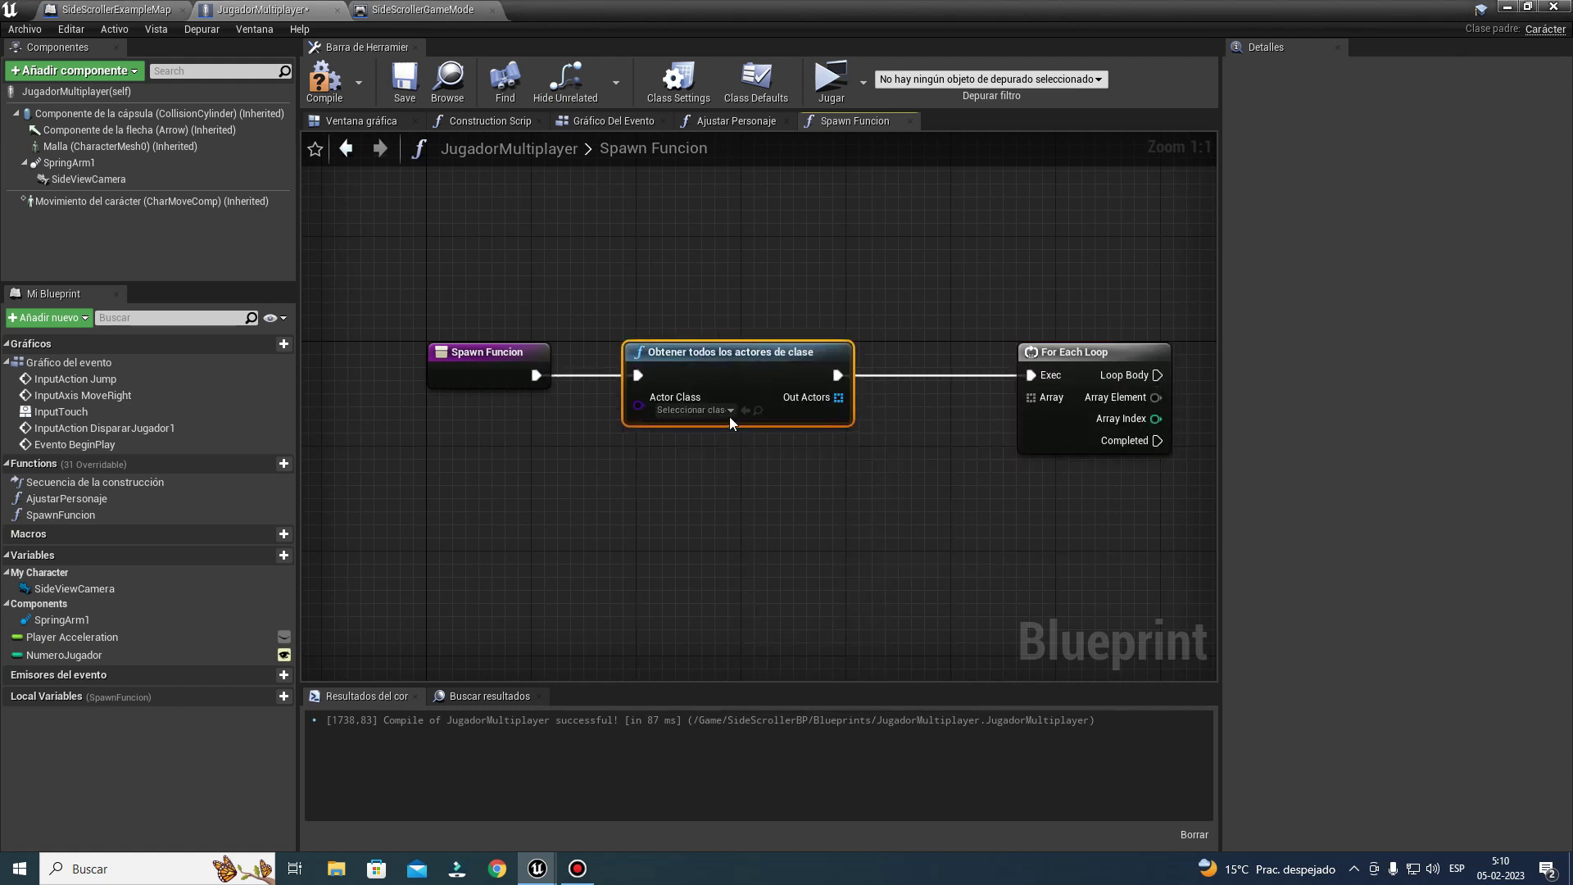
Step: Collect PlayerStart actors and feed Out Actors into the loop's Array input
click(730, 410)
text(star)
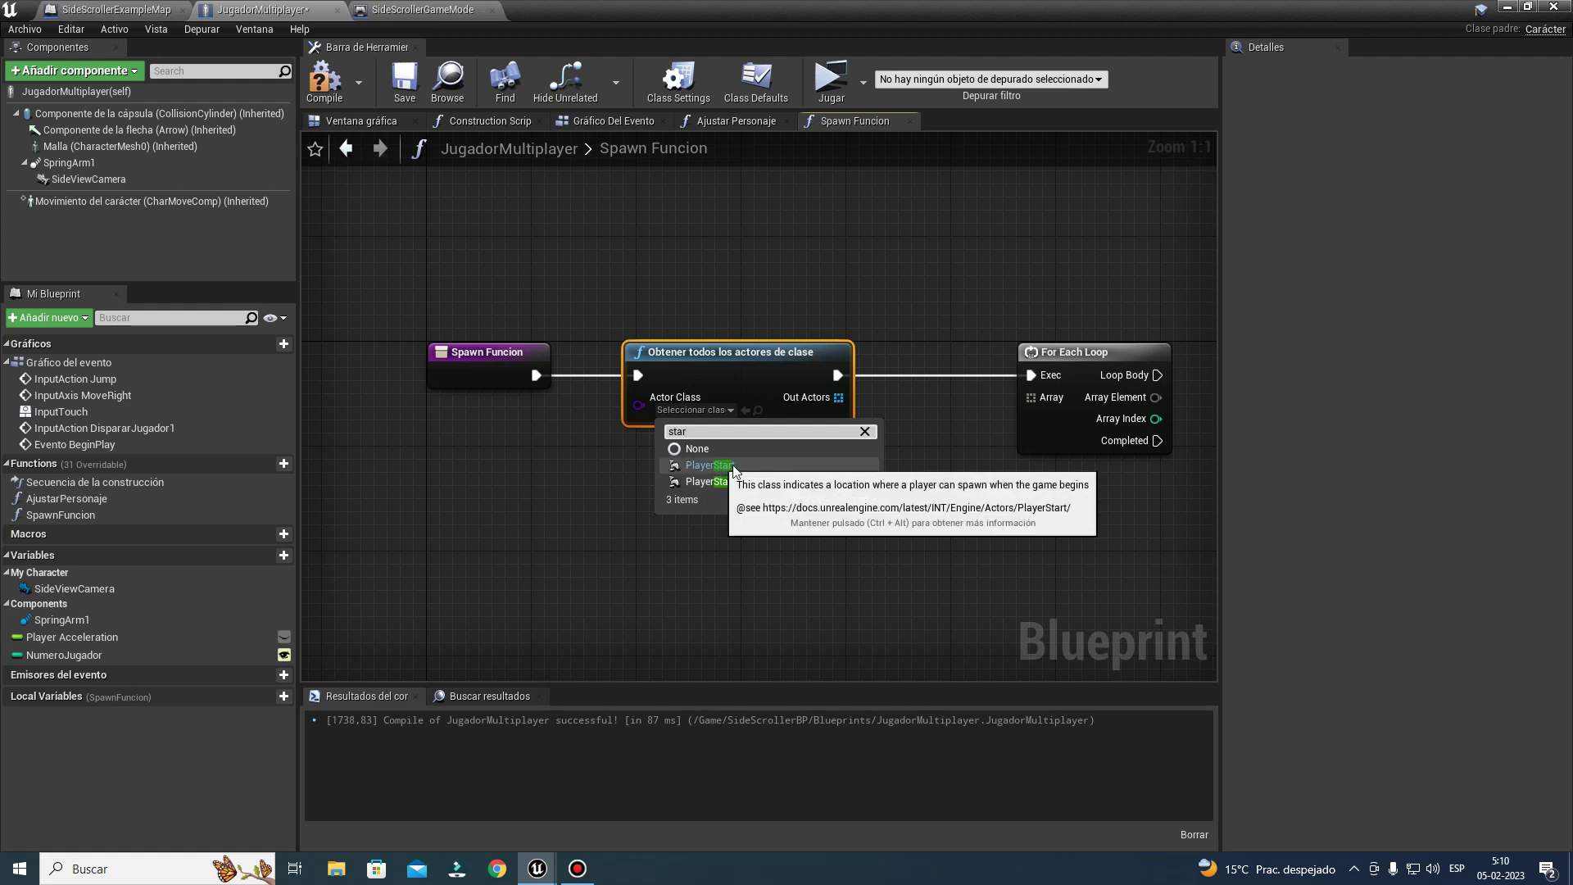
click(729, 465)
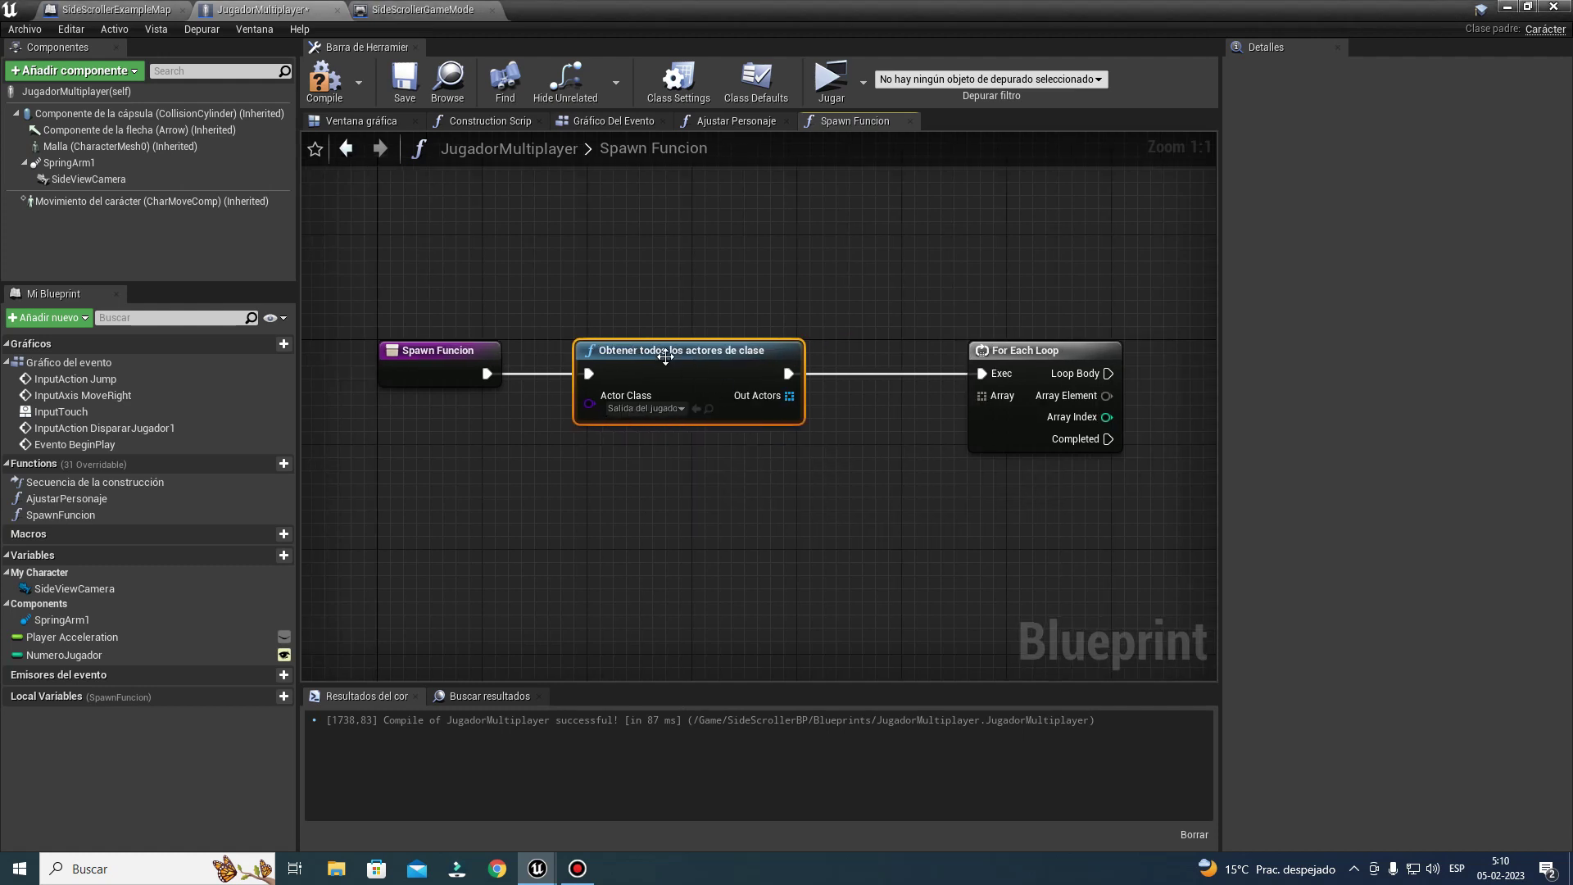
right_drag(897, 451, 613, 470)
ctrl+drag(554, 394, 583, 443)
drag(705, 408, 742, 416)
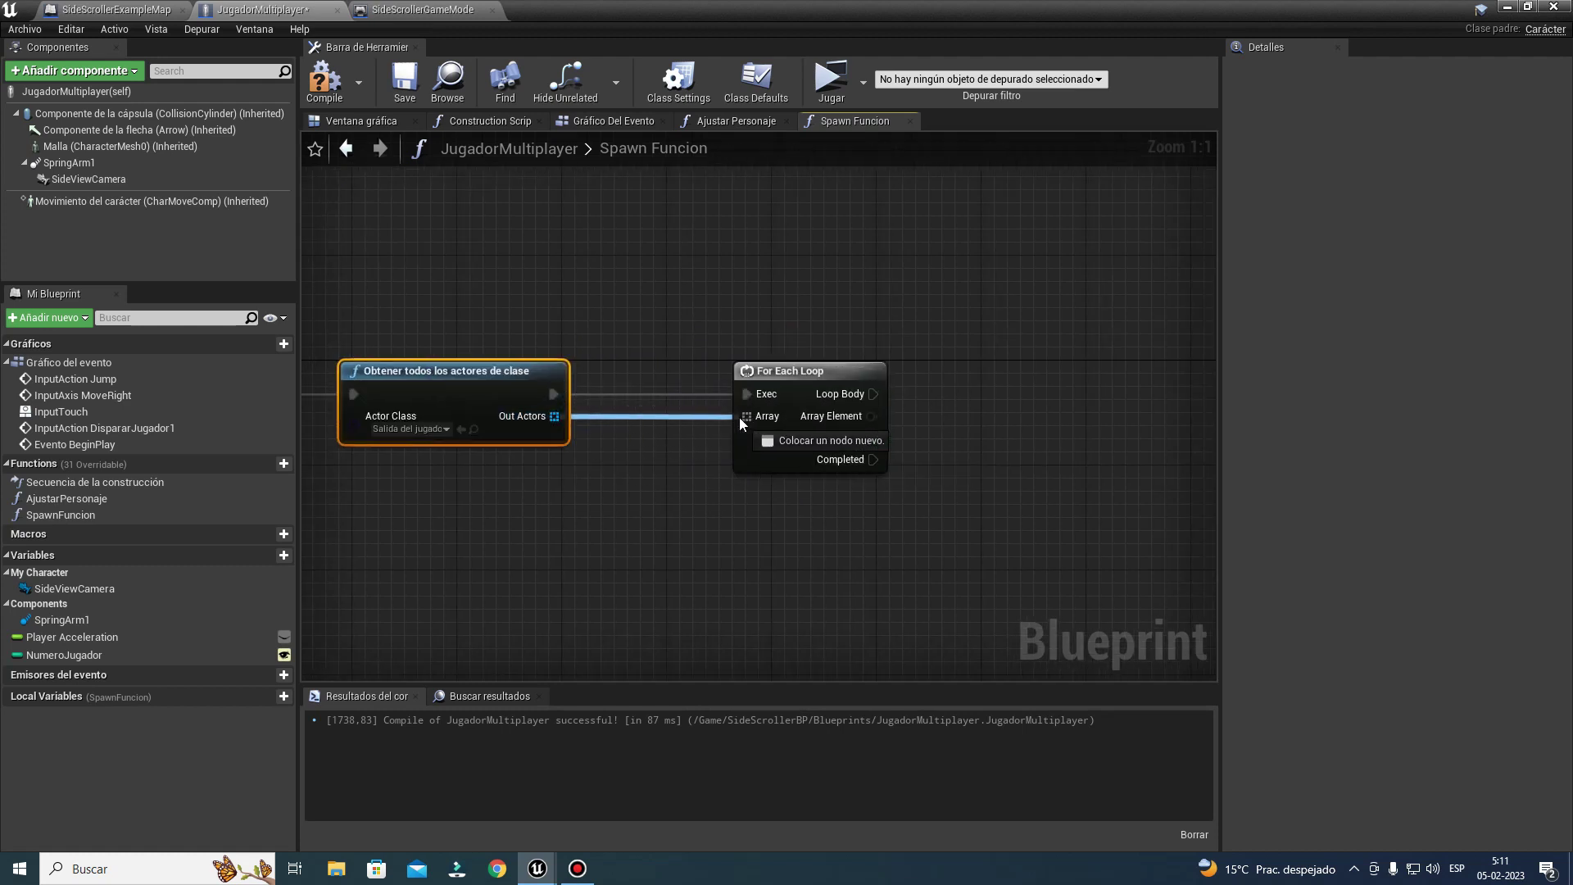
mouse_move(819, 371)
mouse_down()
mouse_move(739, 371)
mouse_move(1039, 390)
mouse_up()
Step: Add a Branch to the loop body and a GetActorTransform node for each Array Element
scroll(1039, 390, down, 5)
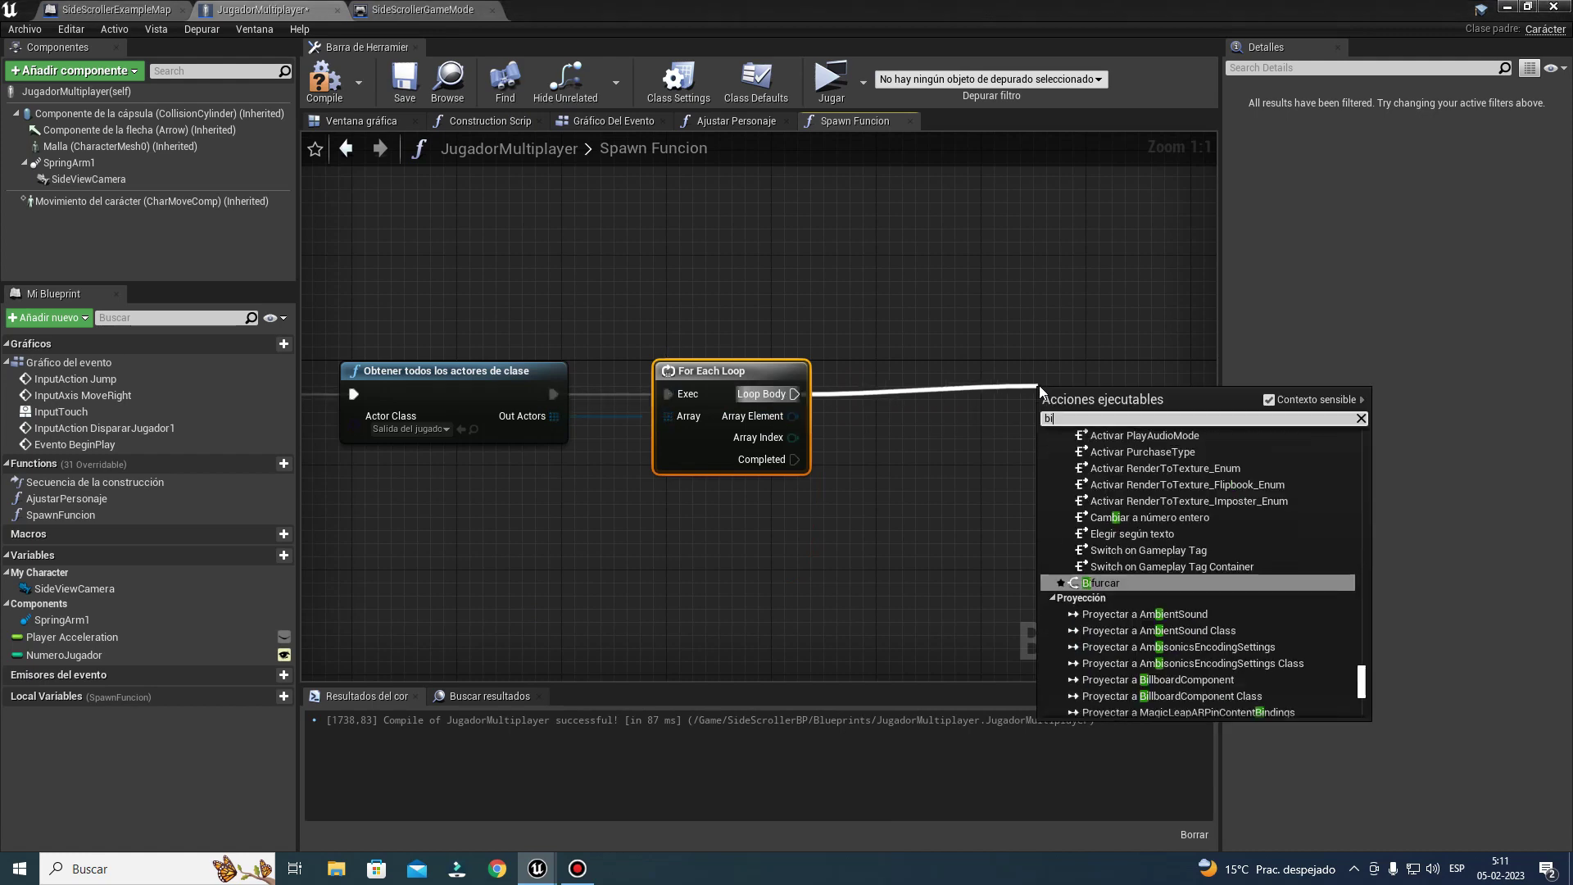
text(branch)
key(Return)
right_drag(1039, 390, 844, 241)
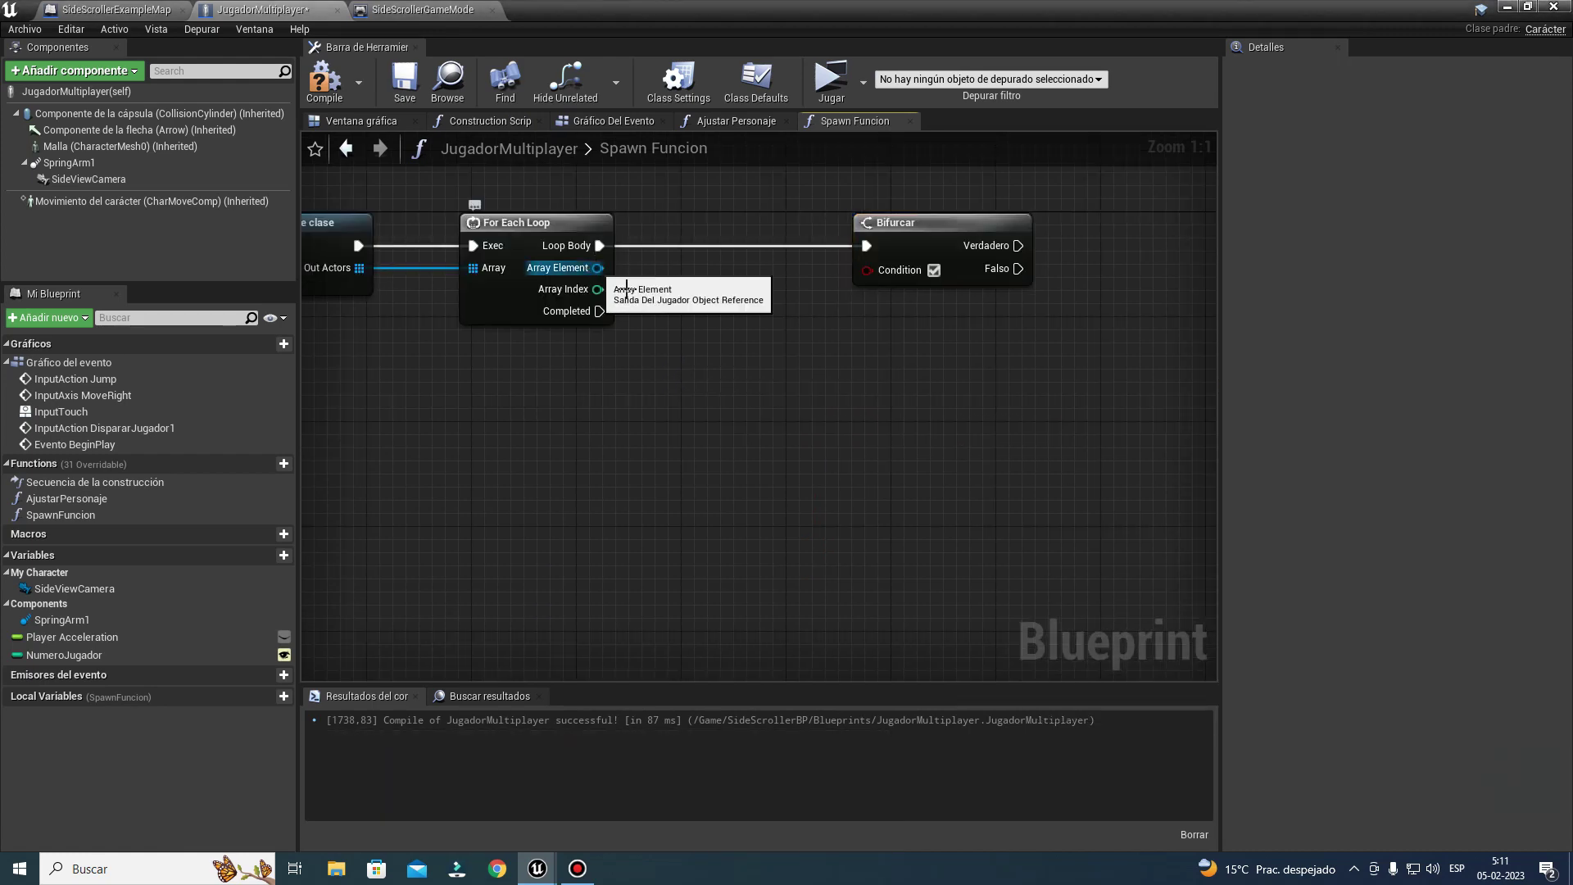
drag(598, 268, 878, 390)
text(getactor)
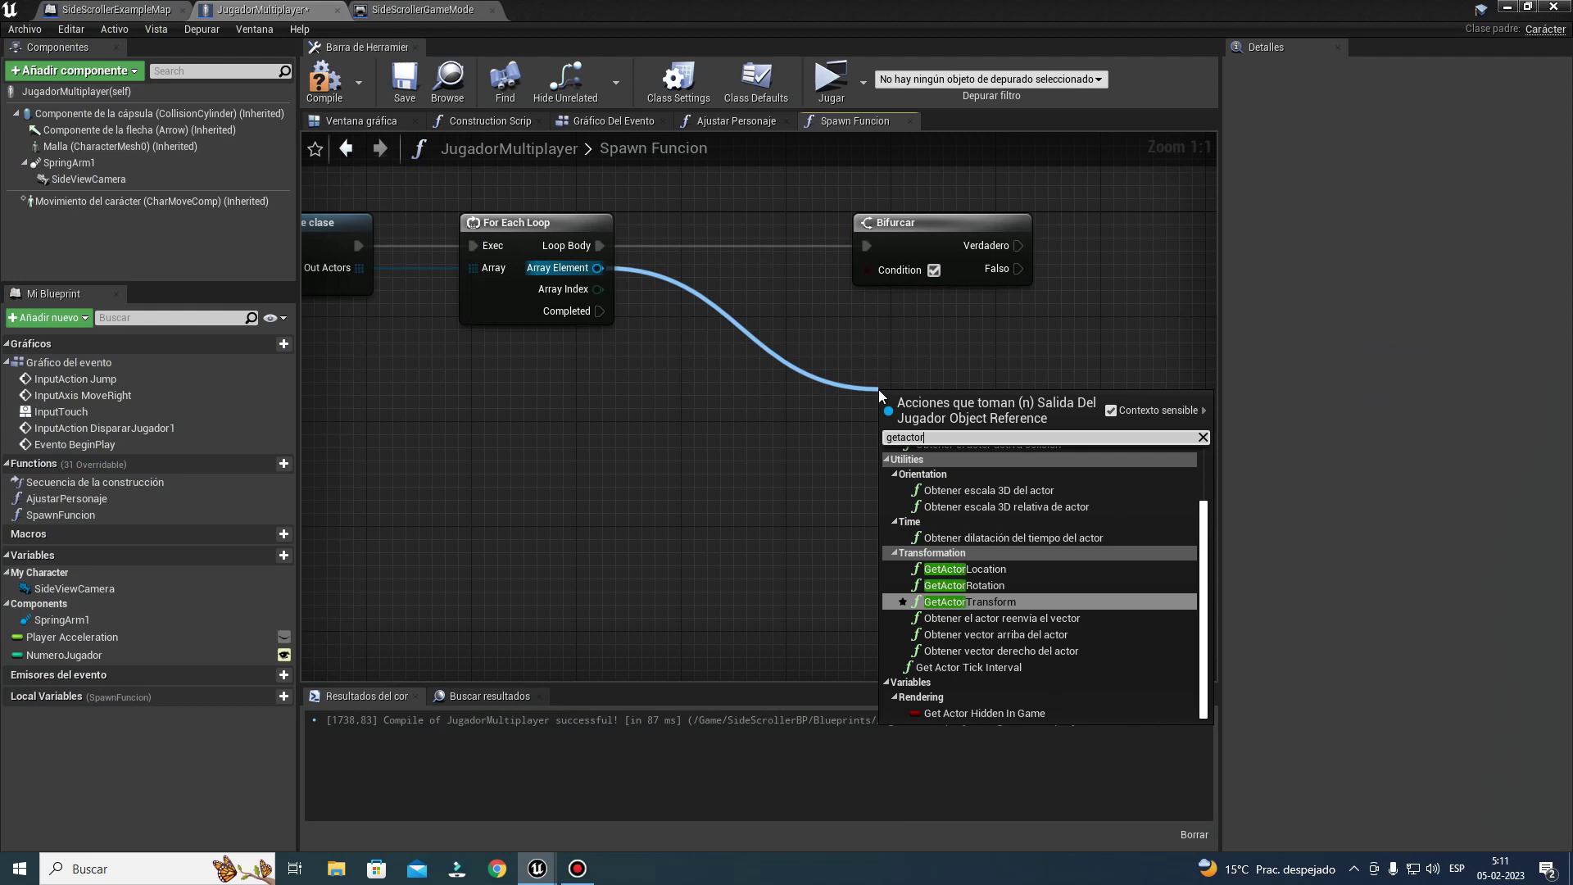
text(t)
key(Return)
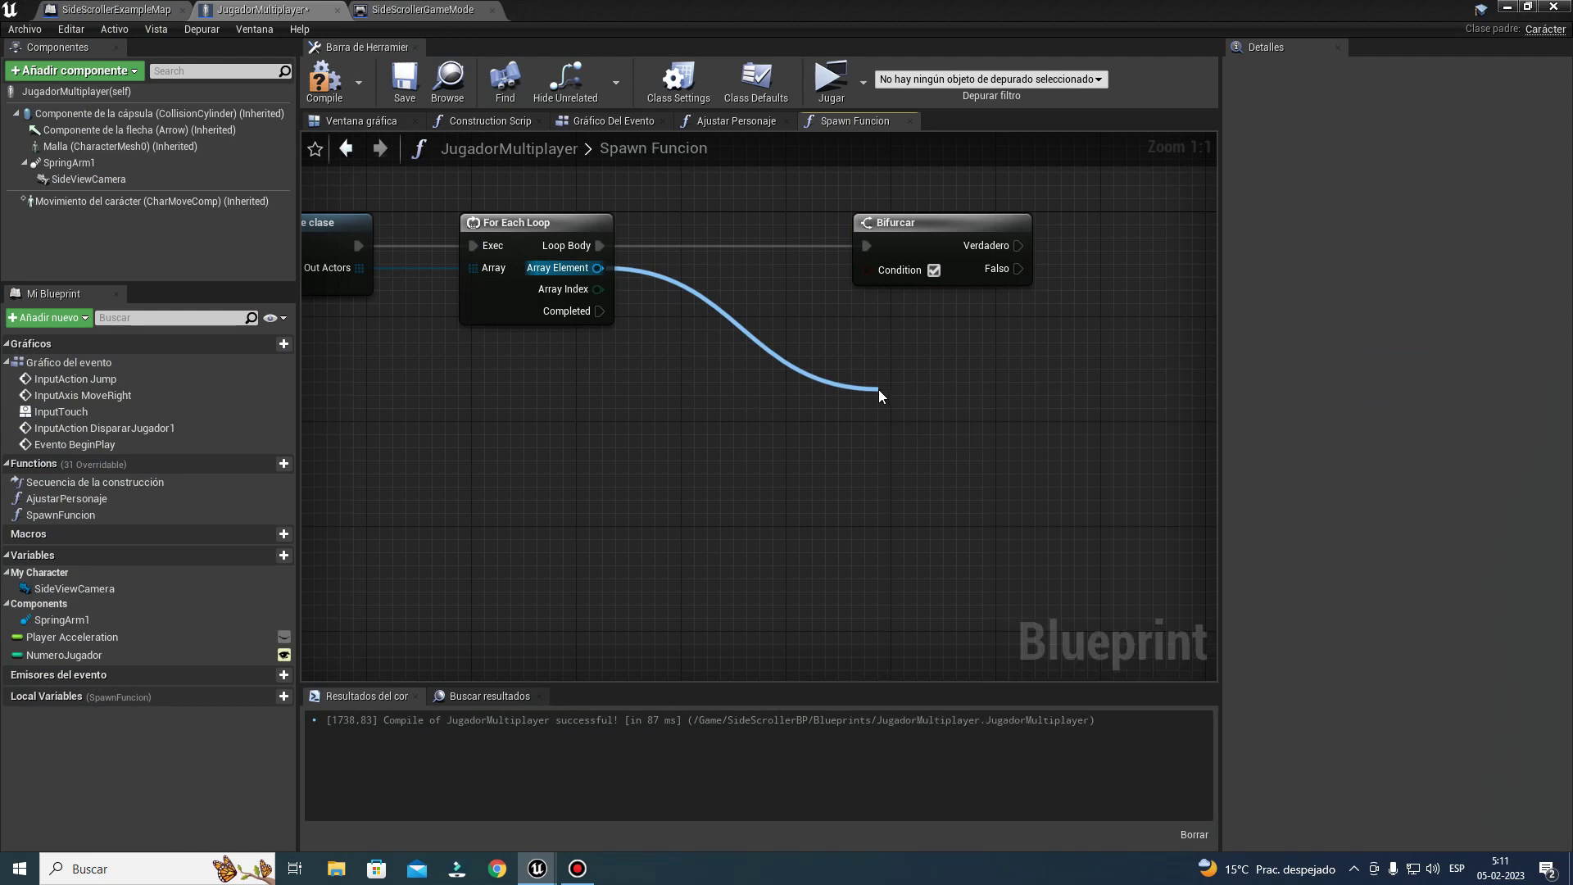
right_drag(1006, 433, 811, 453)
Step: Promote the transform to a new SpawnLocation variable and place its setter beside the Branch
drag(834, 450, 894, 452)
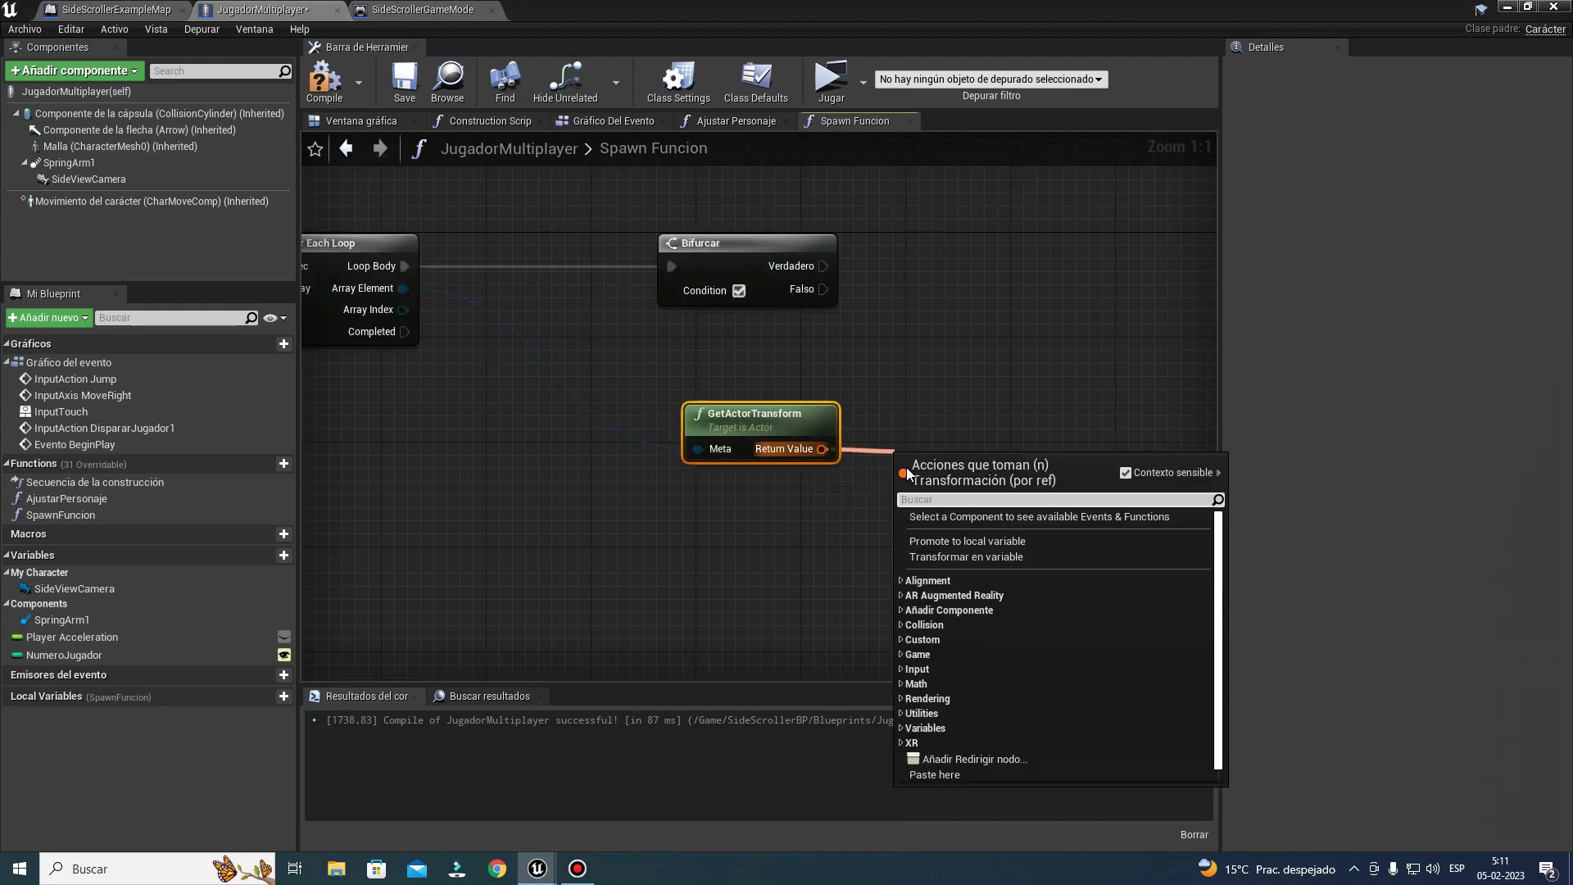
click(936, 556)
text(SpawnLocatio)
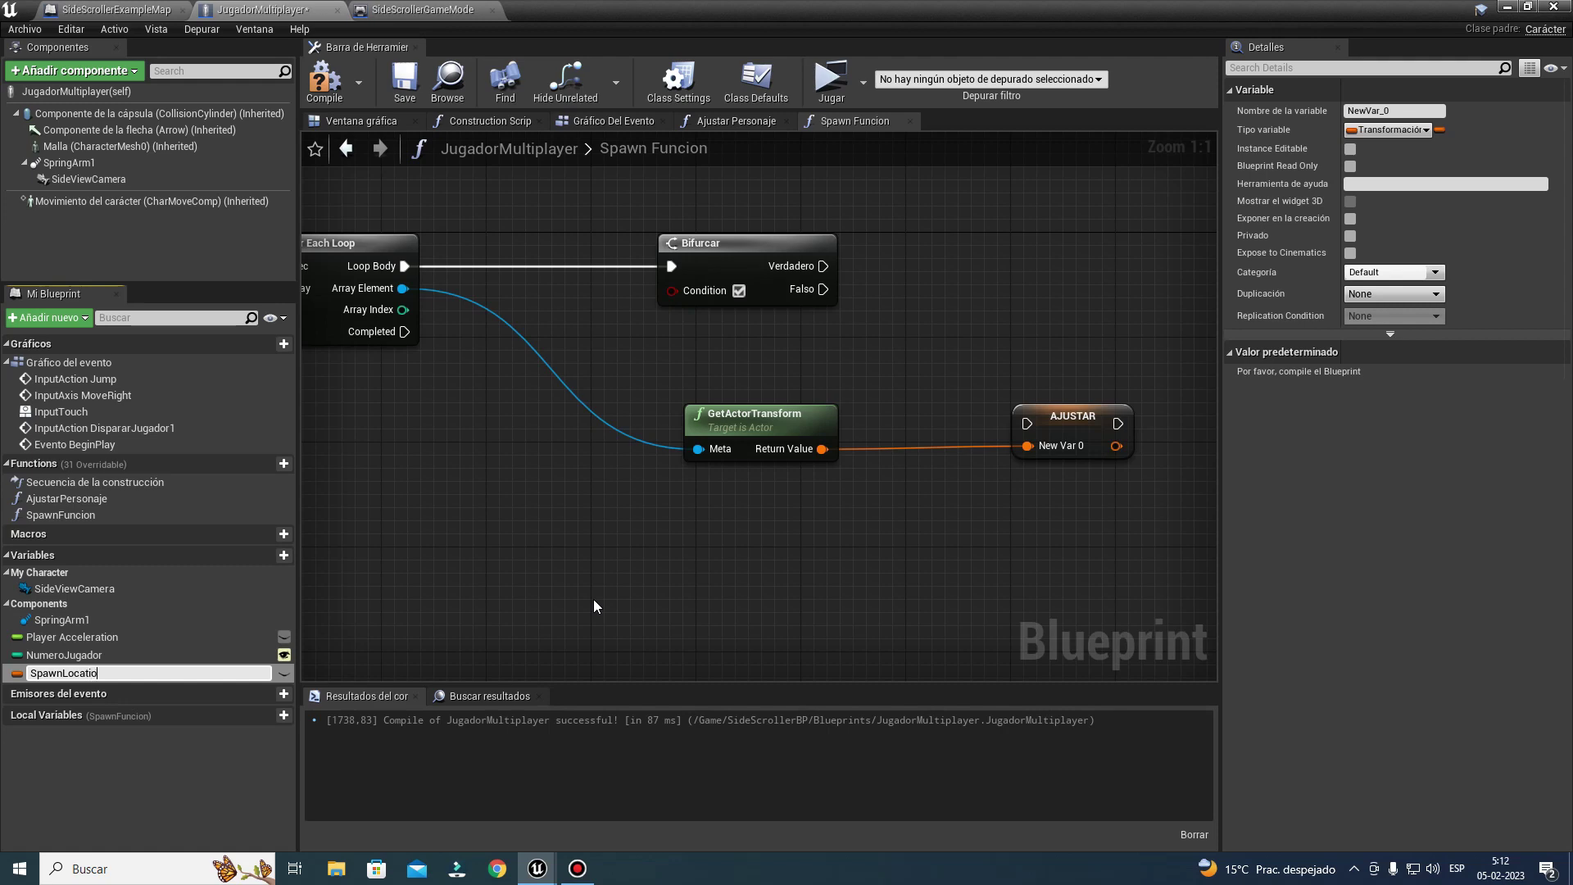
text(n)
key(Return)
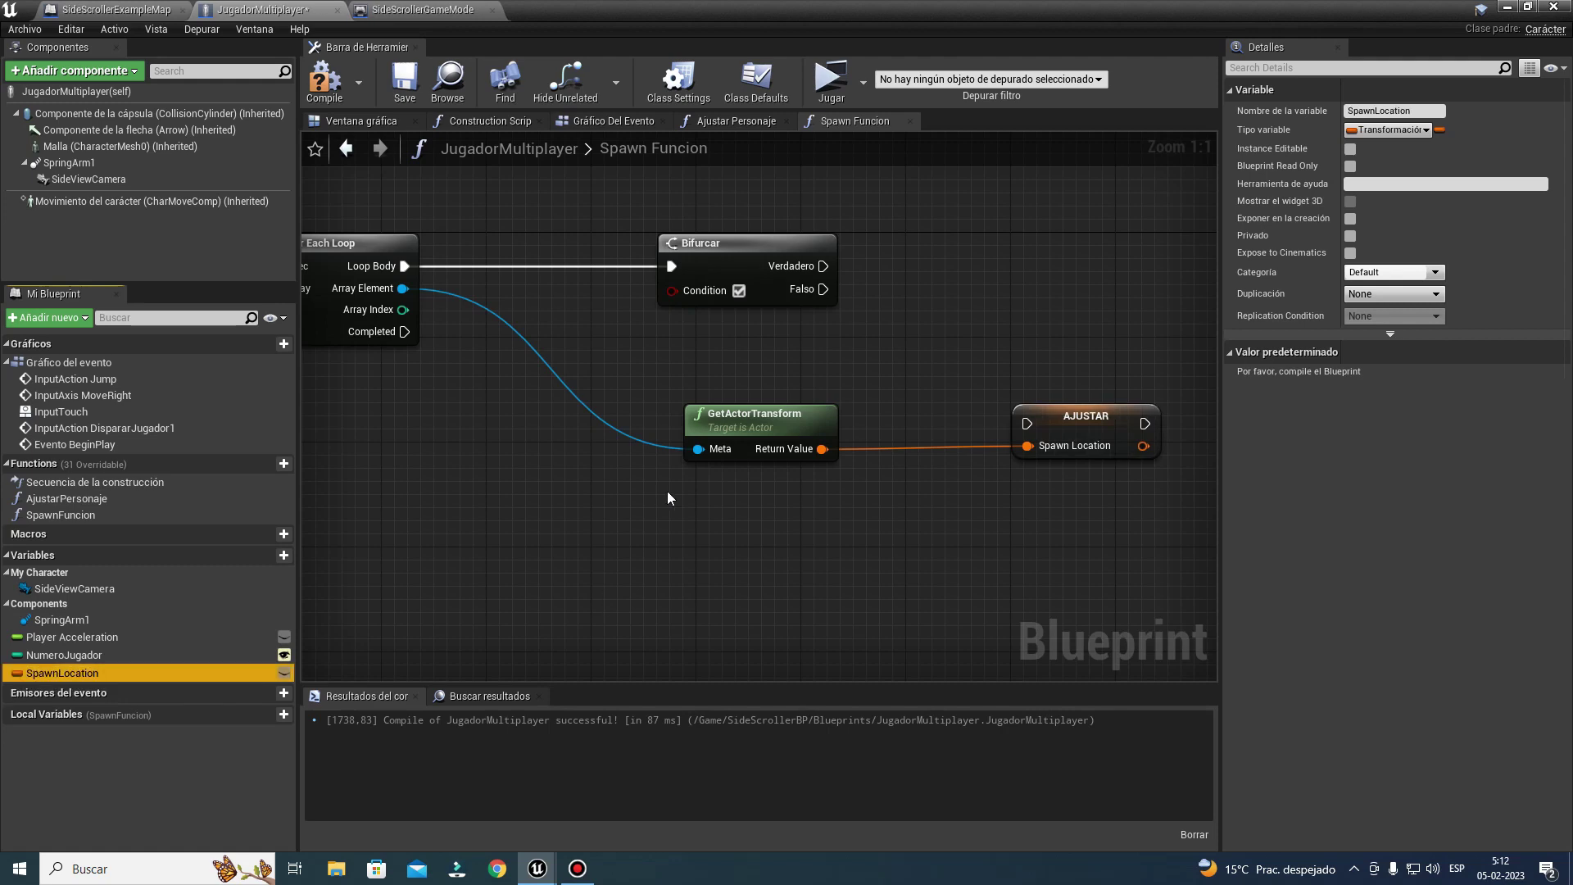
right_drag(771, 480, 504, 562)
mouse_move(527, 455)
right_down()
mouse_move(951, 417)
mouse_move(427, 479)
right_up()
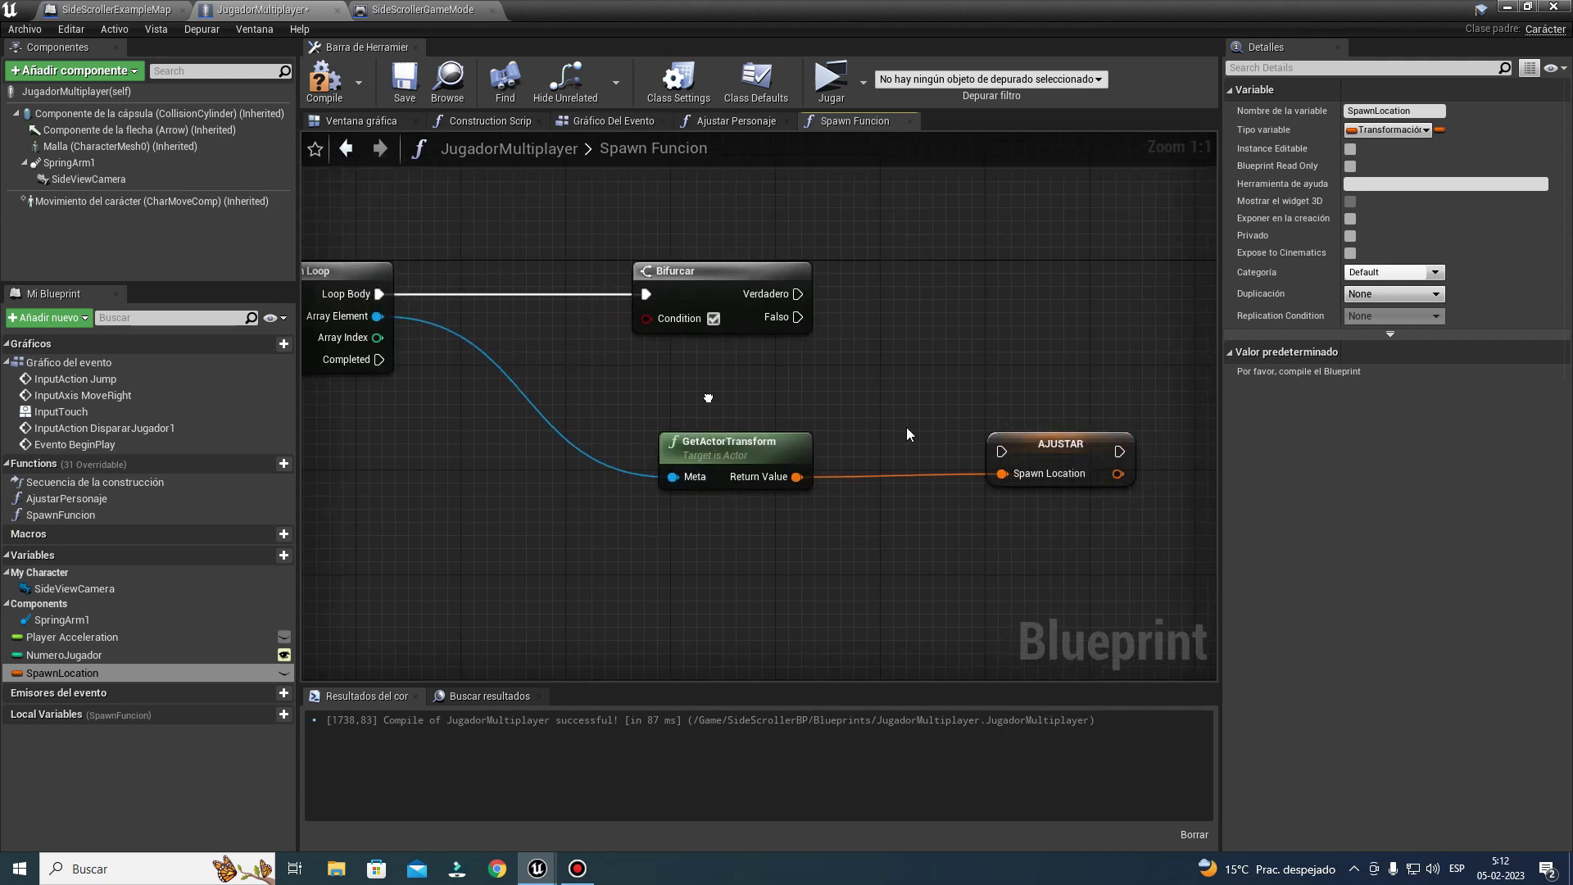
mouse_move(764, 518)
mouse_down()
mouse_move(672, 347)
mouse_move(660, 364)
mouse_move(868, 395)
mouse_up()
text(setactor)
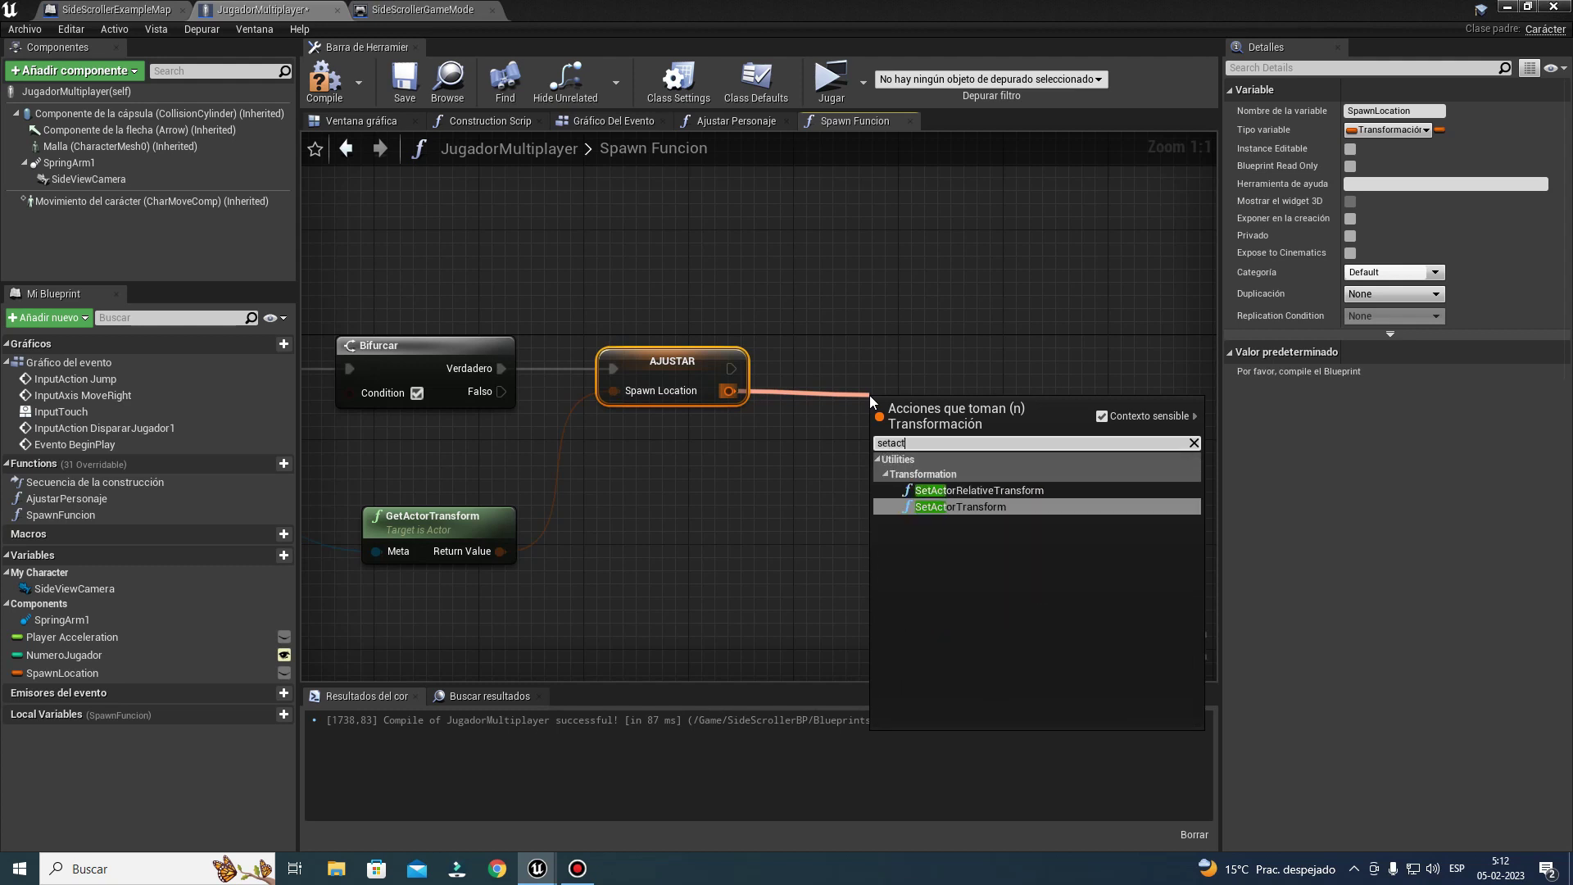
Step: Add SetActorTransform after the SpawnLocation setter with Teleport enabled
key(Return)
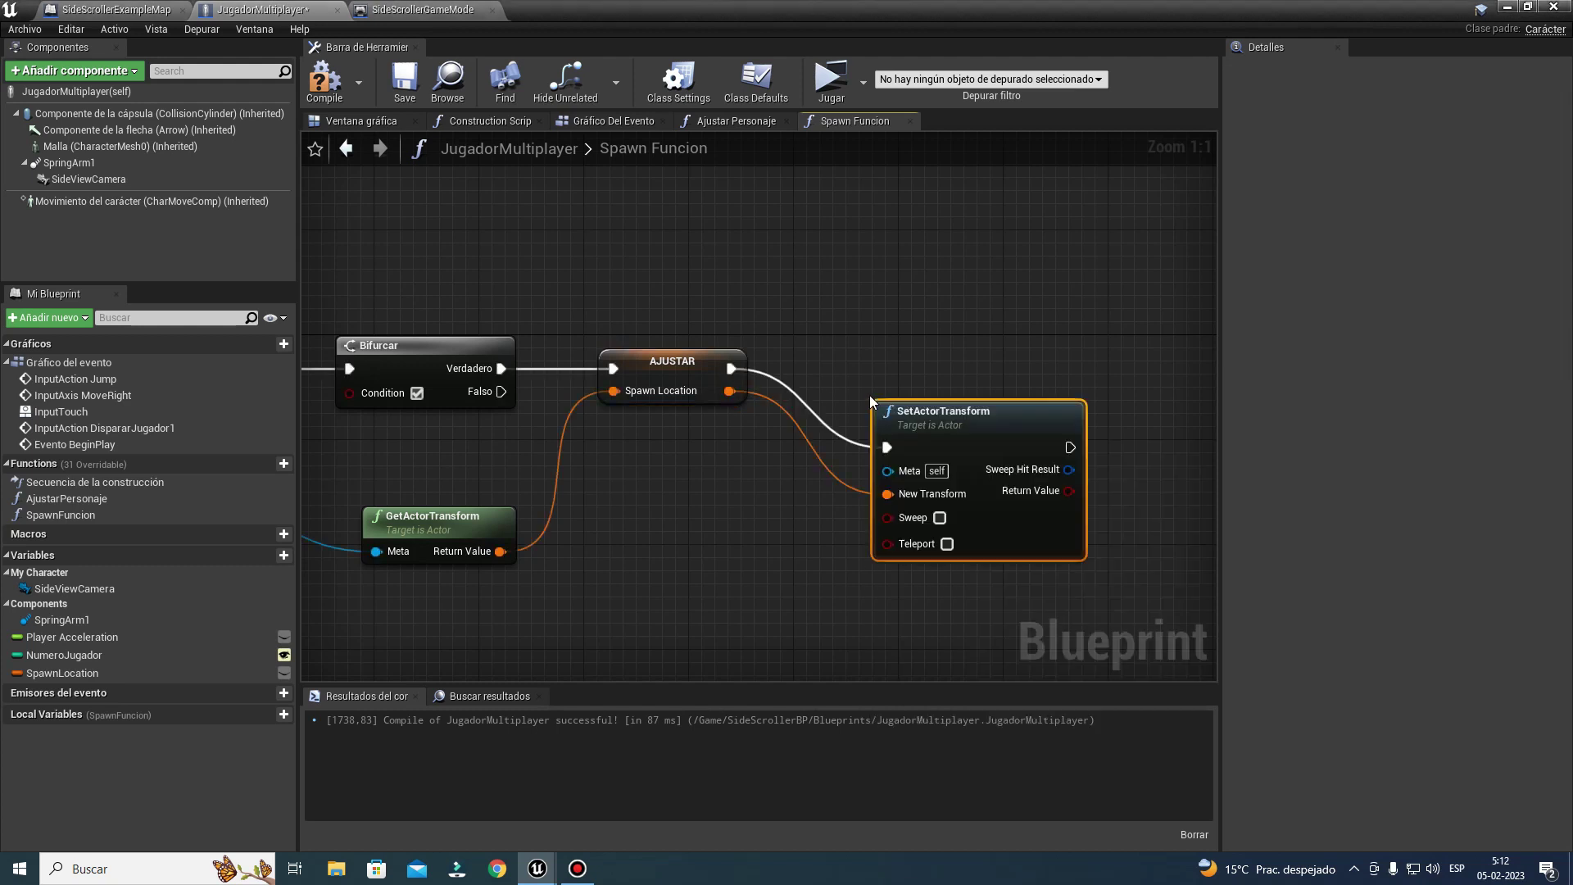
mouse_move(929, 429)
mouse_down()
mouse_move(928, 363)
mouse_move(941, 363)
mouse_up()
click(960, 479)
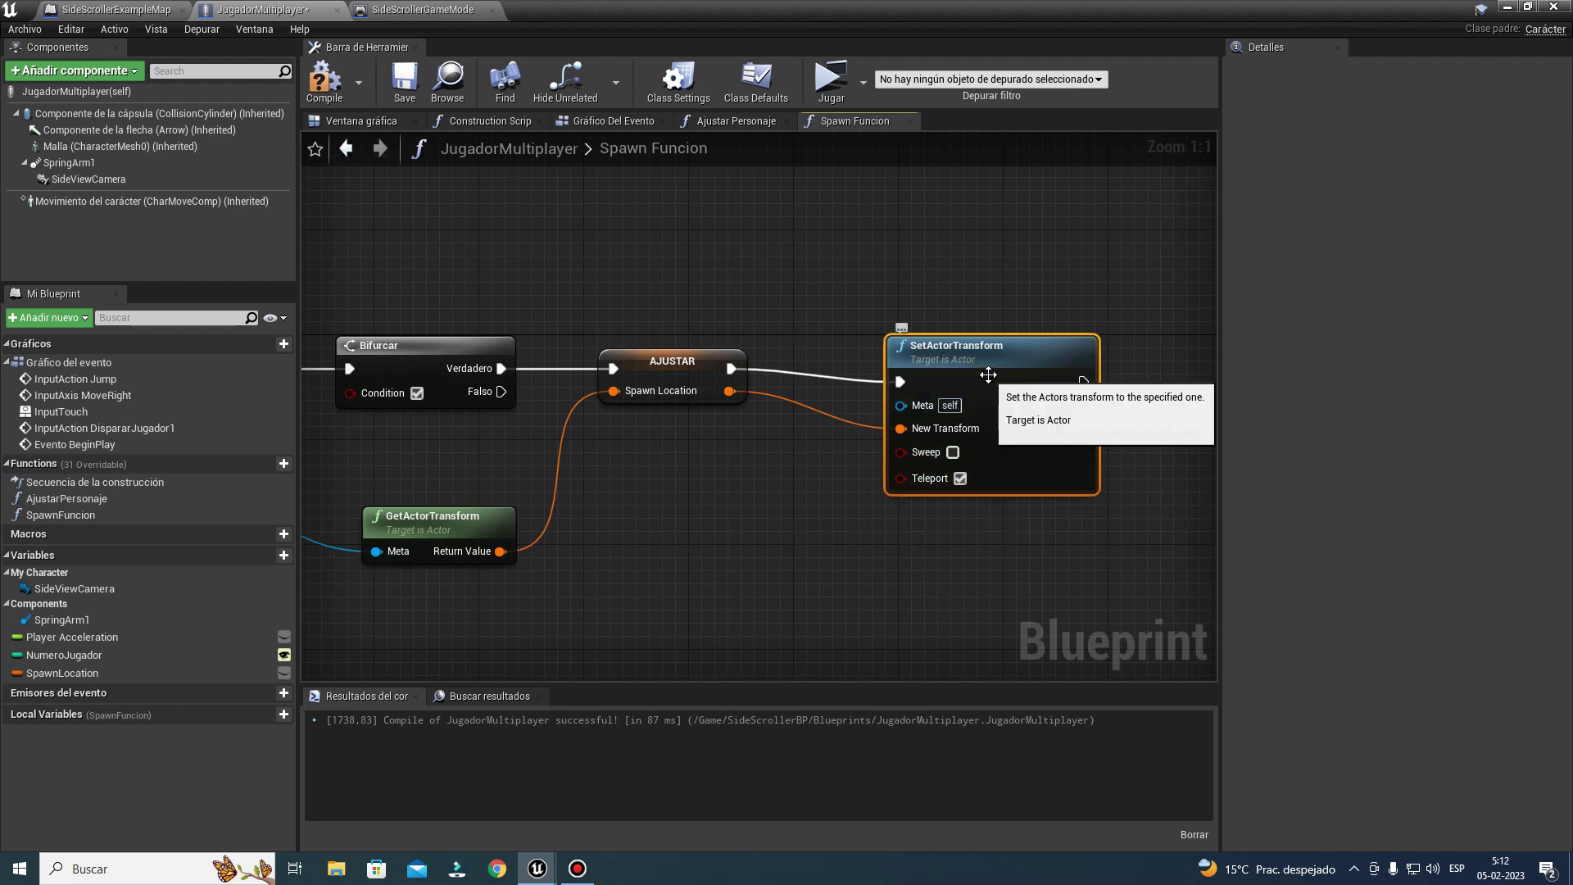
drag(987, 372, 986, 359)
Step: Add a Get Player Start Tag node from the loop's Array Element
mouse_move(375, 464)
right_down()
mouse_move(941, 386)
mouse_move(833, 453)
right_up()
right_drag(858, 562, 809, 524)
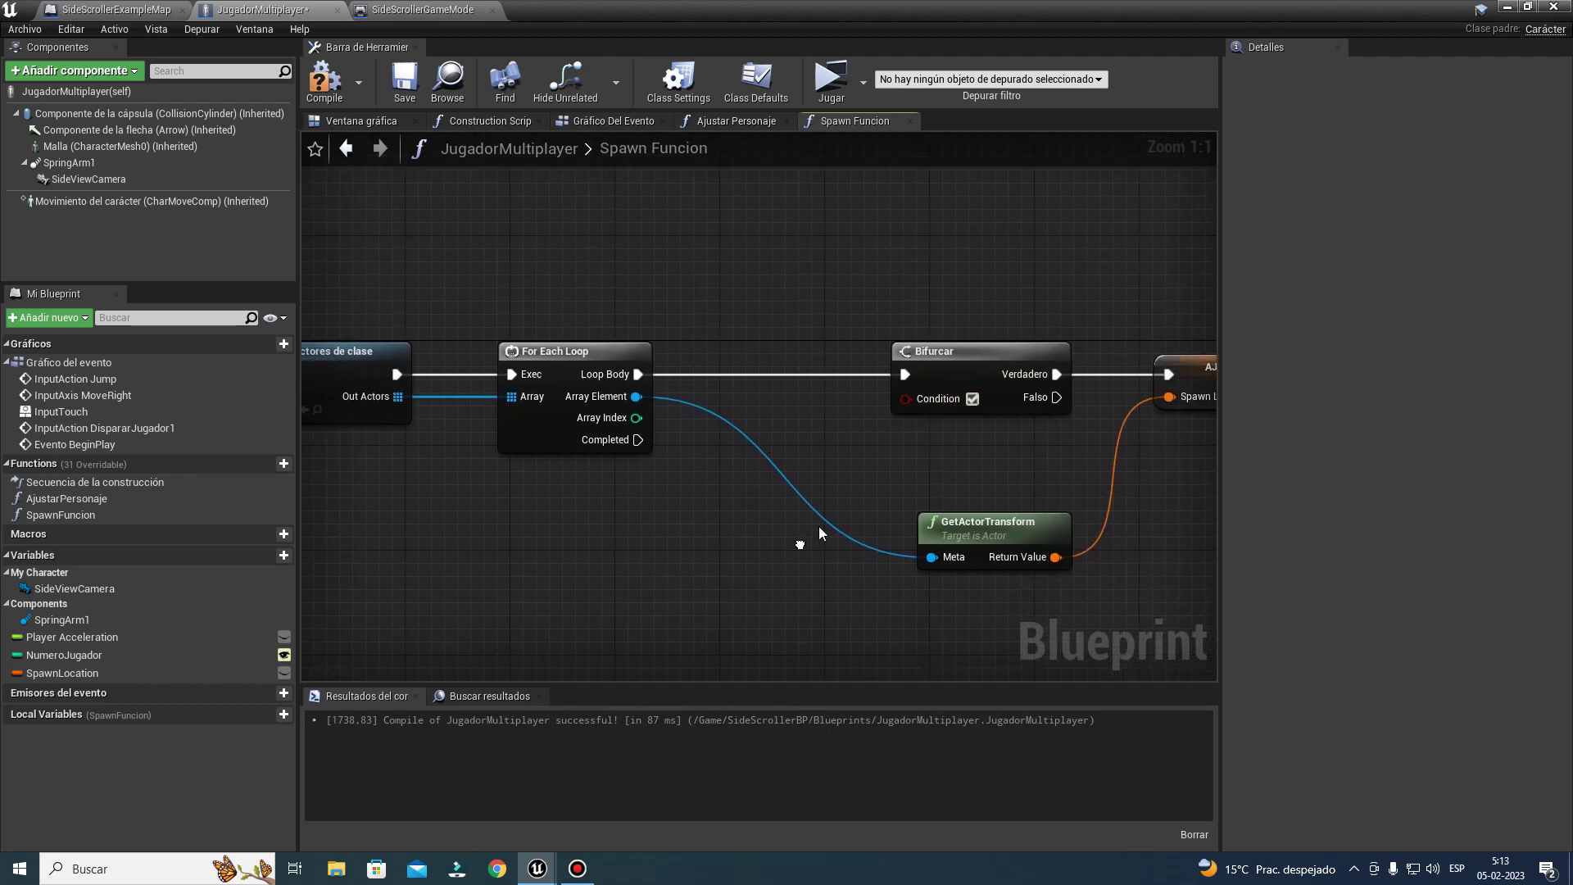
drag(654, 391, 748, 611)
text(tag)
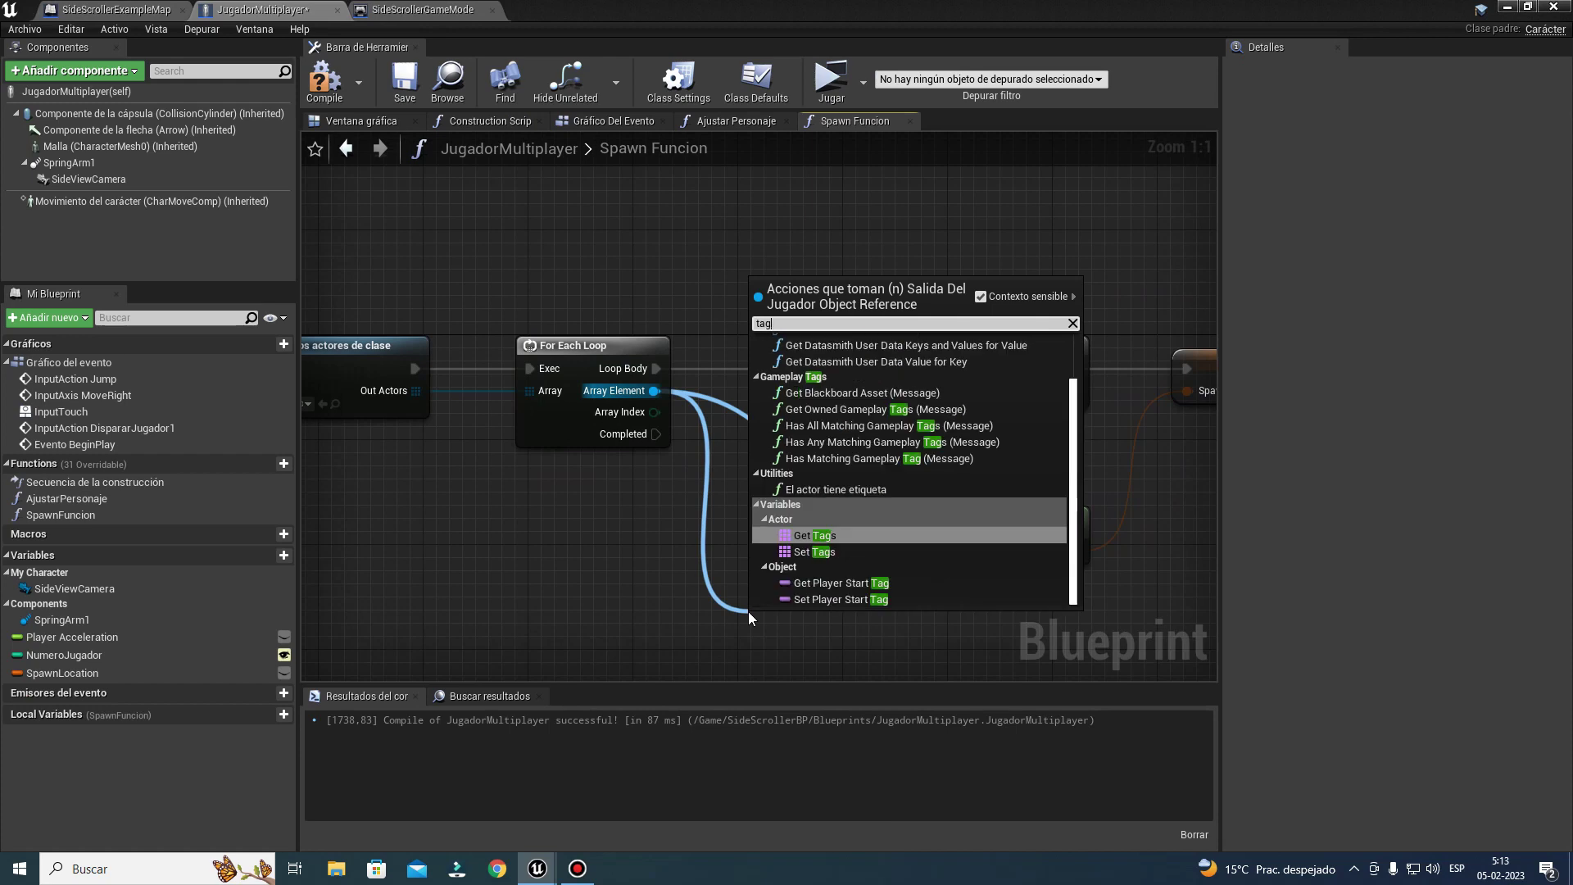
key(Down)
key(Down)
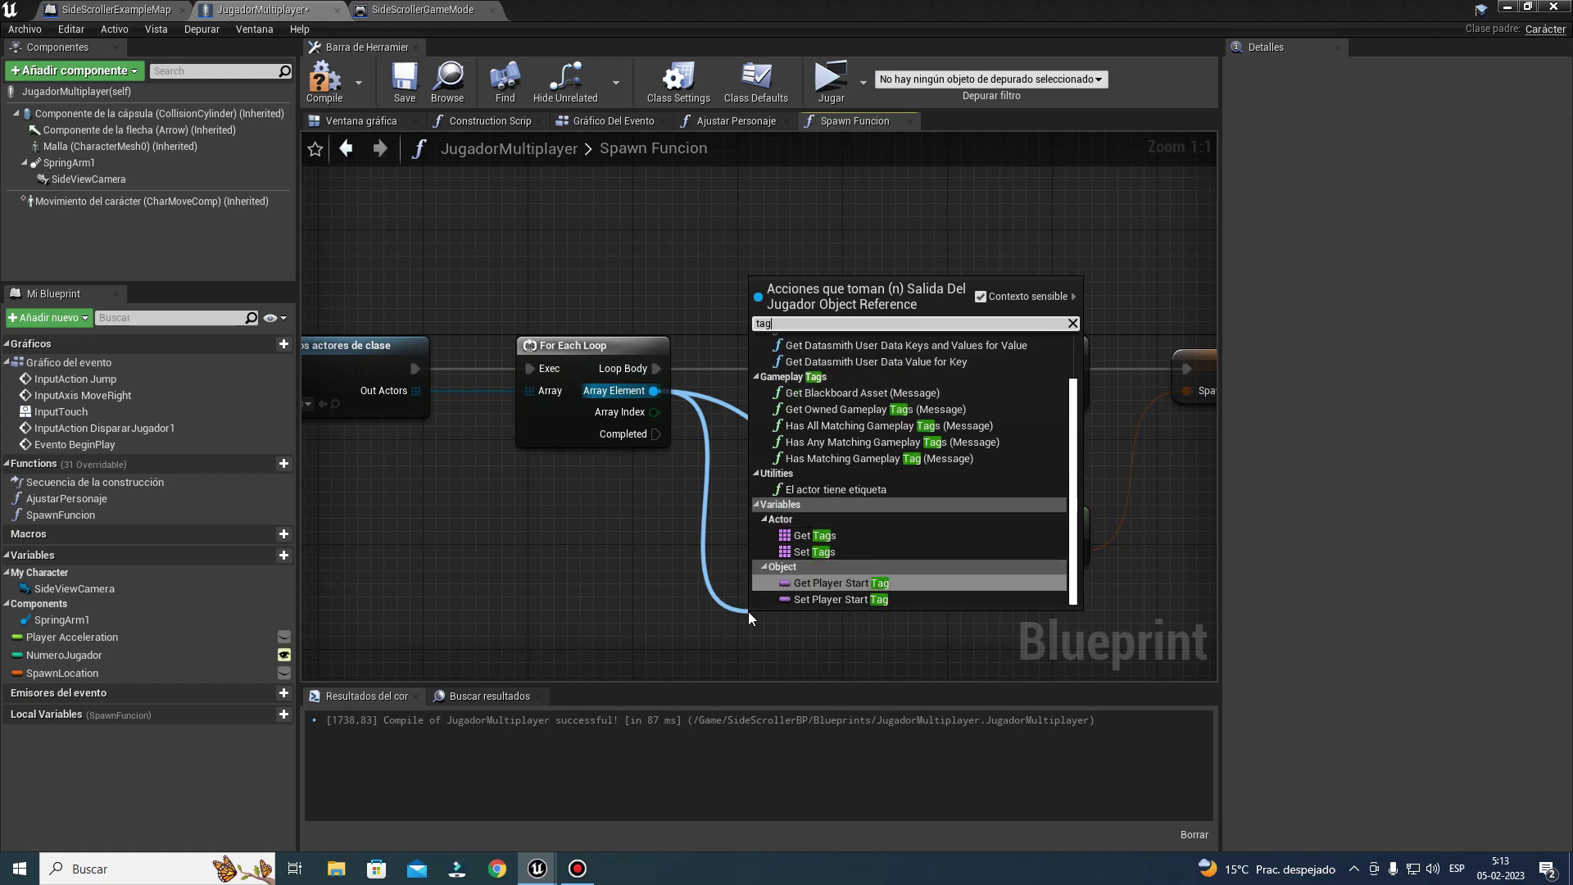
key(Return)
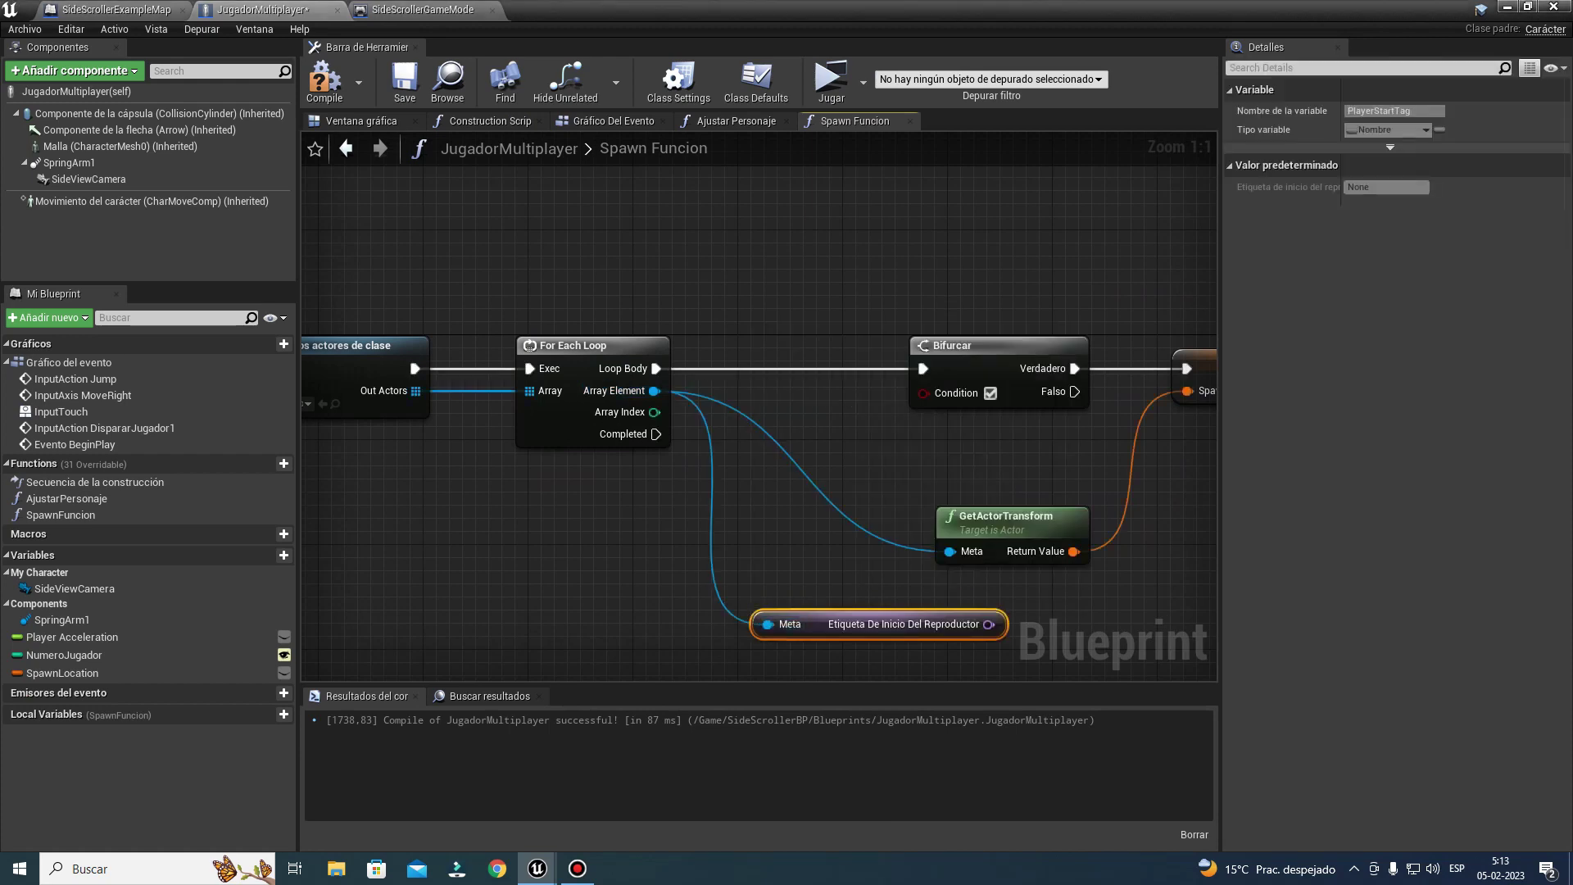
Step: Rearrange the nodes and add an Equal (==) comparison on the Player Start Tag
right_drag(749, 614, 613, 460)
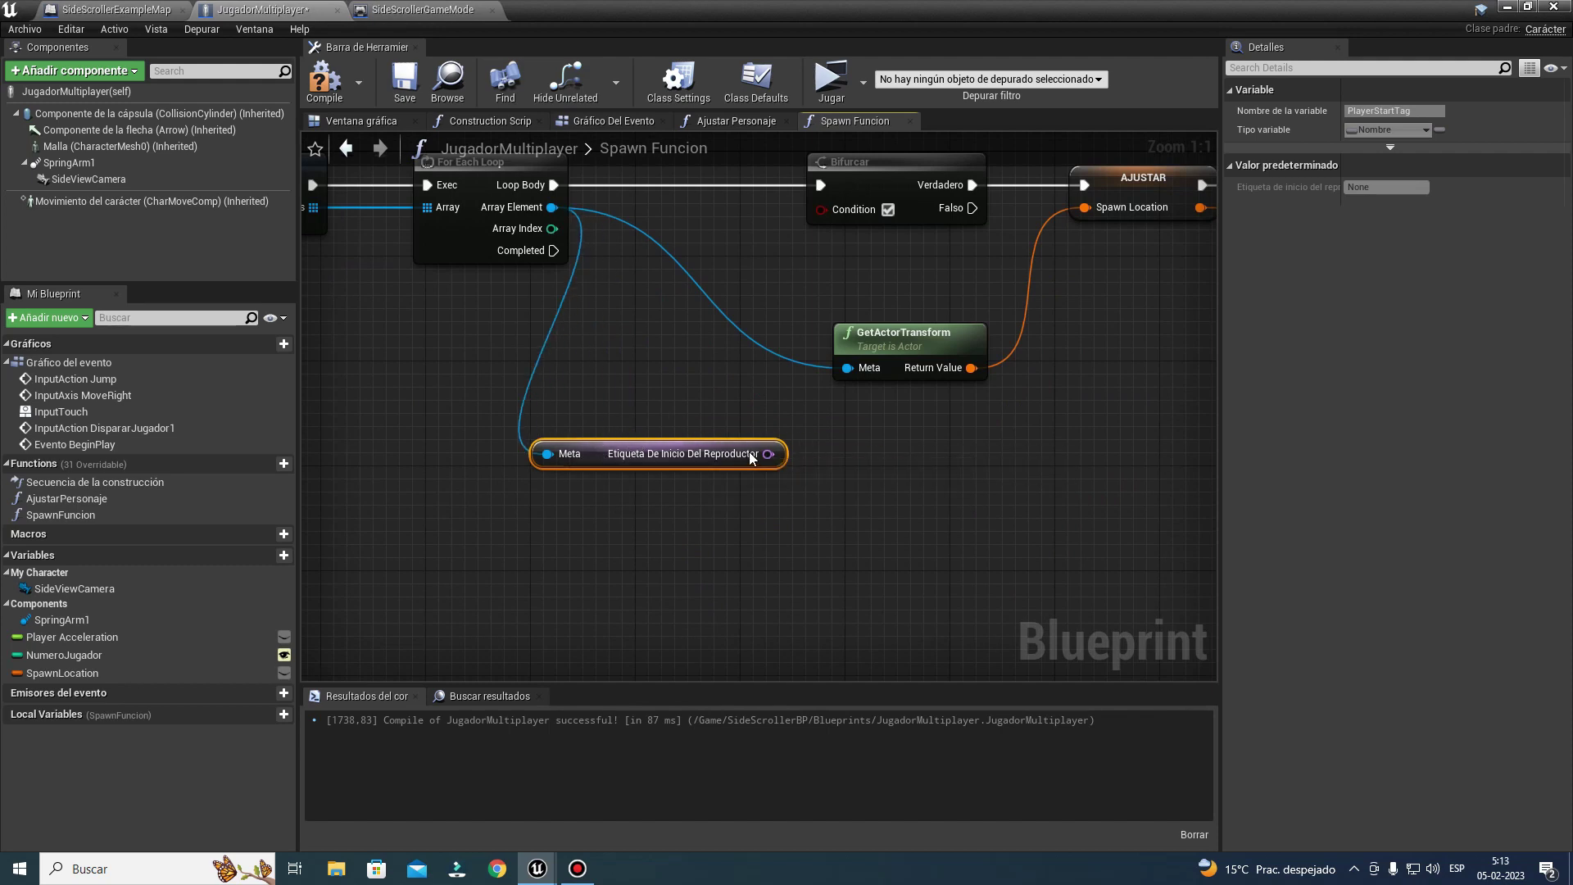
right_drag(613, 460, 653, 504)
scroll(654, 504, down, 4)
drag(532, 541, 1078, 373)
right_drag(1079, 373, 798, 531)
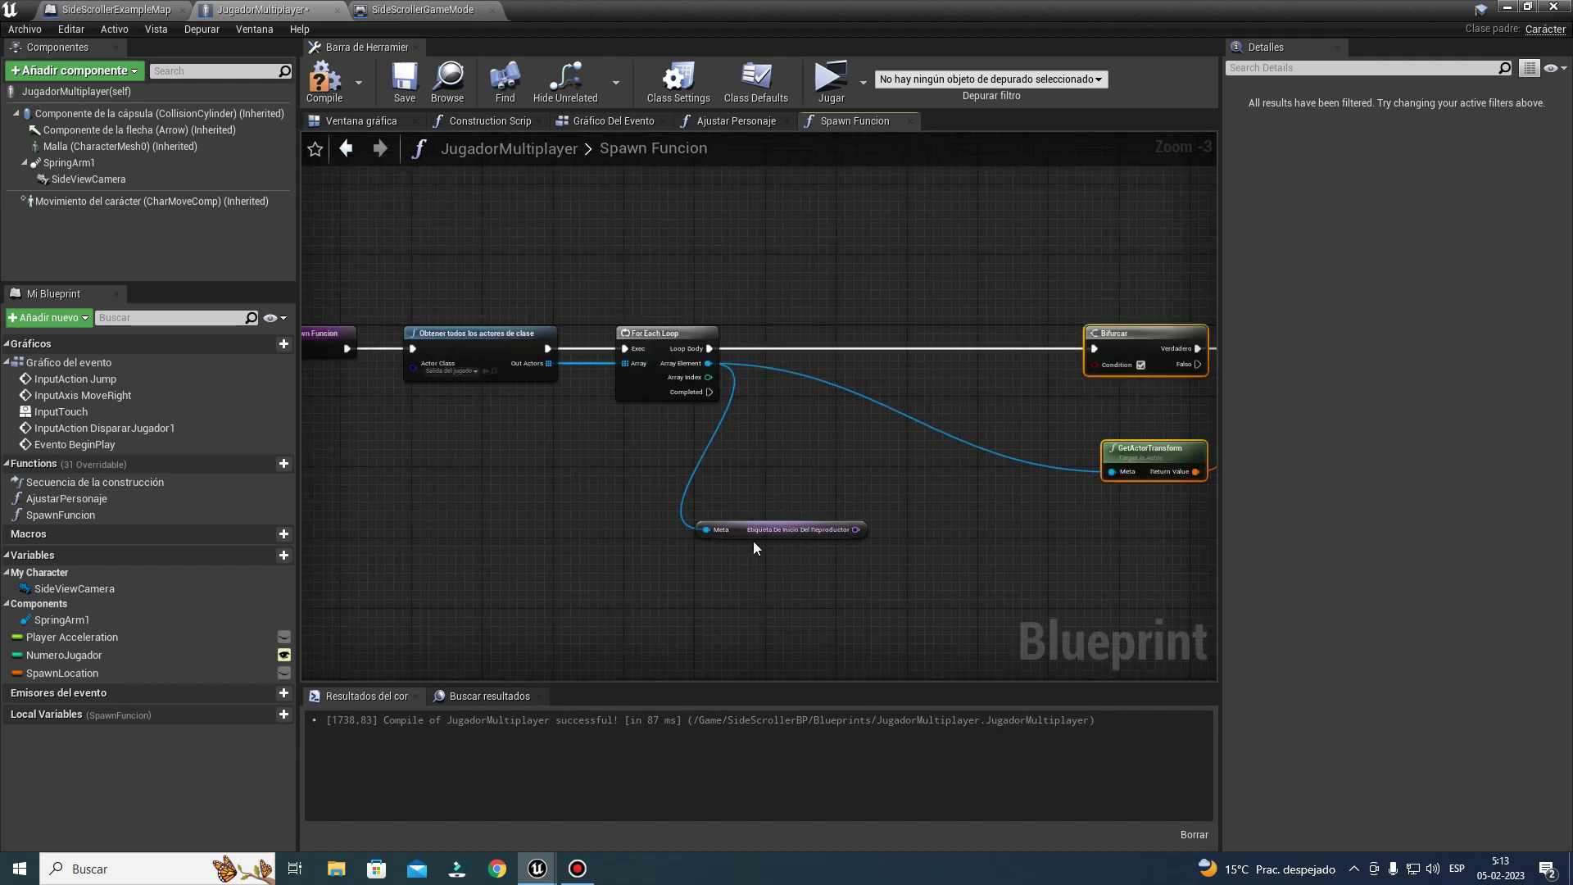
drag(754, 531, 780, 469)
drag(882, 468, 917, 465)
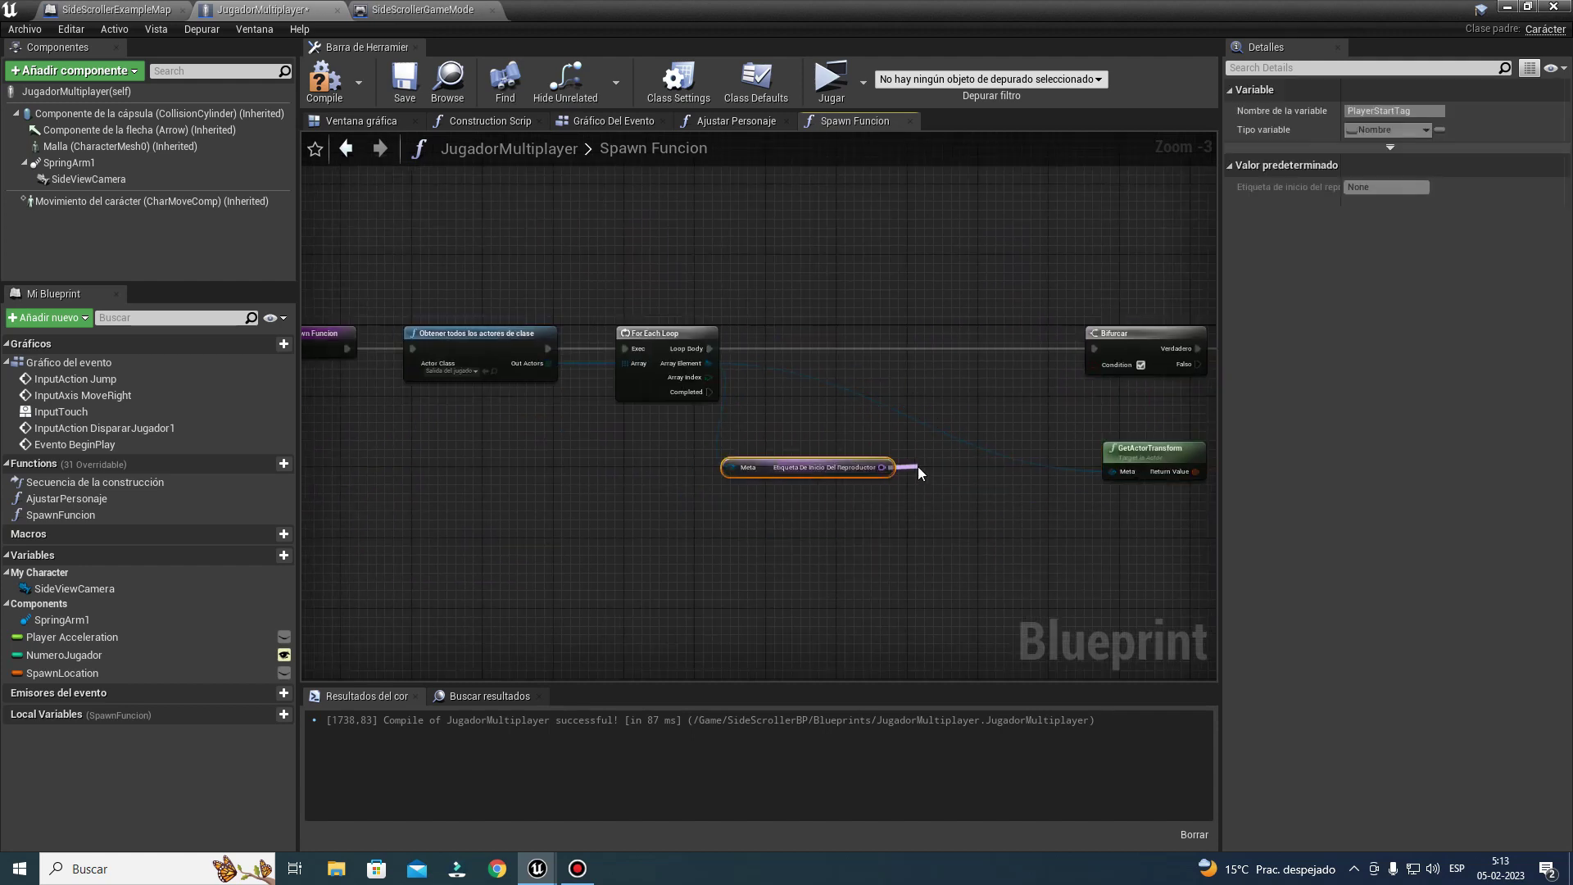
text(=)
key(Return)
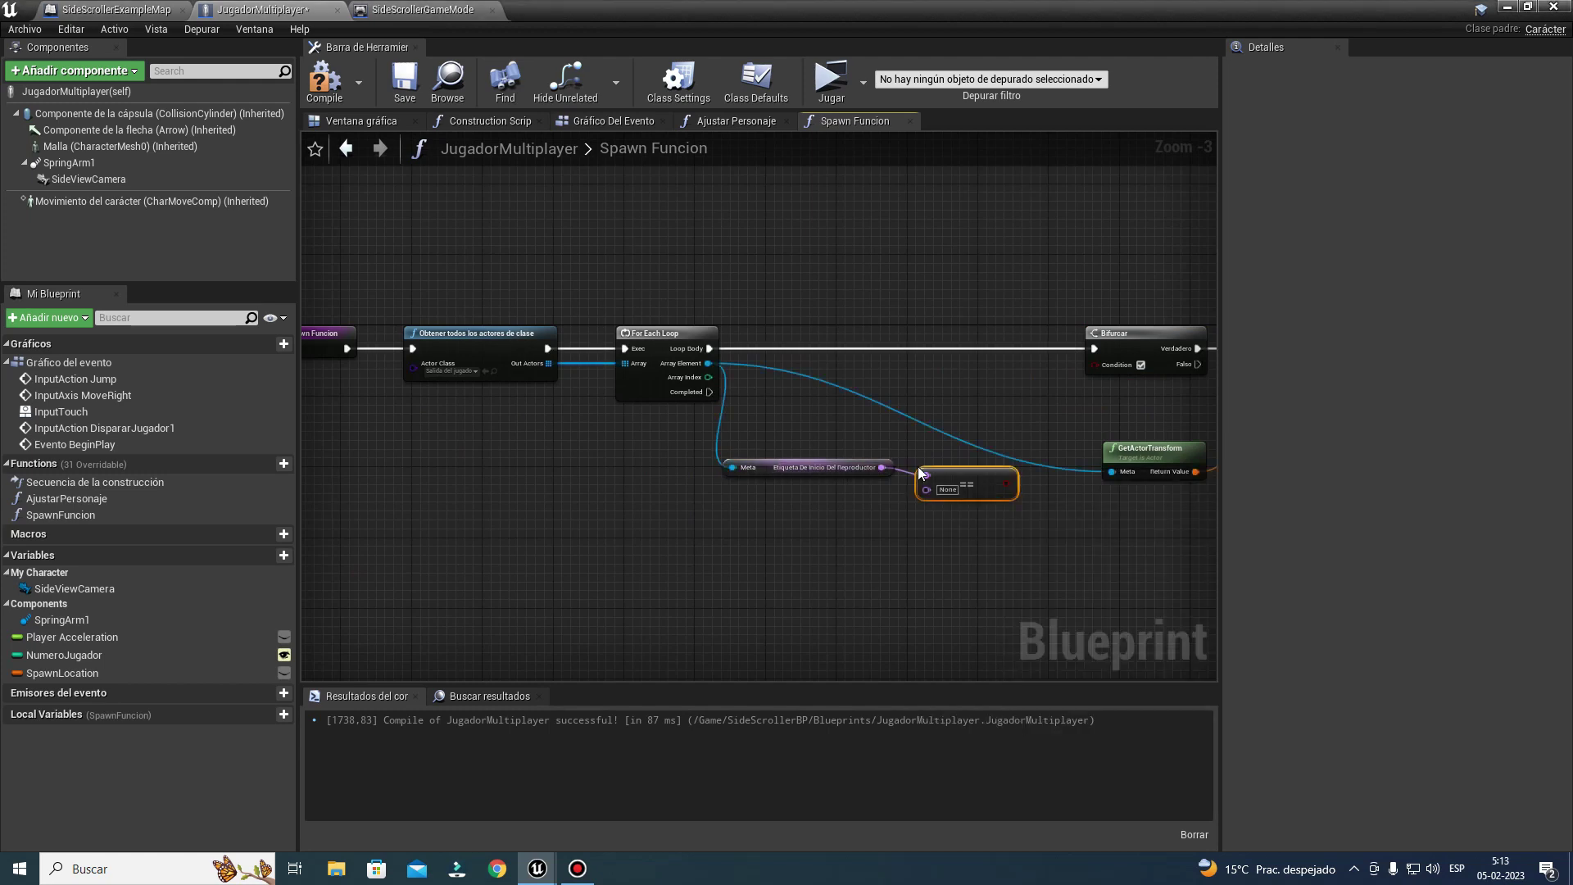
Step: Add an Append string node and link its result to the equals check
scroll(706, 539, up, 2)
scroll(715, 541, up, 1)
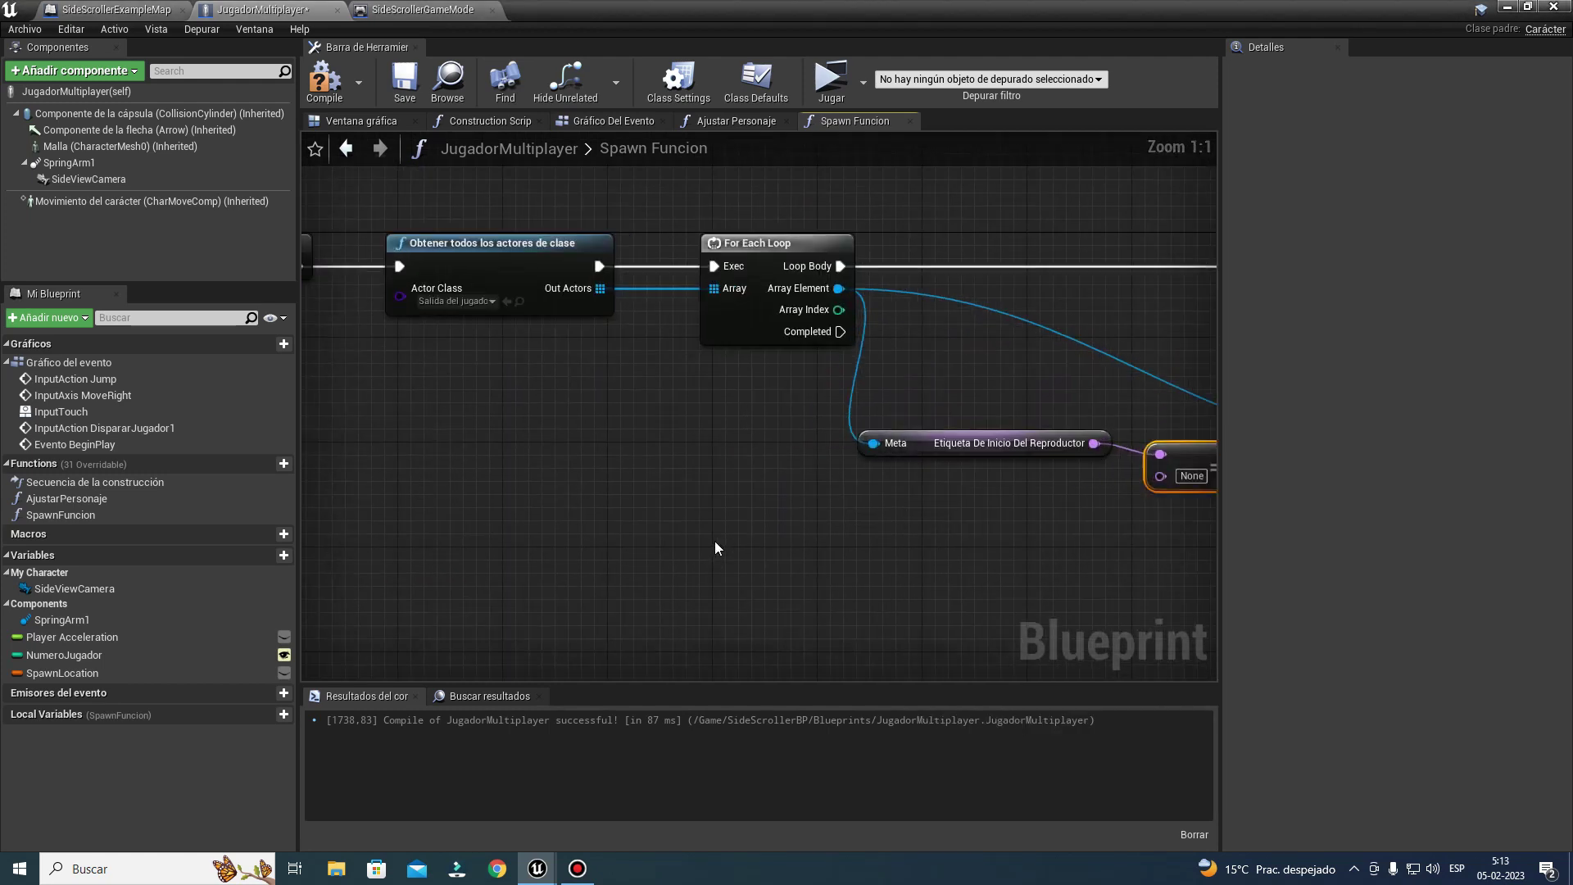
right_click(714, 541)
text(appe)
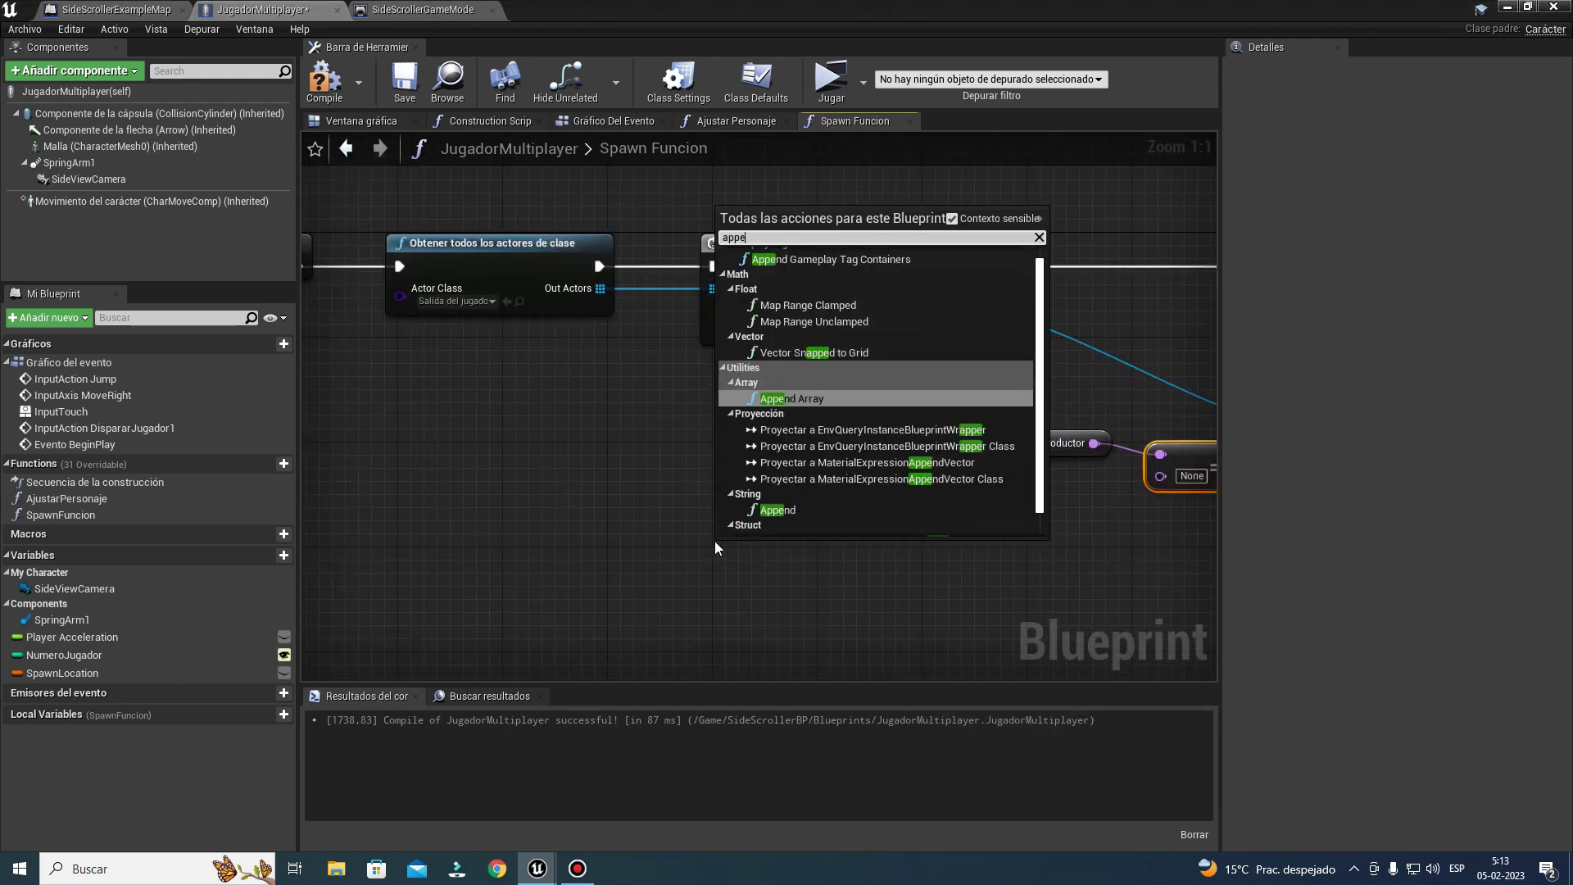
click(777, 524)
right_drag(780, 523, 612, 491)
drag(684, 536, 1004, 453)
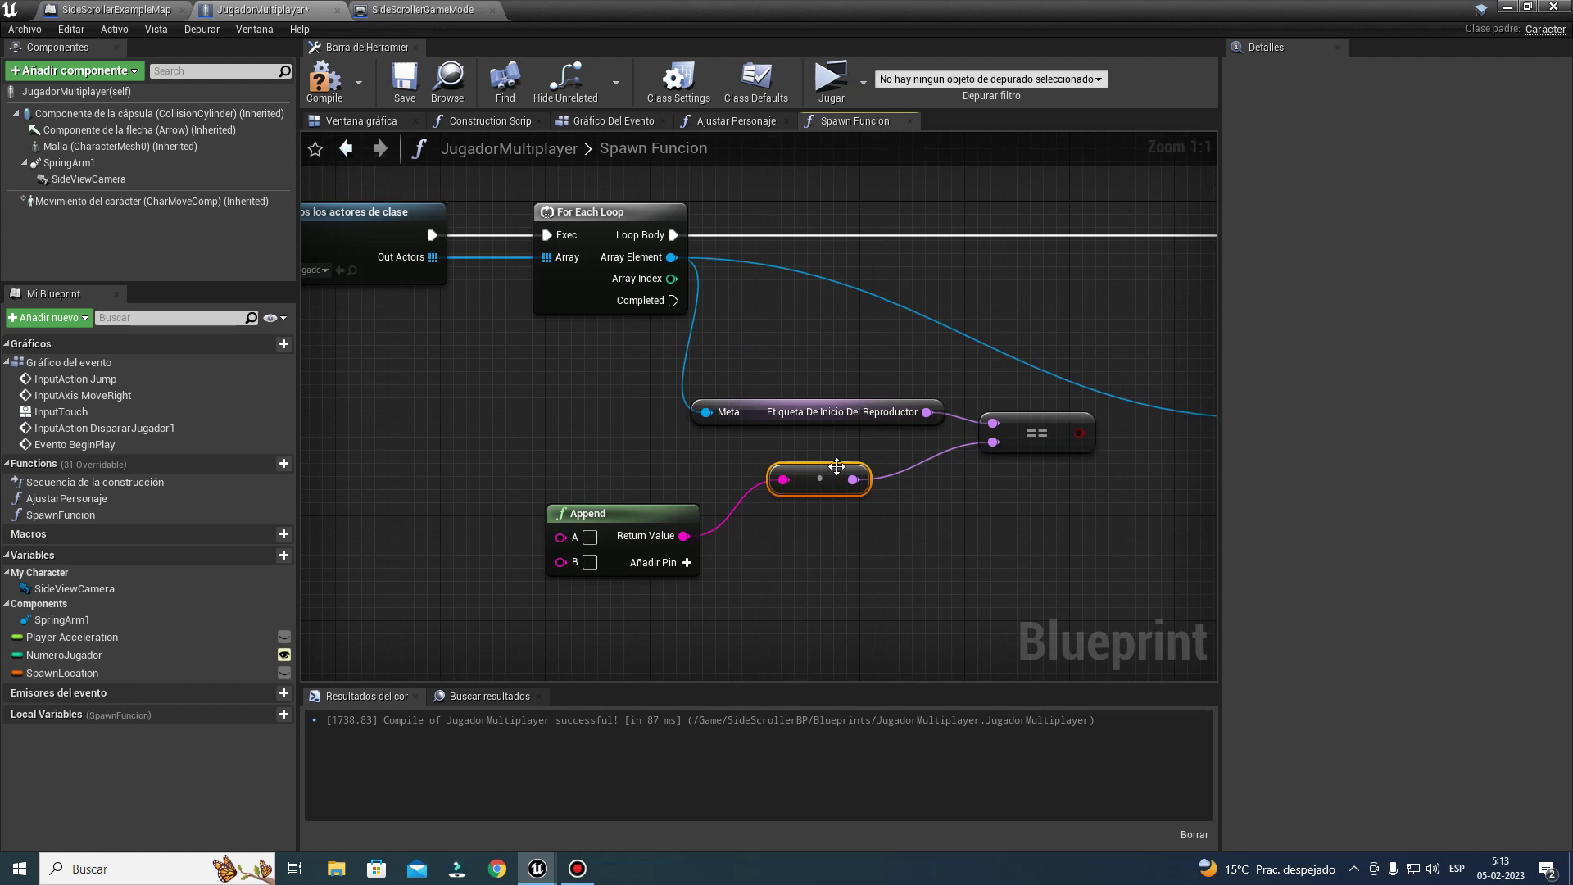
Step: Append "Jugador" with the NumeroJugador variable value in the Append node
drag(837, 466, 849, 517)
right_drag(742, 477, 1013, 491)
right_drag(792, 486, 845, 463)
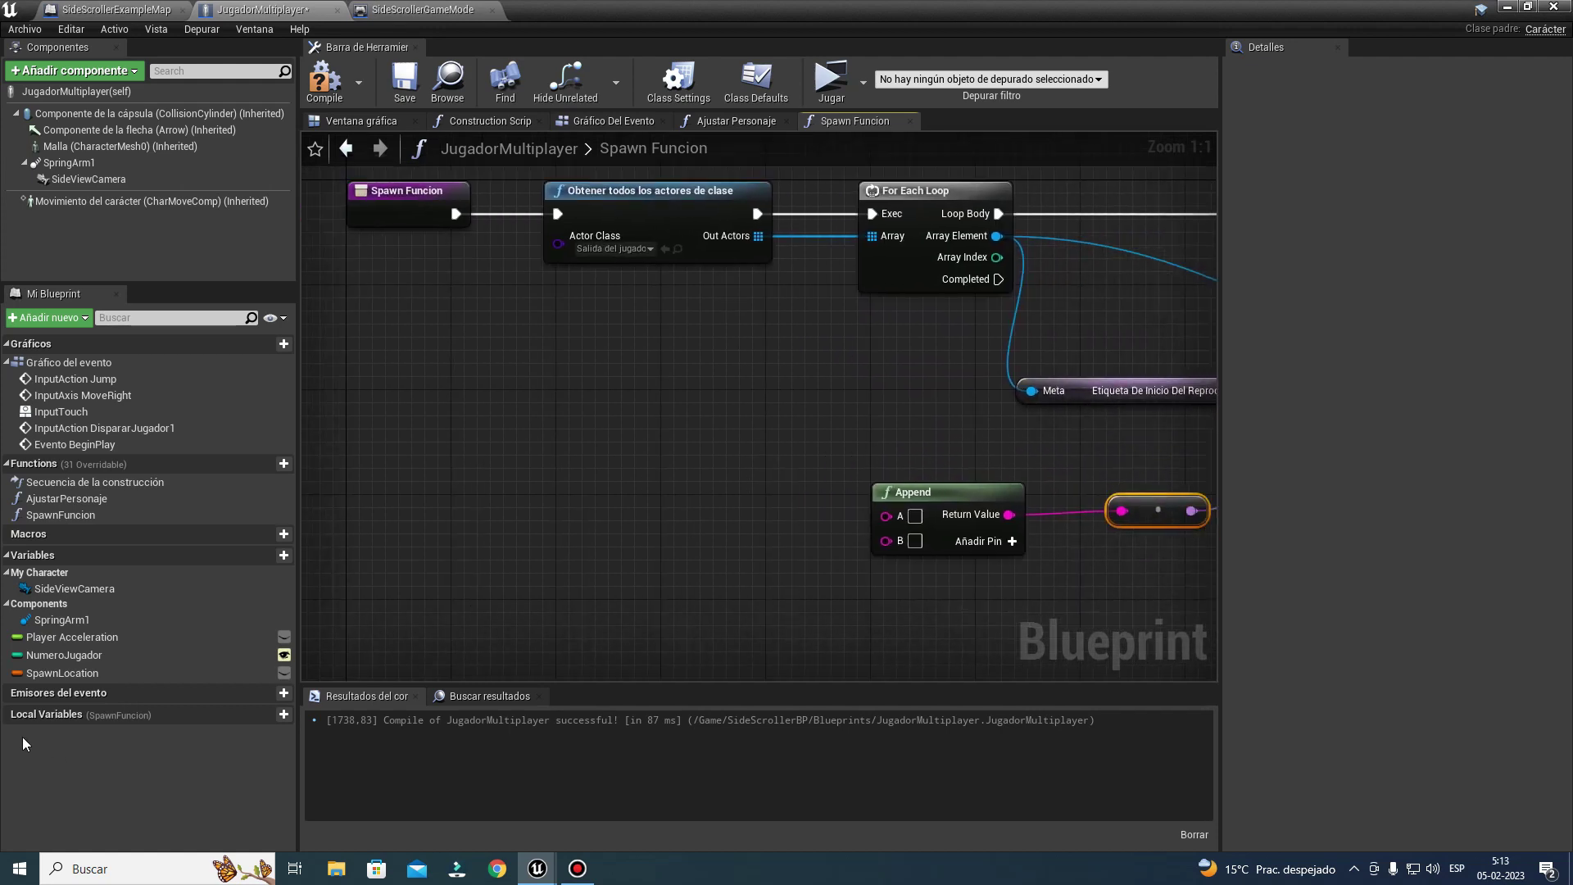
drag(42, 662, 435, 570)
click(491, 593)
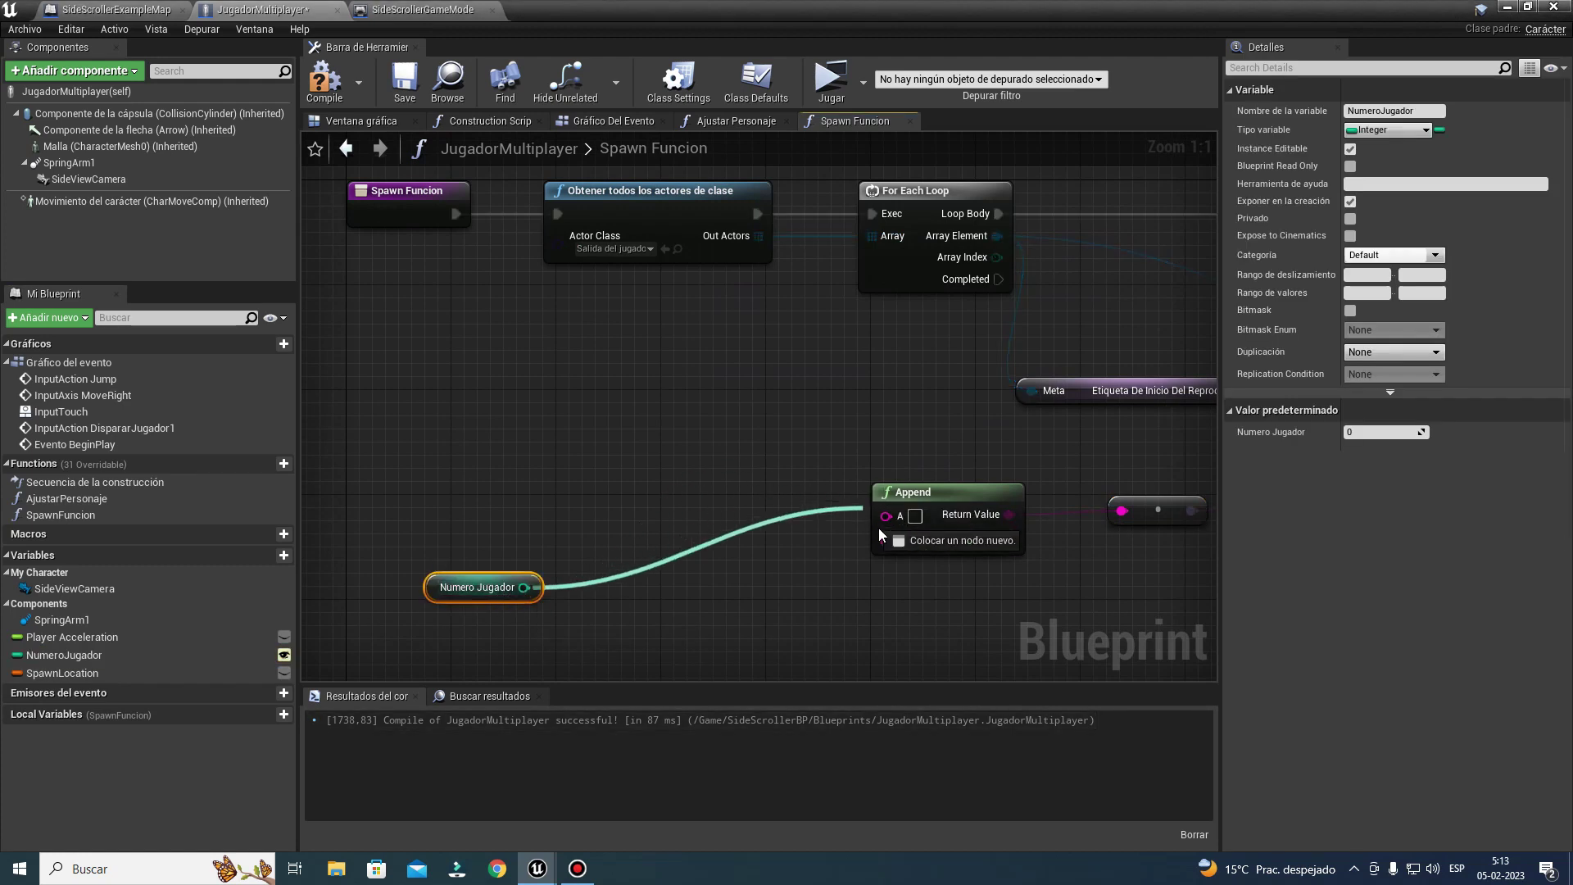
drag(525, 588, 886, 540)
drag(711, 541, 657, 563)
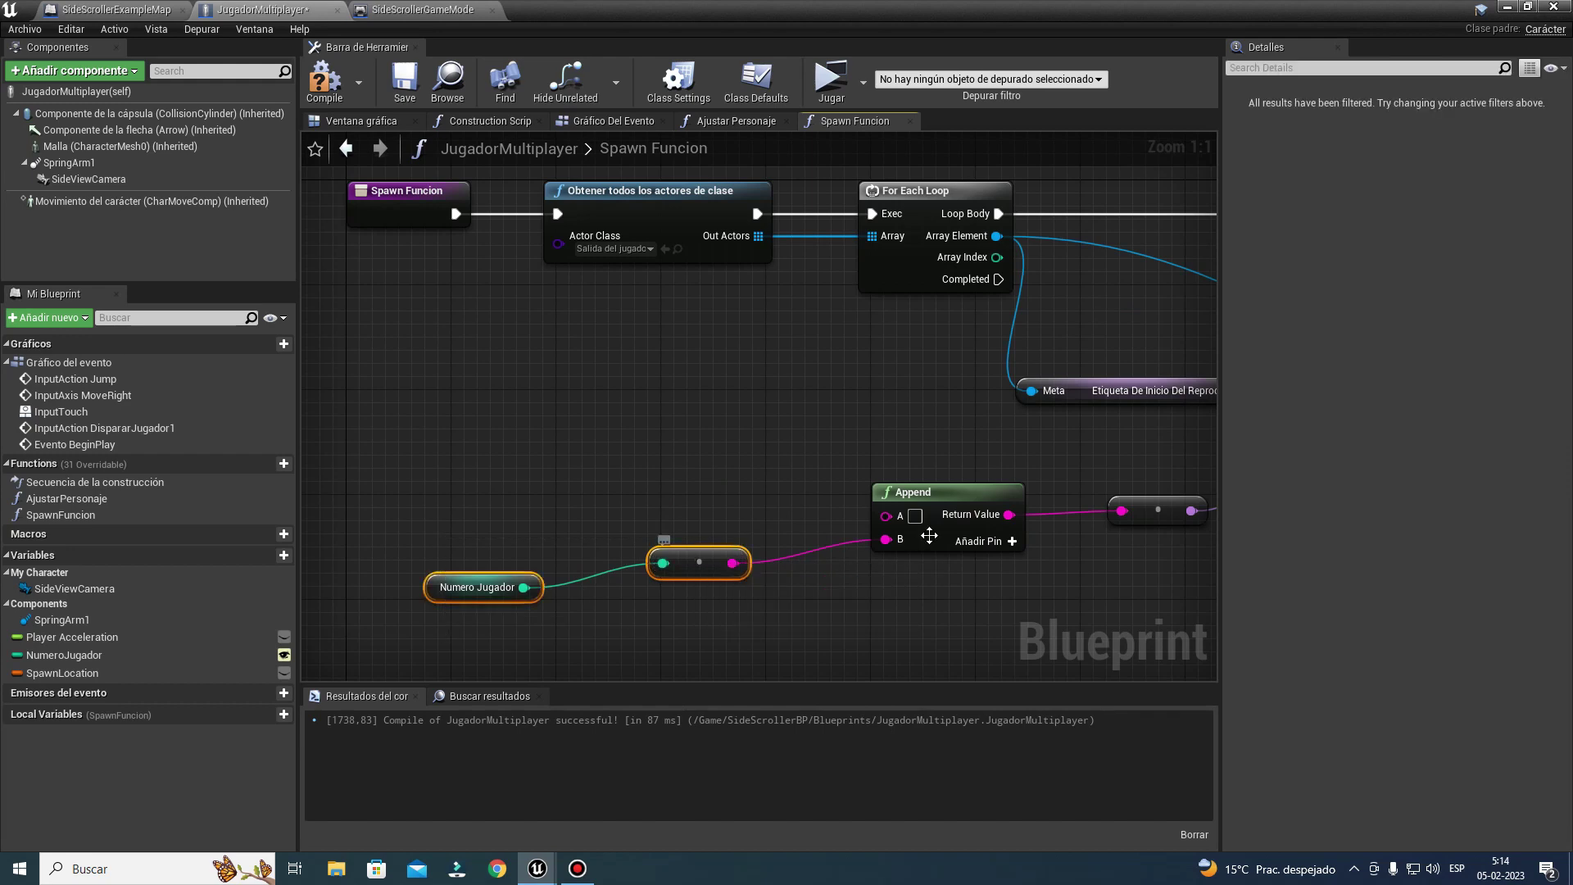
text(Jugador)
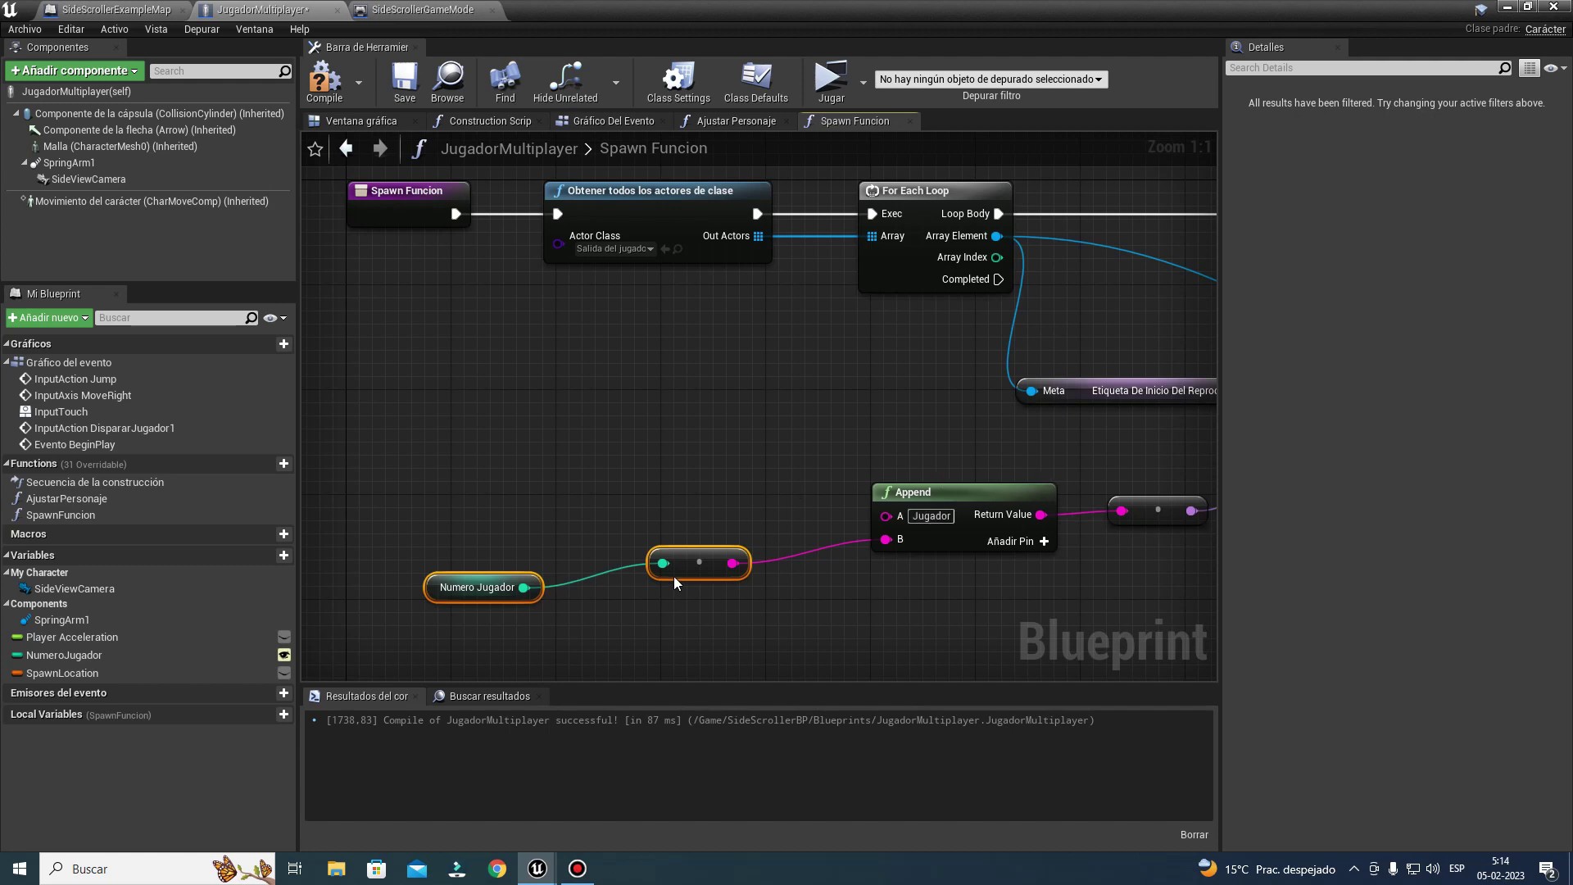
Step: Tidy the player number nodes and wire the tag comparison into the Branch Condition
drag(698, 572, 777, 572)
click(676, 537)
drag(546, 589, 563, 565)
ctrl+click(814, 562)
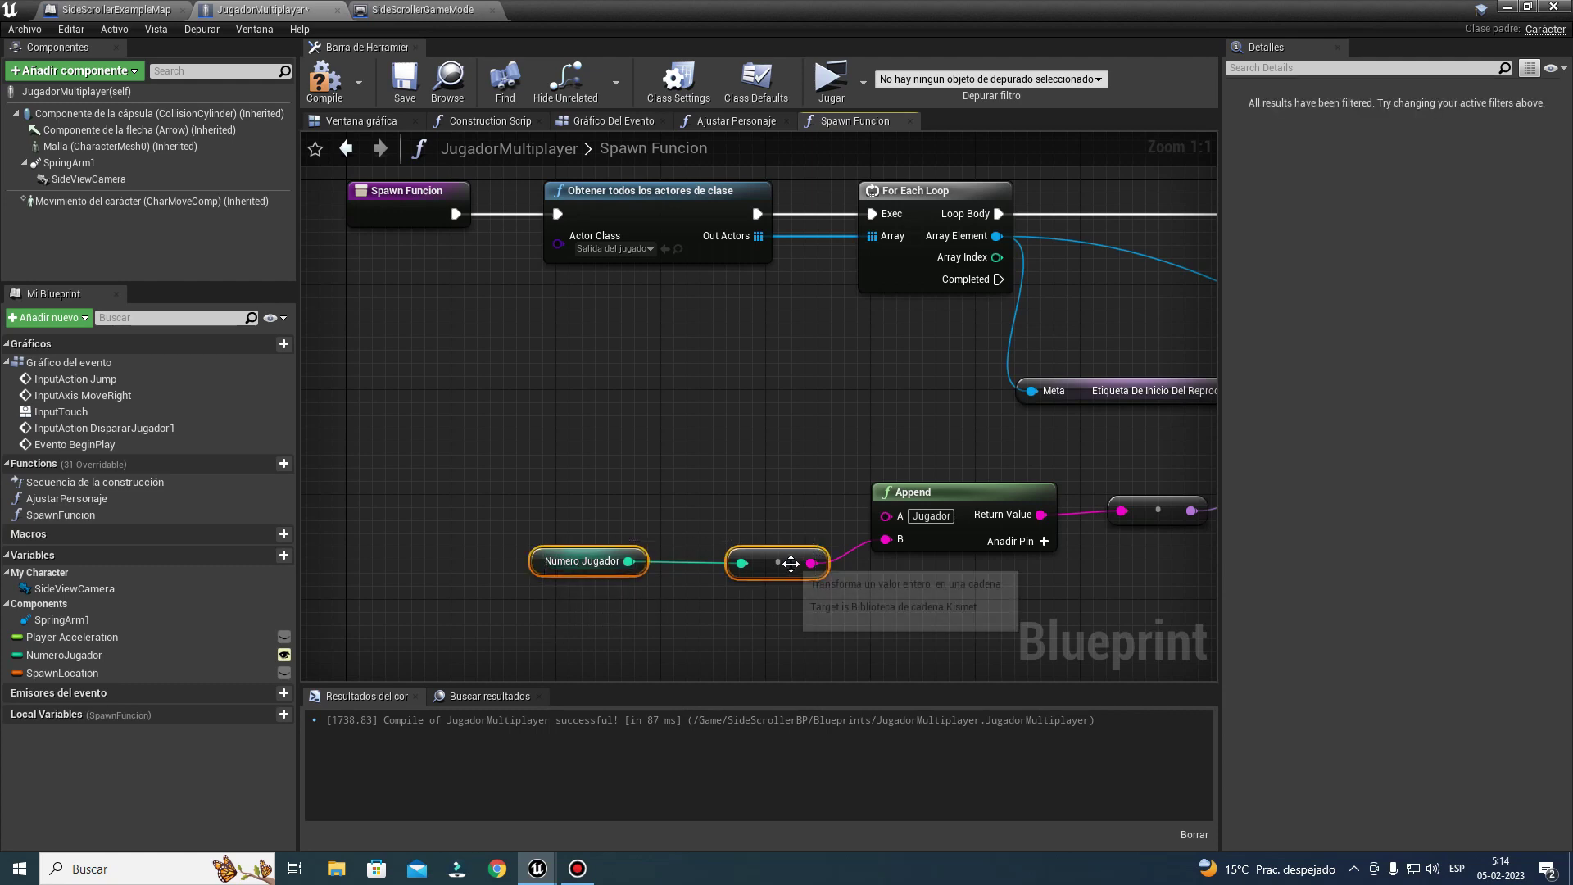
drag(814, 562, 812, 535)
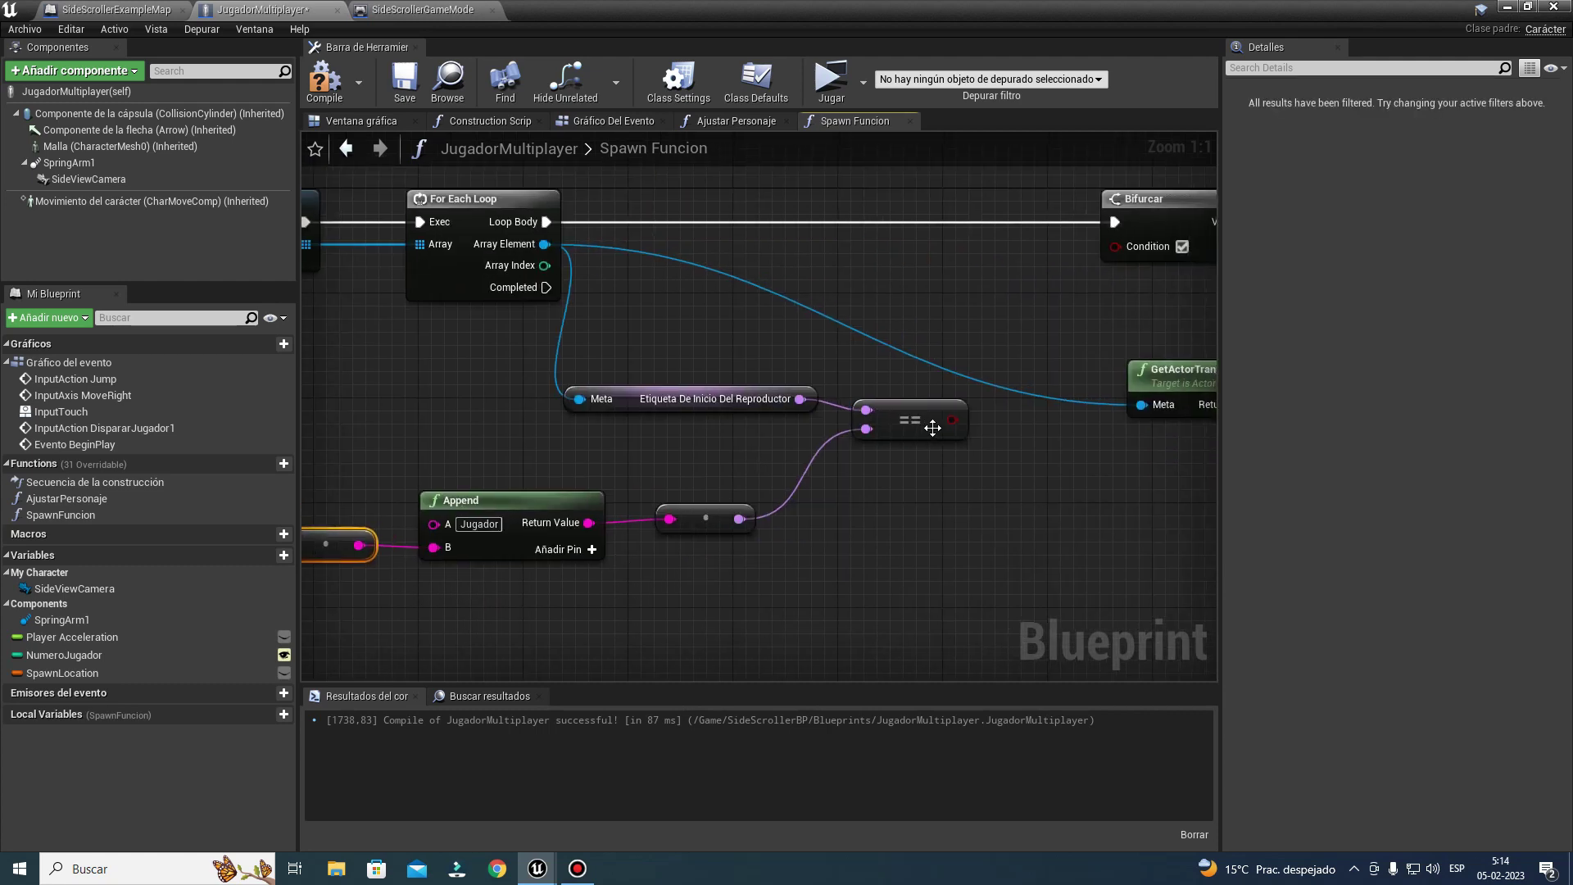
right_drag(929, 428, 713, 555)
drag(734, 546, 898, 374)
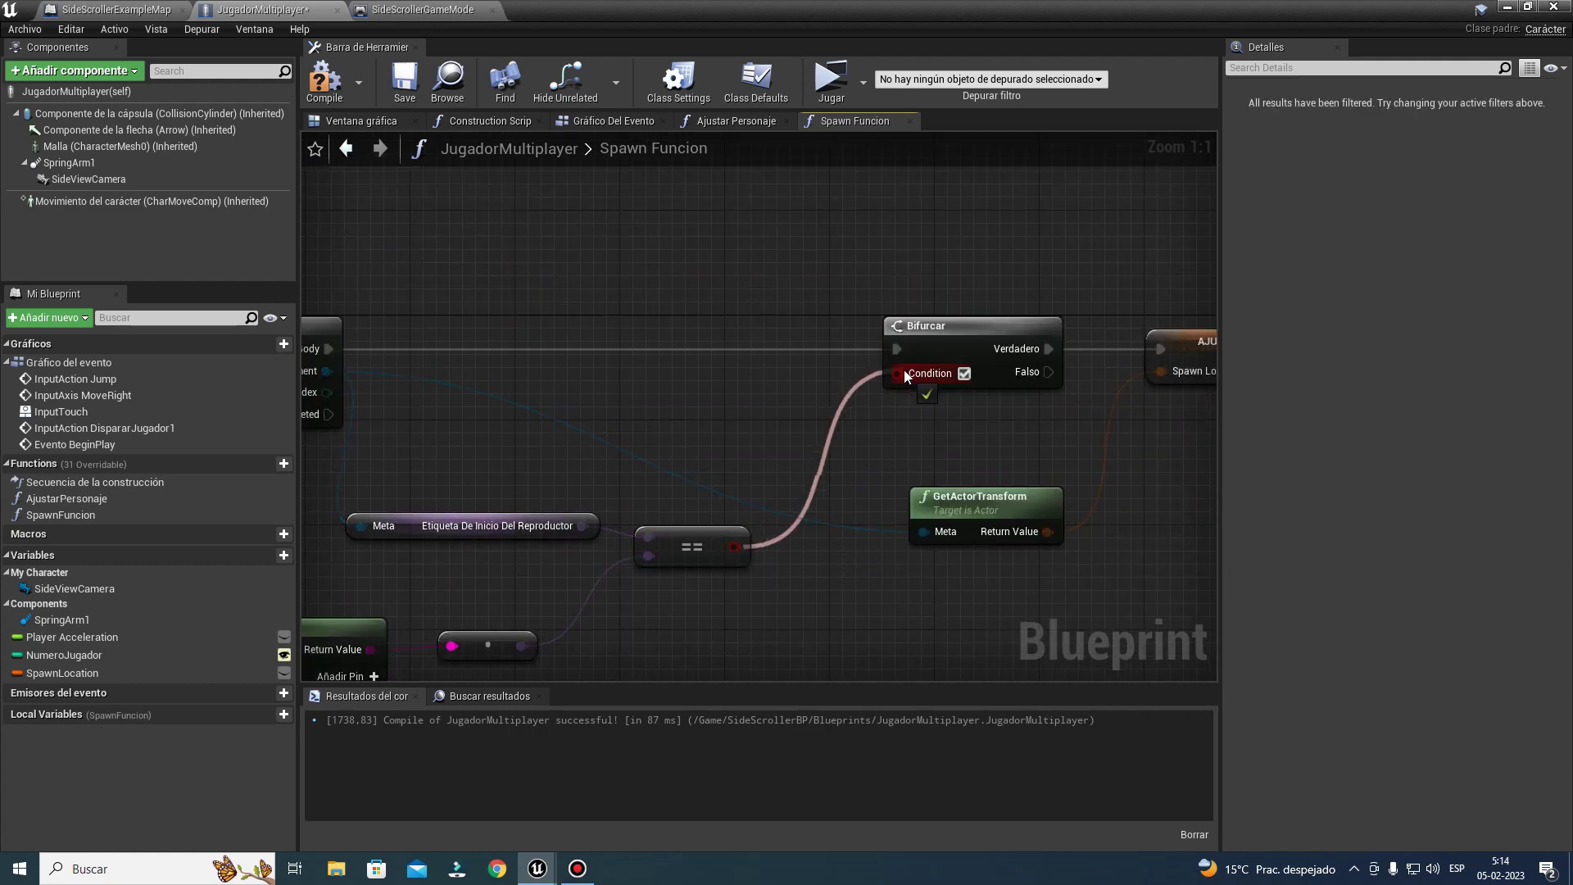
right_drag(1019, 446, 499, 435)
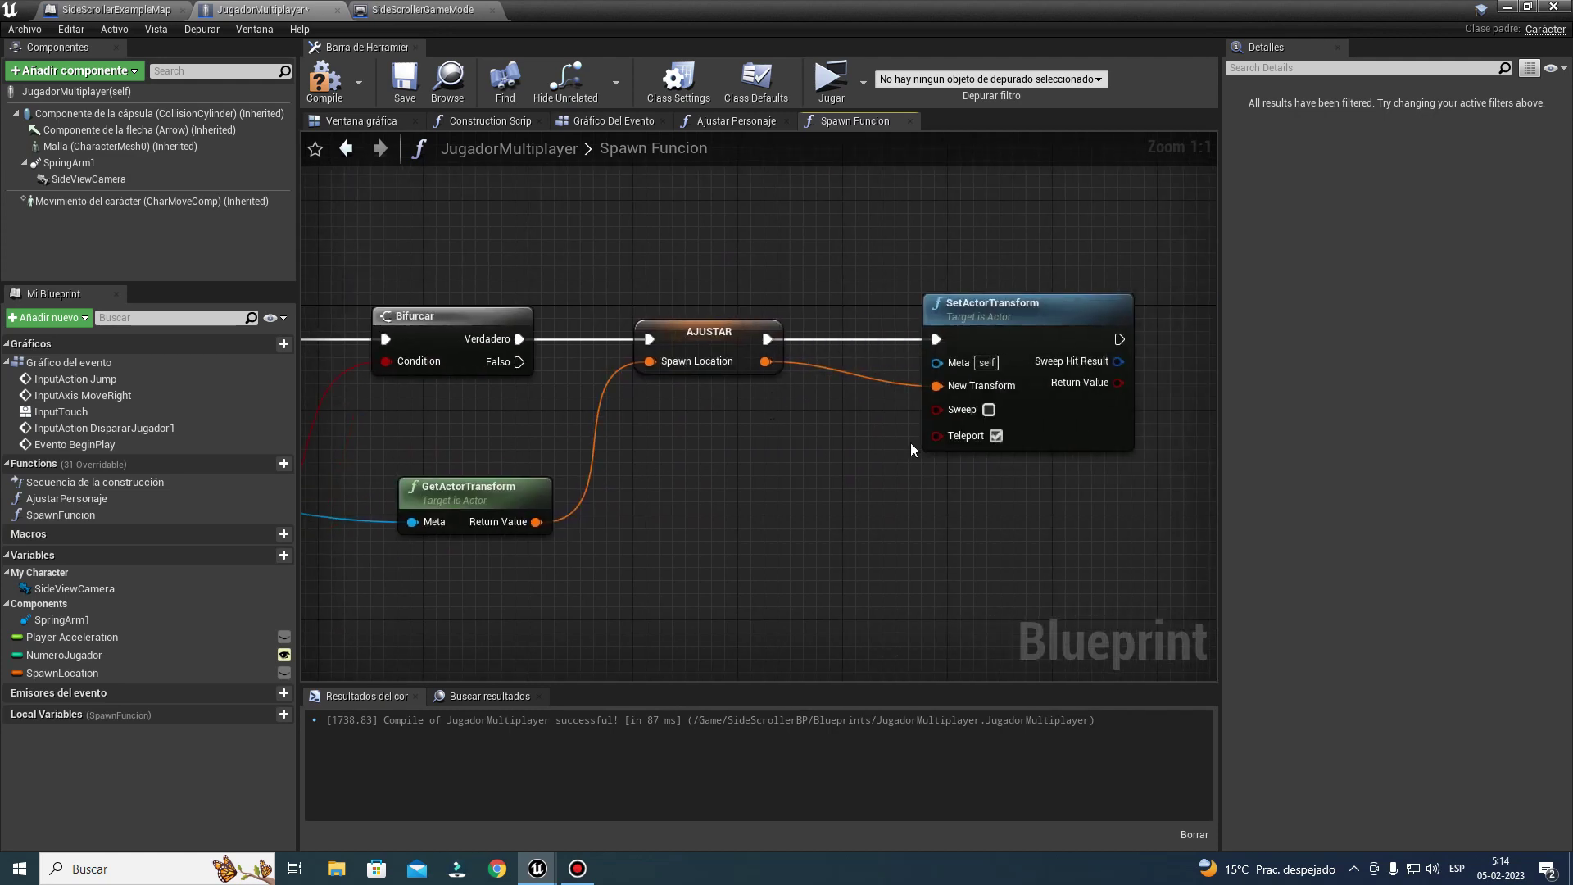
Step: Recompile JugadorMultiplayer and switch to the Gráfico Del Evento graph
right_drag(459, 246, 753, 237)
click(324, 82)
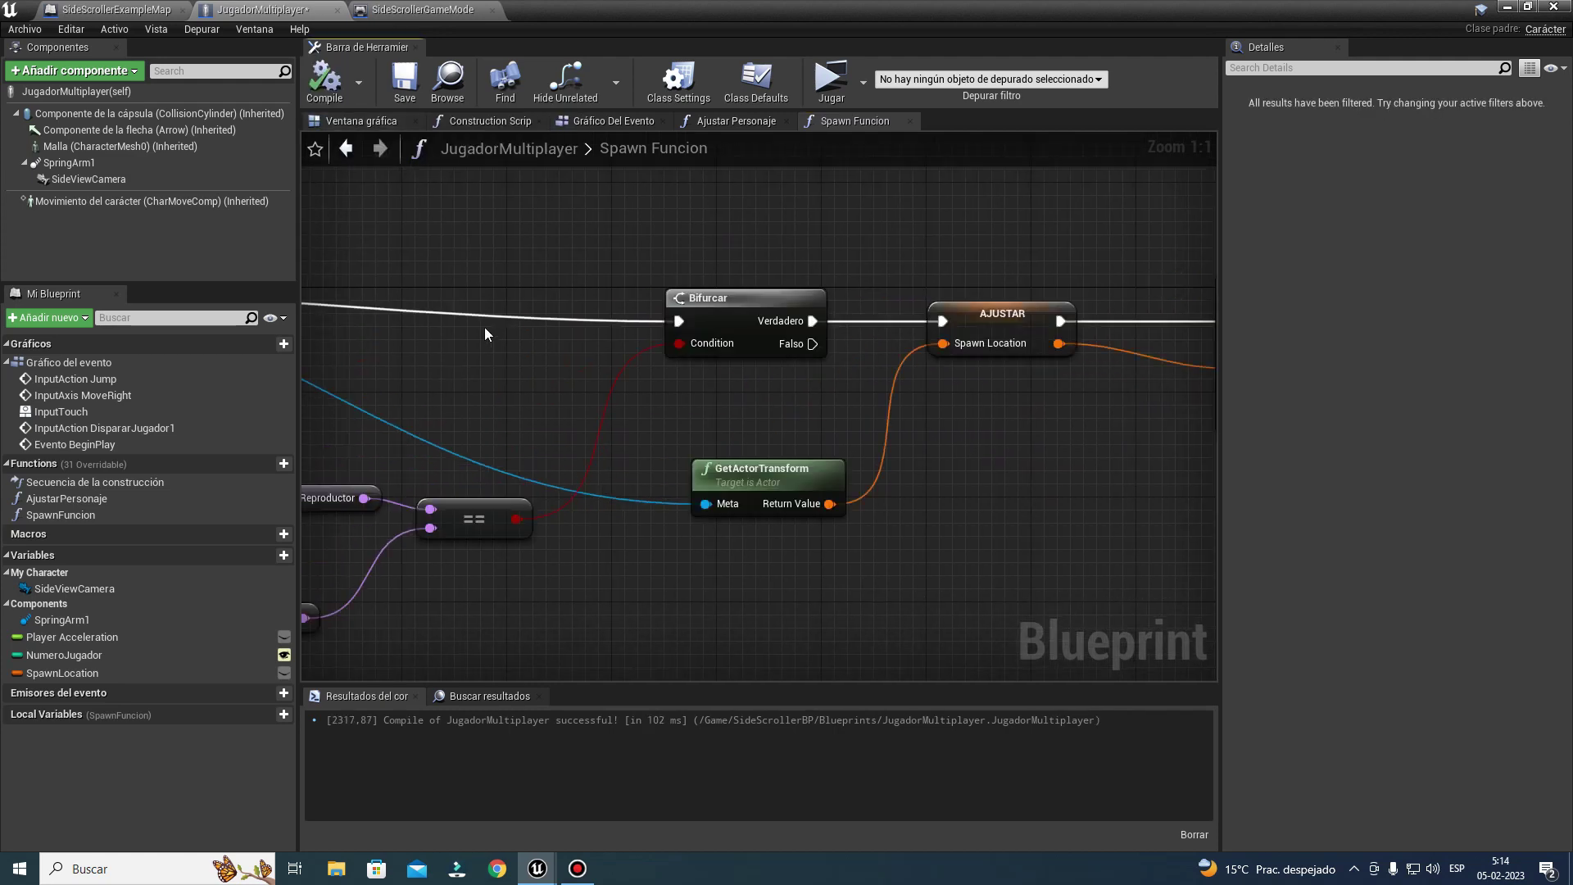
right_drag(484, 327, 924, 316)
right_drag(679, 338, 858, 336)
click(620, 120)
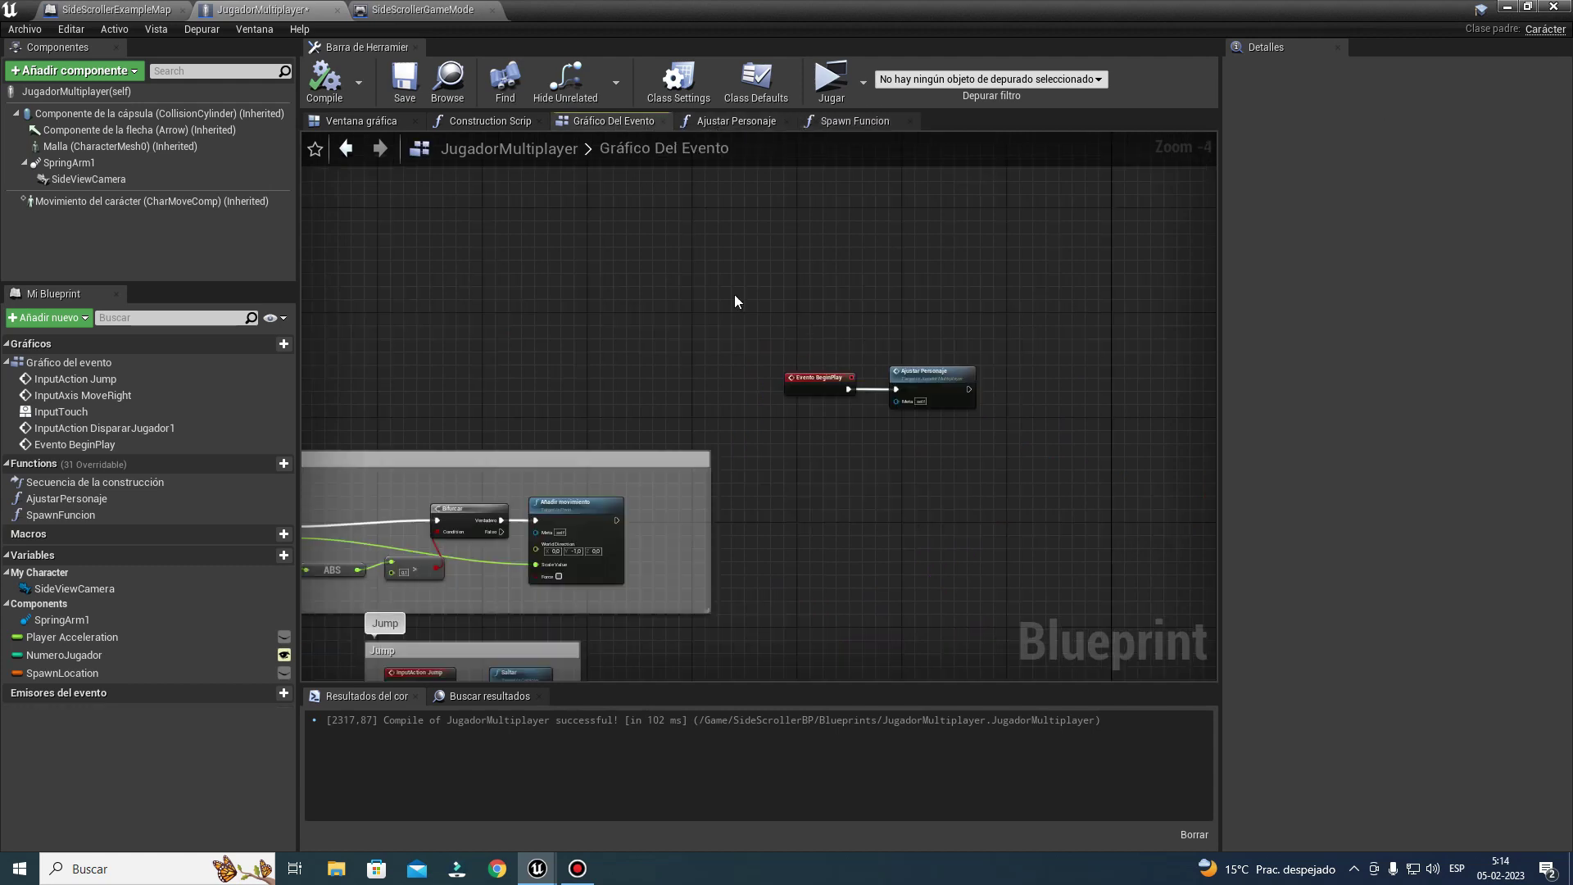
Step: Insert a Secuencia node after BeginPlay, with Ajustar Personaje on Then 0
scroll(959, 413, up, 5)
right_drag(970, 425, 817, 422)
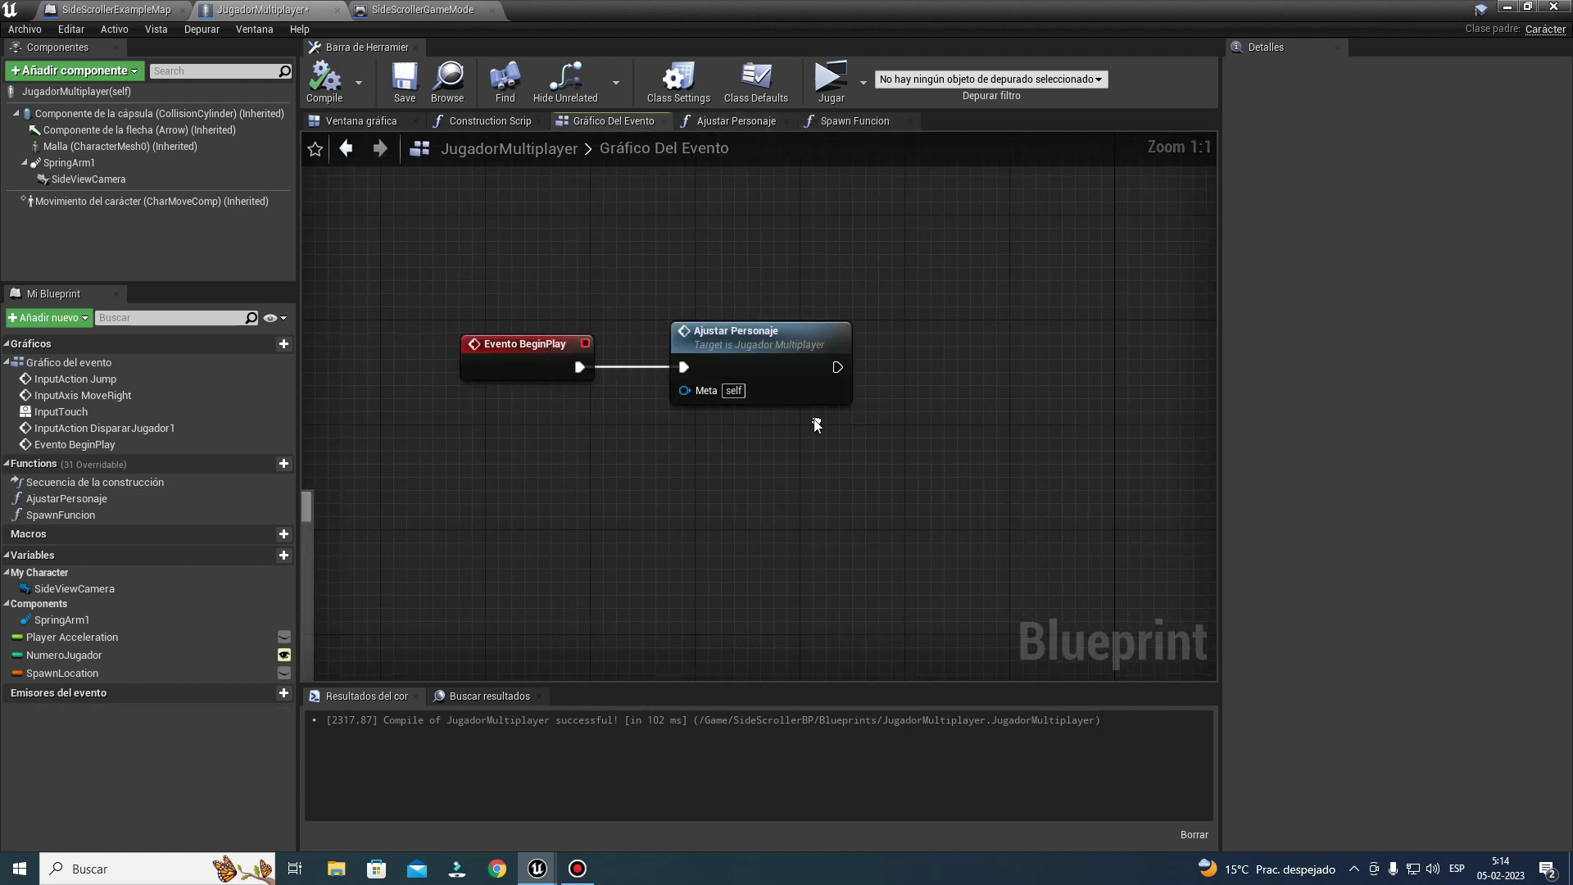
drag(741, 360, 977, 347)
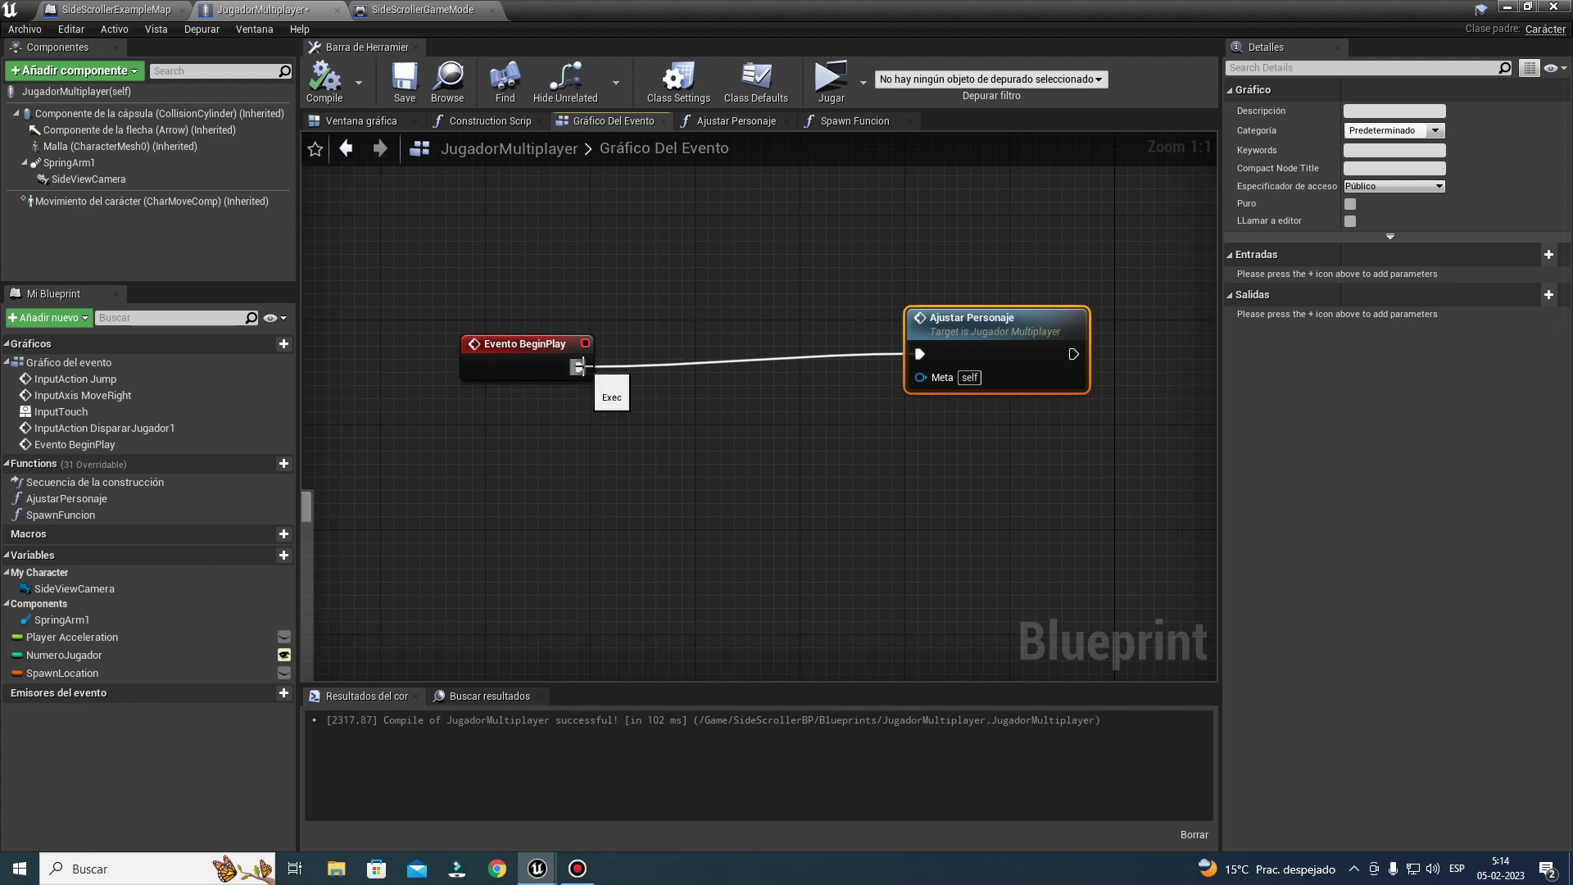
drag(580, 366, 695, 392)
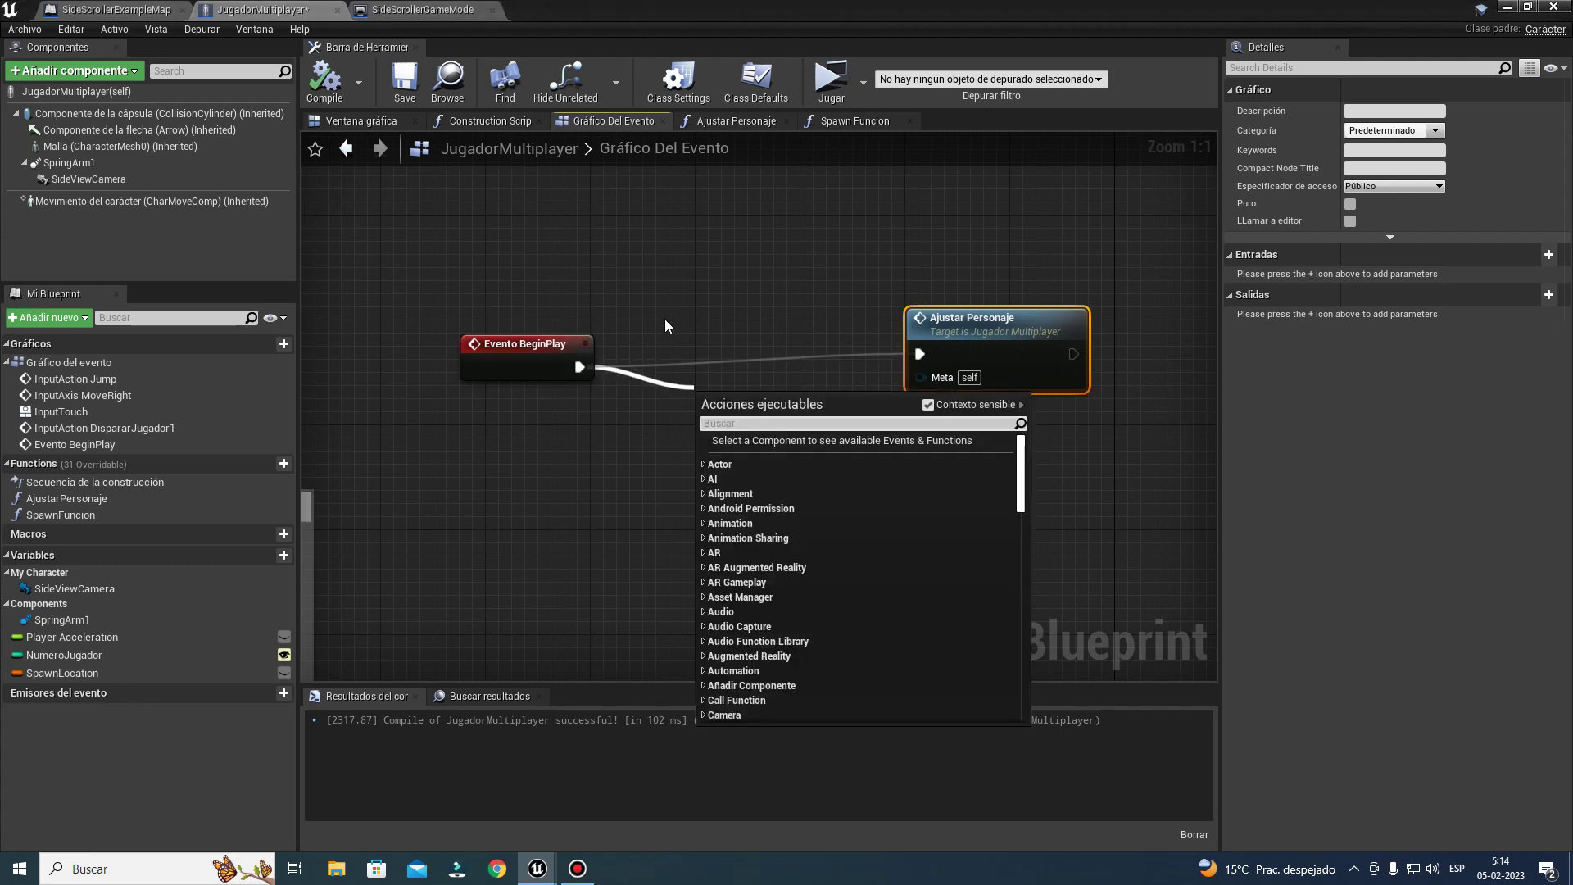
text(se)
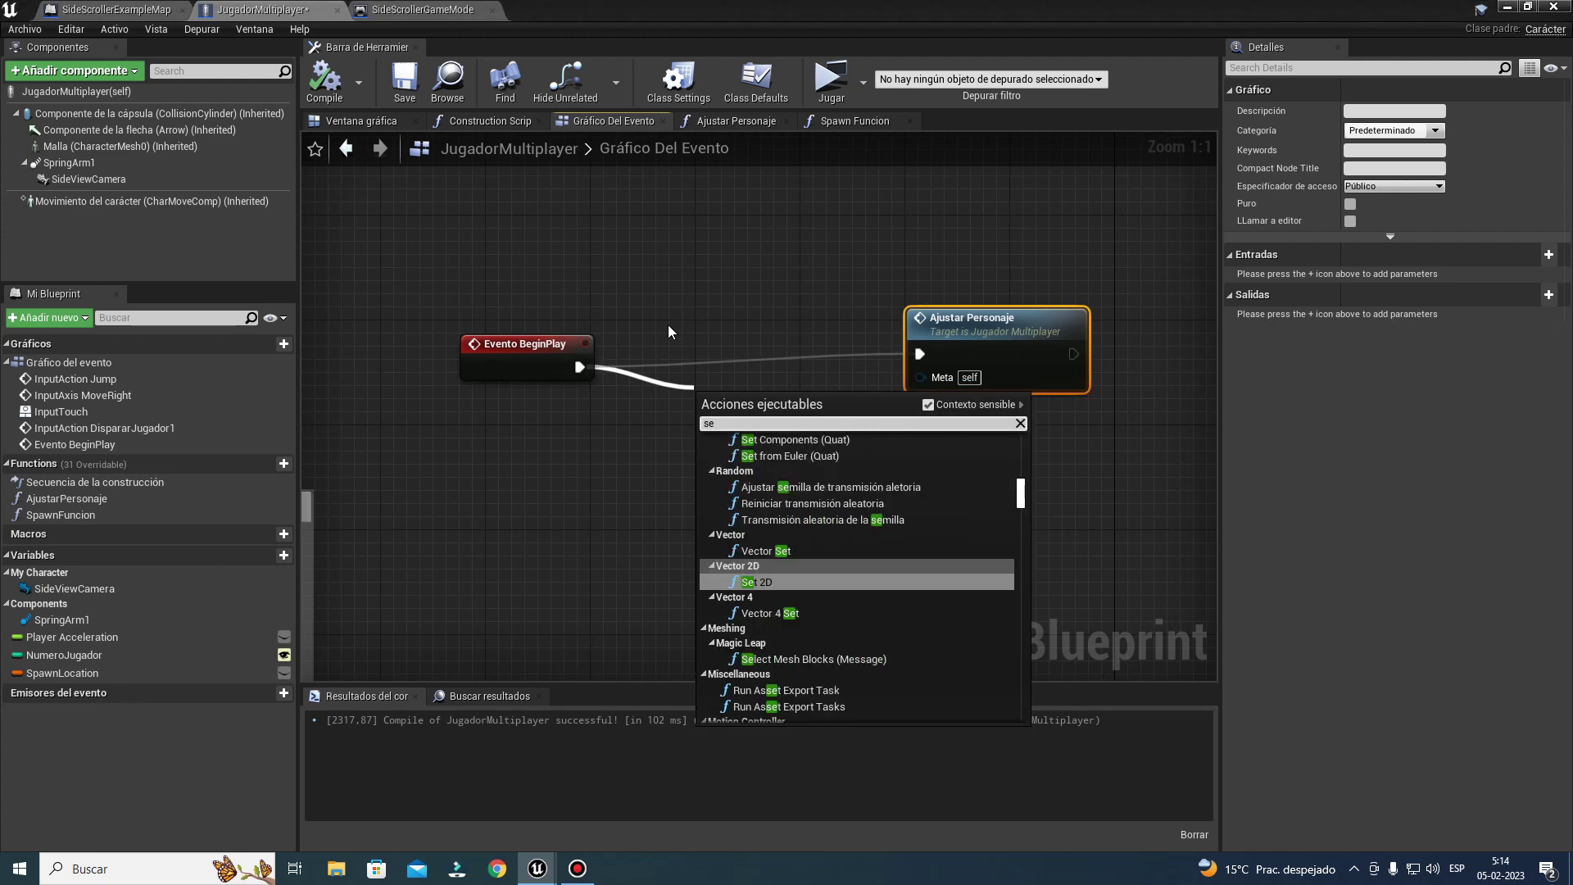
text(q)
key(Return)
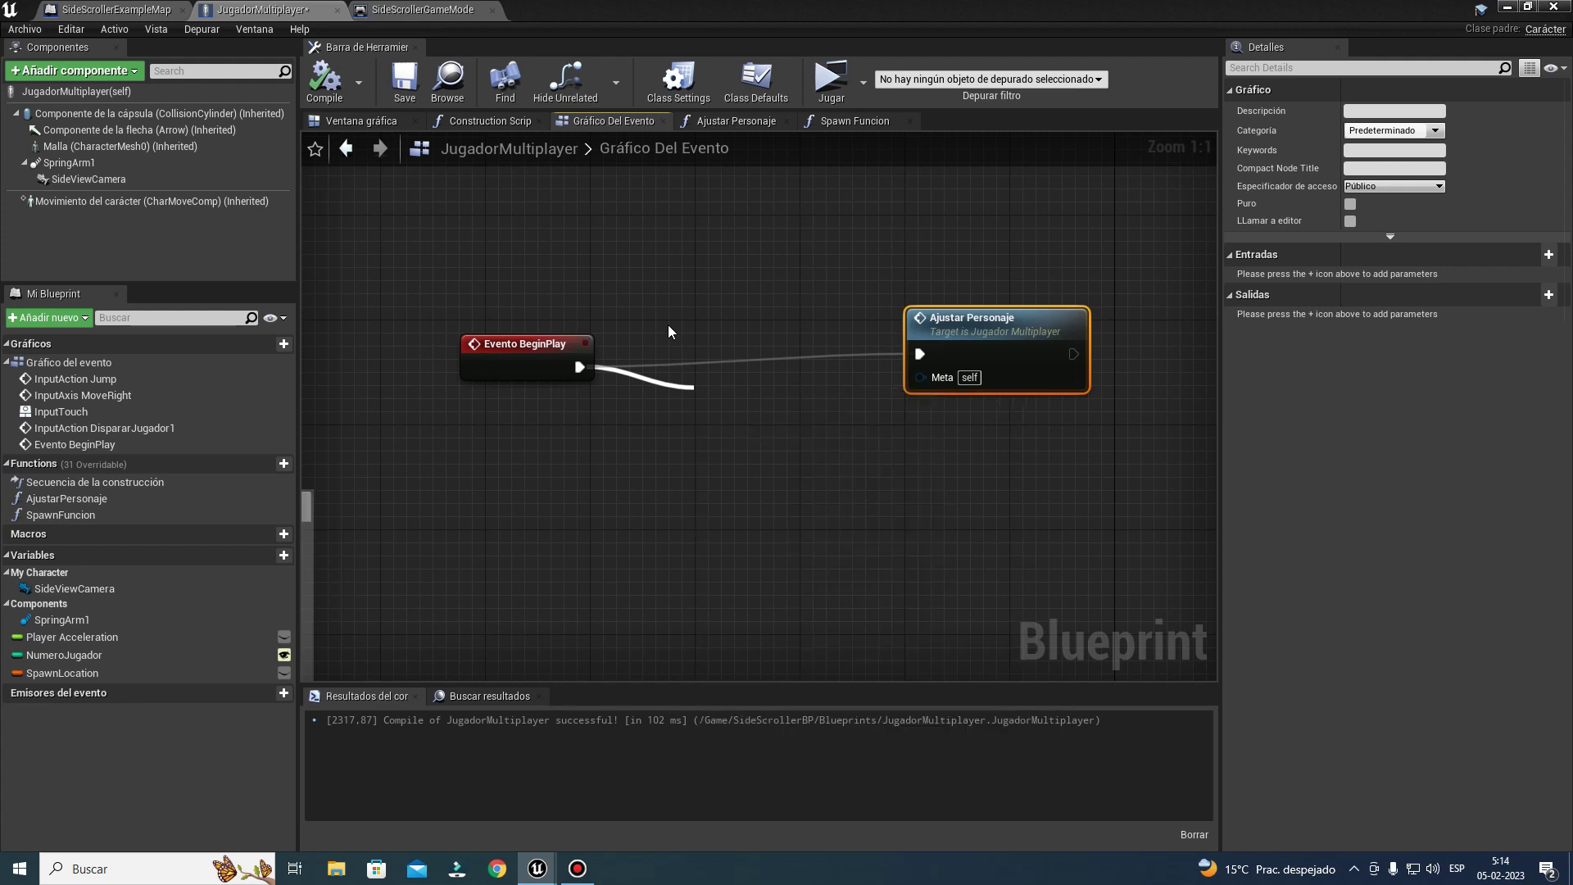
drag(733, 418, 641, 366)
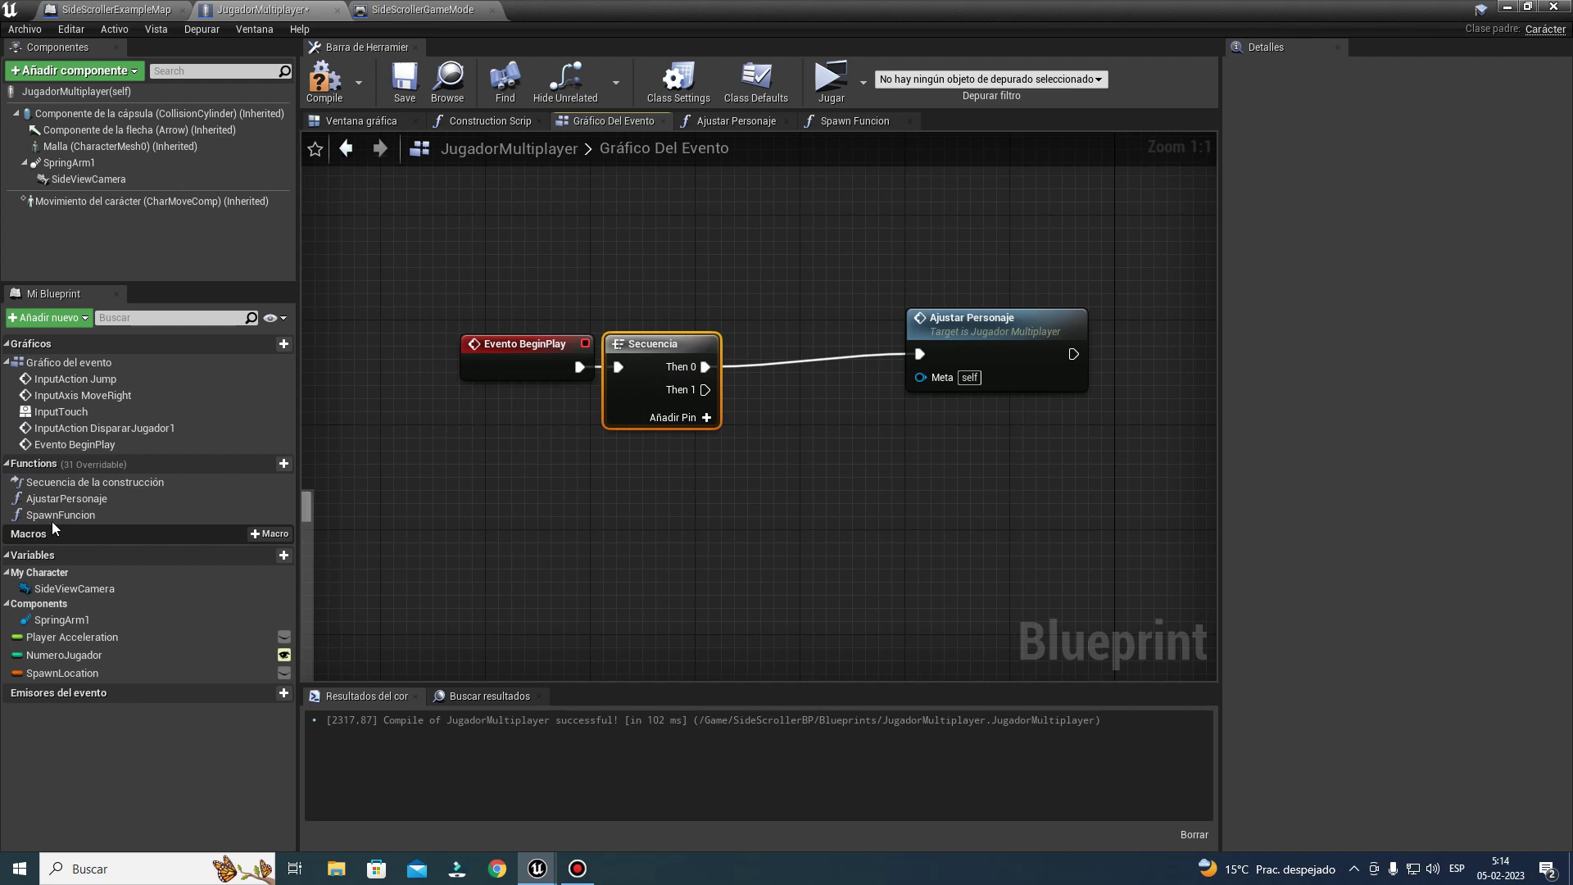
Step: Call Spawn Funcion from Then 1, compile the Blueprint, and start a test play
mouse_move(52, 516)
mouse_down()
mouse_move(843, 458)
mouse_move(705, 390)
mouse_up()
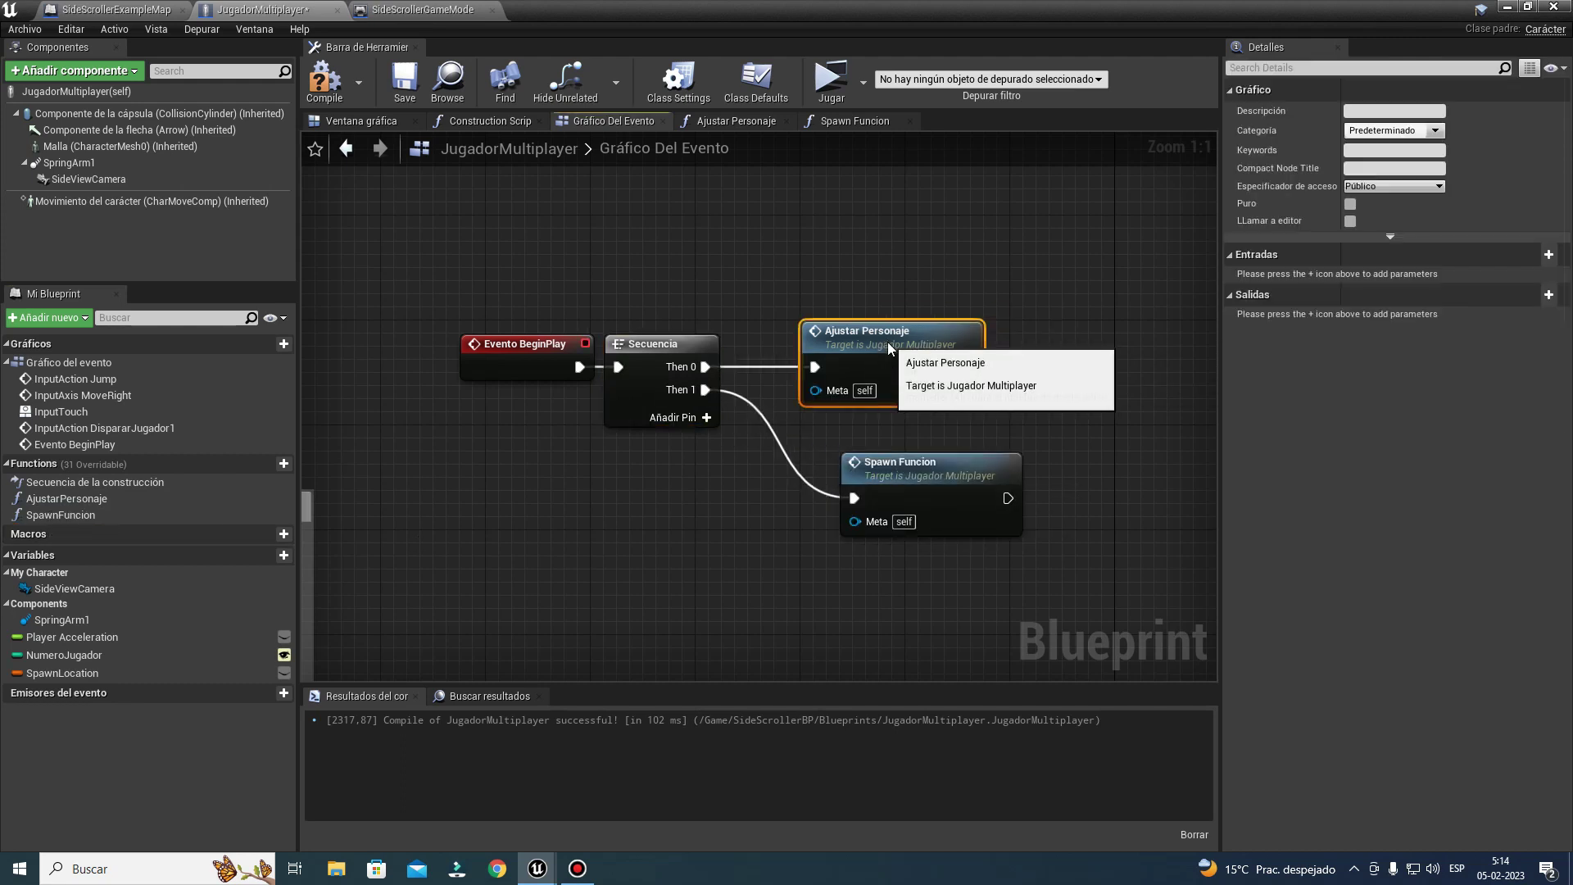
drag(983, 324, 879, 337)
drag(908, 492, 867, 451)
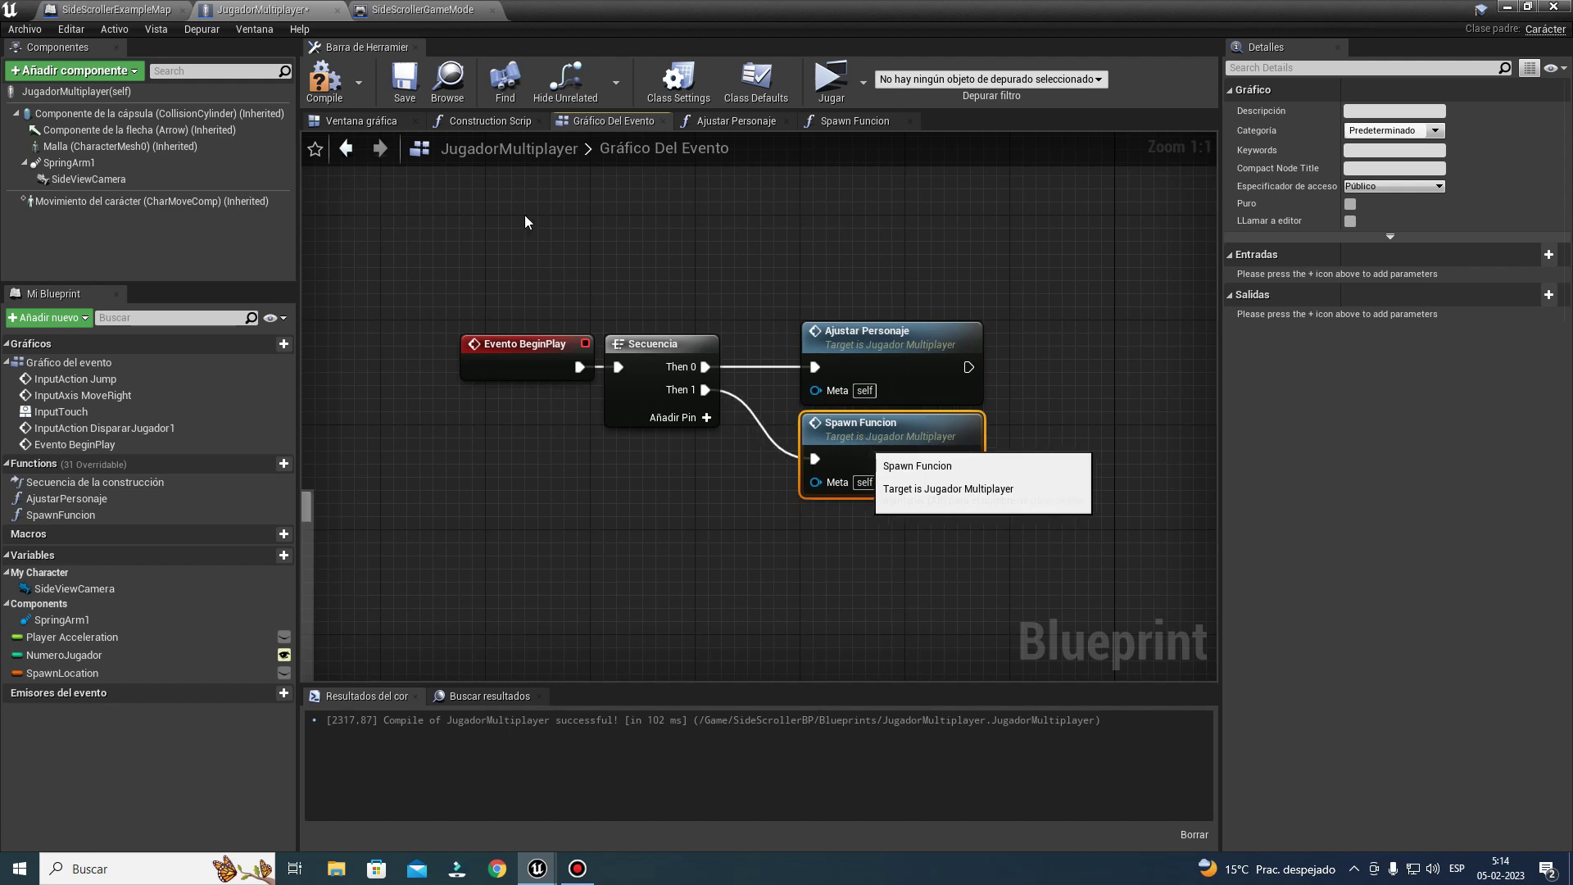
click(325, 79)
click(838, 77)
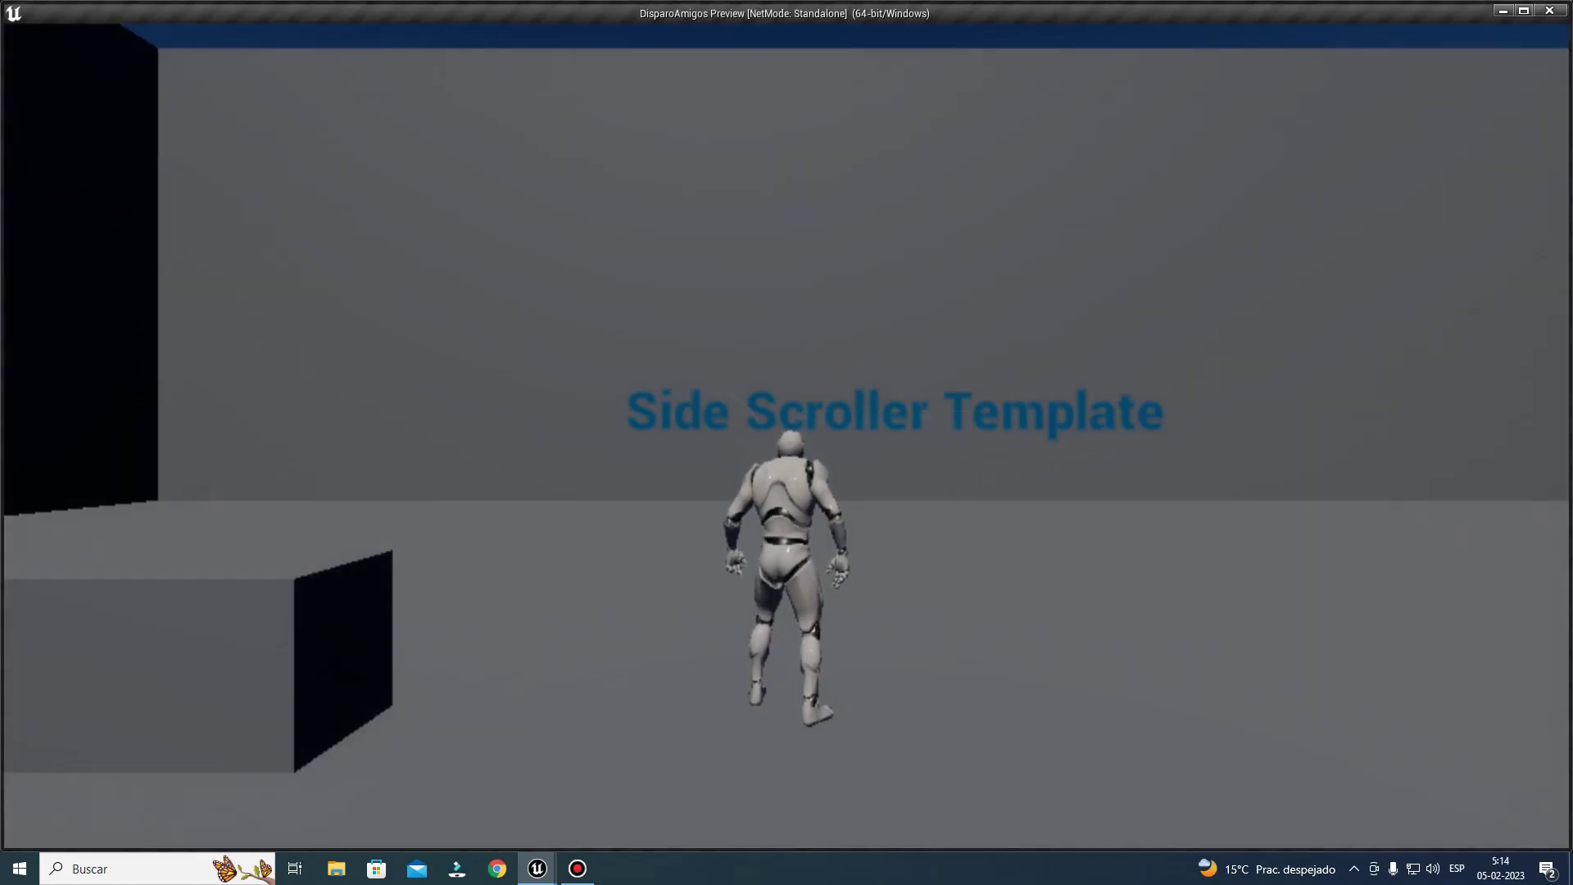
Step: Run and jump the white character back and forth, then stop play and minimize the Blueprint editor
key(d)
key(a)
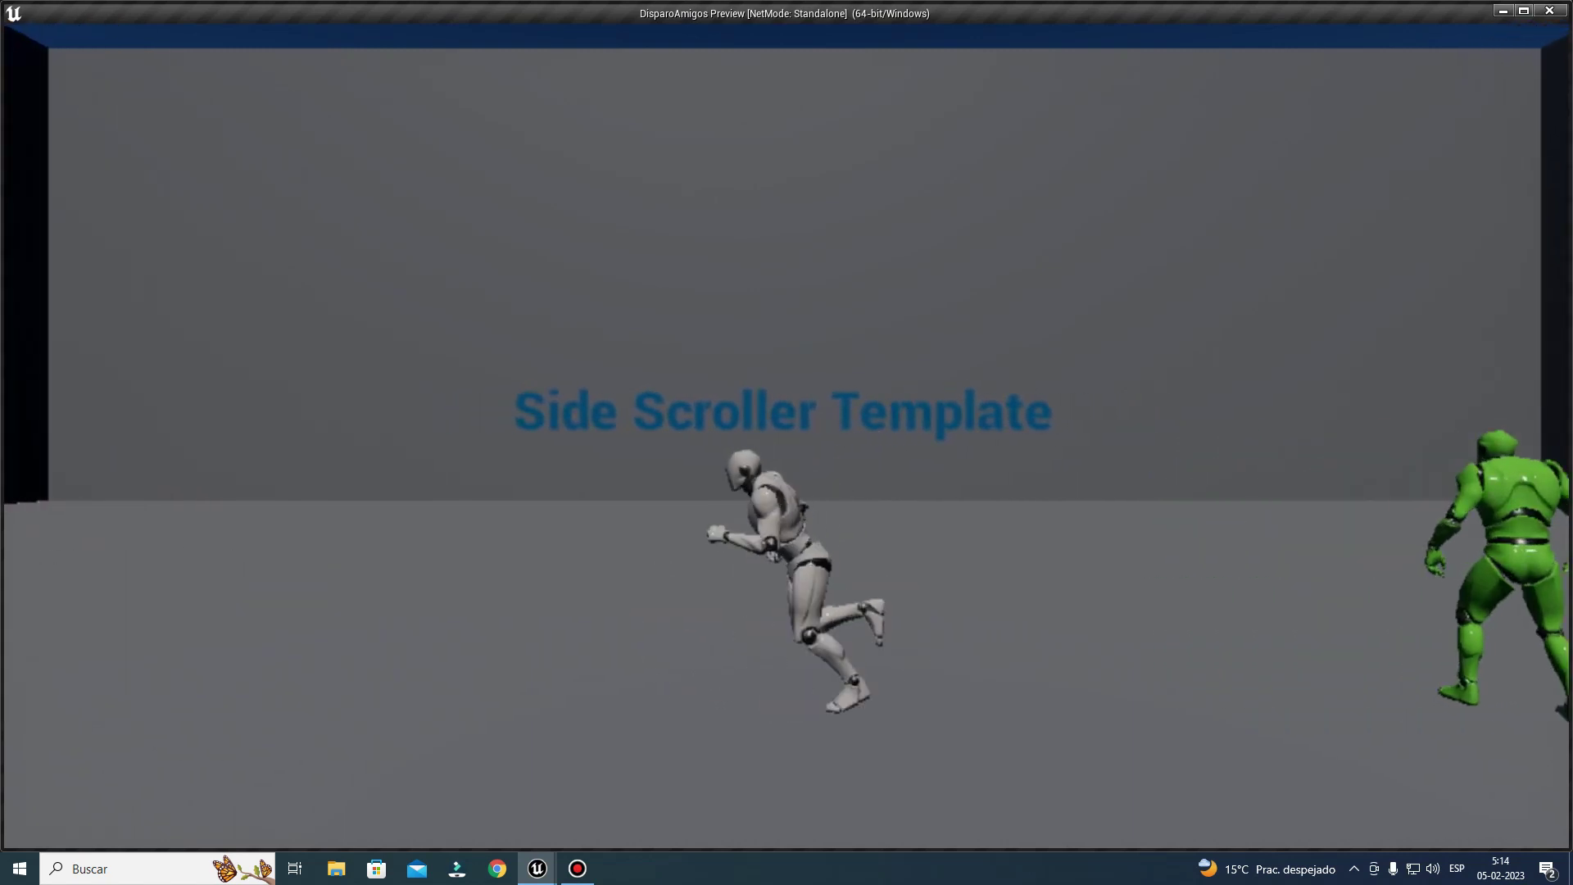
key(d)
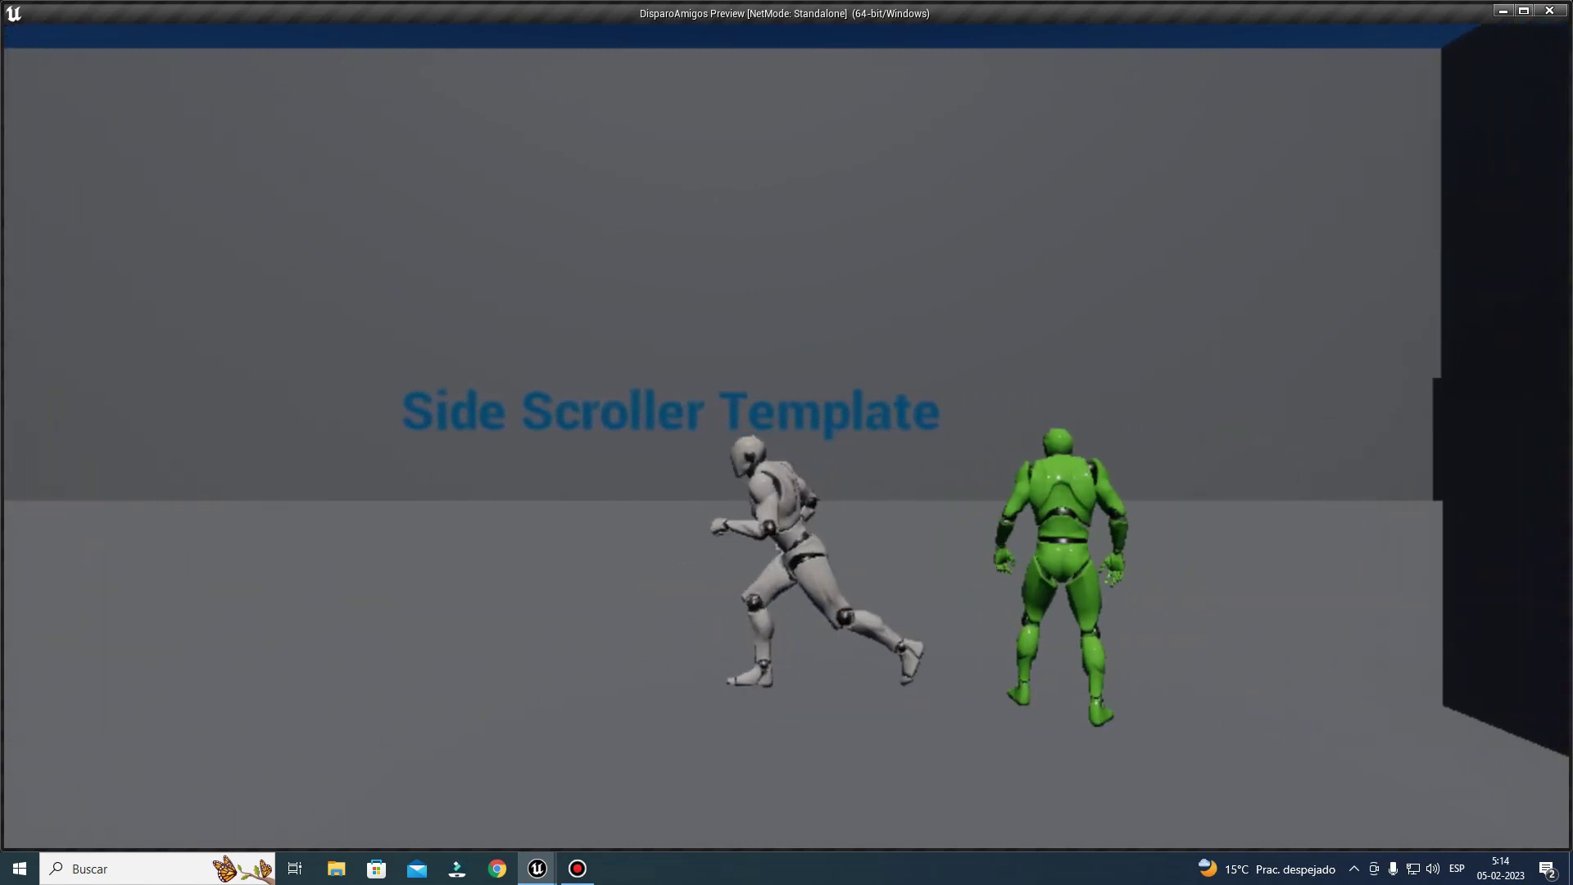
key(a)
key(space)
key(d)
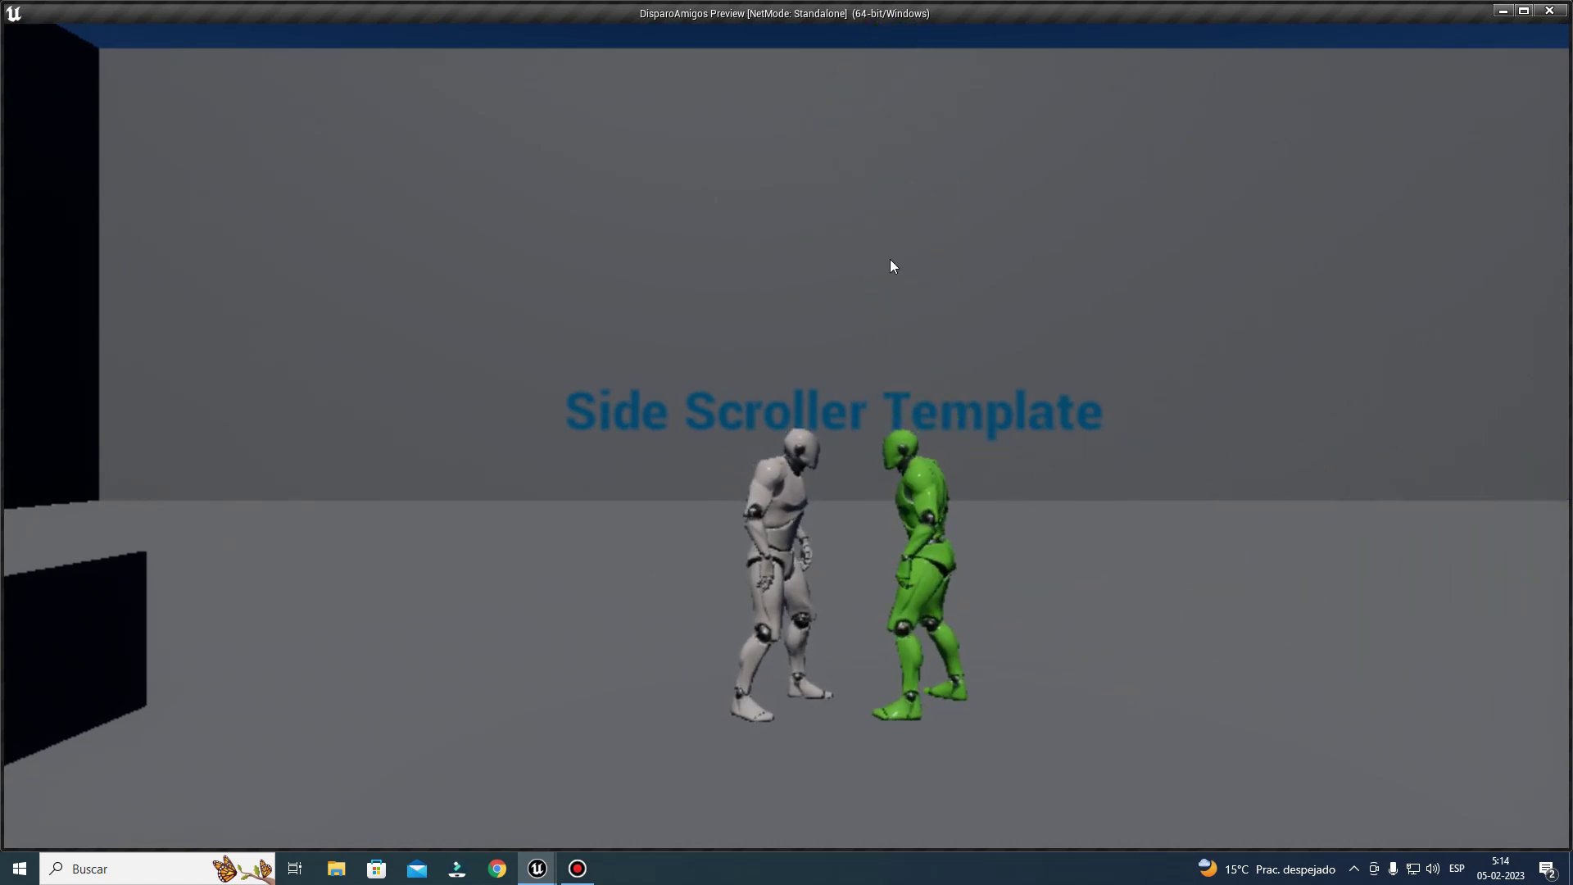
key(Escape)
click(1510, 7)
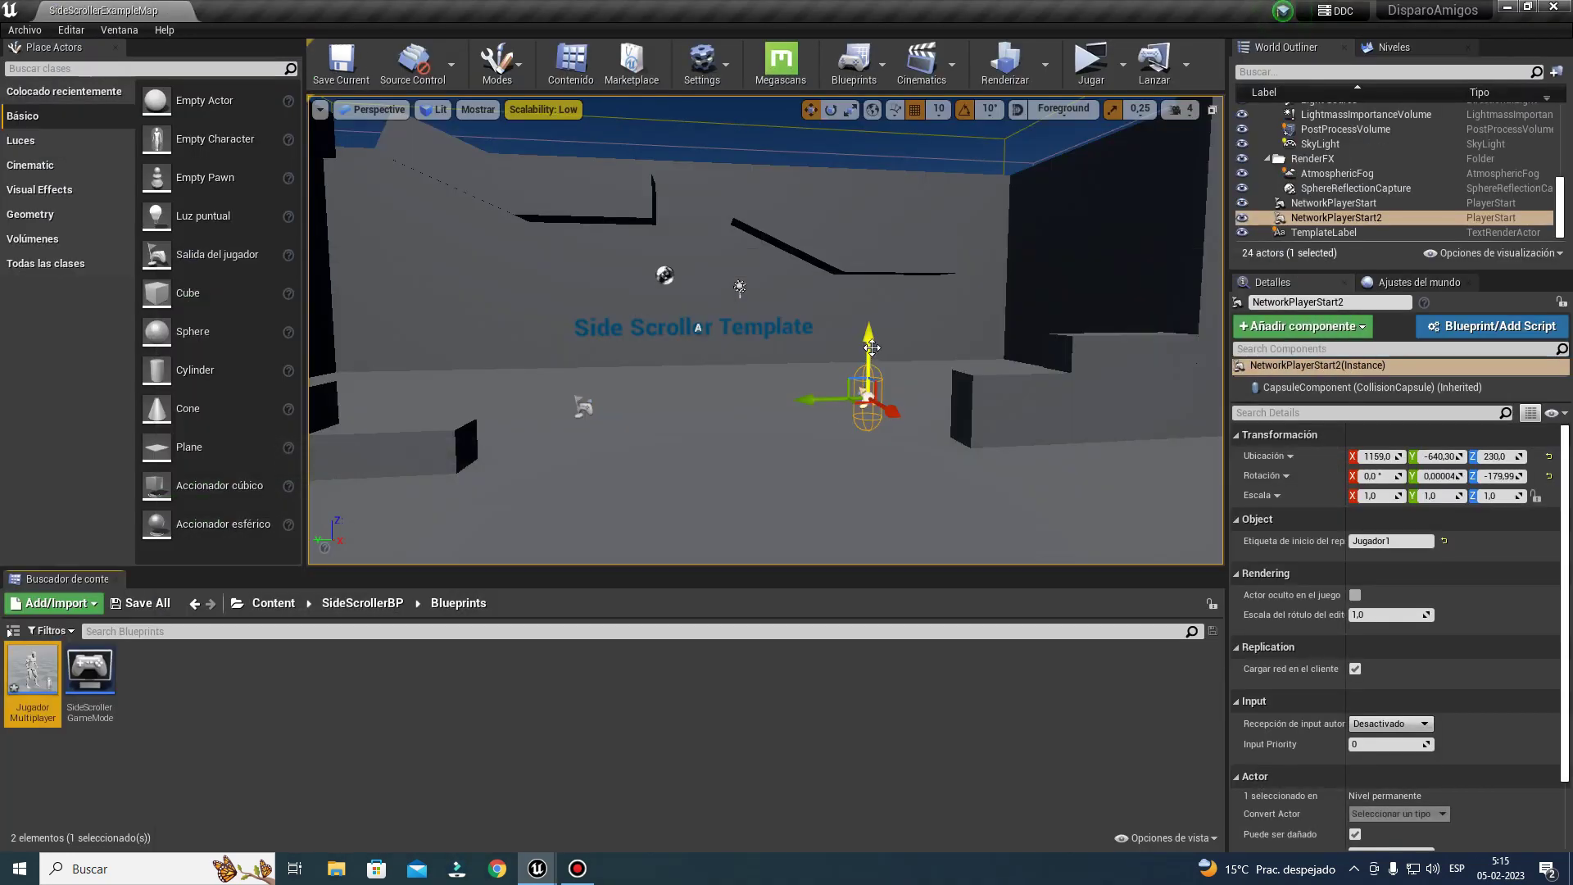
Step: Move NetworkPlayerStart2 left onto the left block, raise it to Z 400, and snap it to the floor
drag(811, 398, 334, 415)
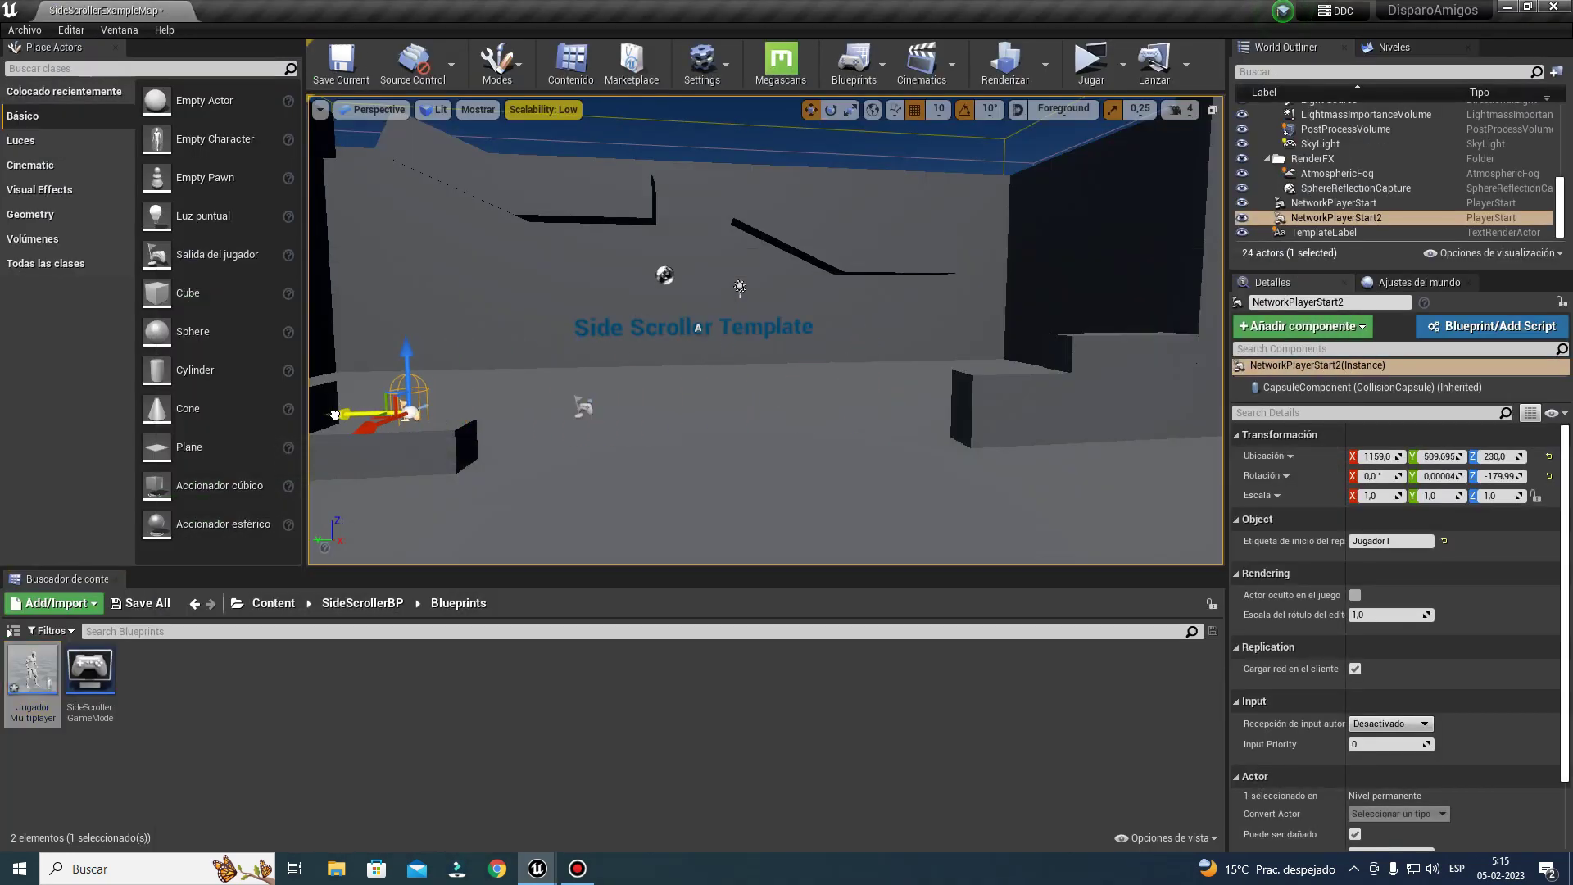
drag(411, 361, 424, 292)
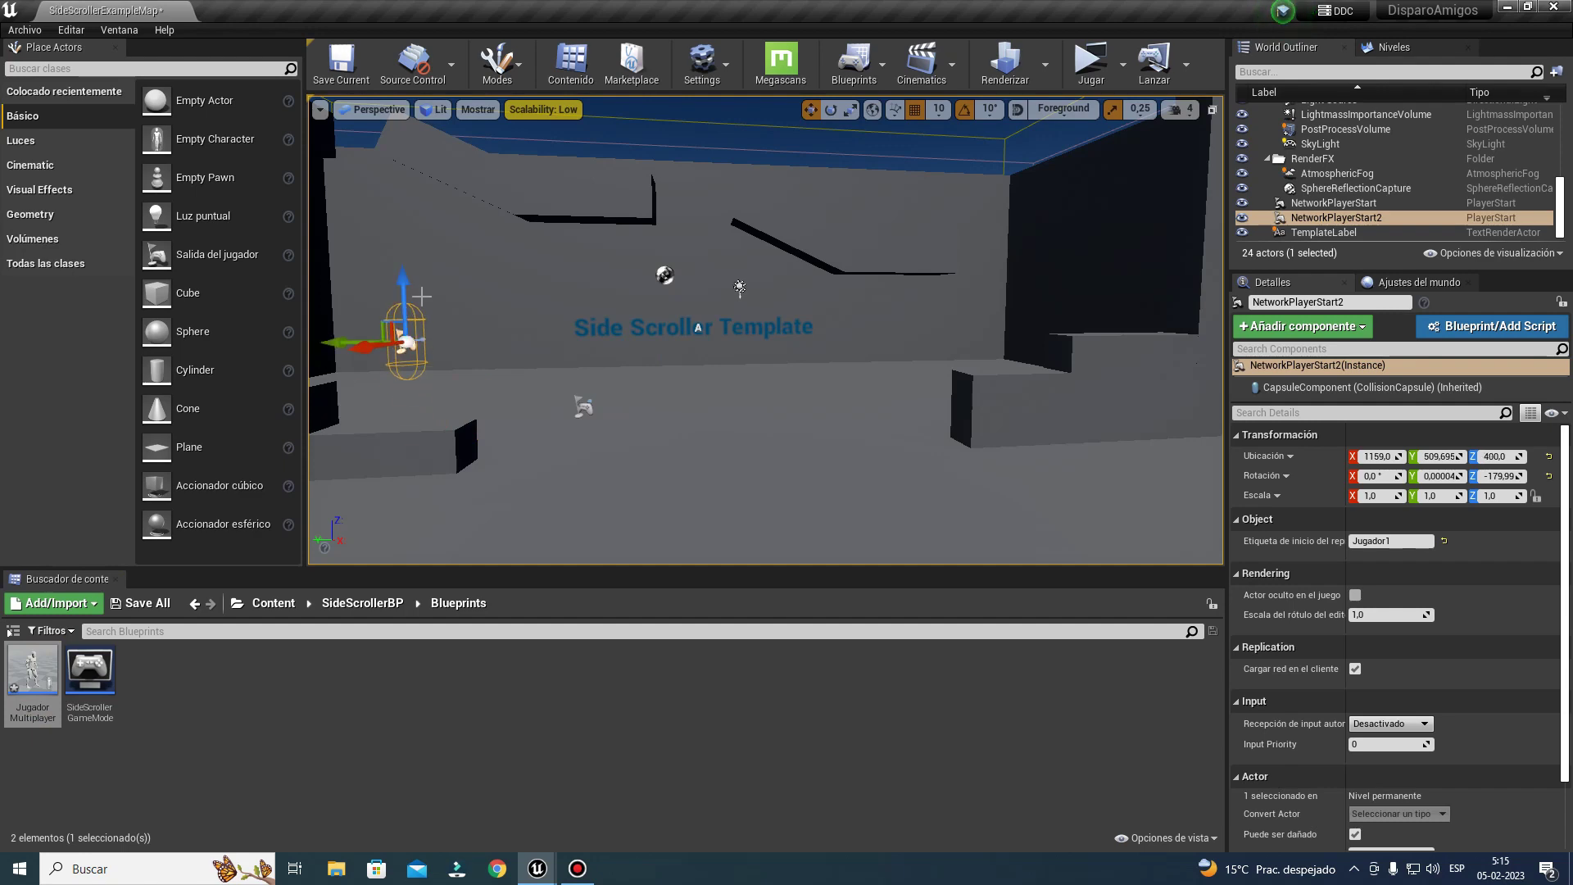
key(End)
Step: Test-play the level, running and jumping the white character toward the green one, then stop
click(1102, 82)
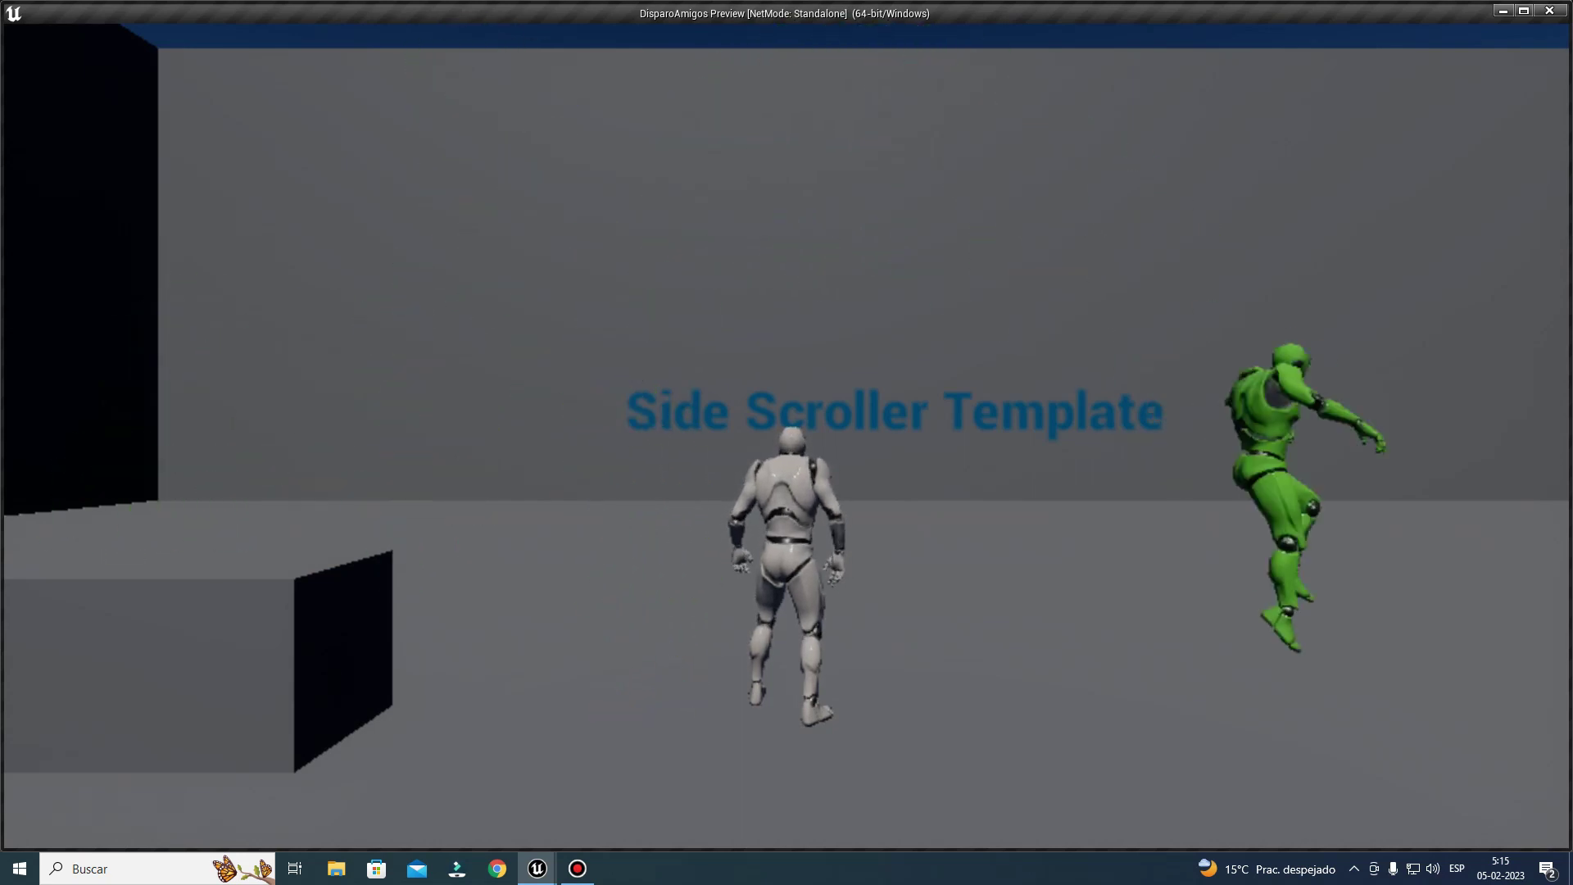
key(a)
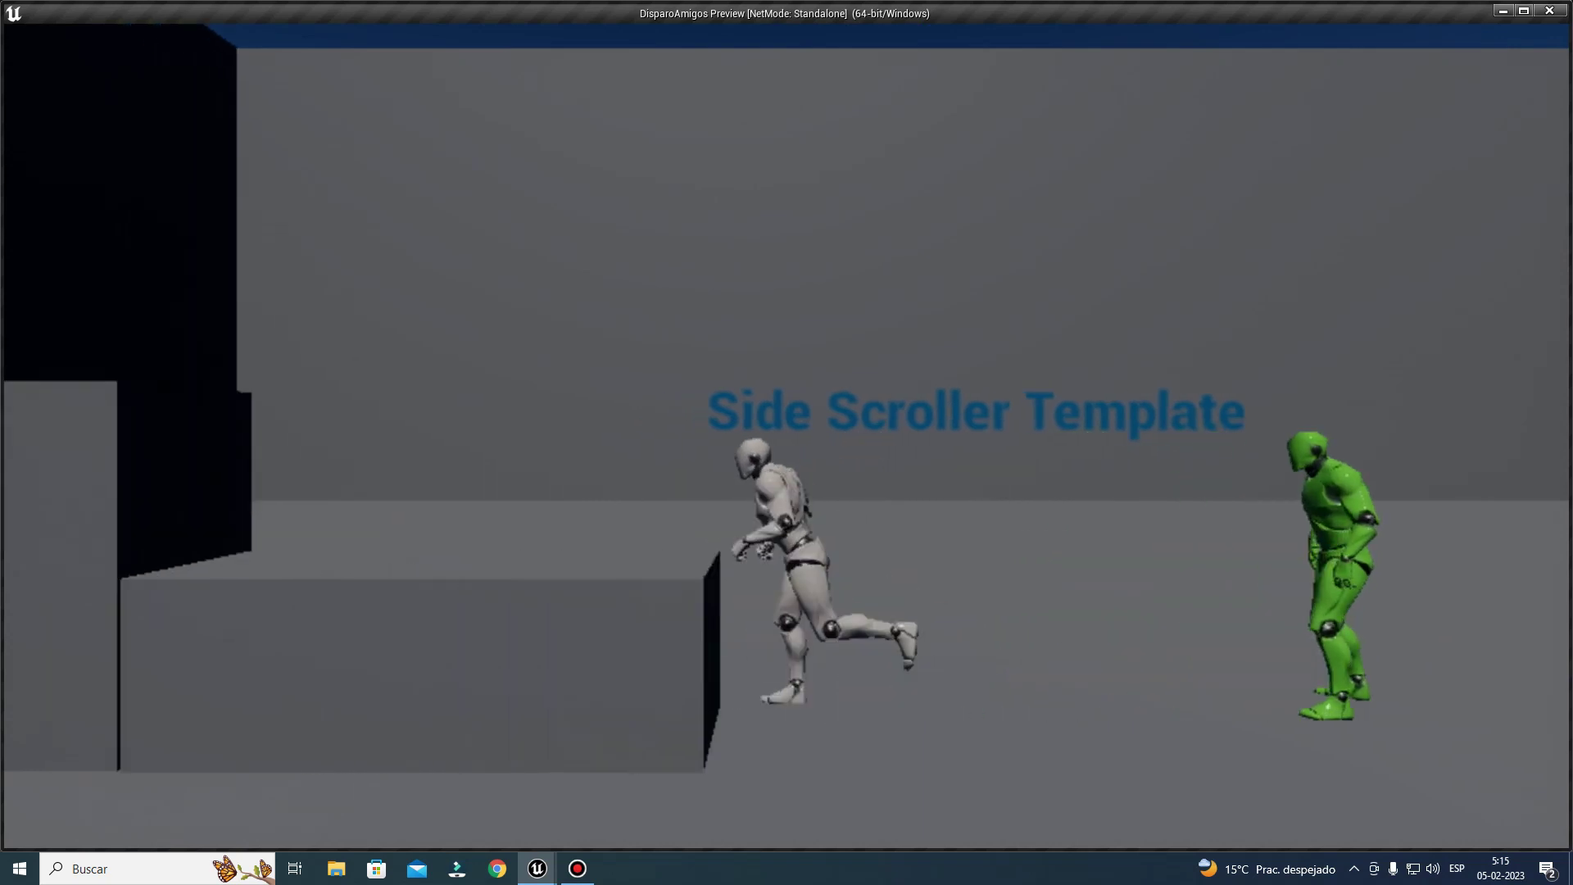
key(space)
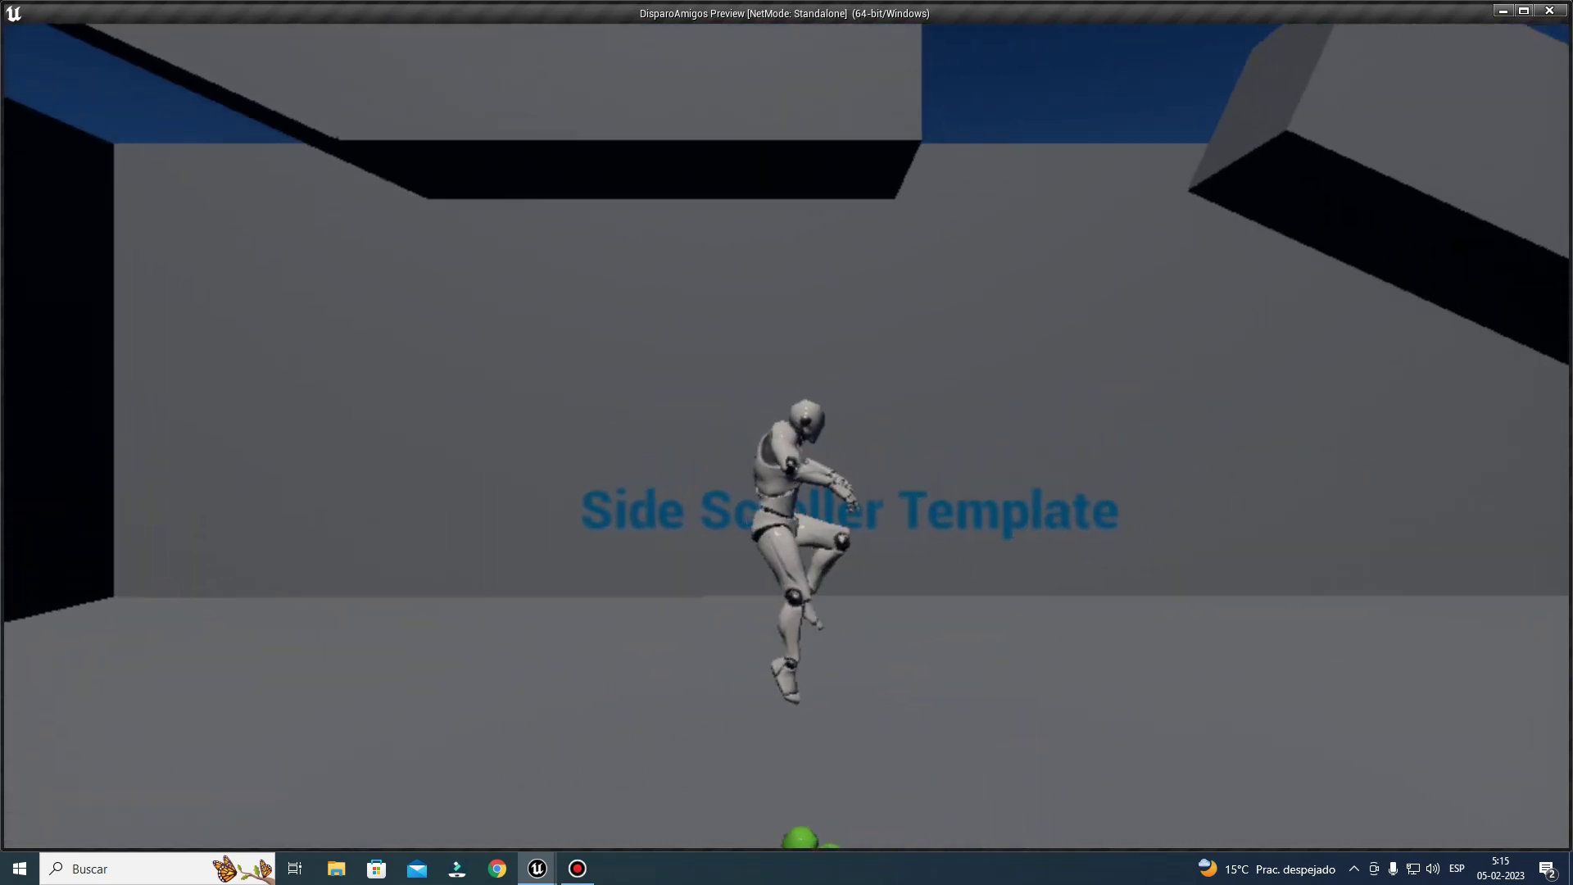
key(space)
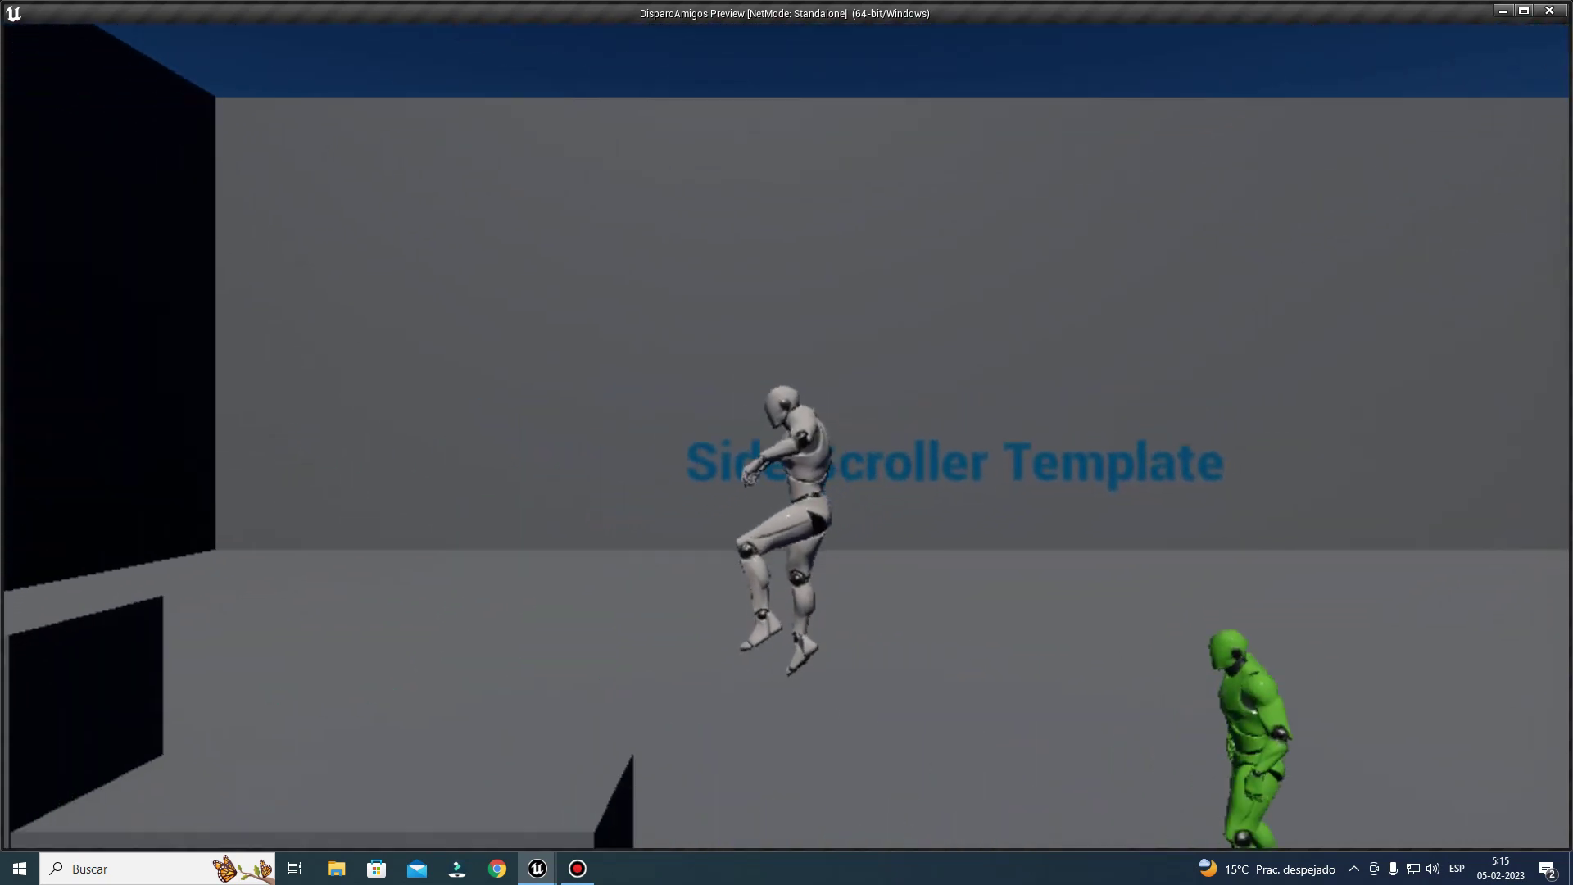
key(d)
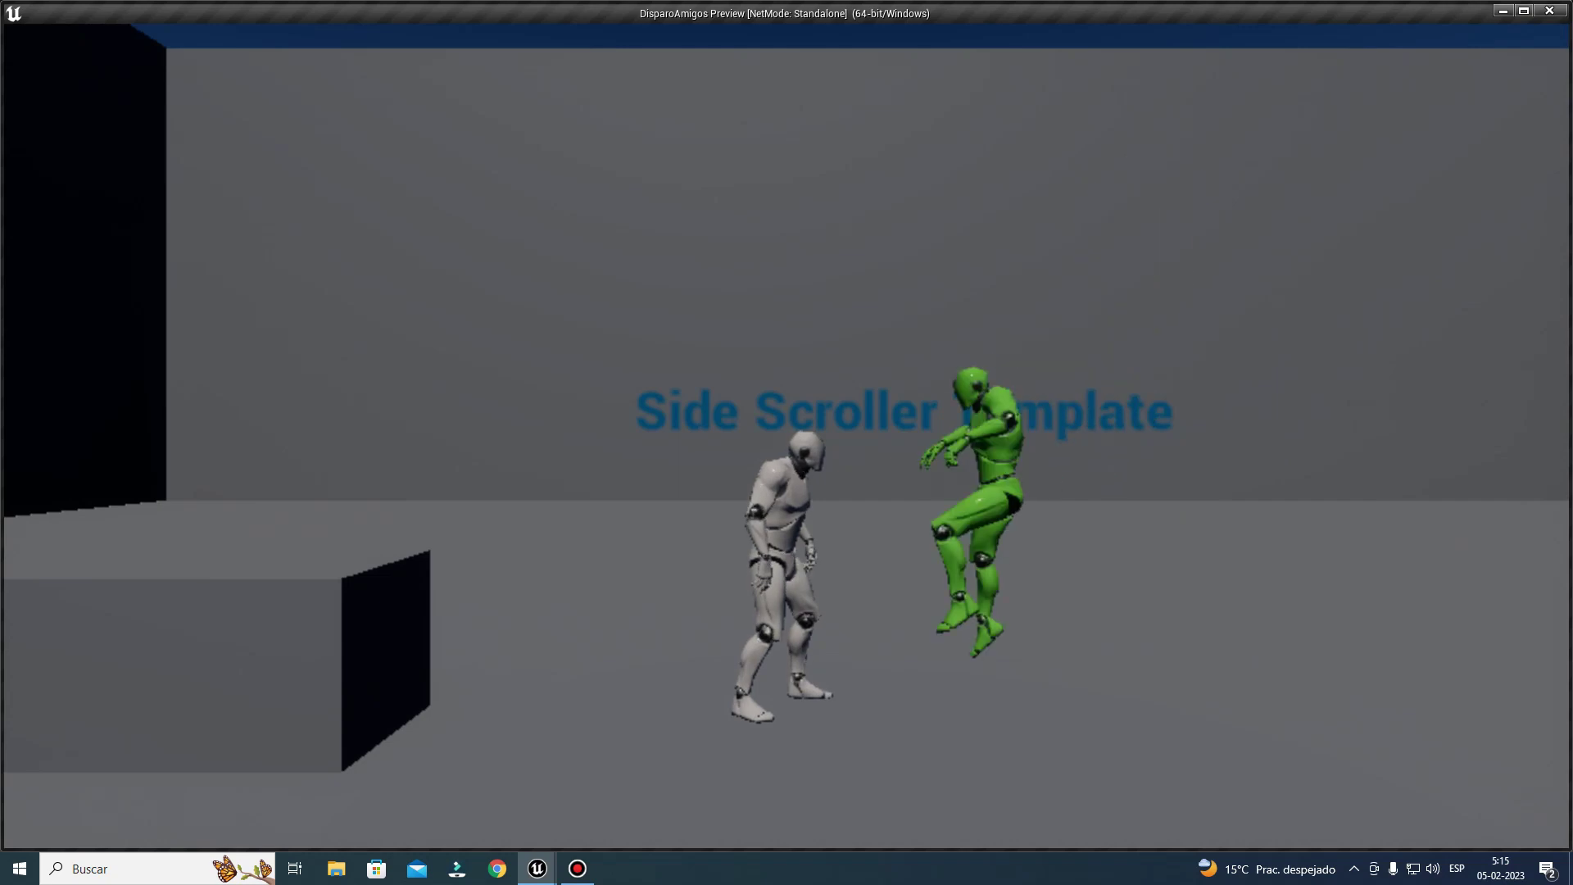
key(Escape)
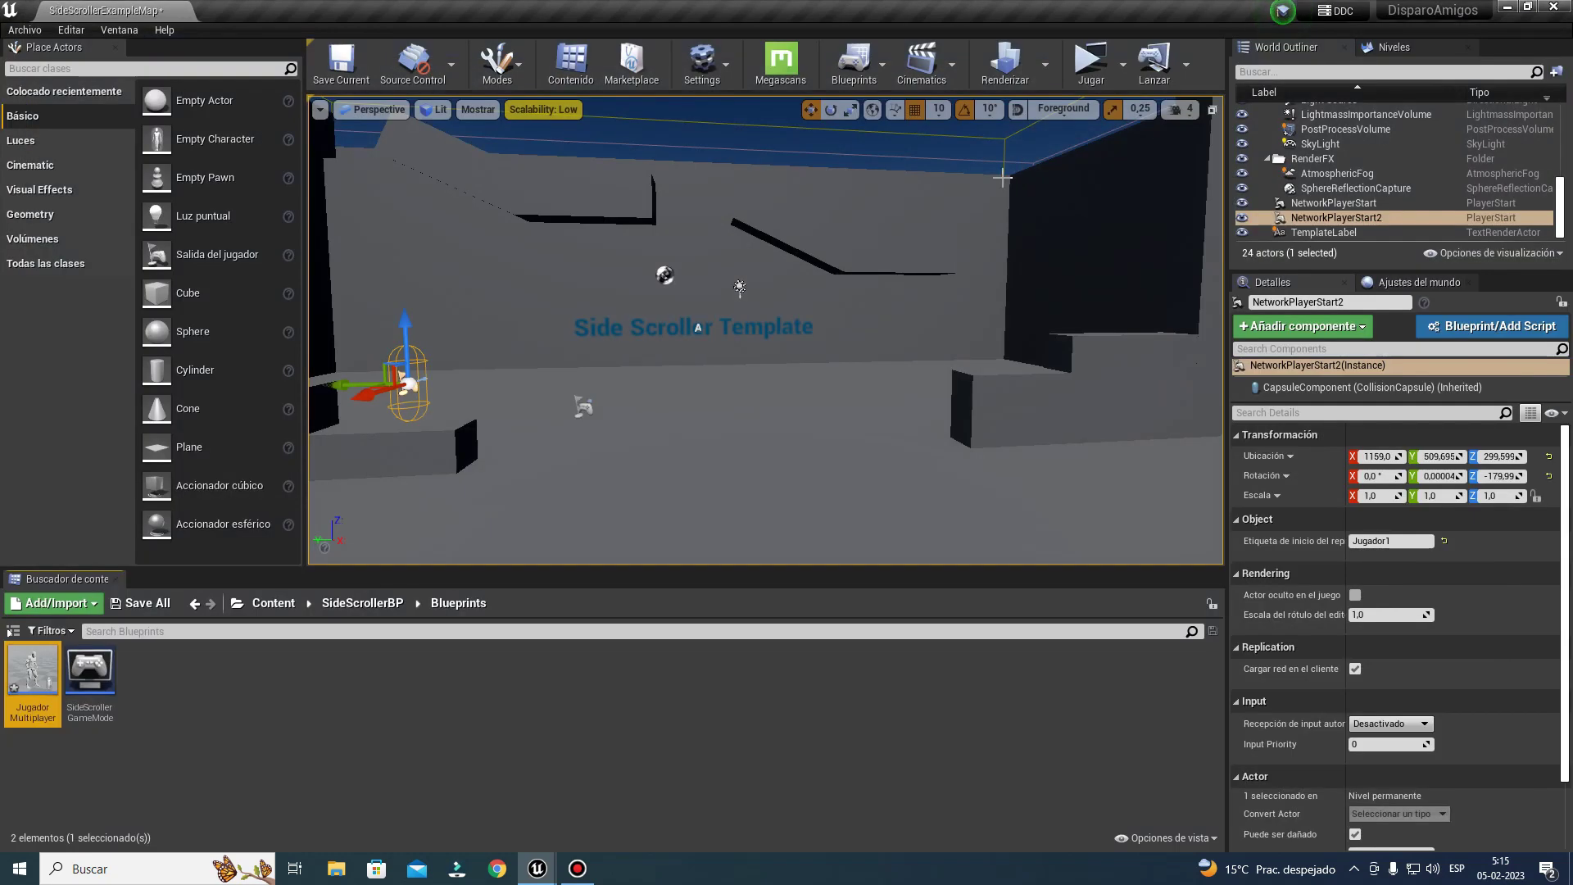
Step: Duplicate NetworkPlayerStart into a third spawn point, NetworkPlayerStart3, on the right, deleting the extra copy
right_drag(766, 328, 786, 311)
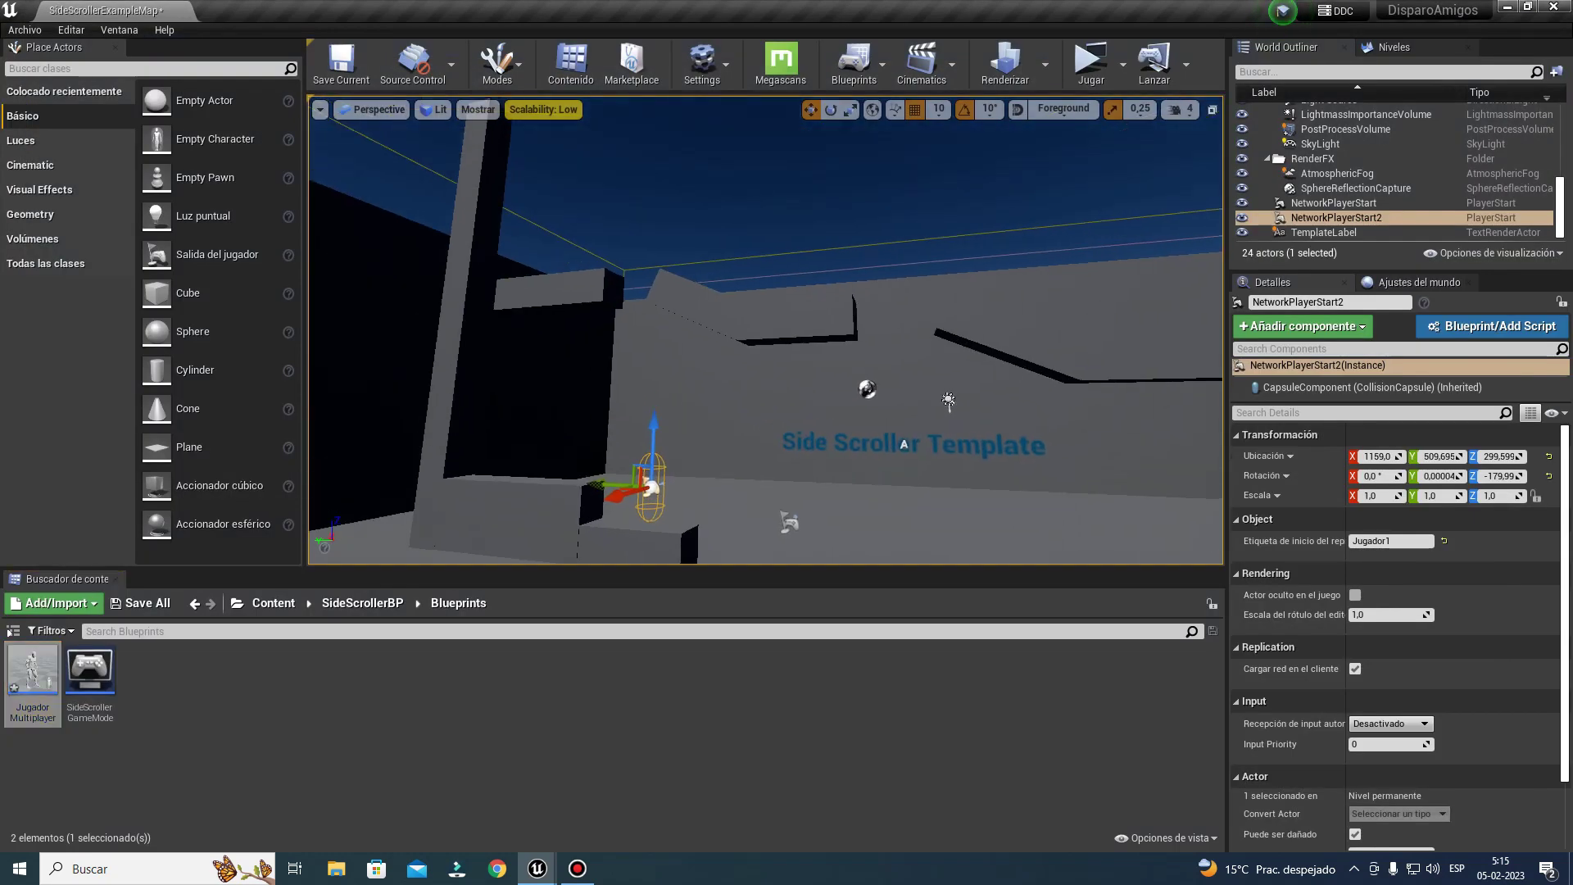
right_drag(569, 341, 569, 341)
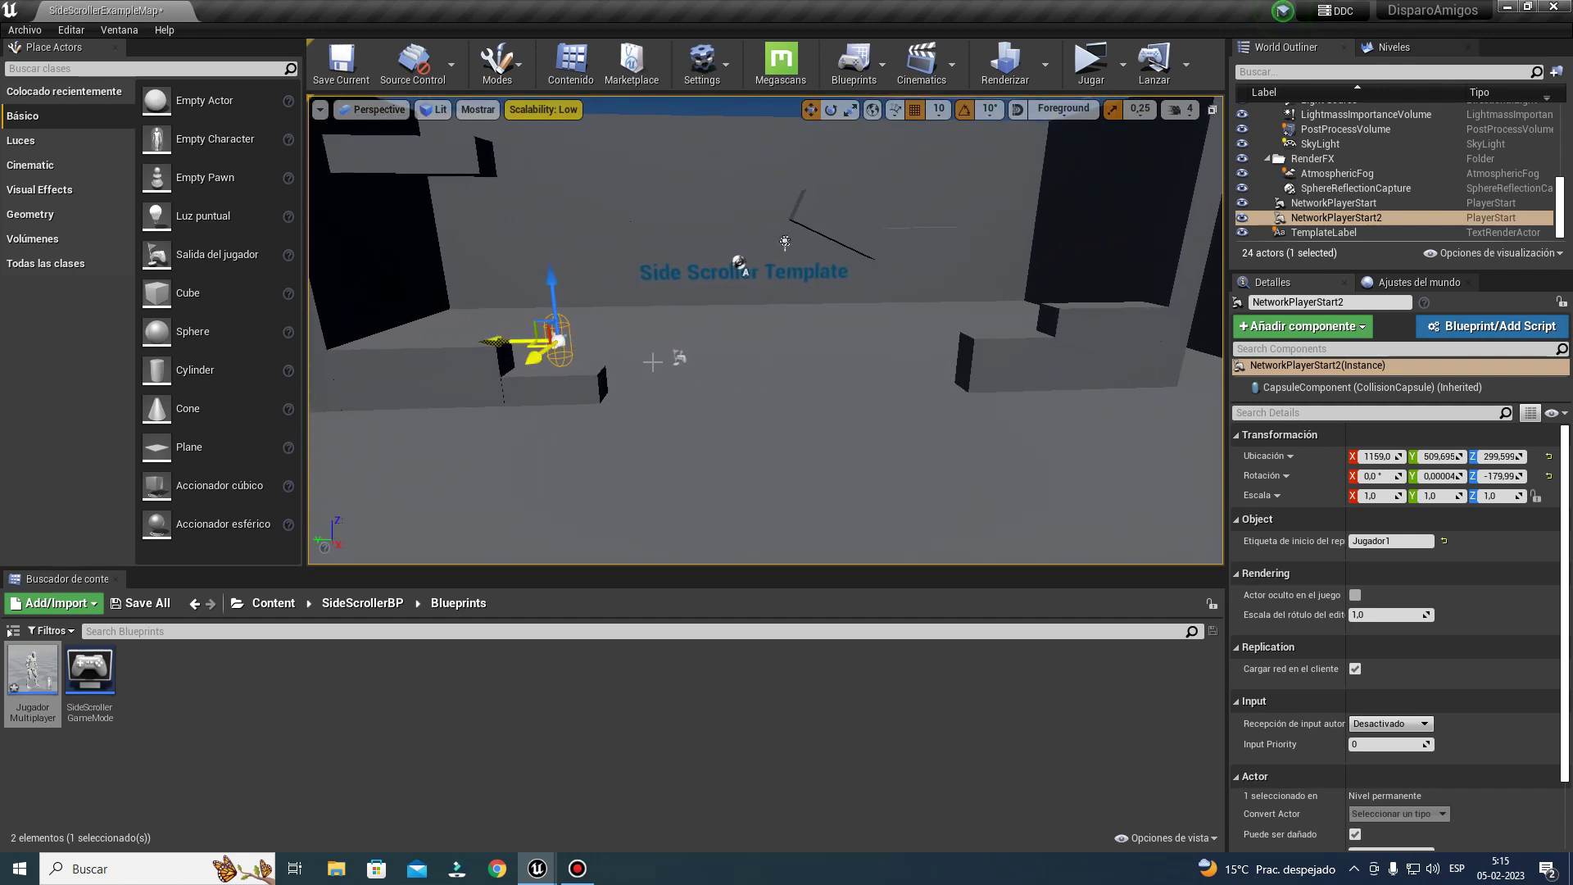
right_drag(767, 330, 766, 330)
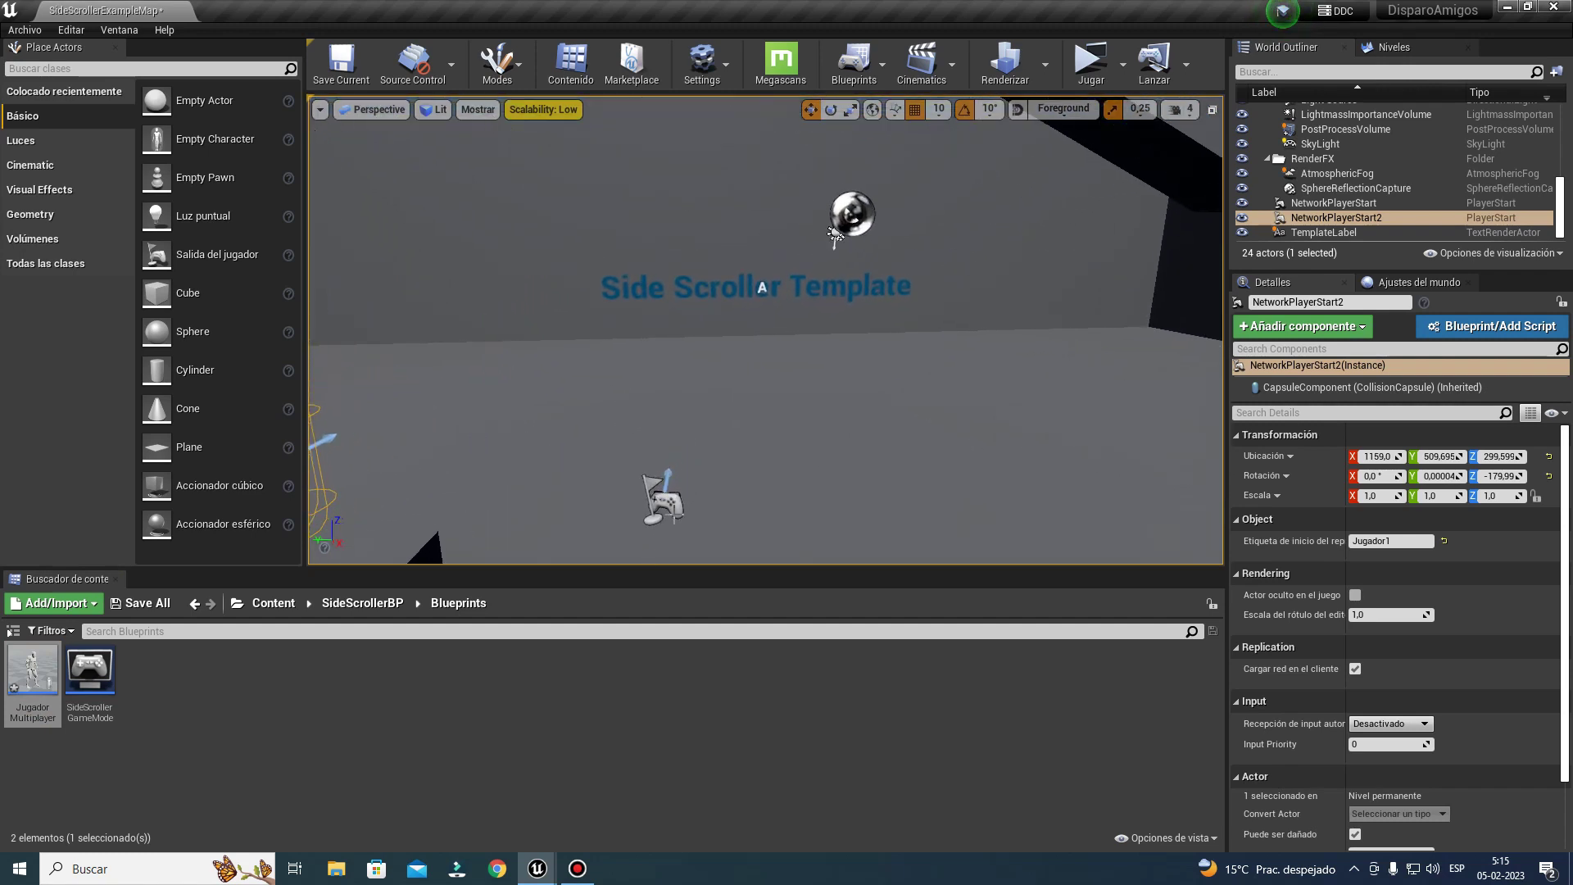
click(664, 496)
key(f)
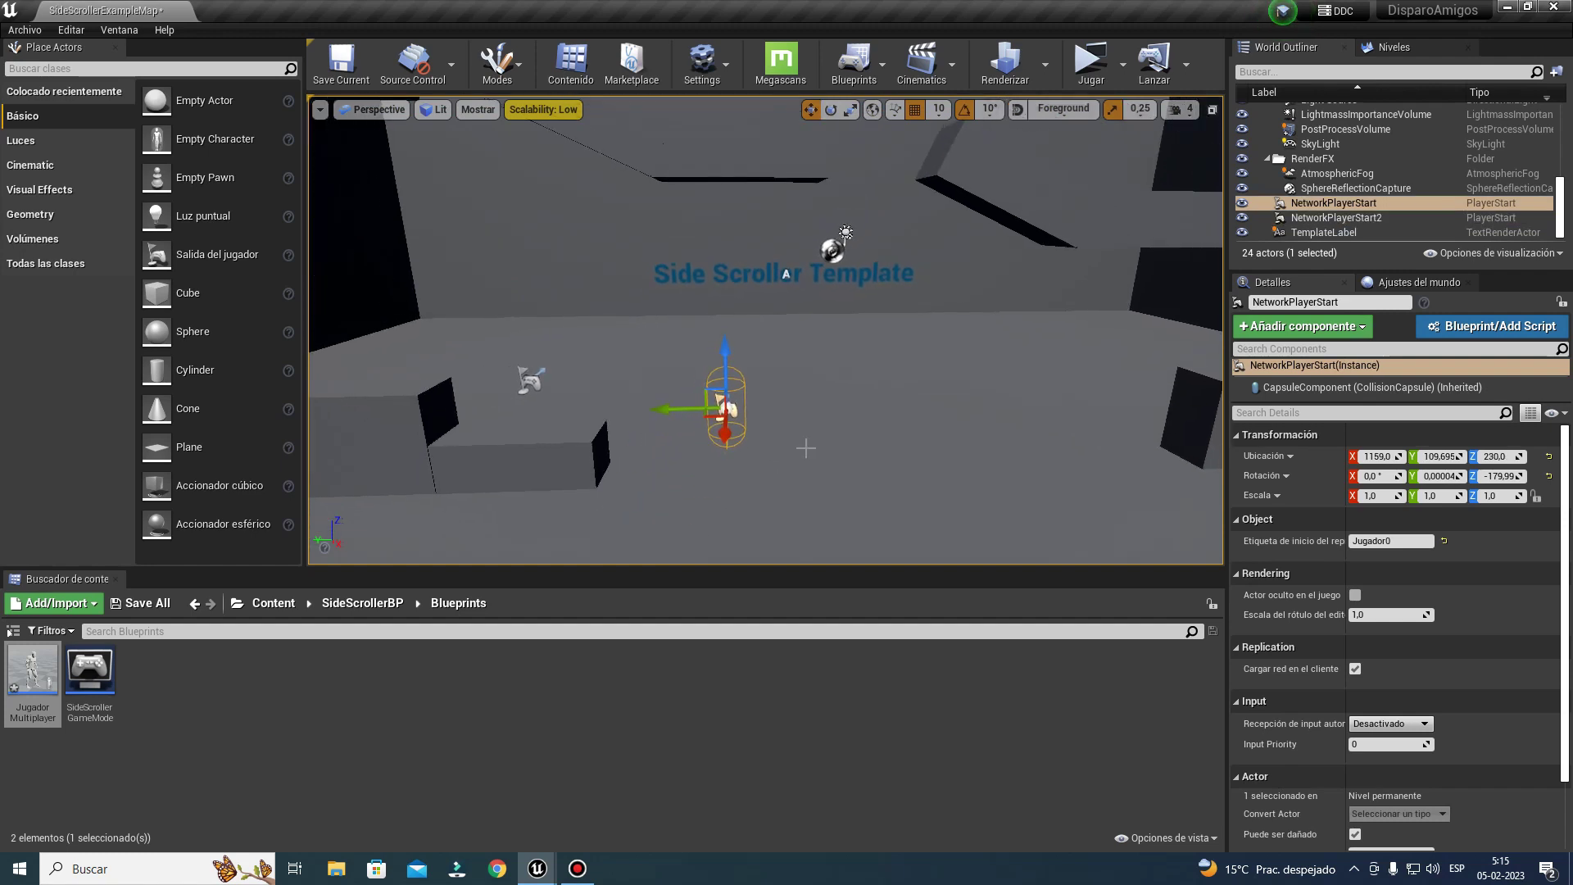
alt+drag(703, 418, 969, 423)
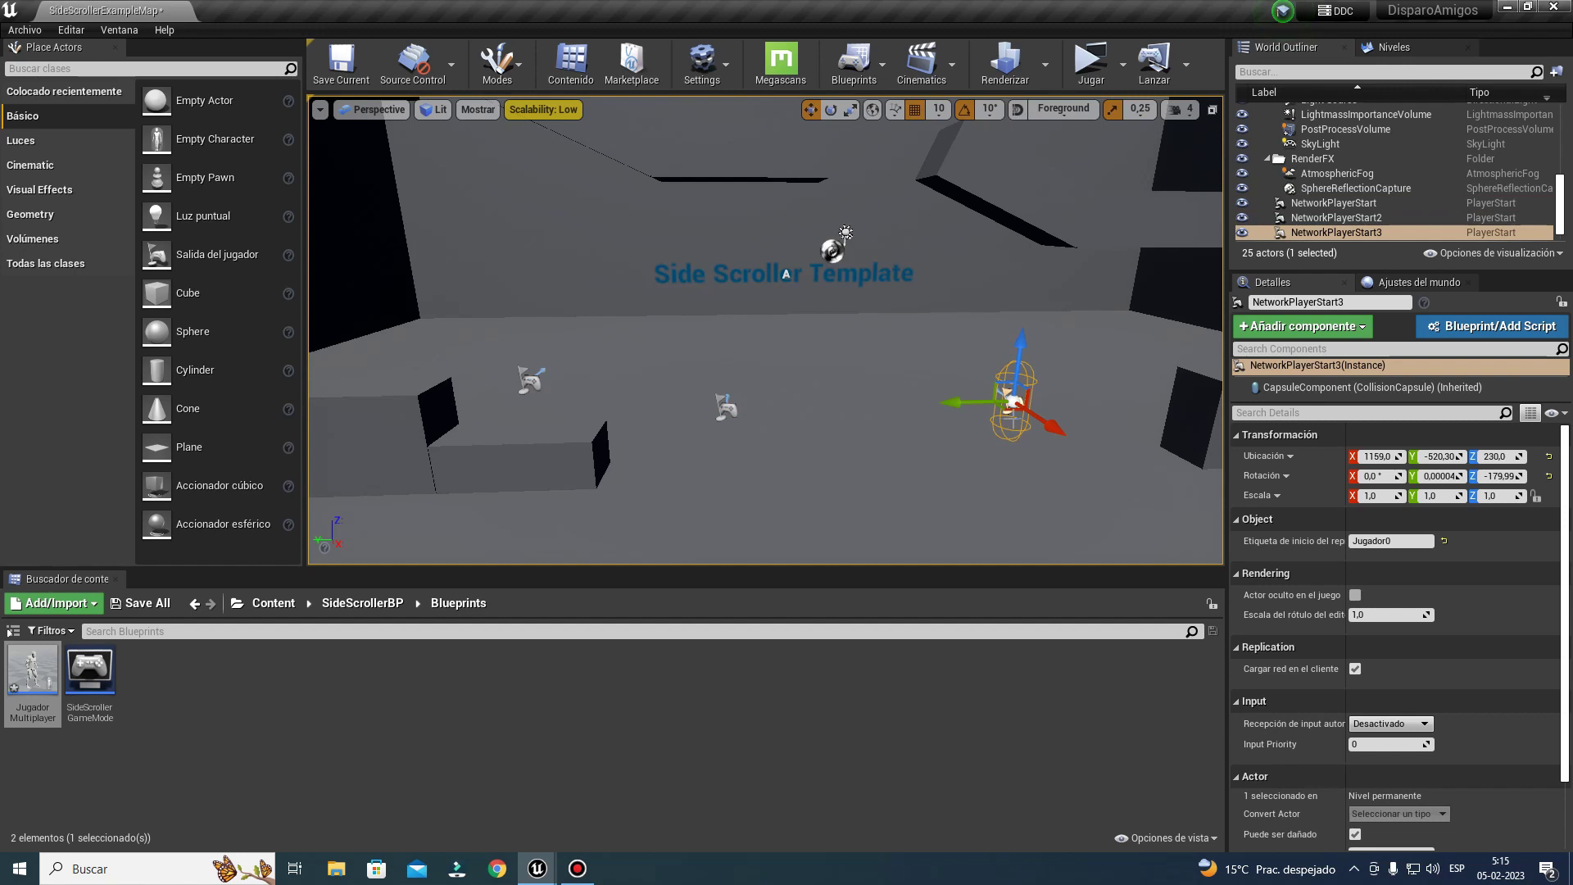
alt+drag(997, 420, 708, 421)
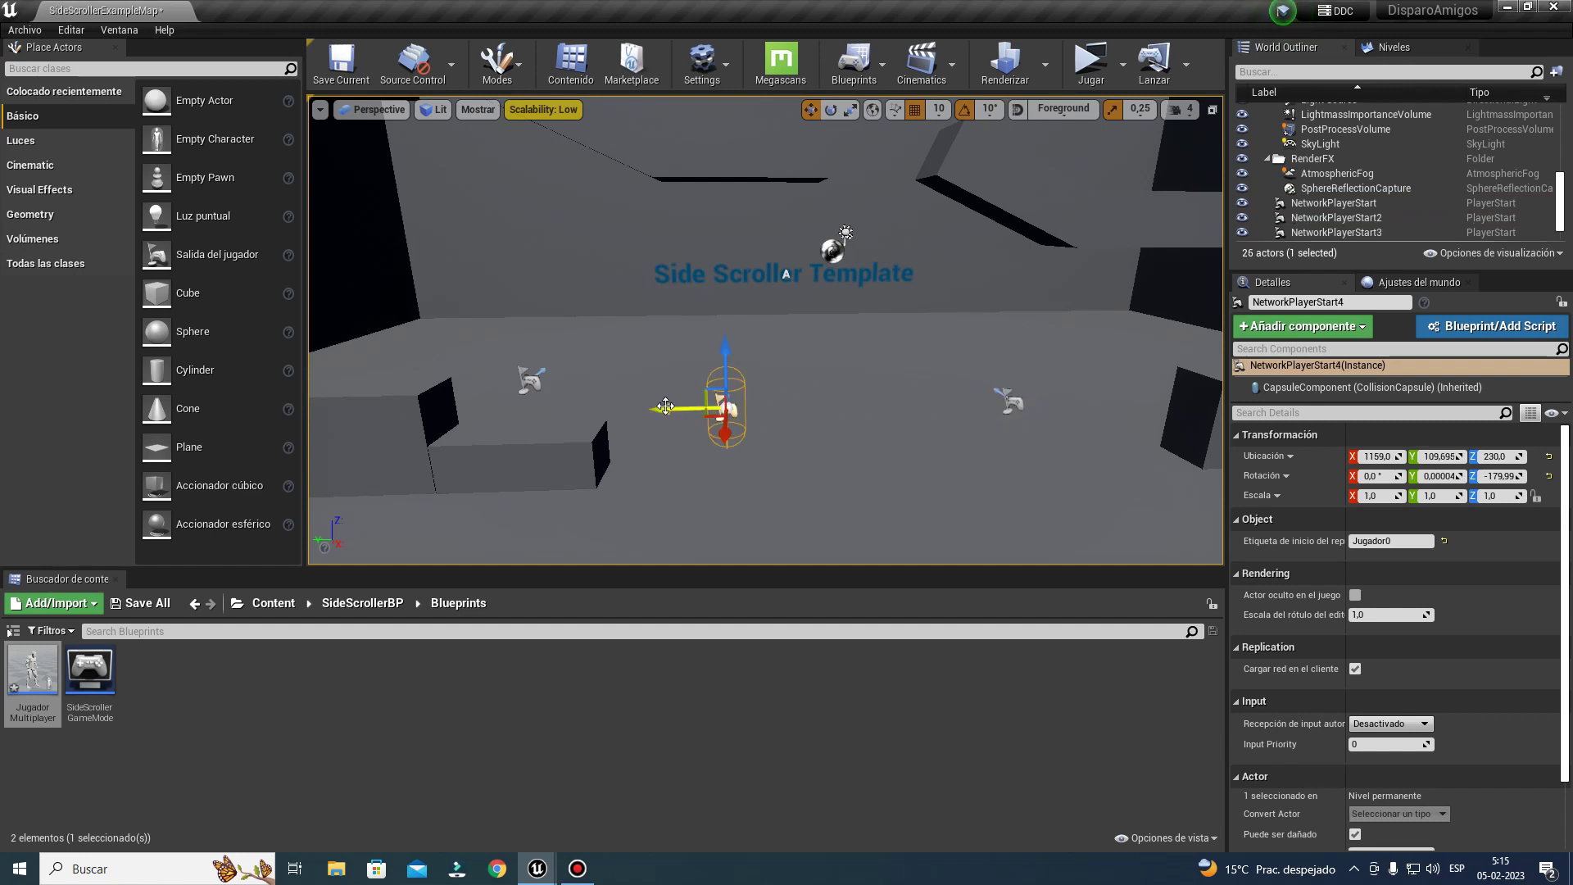
drag(665, 408, 821, 410)
key(Delete)
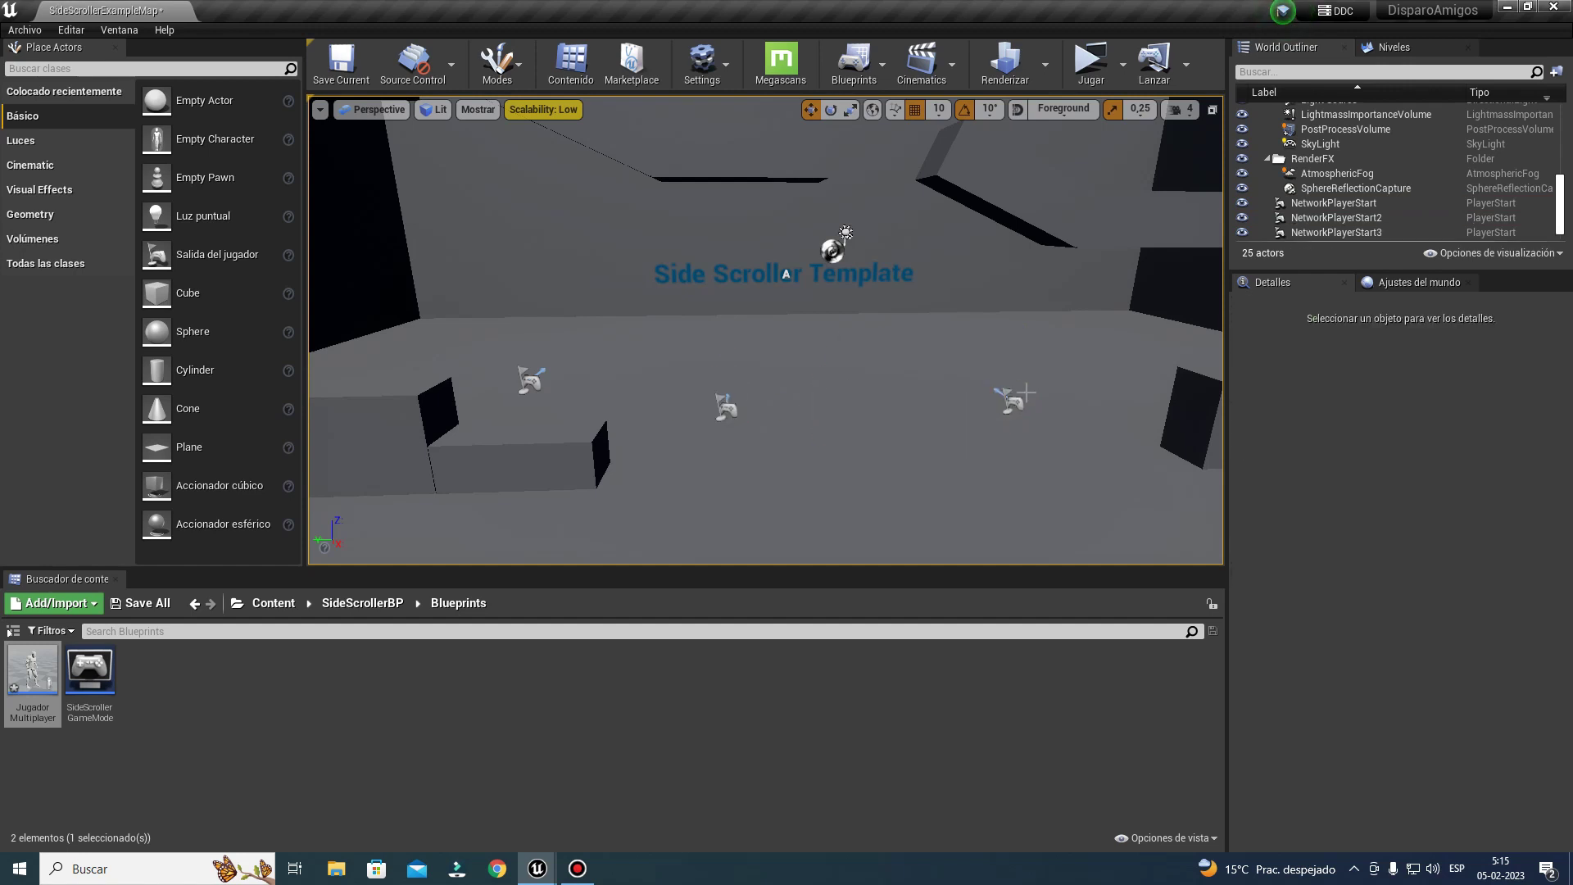
Step: Give NetworkPlayerStart3 the player start tag Jugador3
click(1007, 402)
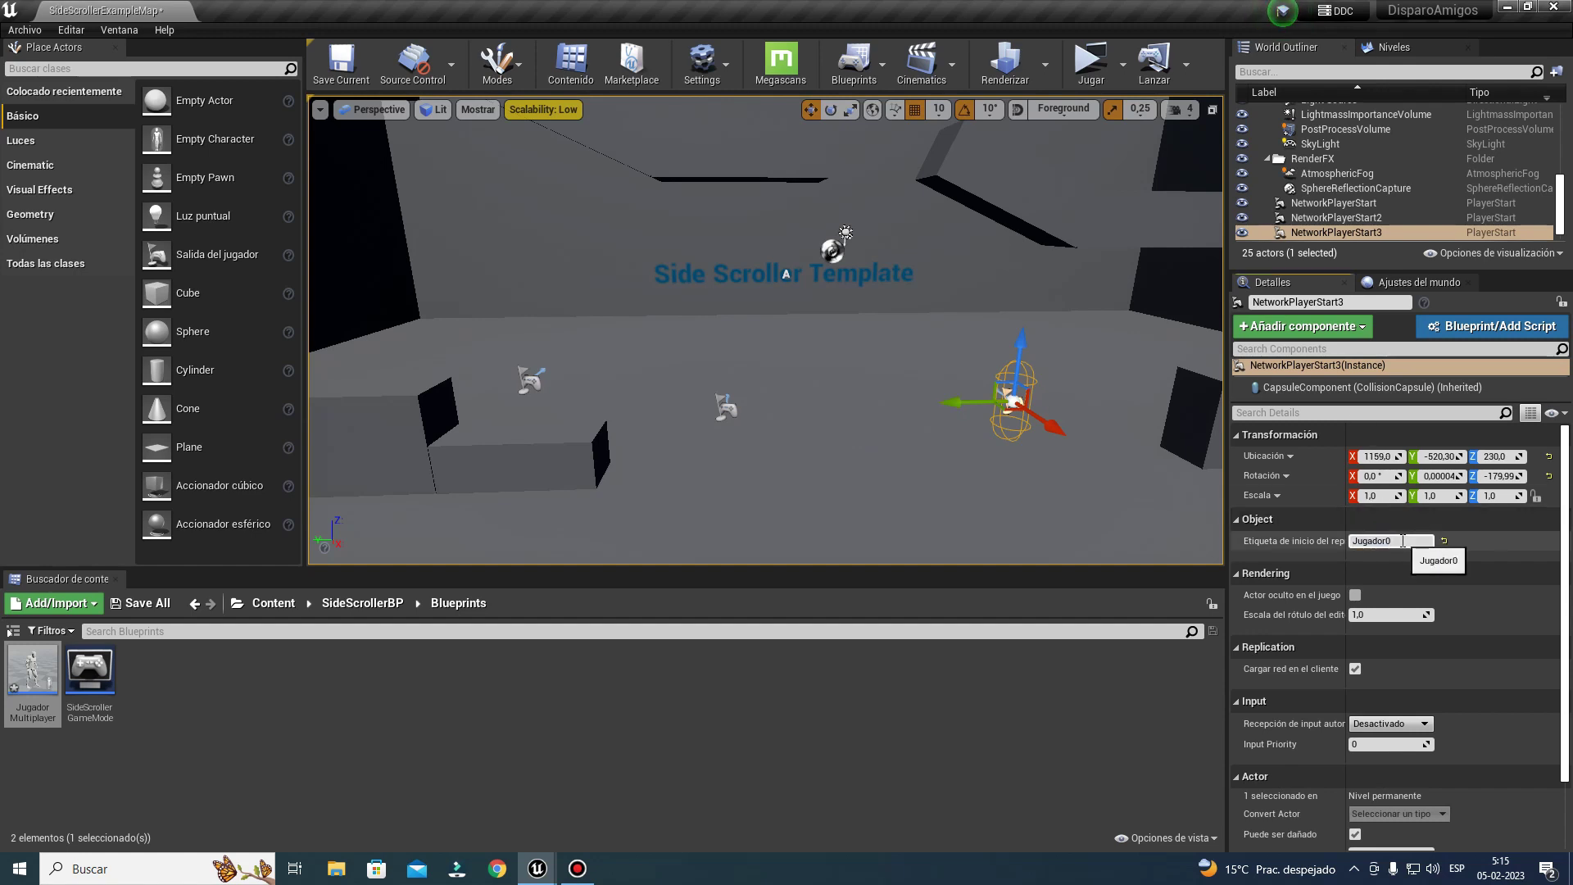
click(954, 486)
click(300, 744)
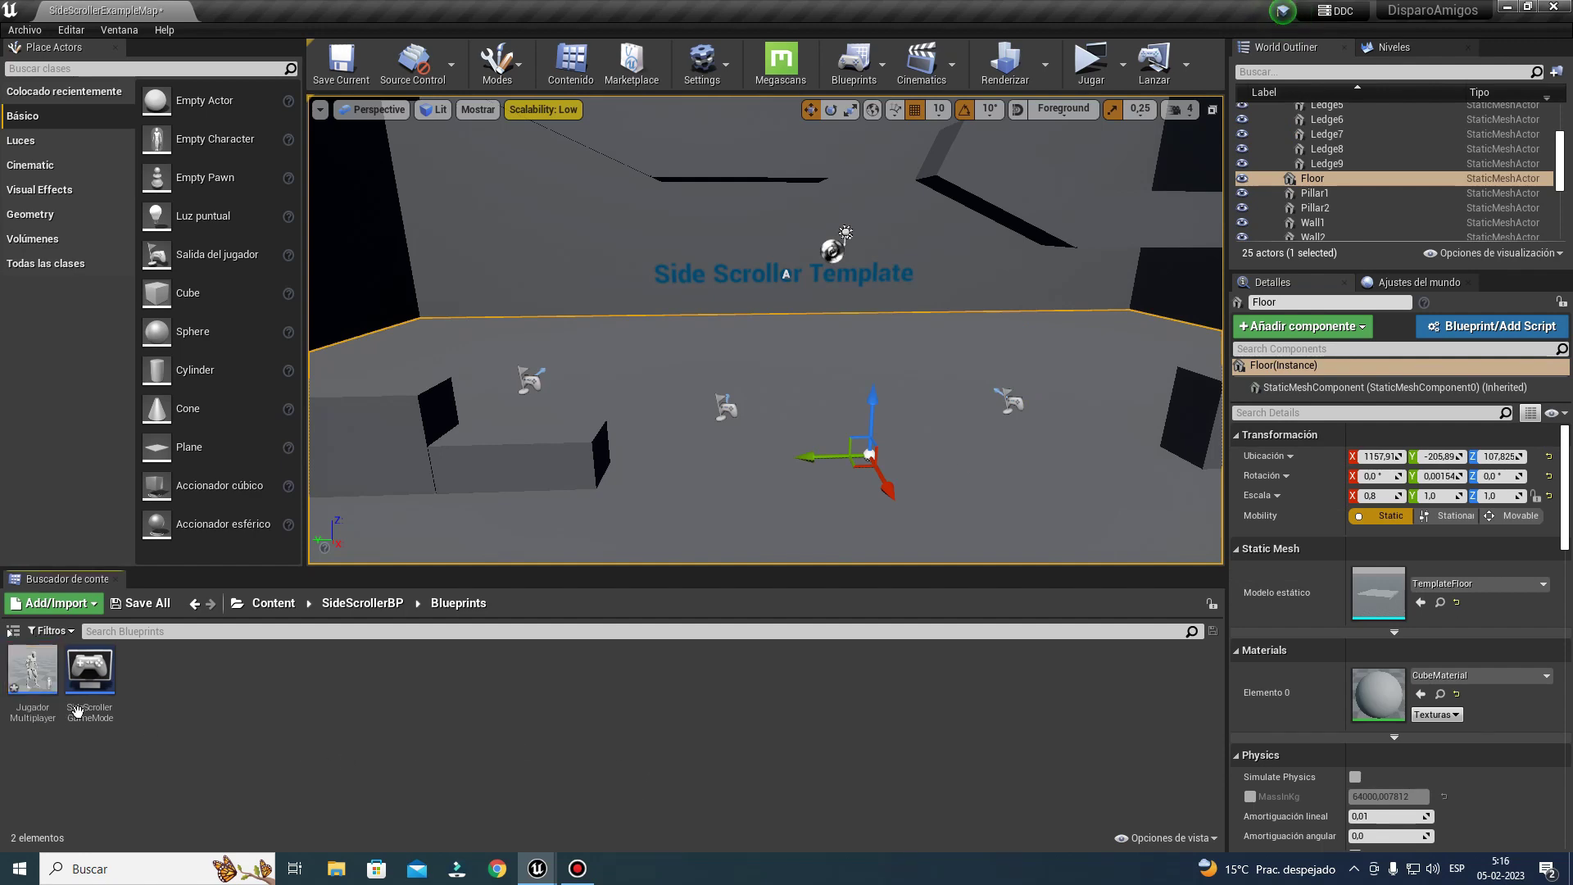
Step: In Jugador Multiplayer's Ajustar Personaje graph, add output pin 2 to the Switch on Int node
double_click(33, 667)
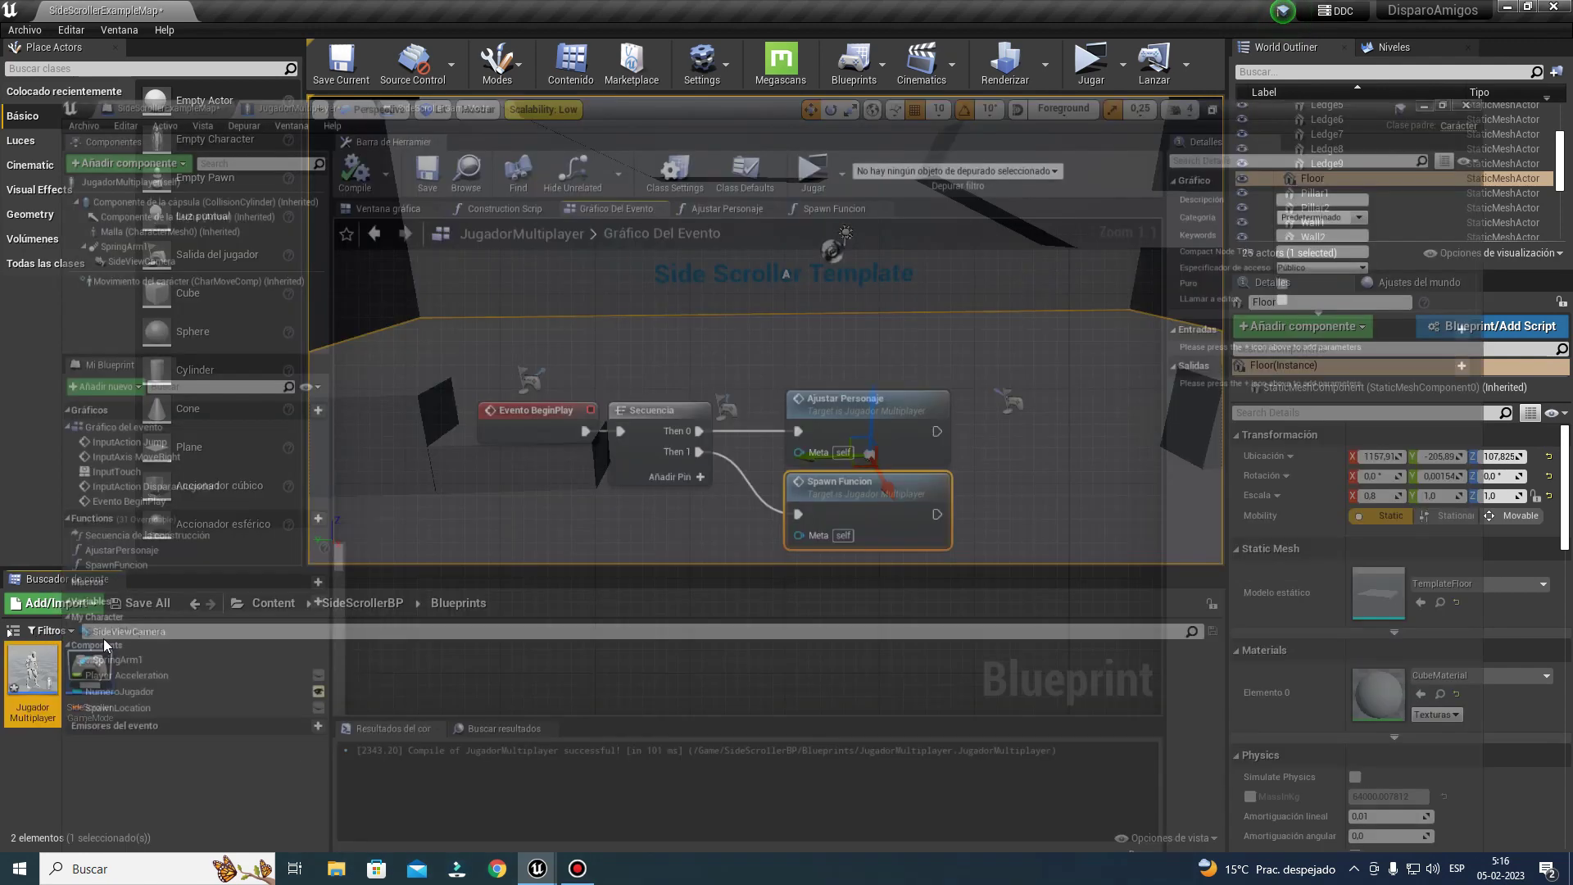
click(735, 122)
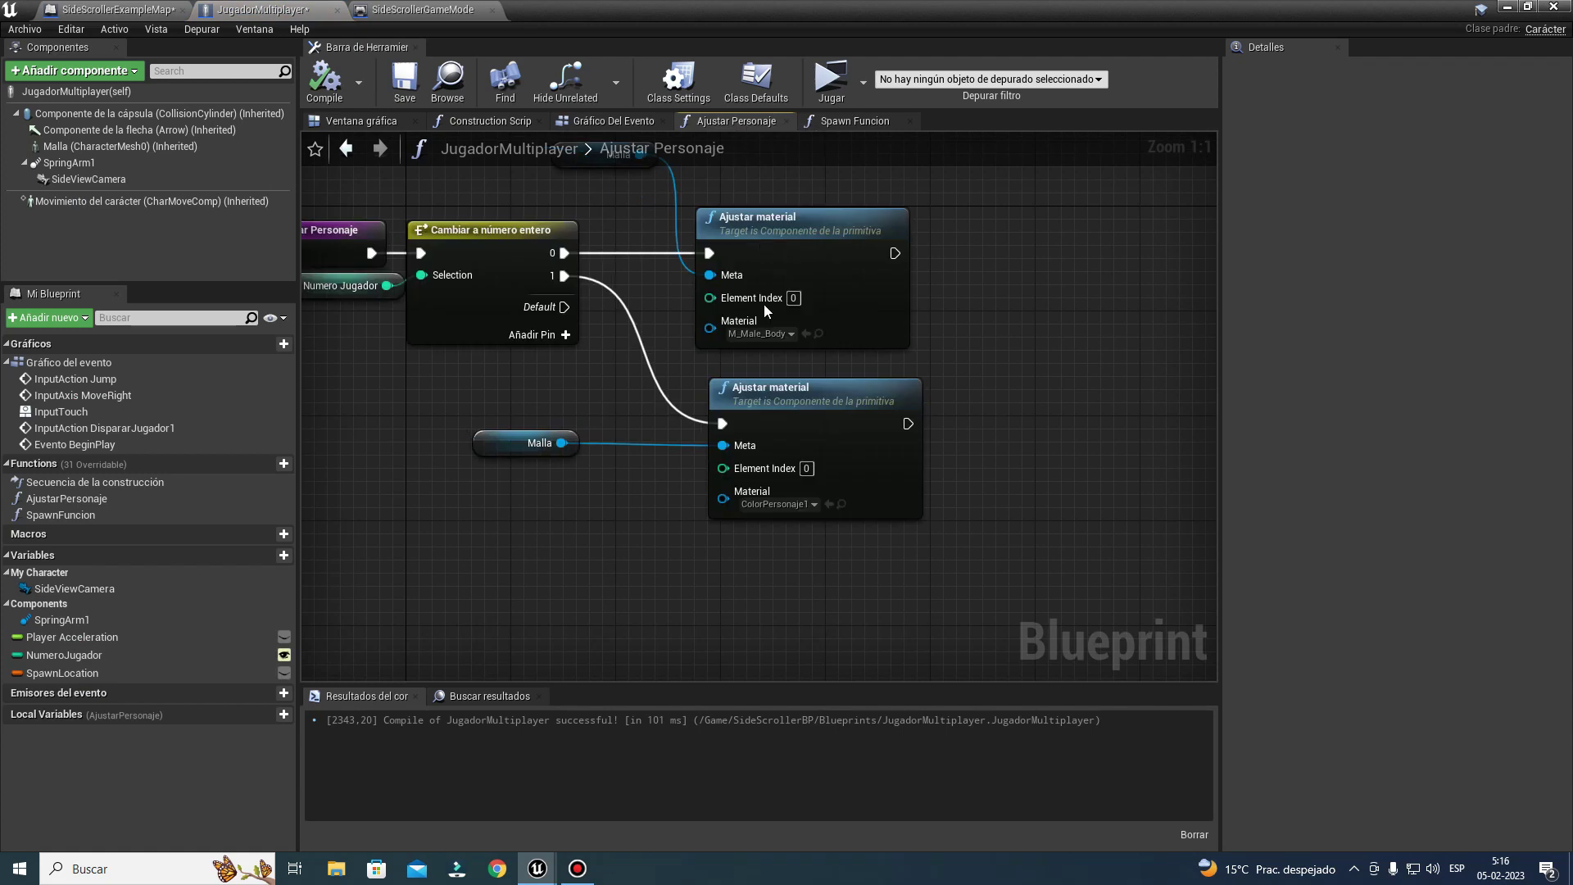
right_drag(513, 318, 802, 317)
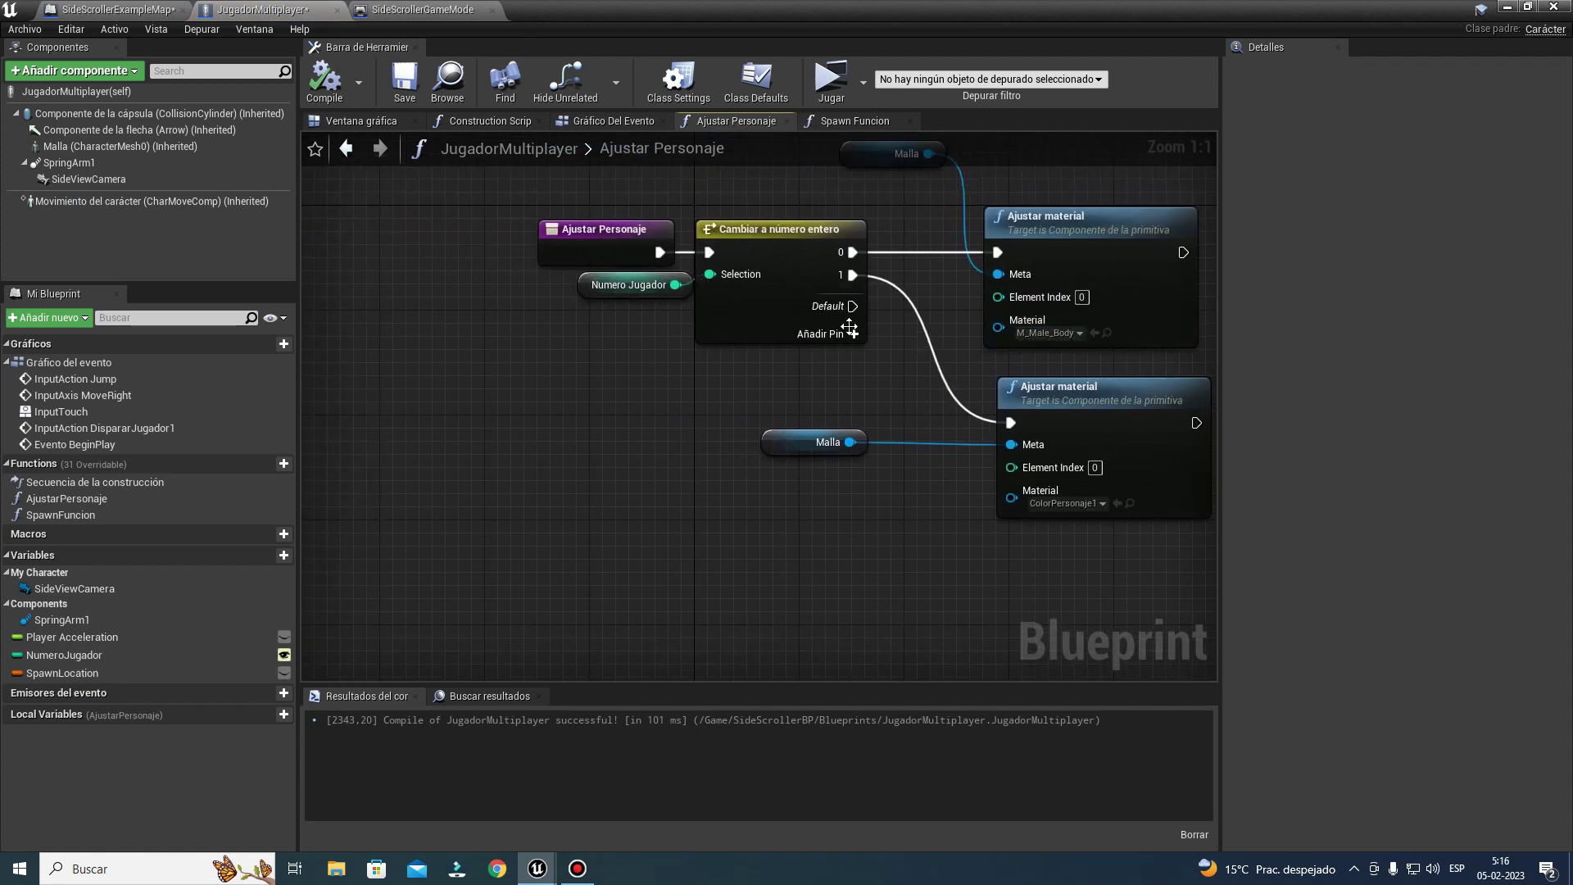
click(853, 334)
mouse_move(902, 353)
right_down()
mouse_move(761, 353)
mouse_move(711, 392)
right_up()
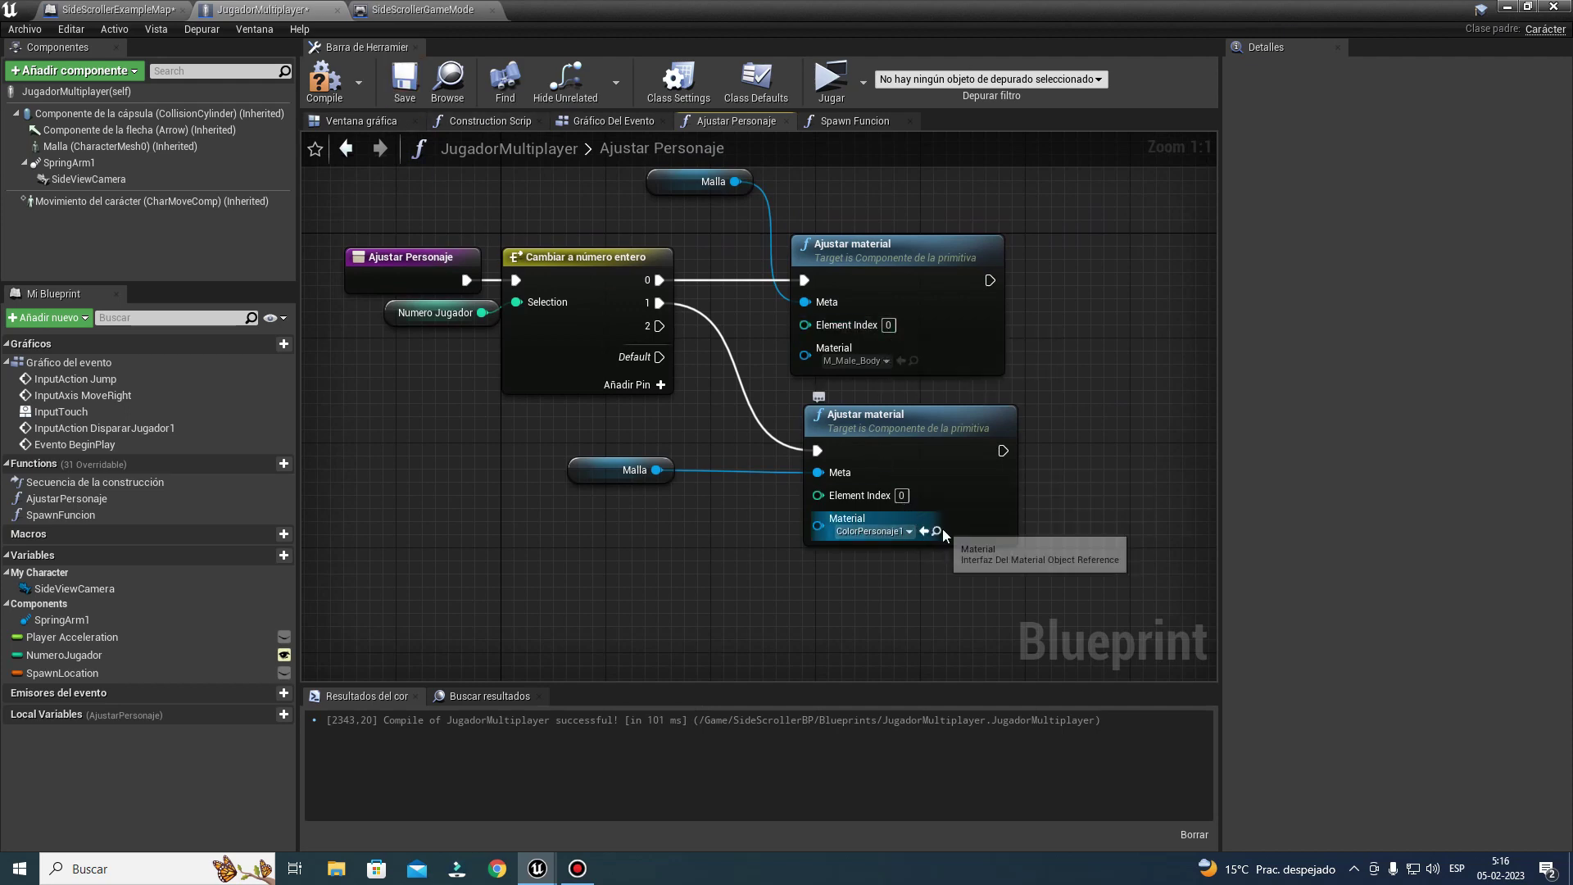
click(1506, 8)
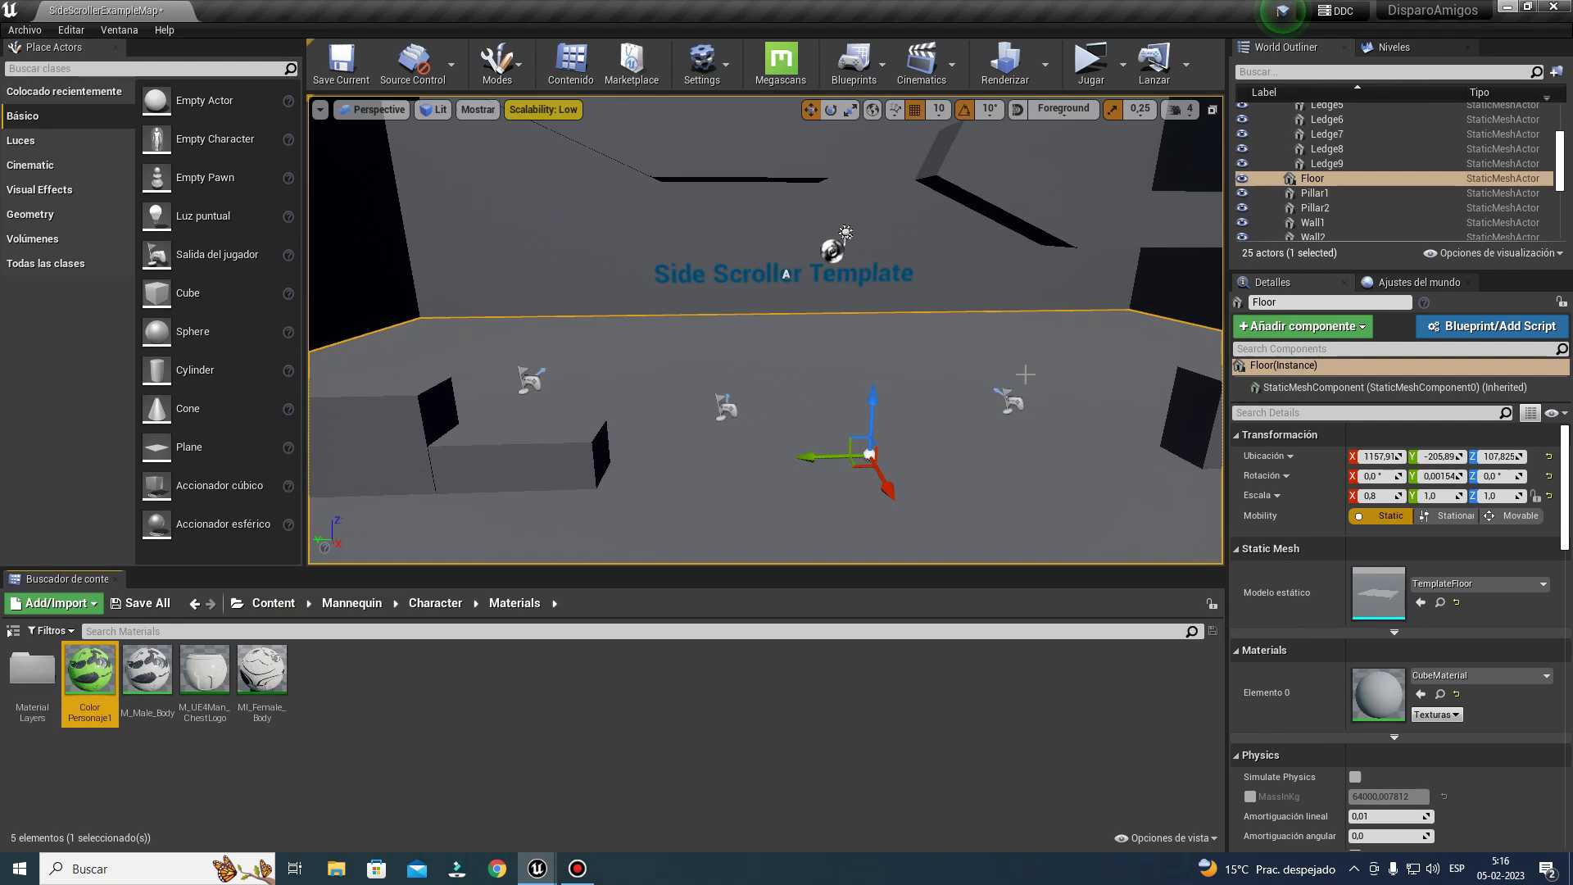
Step: Duplicate the Color Personaje1 material, name the copy Color Personaje2, and open it
right_click(107, 676)
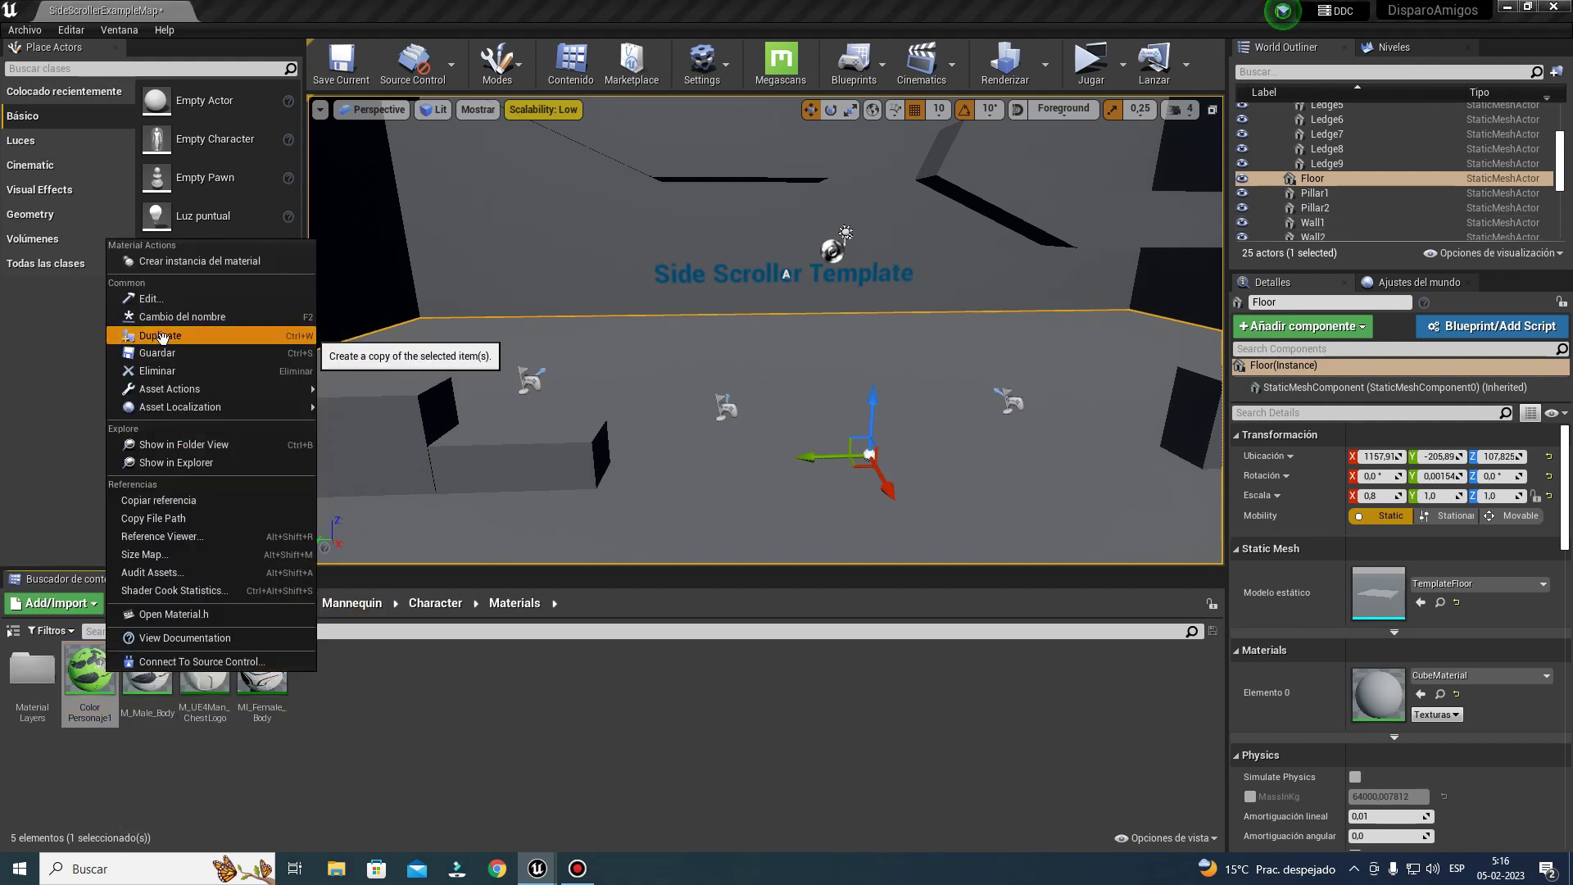
click(157, 334)
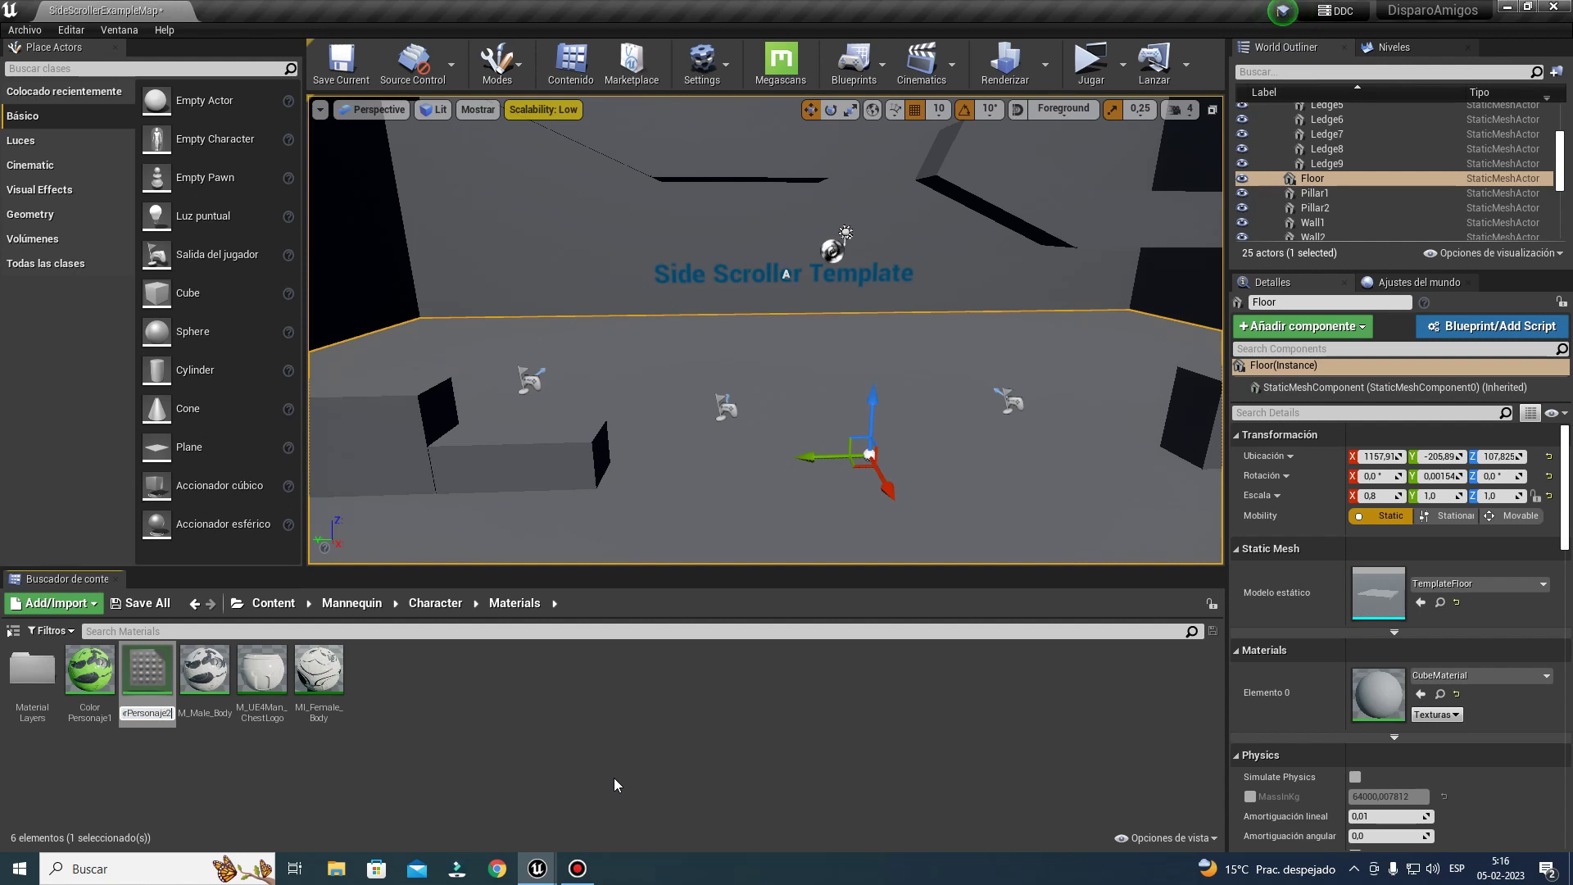
text(3)
key(Return)
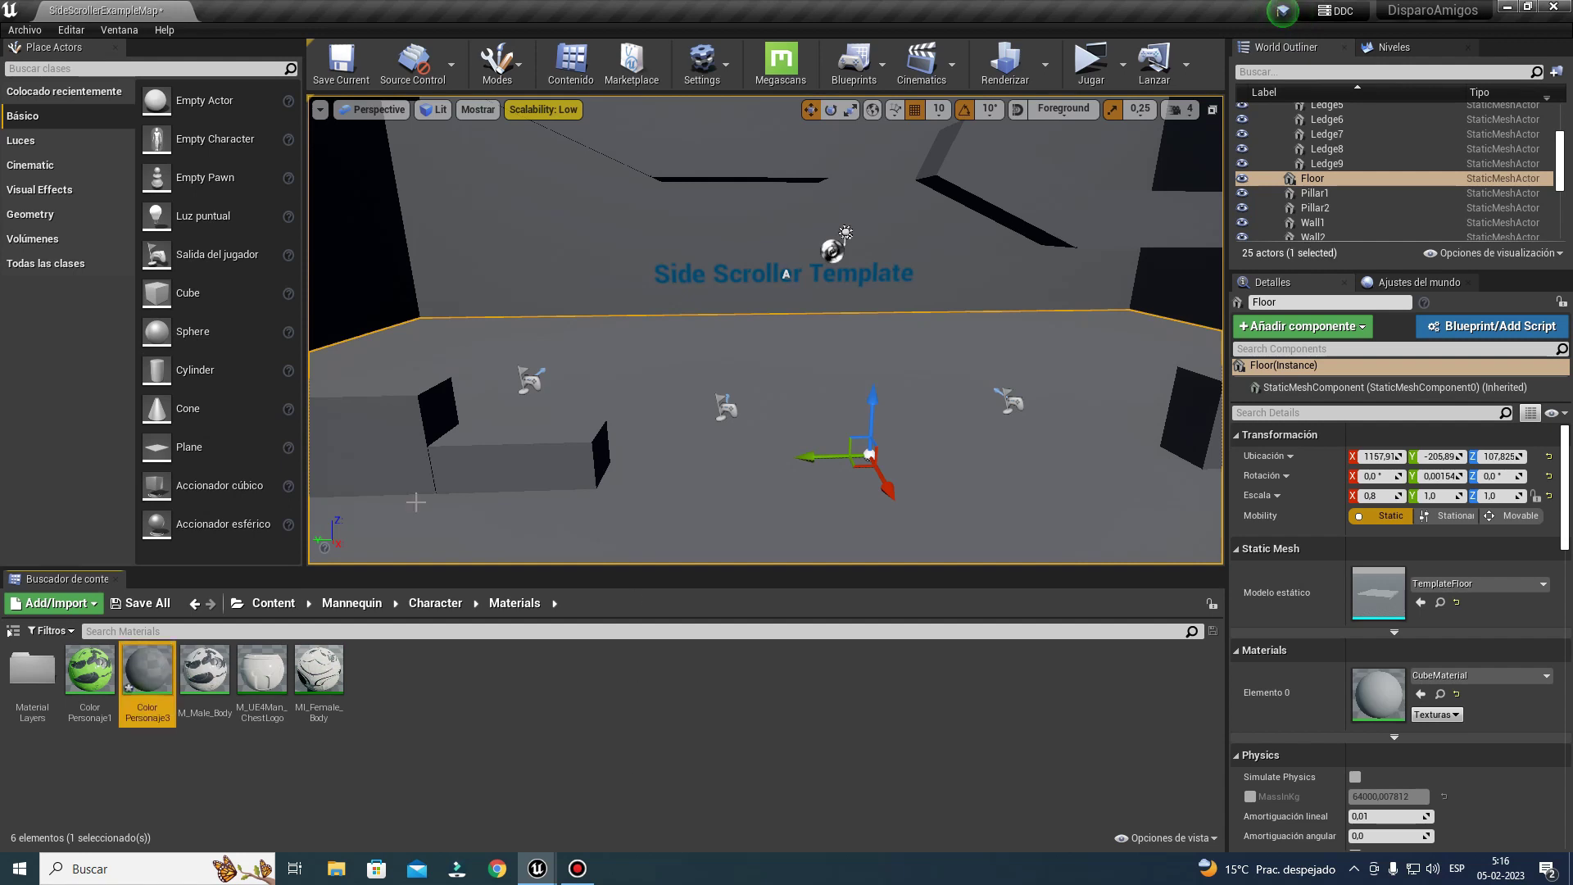
right_click(148, 676)
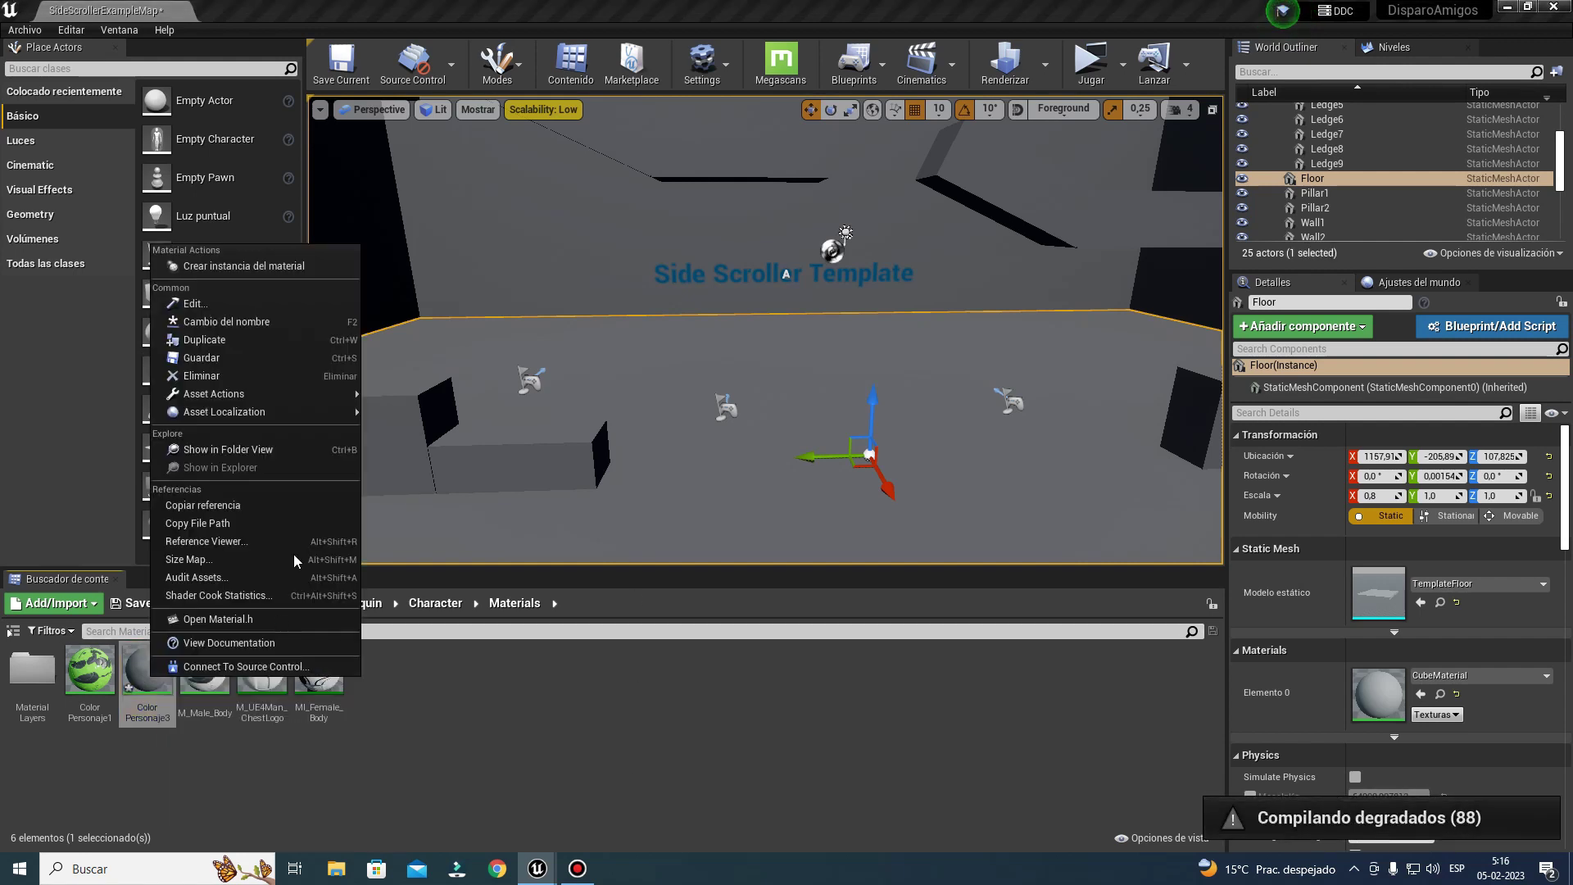
click(277, 321)
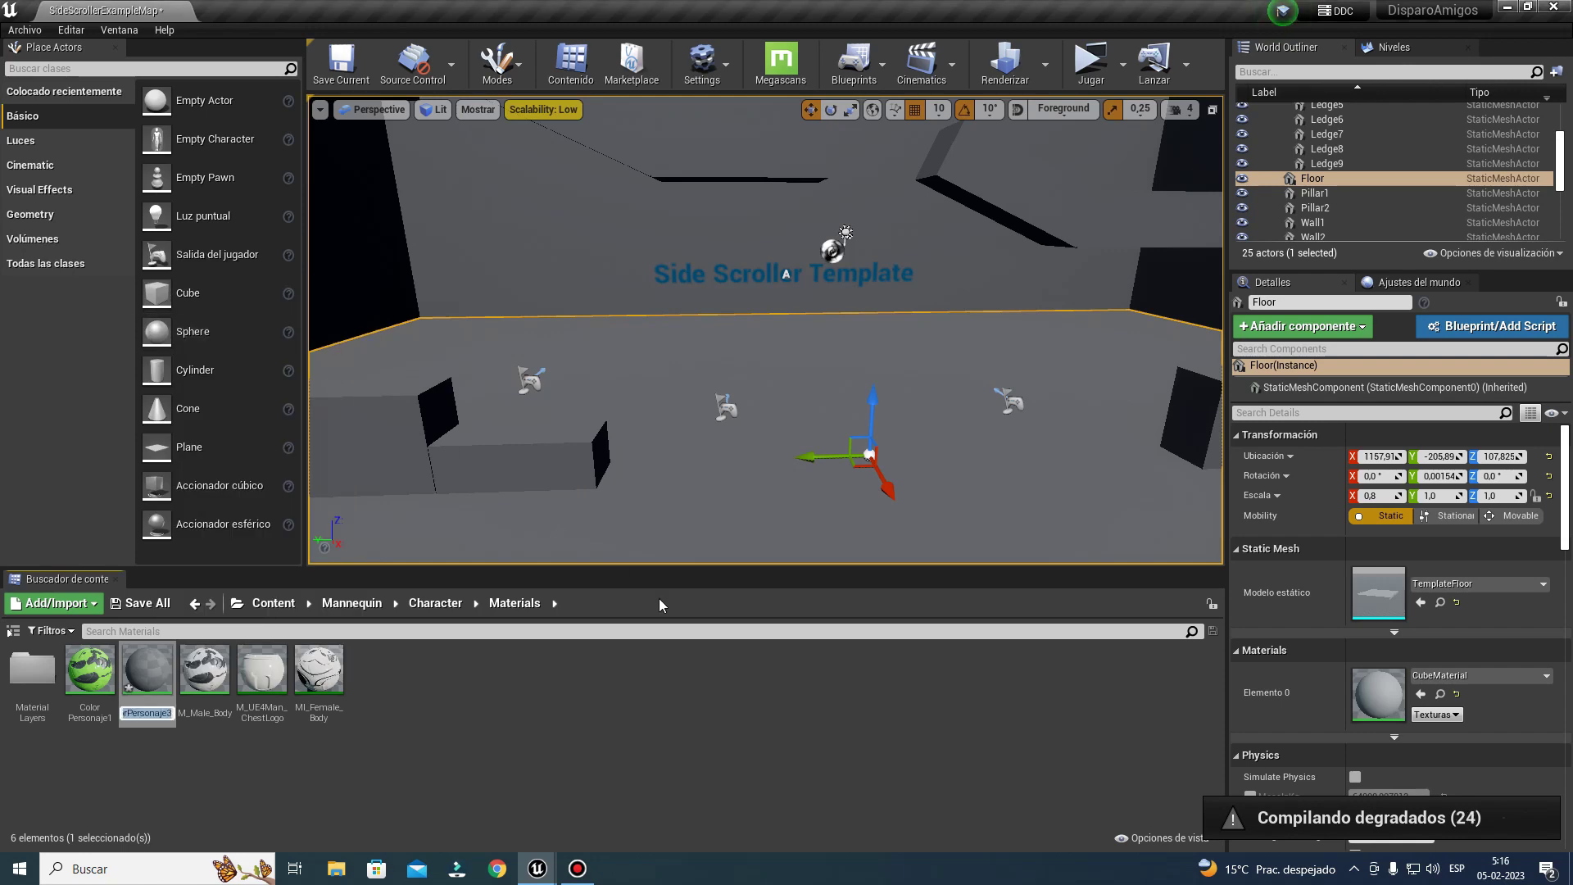
key(Return)
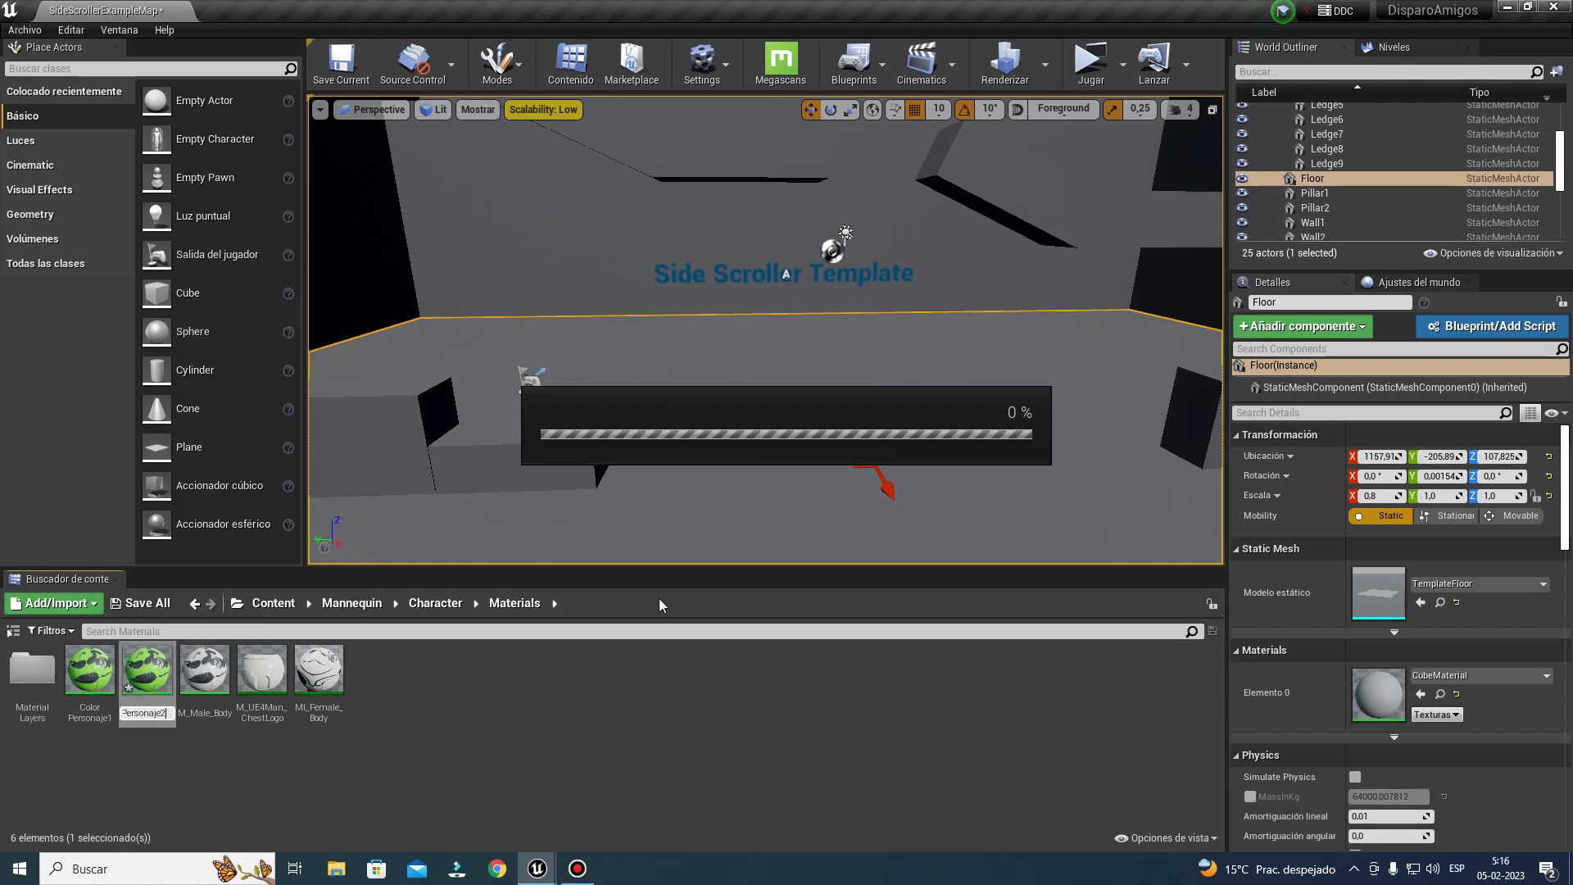
double_click(158, 645)
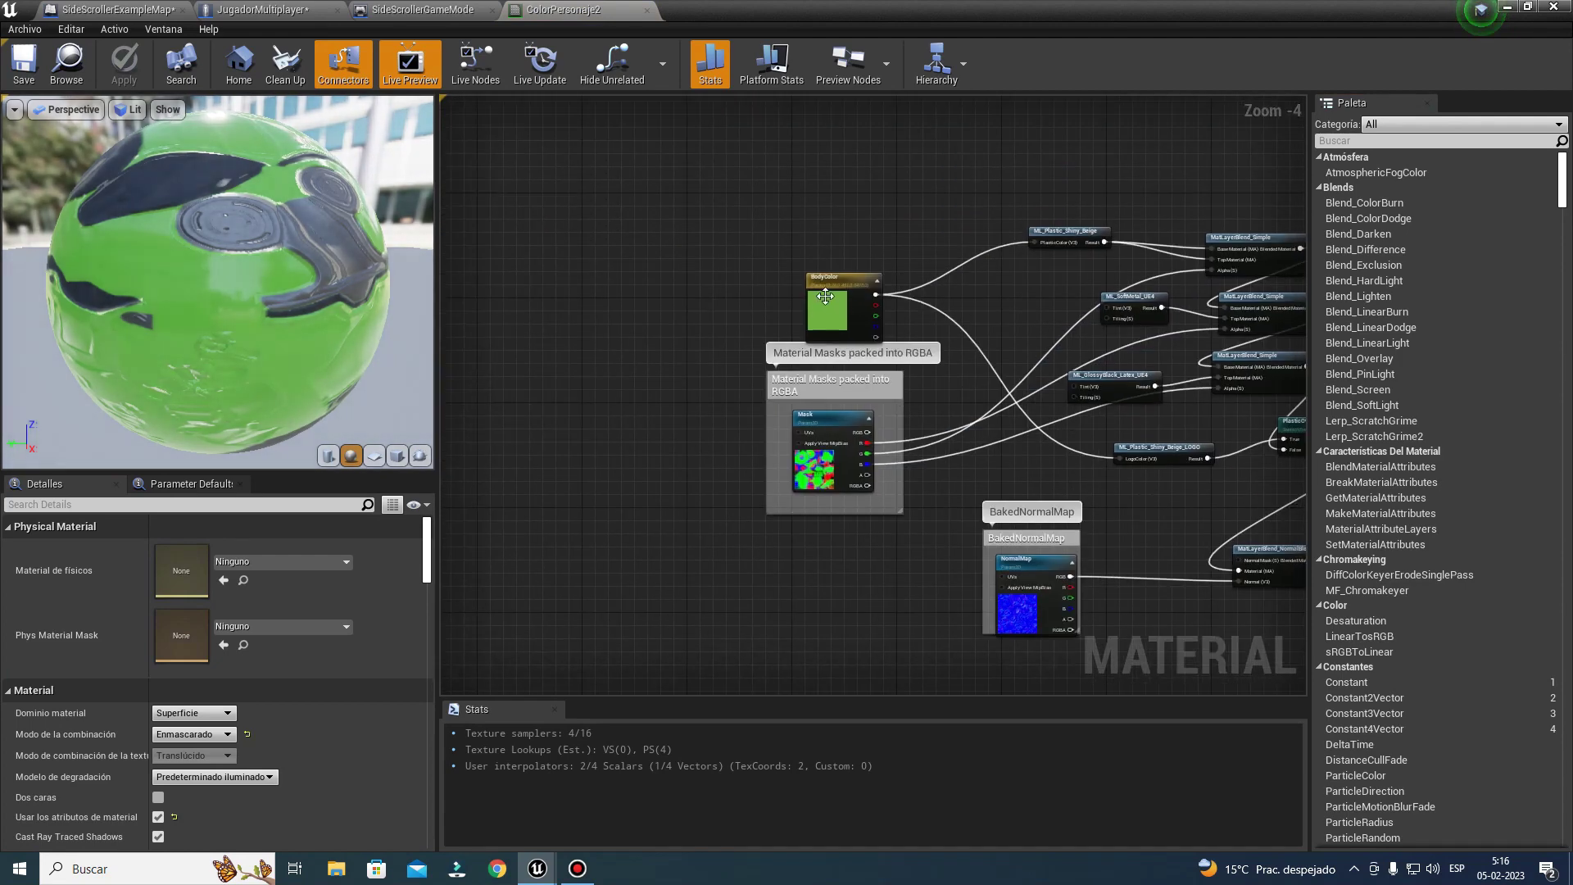
Step: Set ColorPersonaje2's BodyColor parameter to red, apply it, and close the material
double_click(829, 303)
drag(974, 443, 1009, 435)
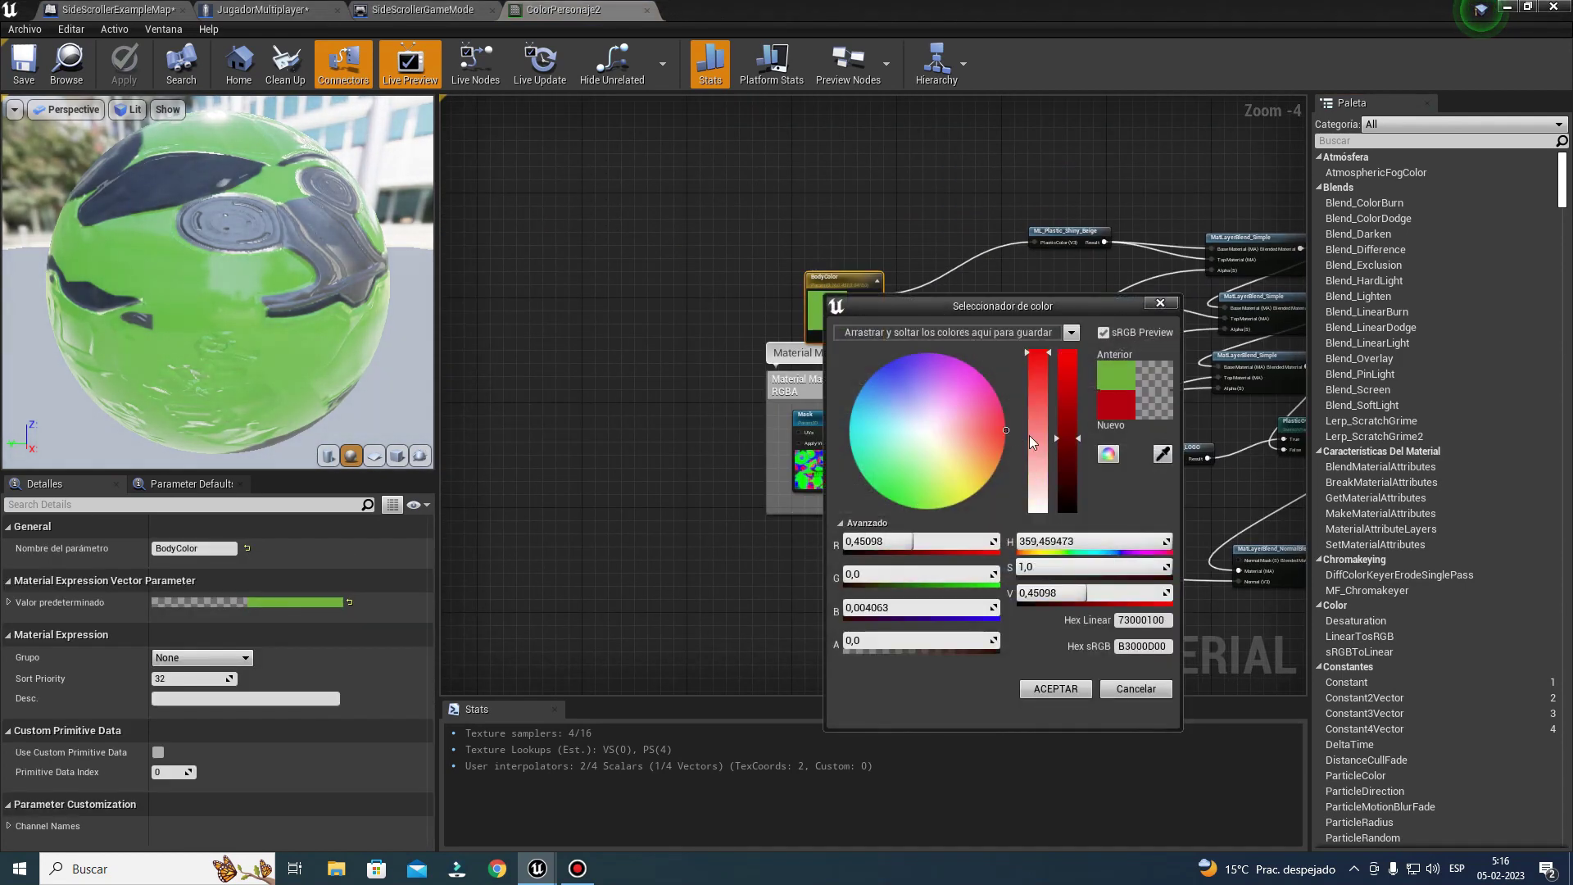
click(1055, 689)
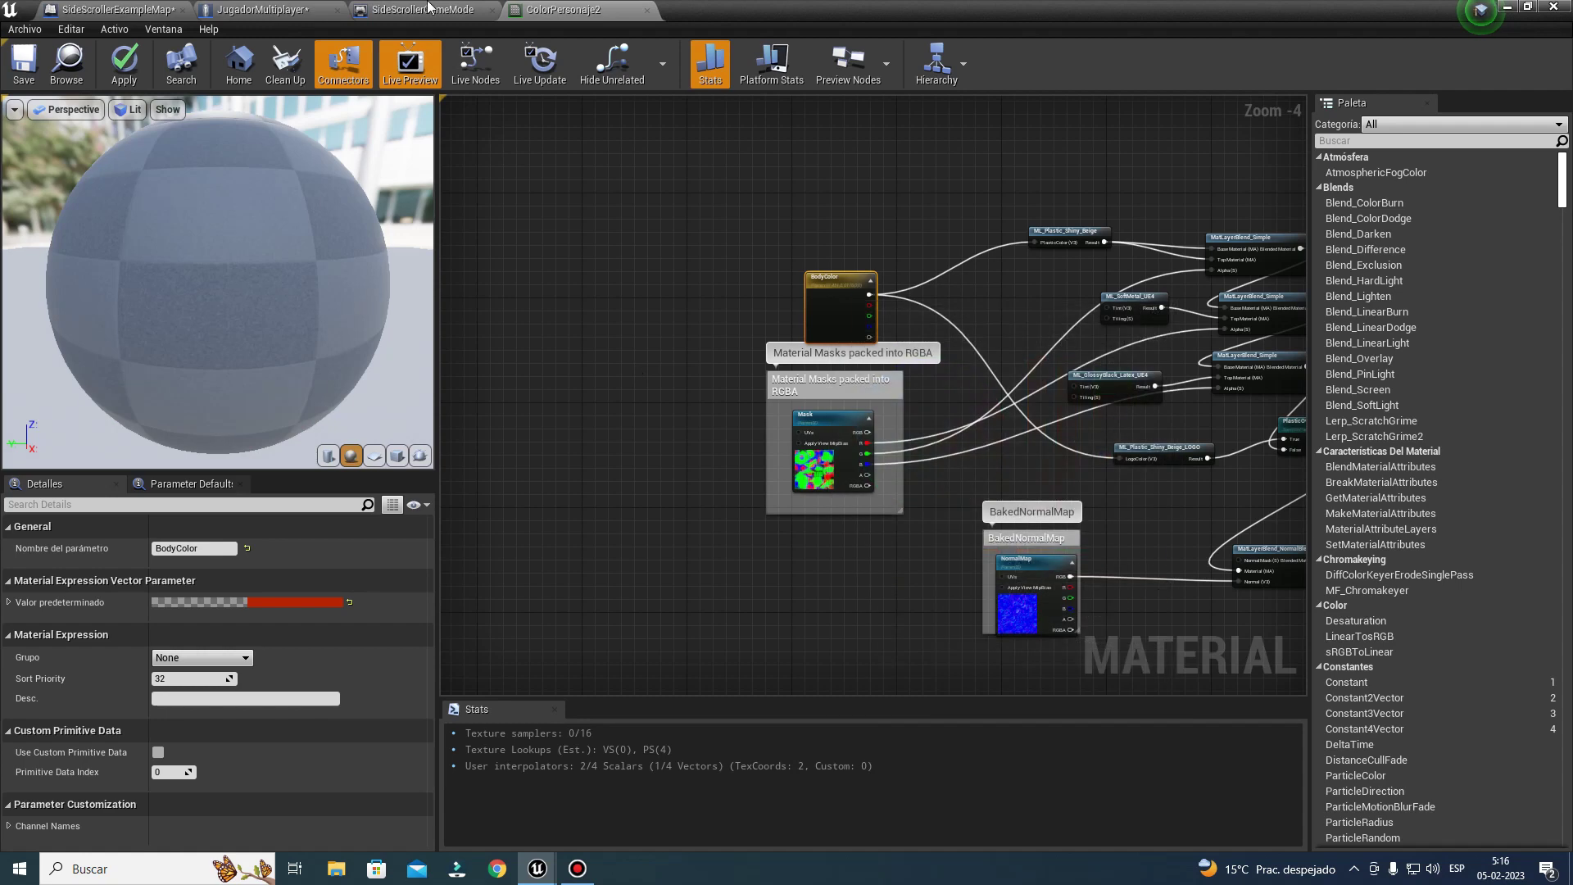
click(127, 57)
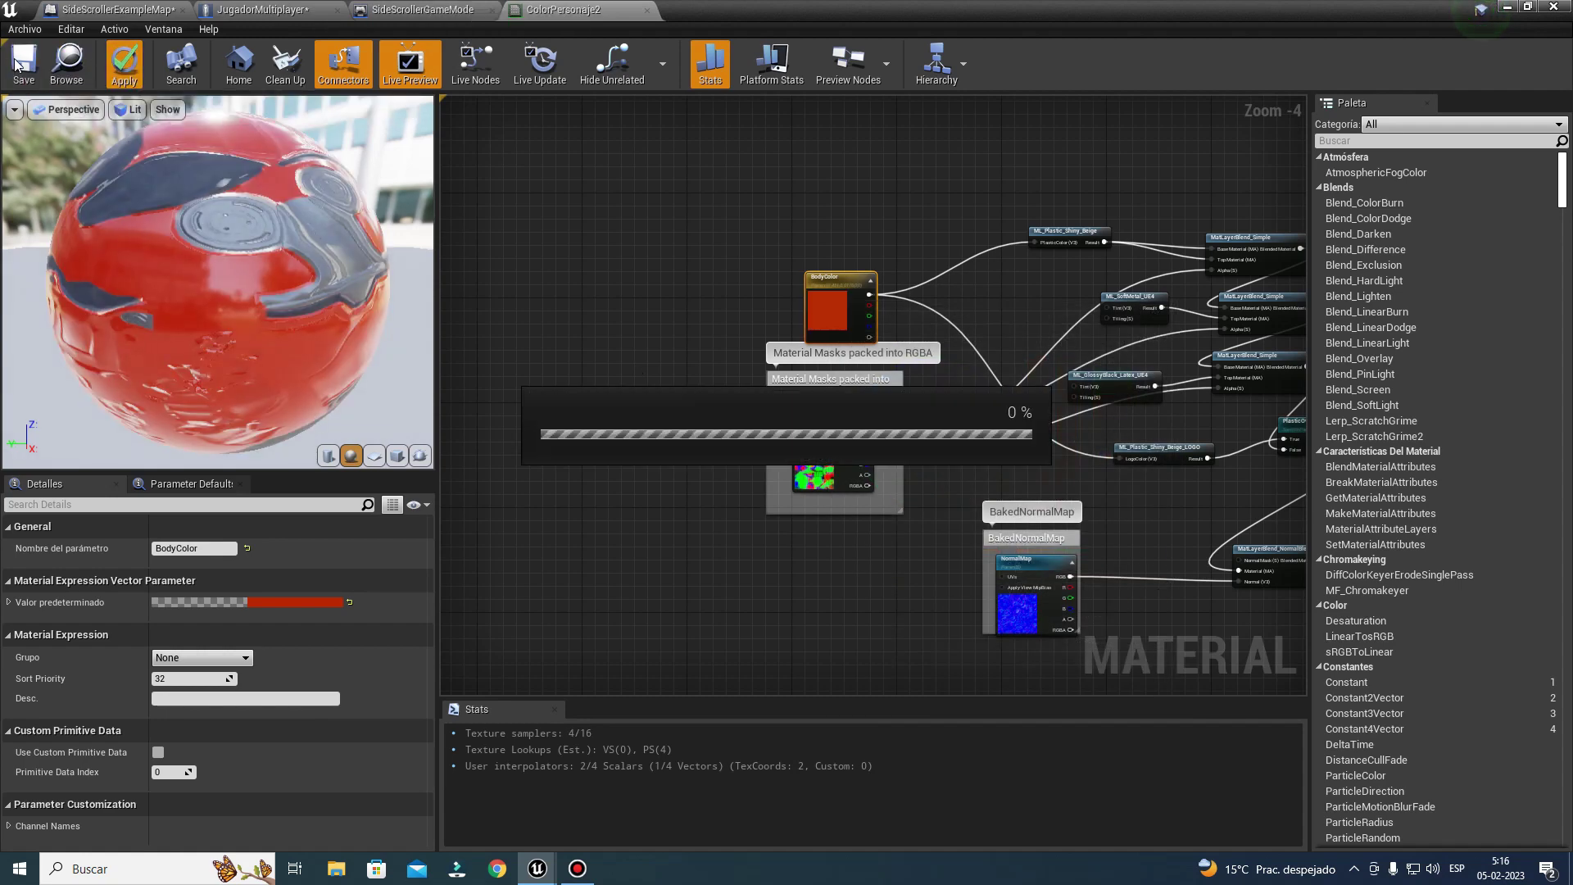
click(647, 10)
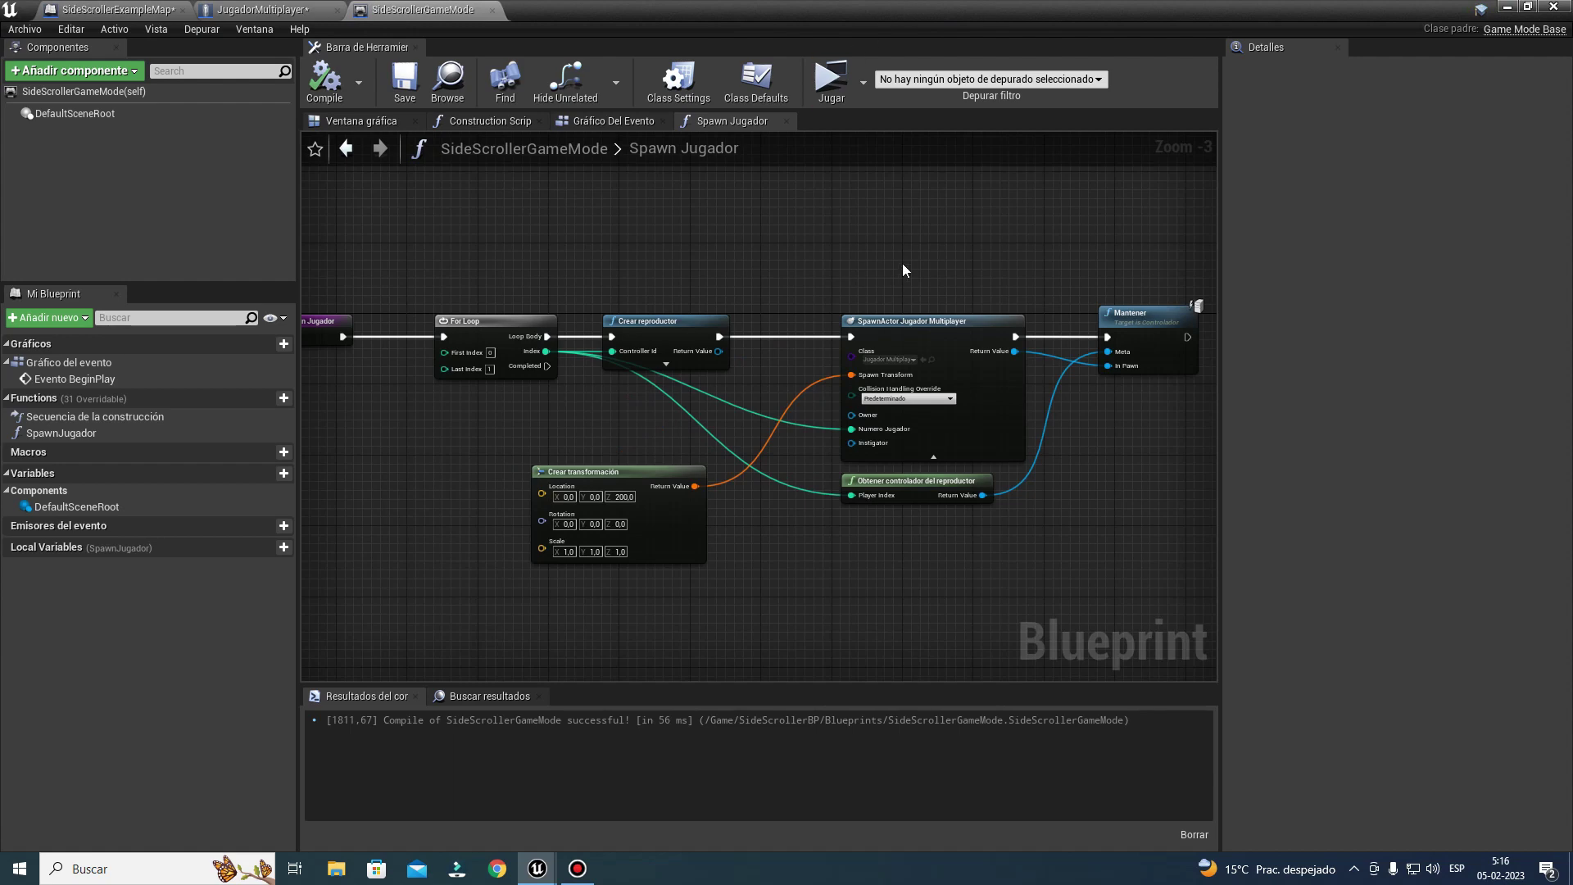
Step: Copy the Malla and Ajustar material nodes and wire switch case 2 to the pasted copy
right_drag(904, 259, 682, 264)
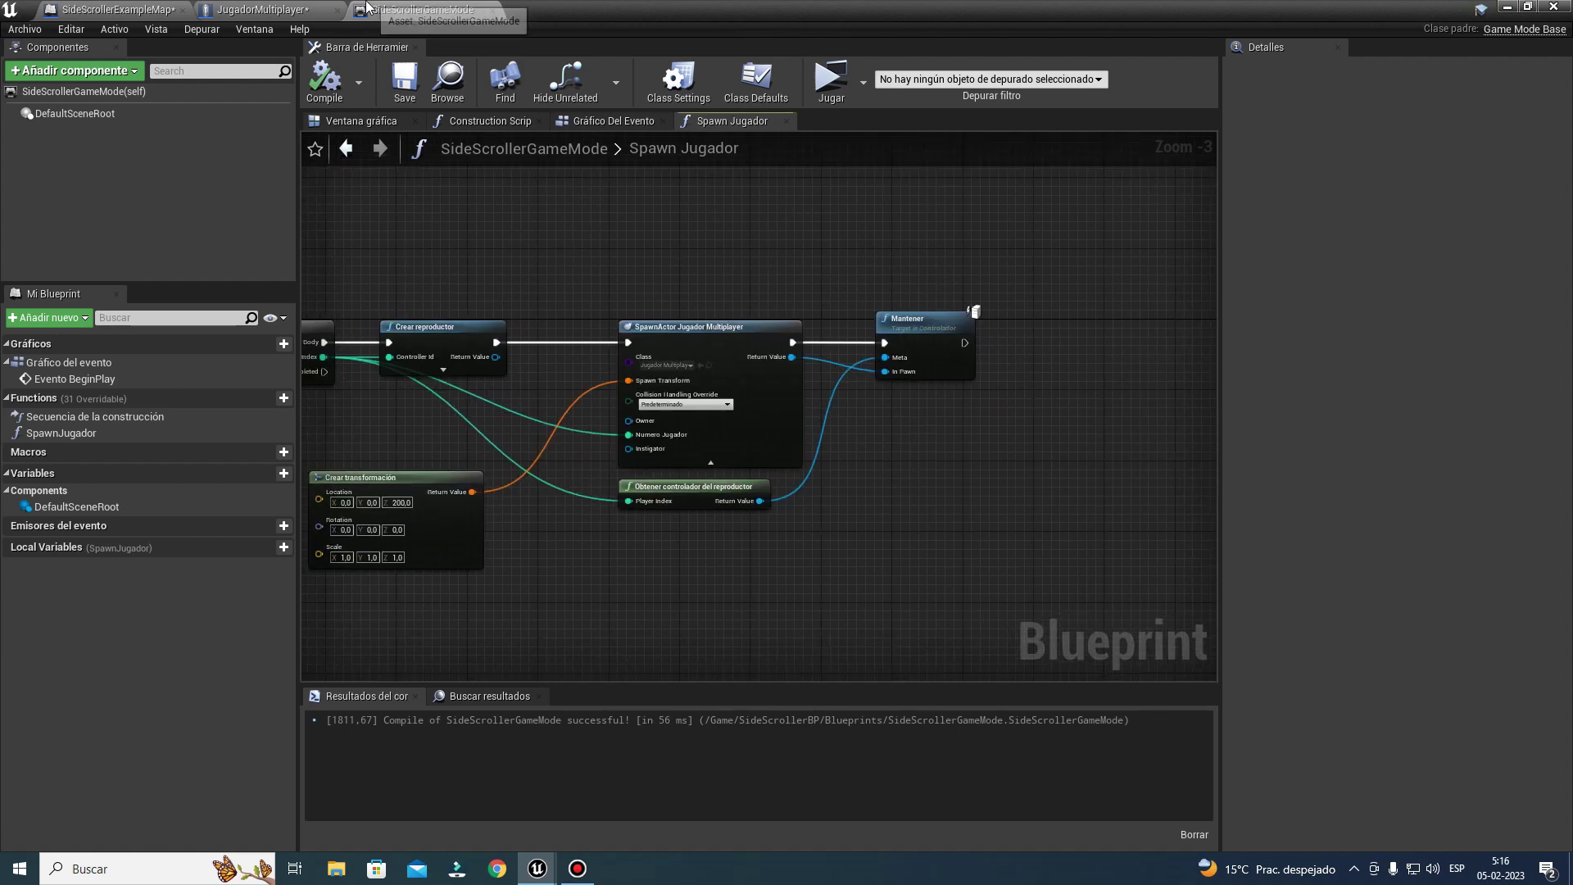
click(194, 8)
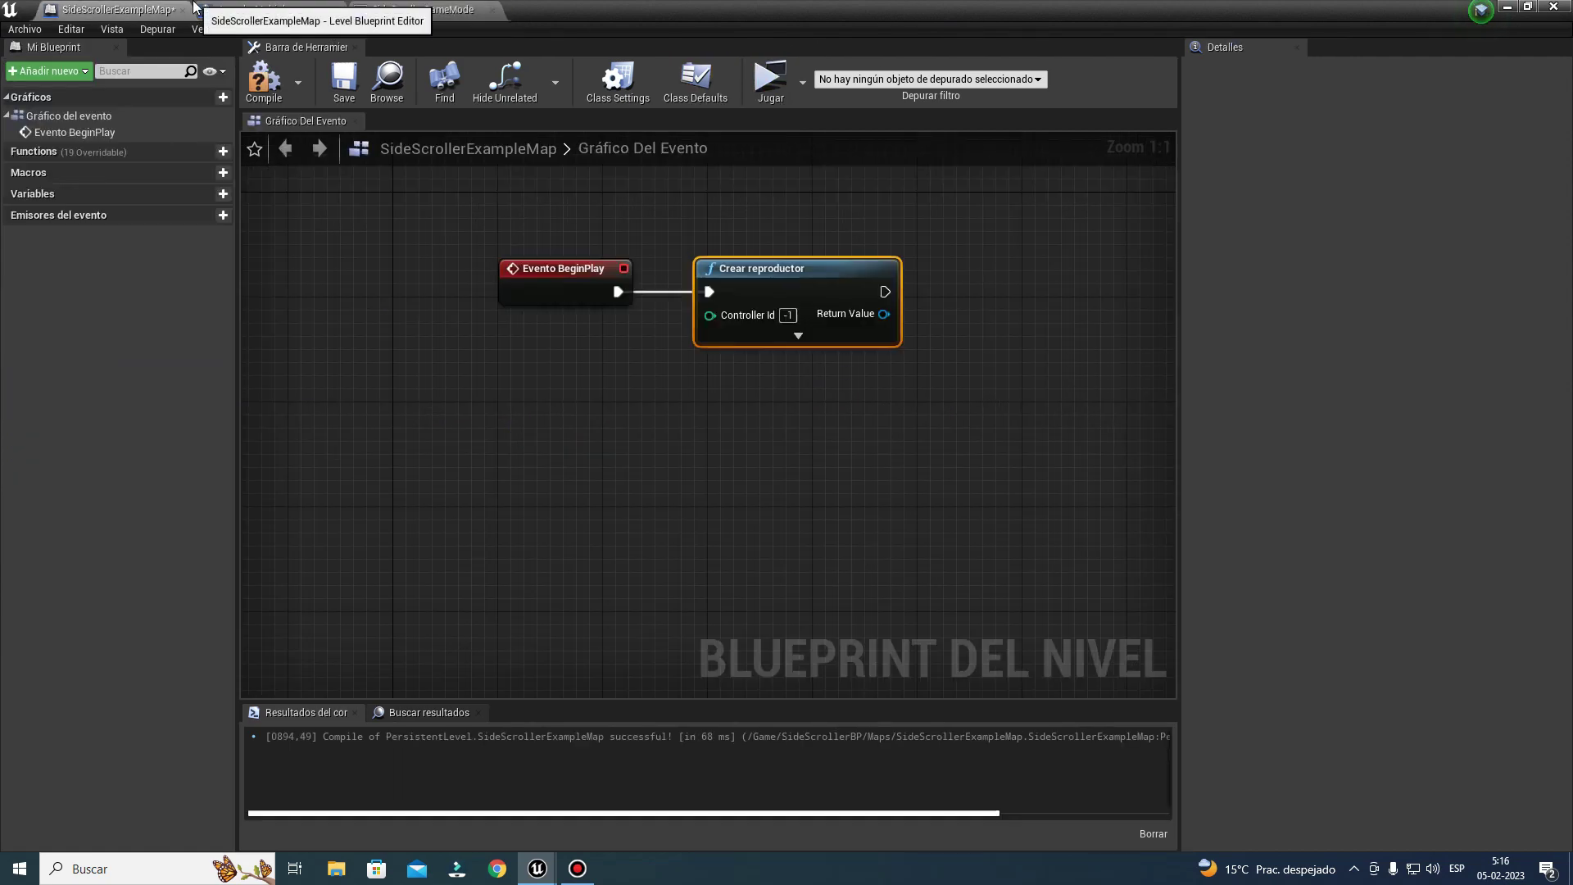
click(256, 10)
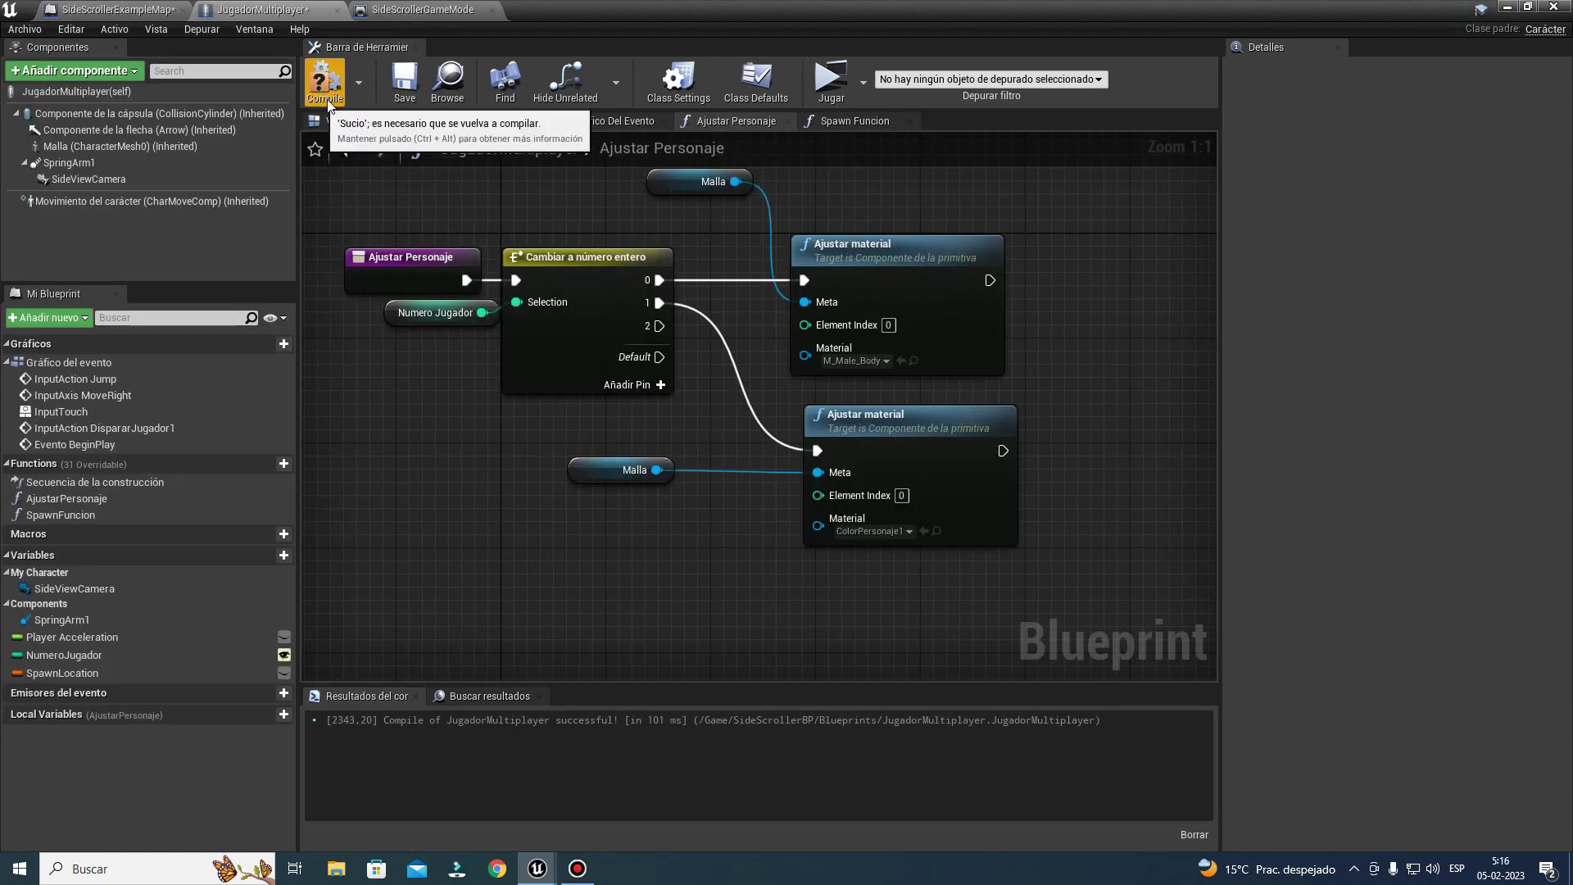
right_drag(715, 372, 506, 319)
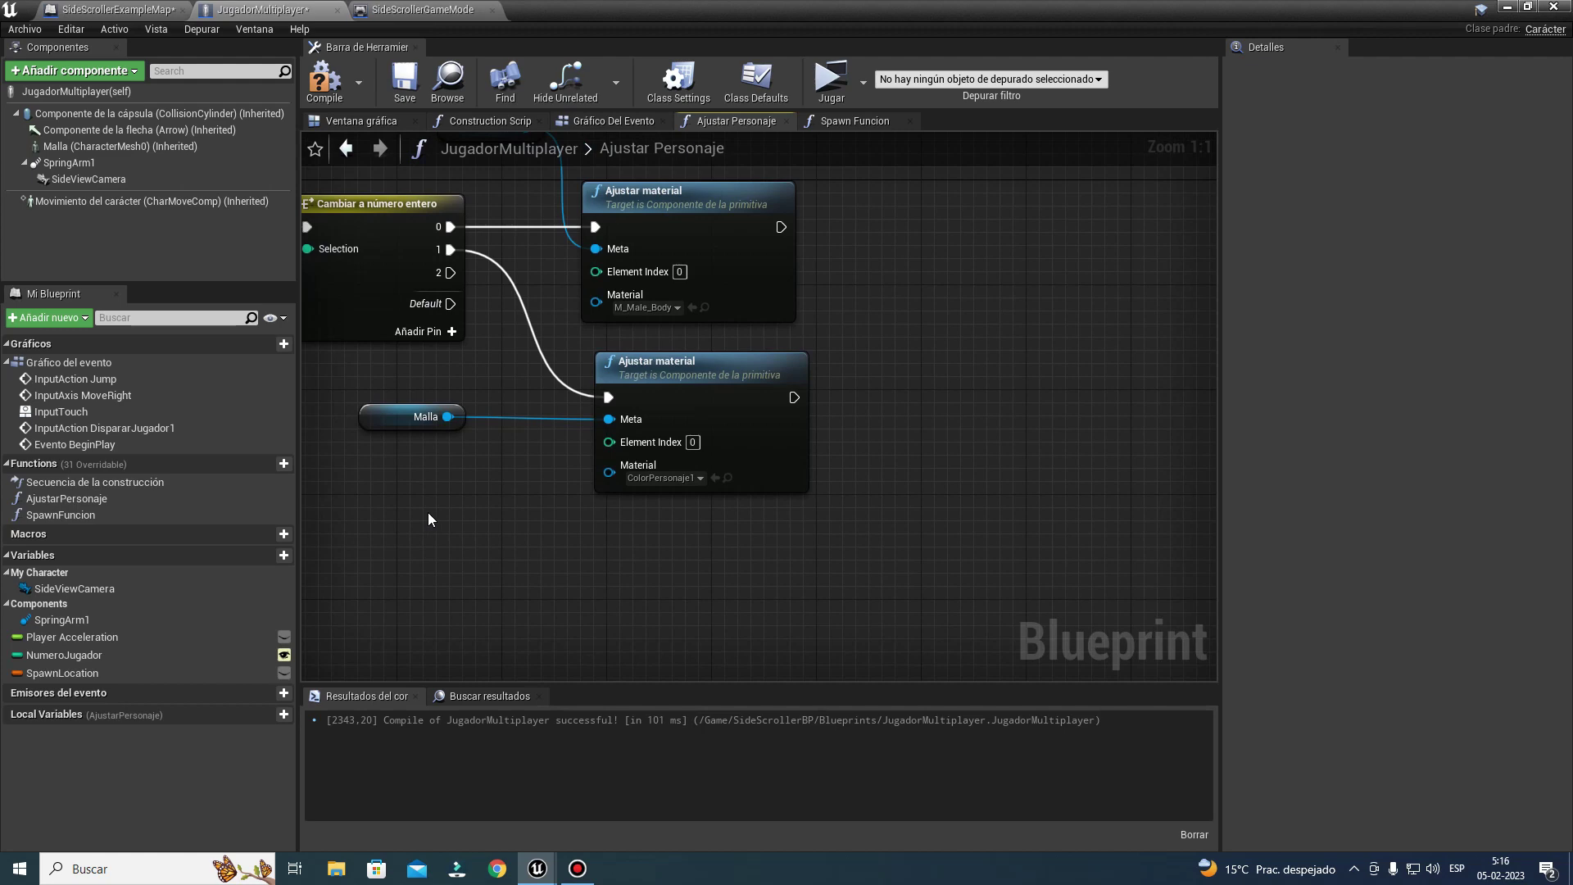
click(748, 483)
key(ctrl+c)
key(ctrl+v)
drag(450, 273, 817, 568)
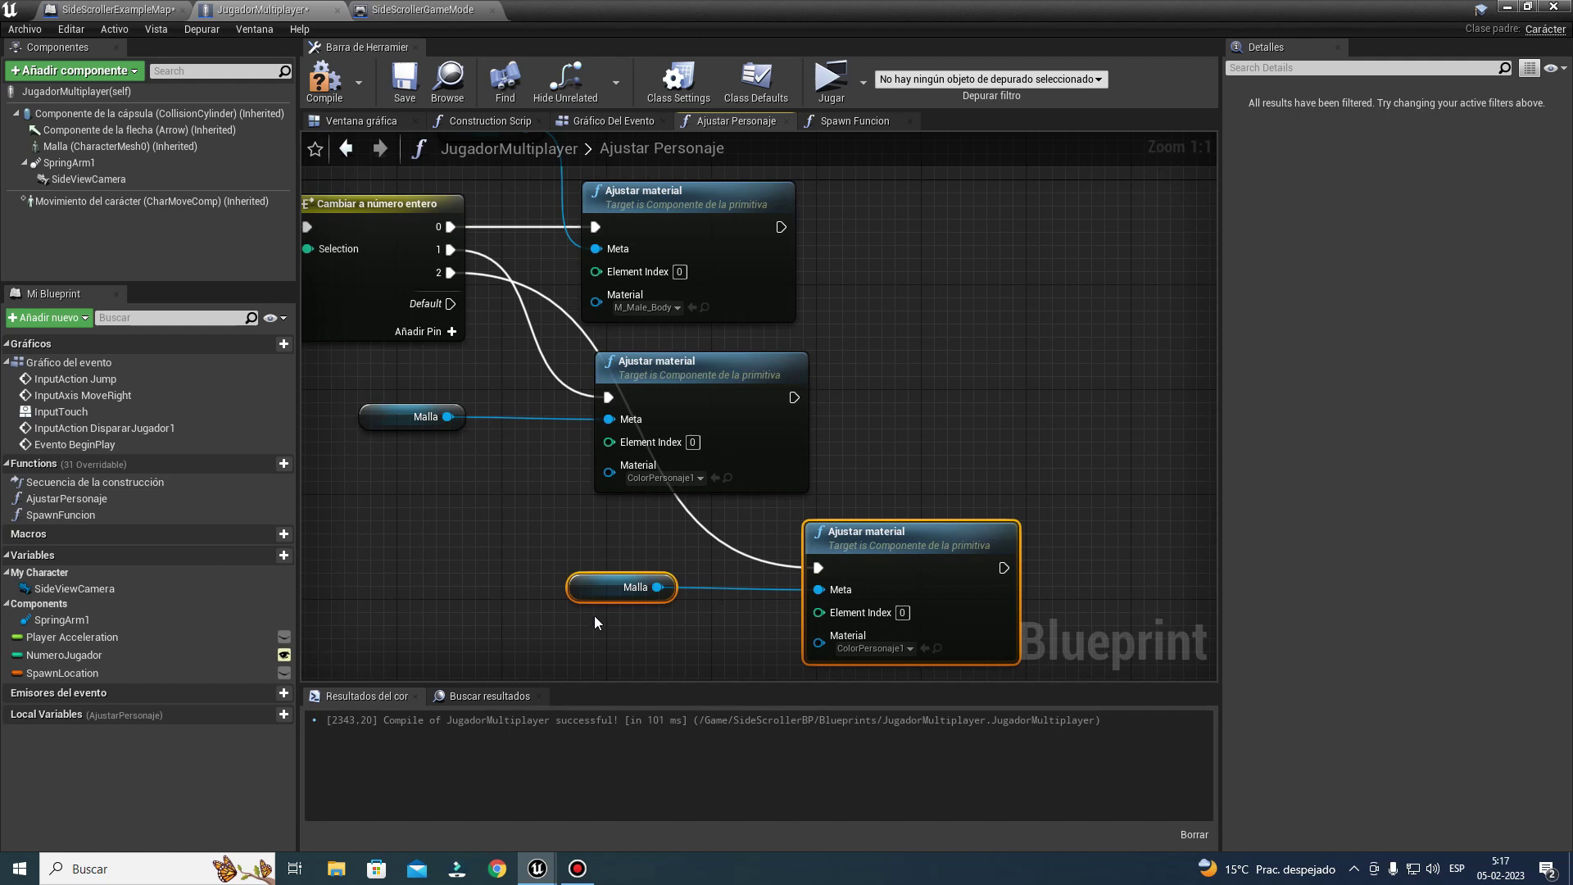
Step: Set the new Ajustar material node to ColorPersonaje2 and compile JugadorMultiplayer
drag(870, 541, 661, 529)
right_drag(753, 621, 730, 464)
click(662, 479)
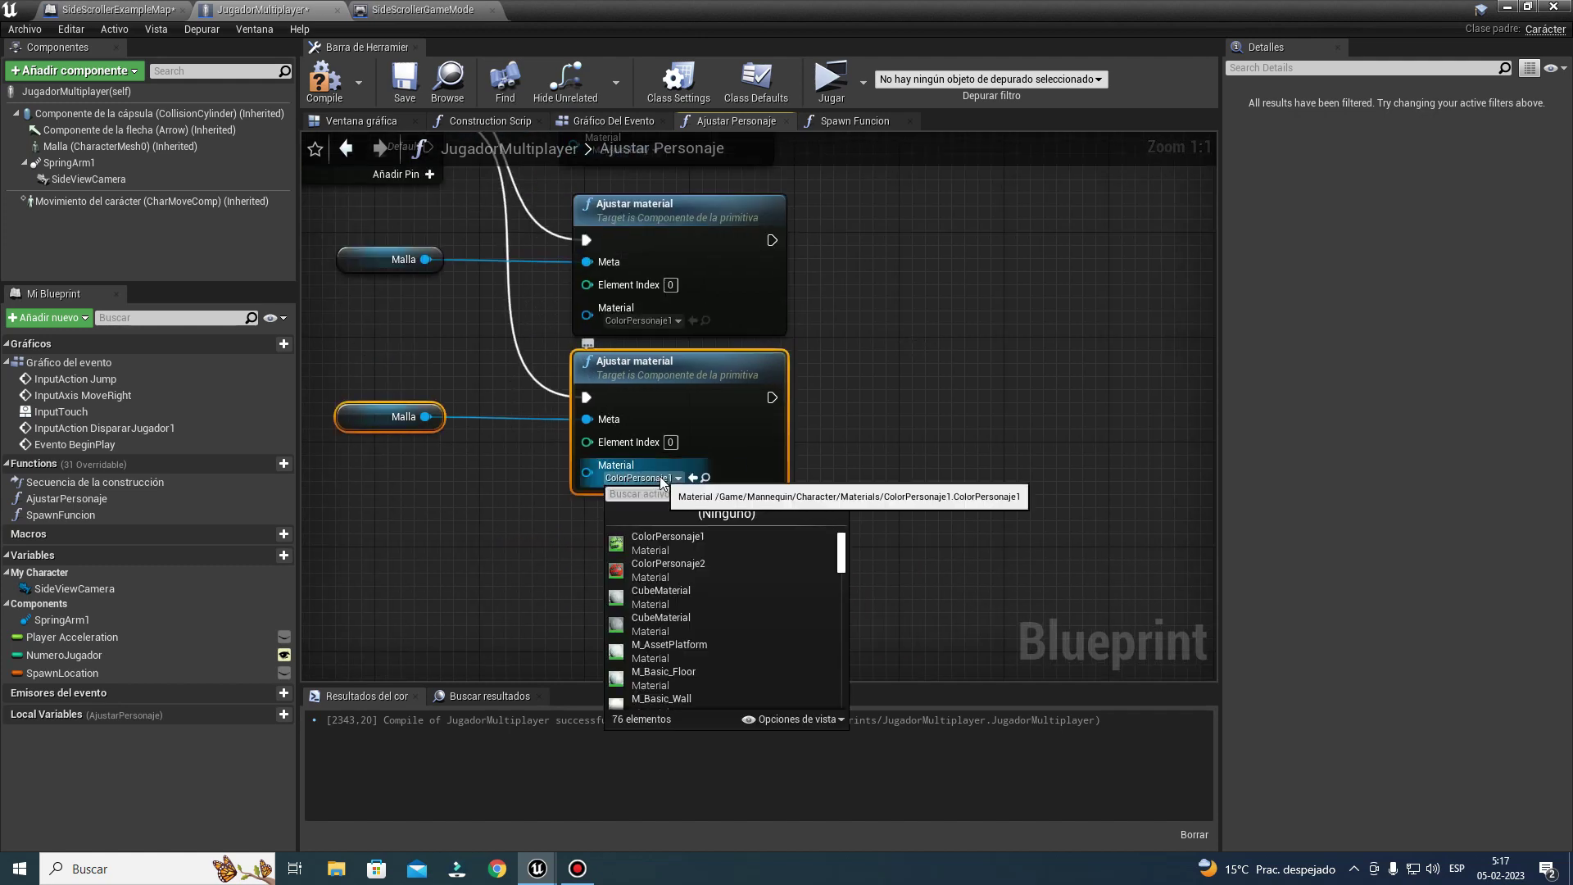
click(649, 572)
click(324, 91)
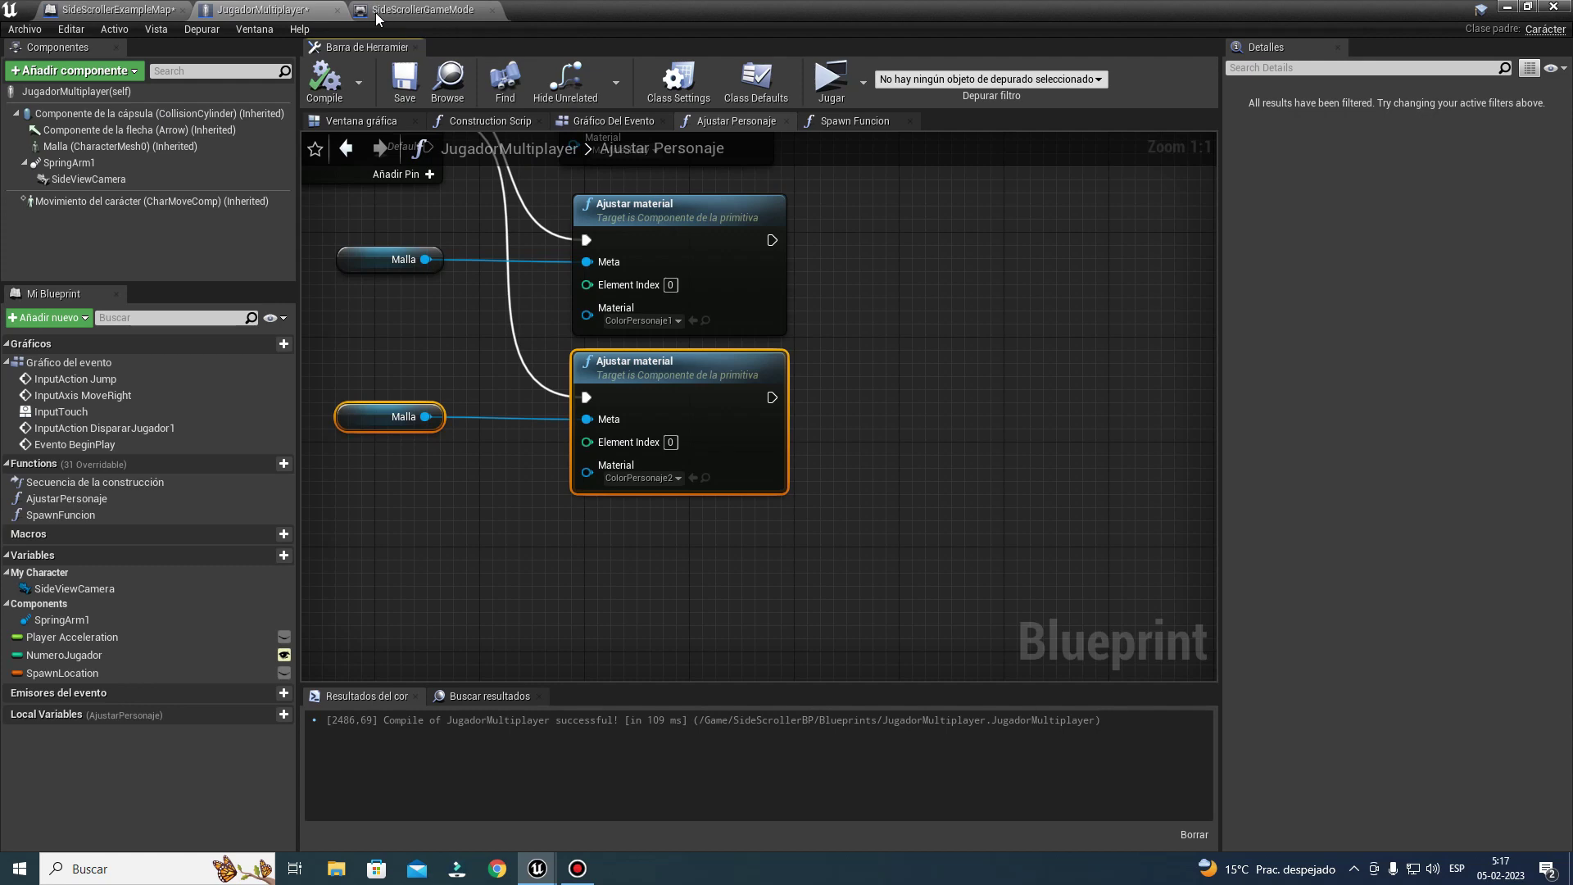
click(426, 10)
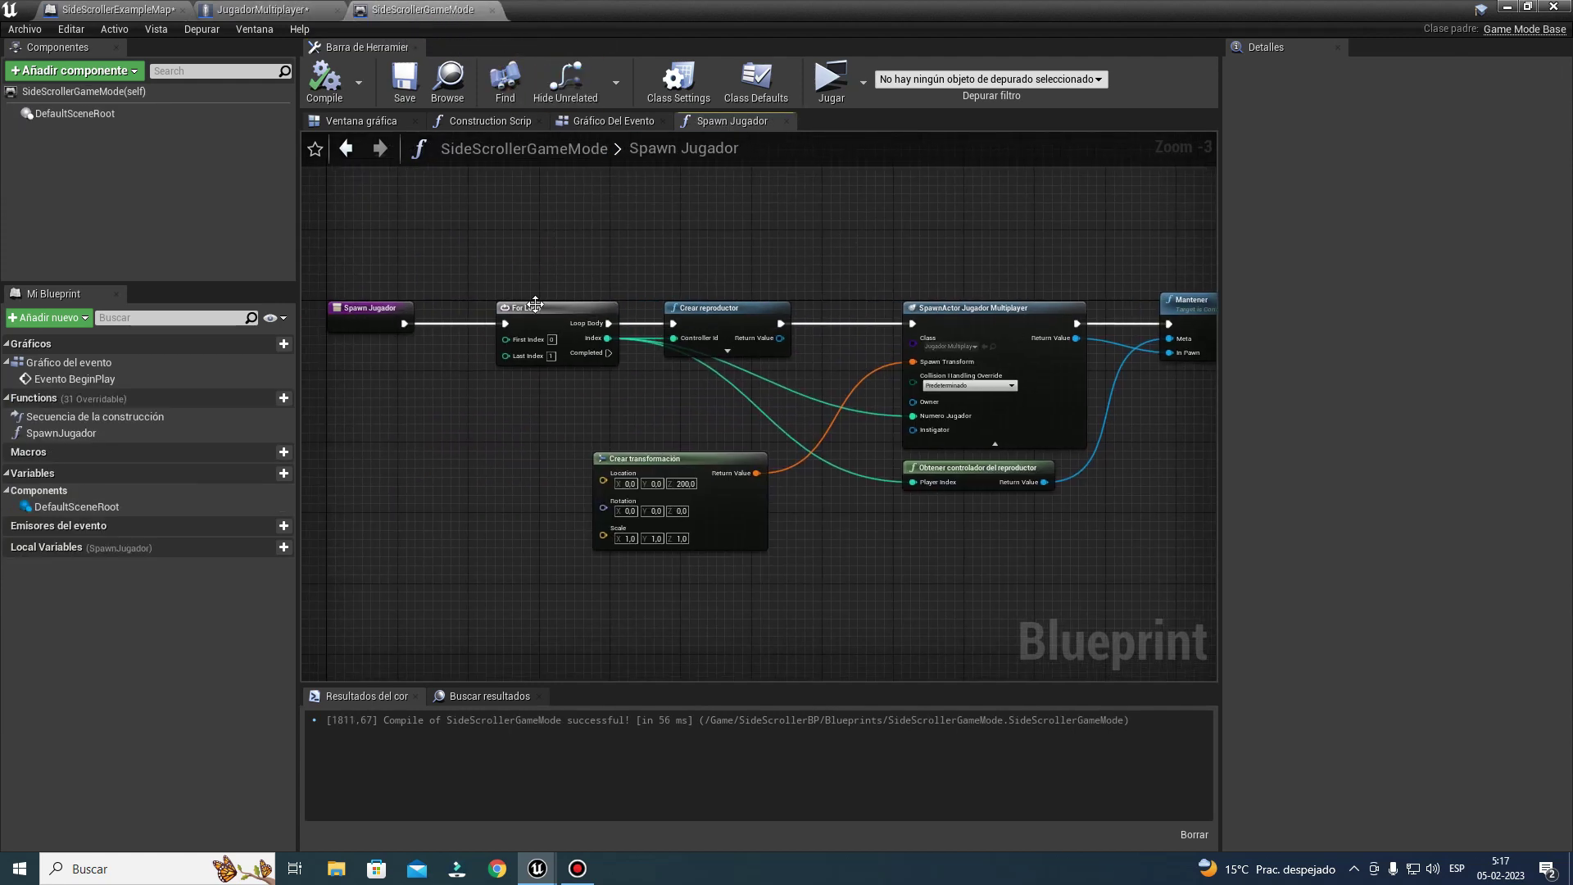
Step: Add a second For Loop, using forlo, to the first loop's Completed output
scroll(534, 313, up, 3)
right_drag(821, 277, 626, 288)
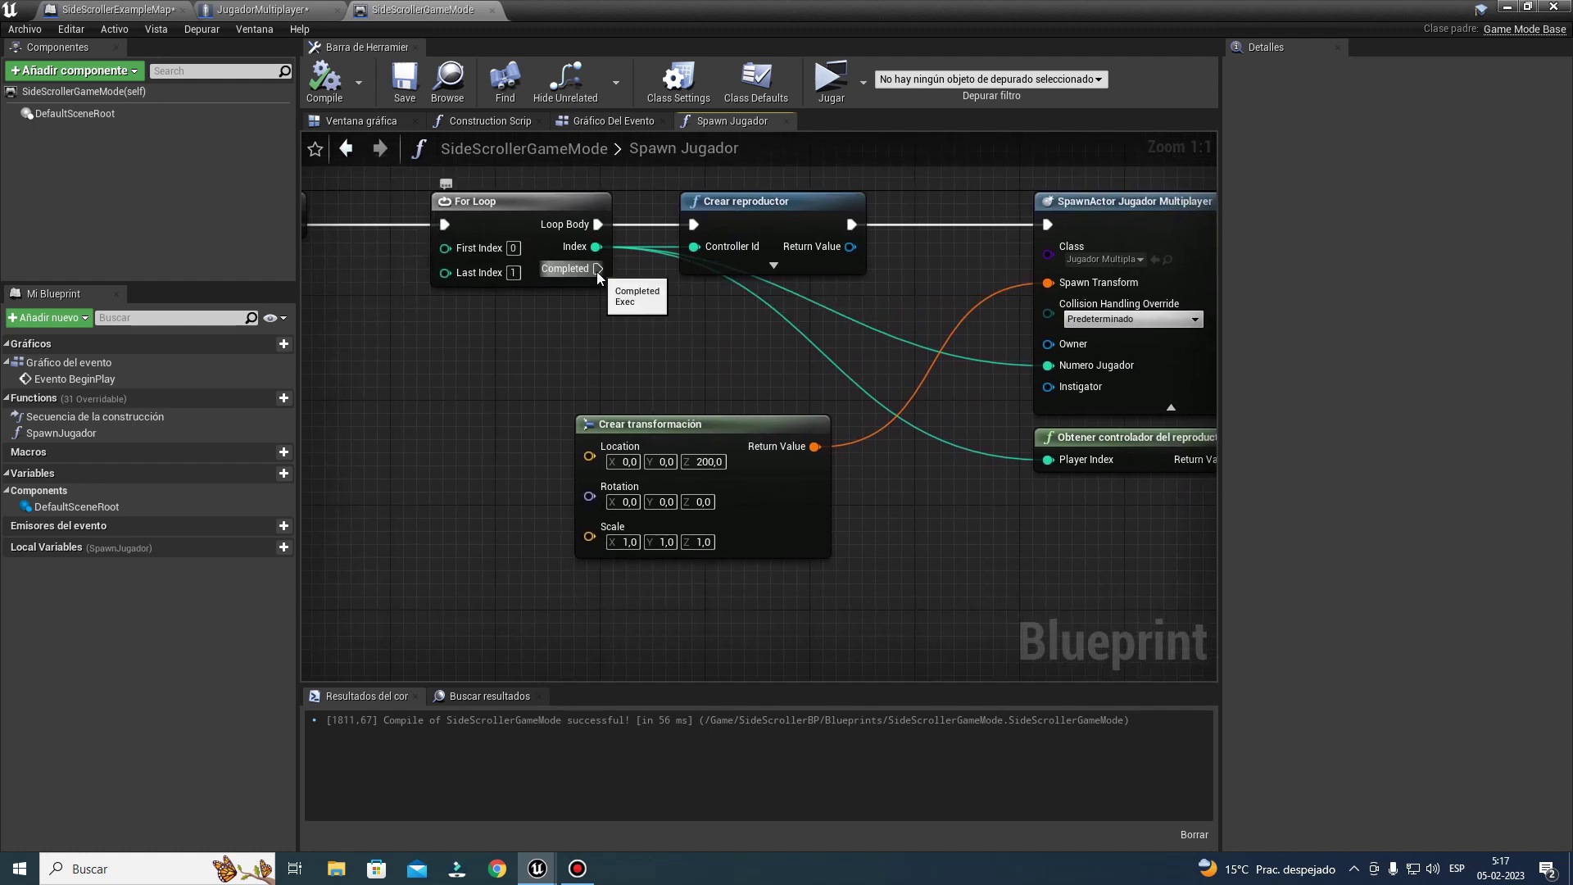
drag(596, 270, 887, 598)
text(forlo)
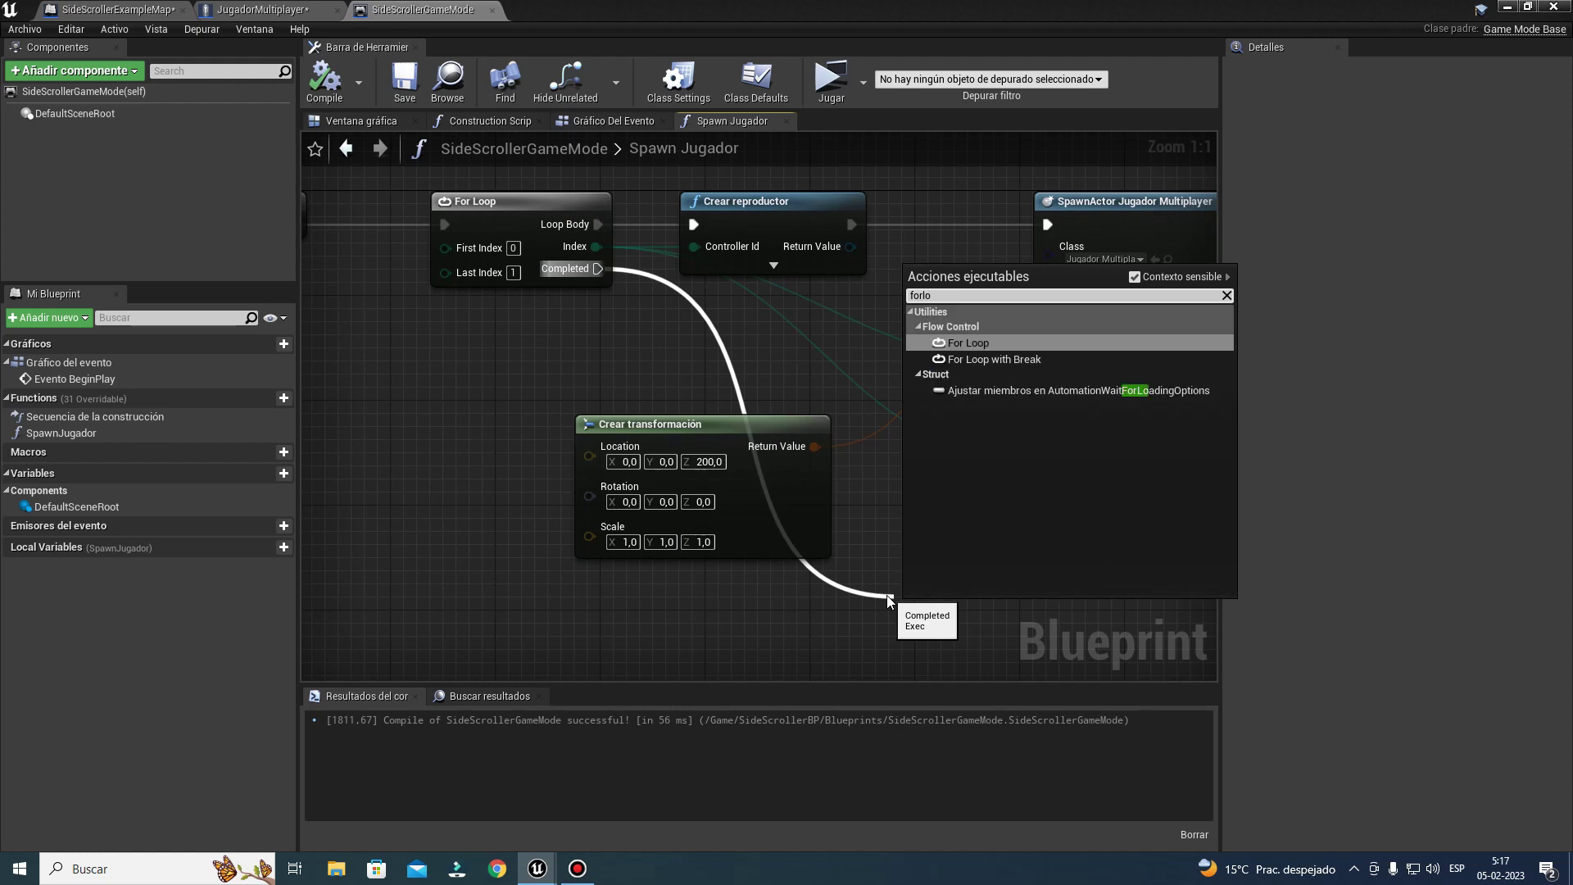
key(Return)
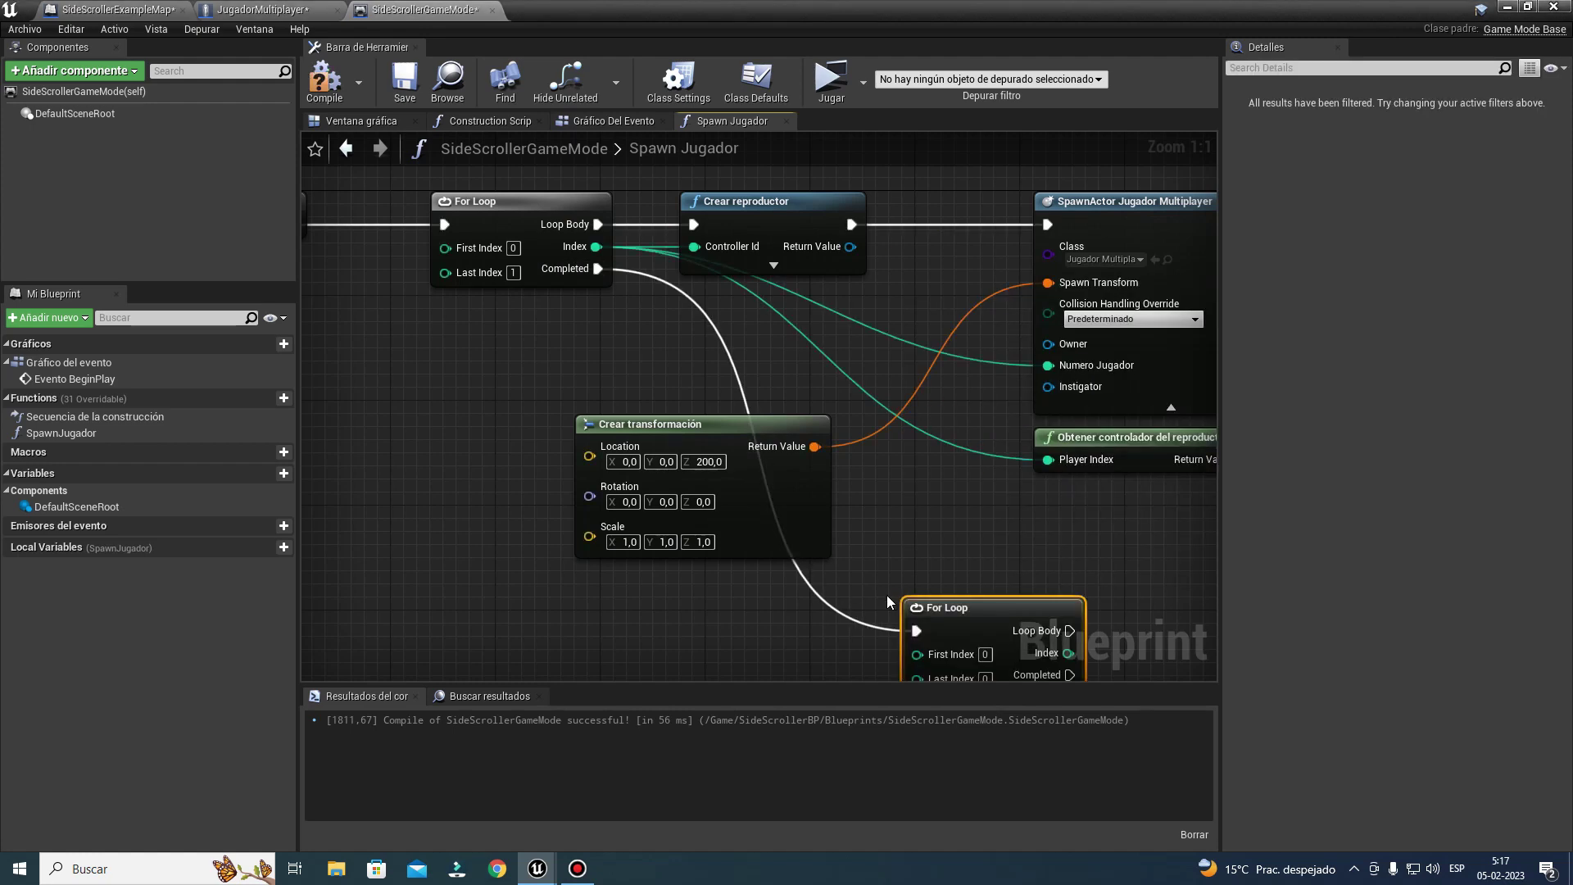
Step: Set the second For Loop's Last Index to 1 and position the node
right_drag(441, 292, 597, 337)
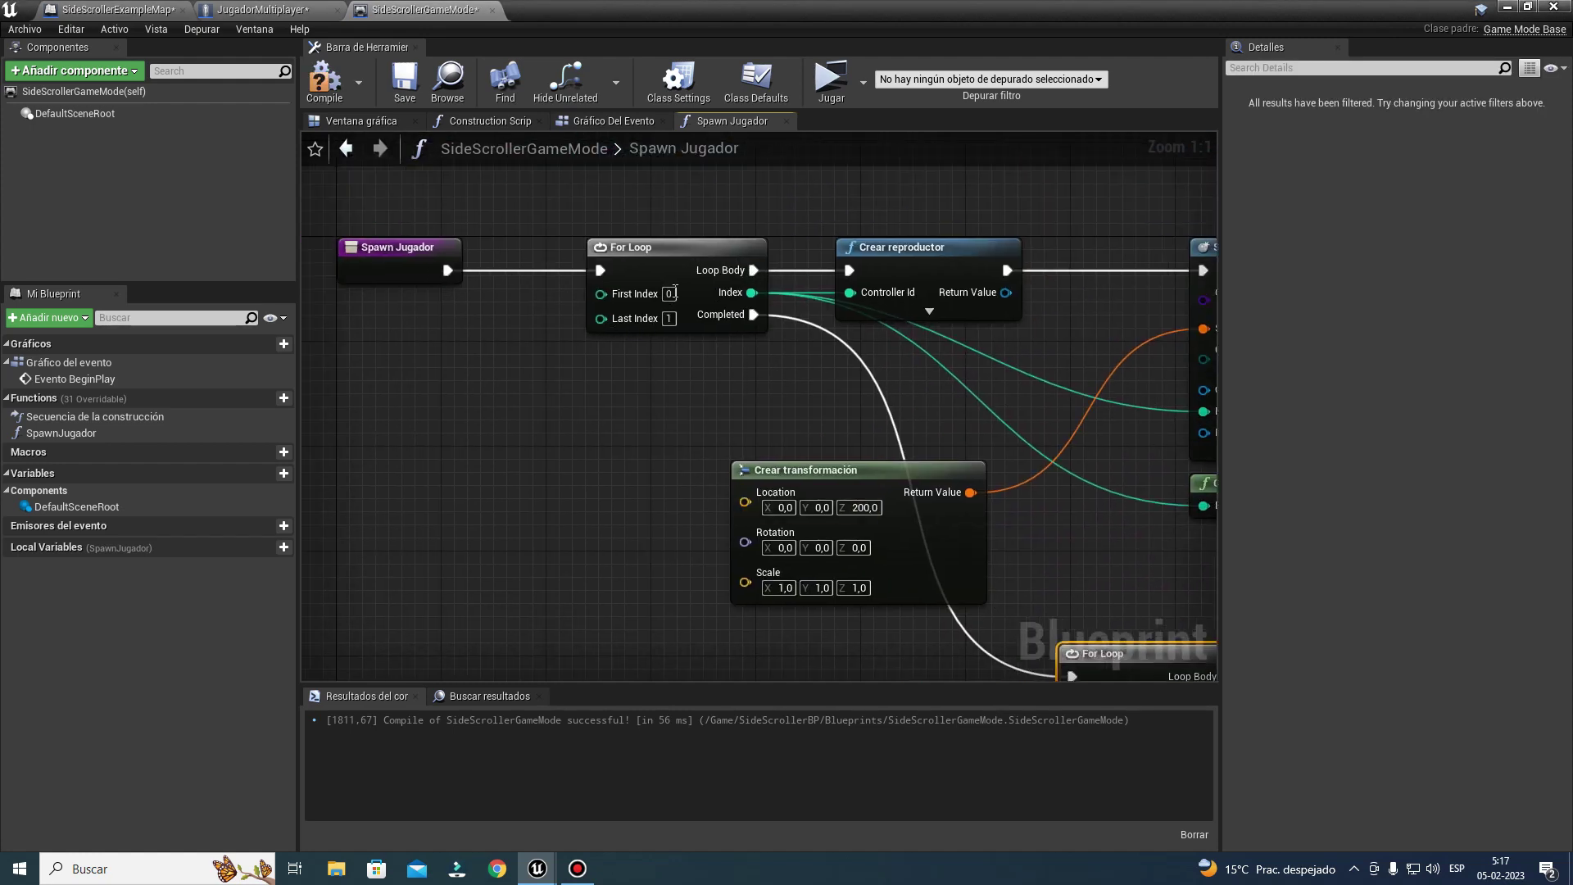
click(668, 318)
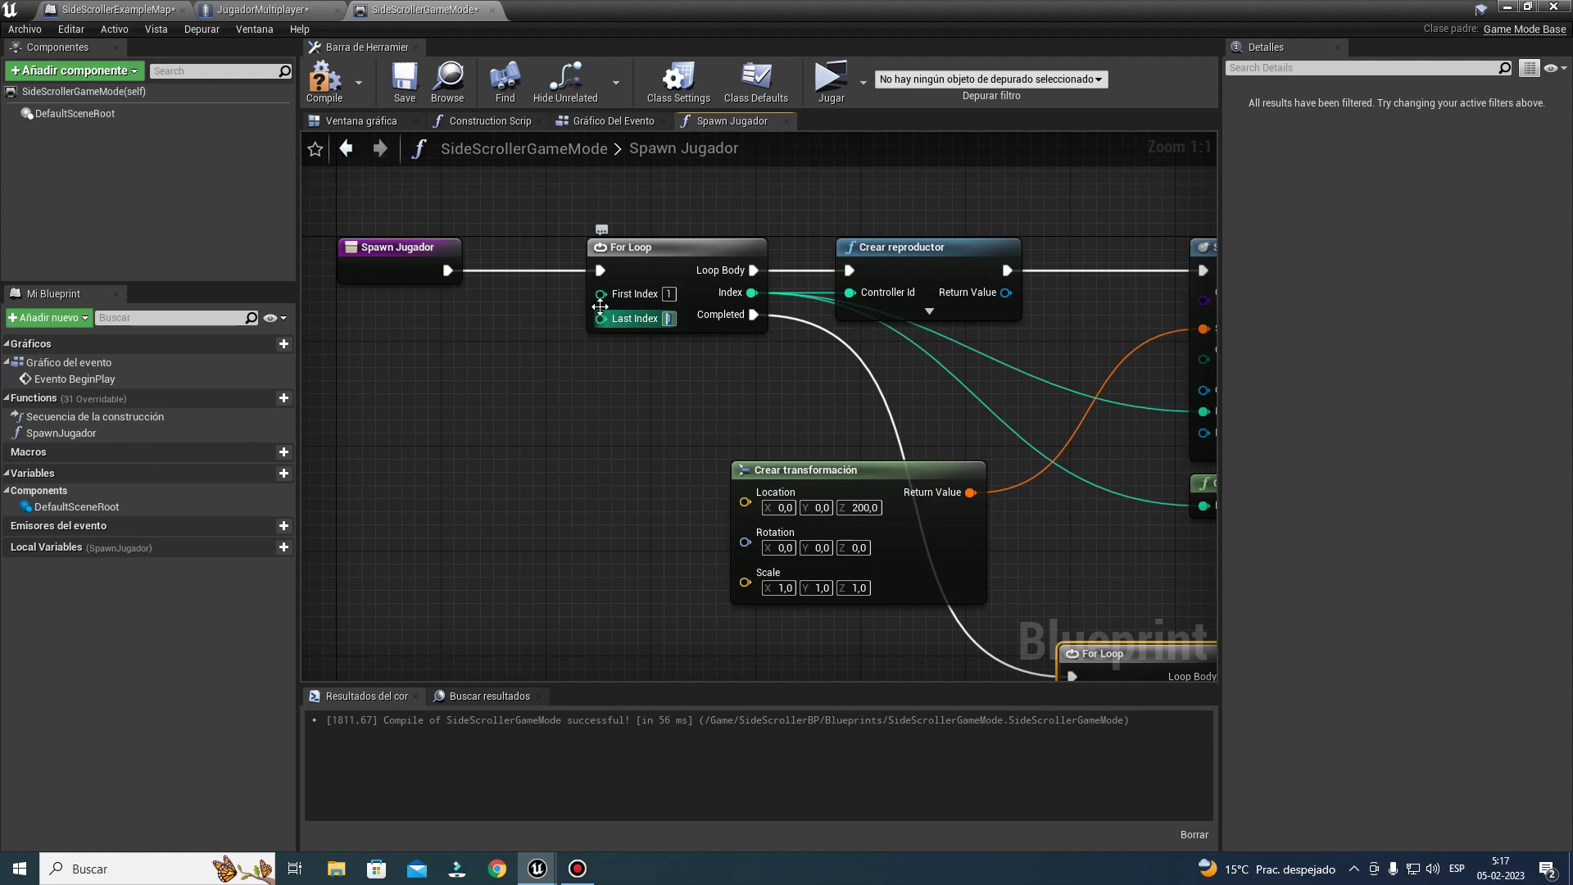
text(20)
right_drag(930, 488, 557, 306)
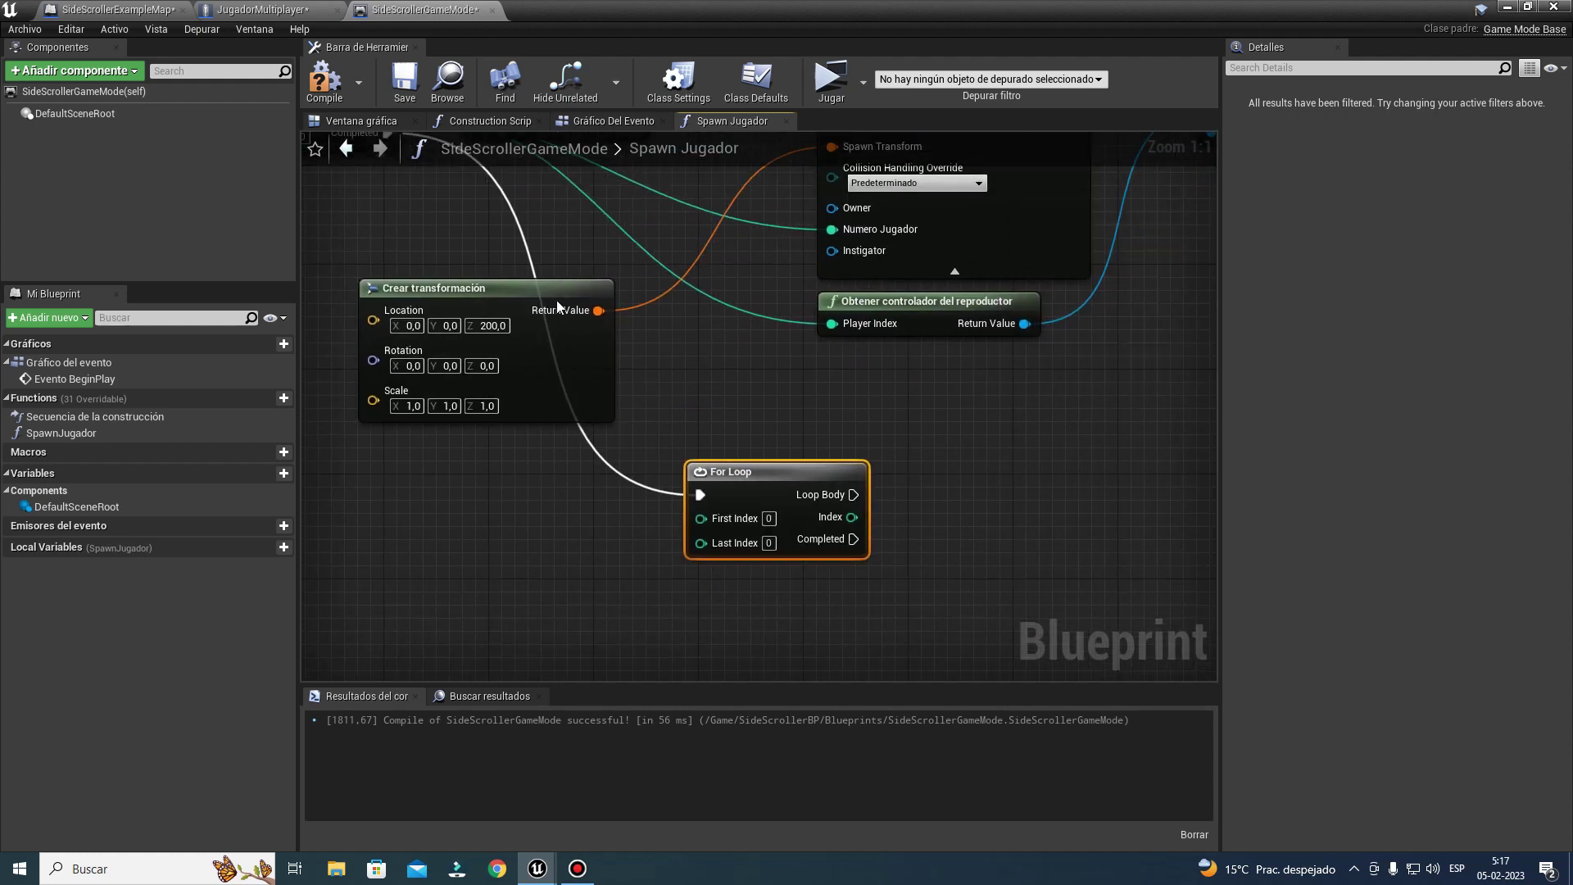
drag(704, 473, 677, 446)
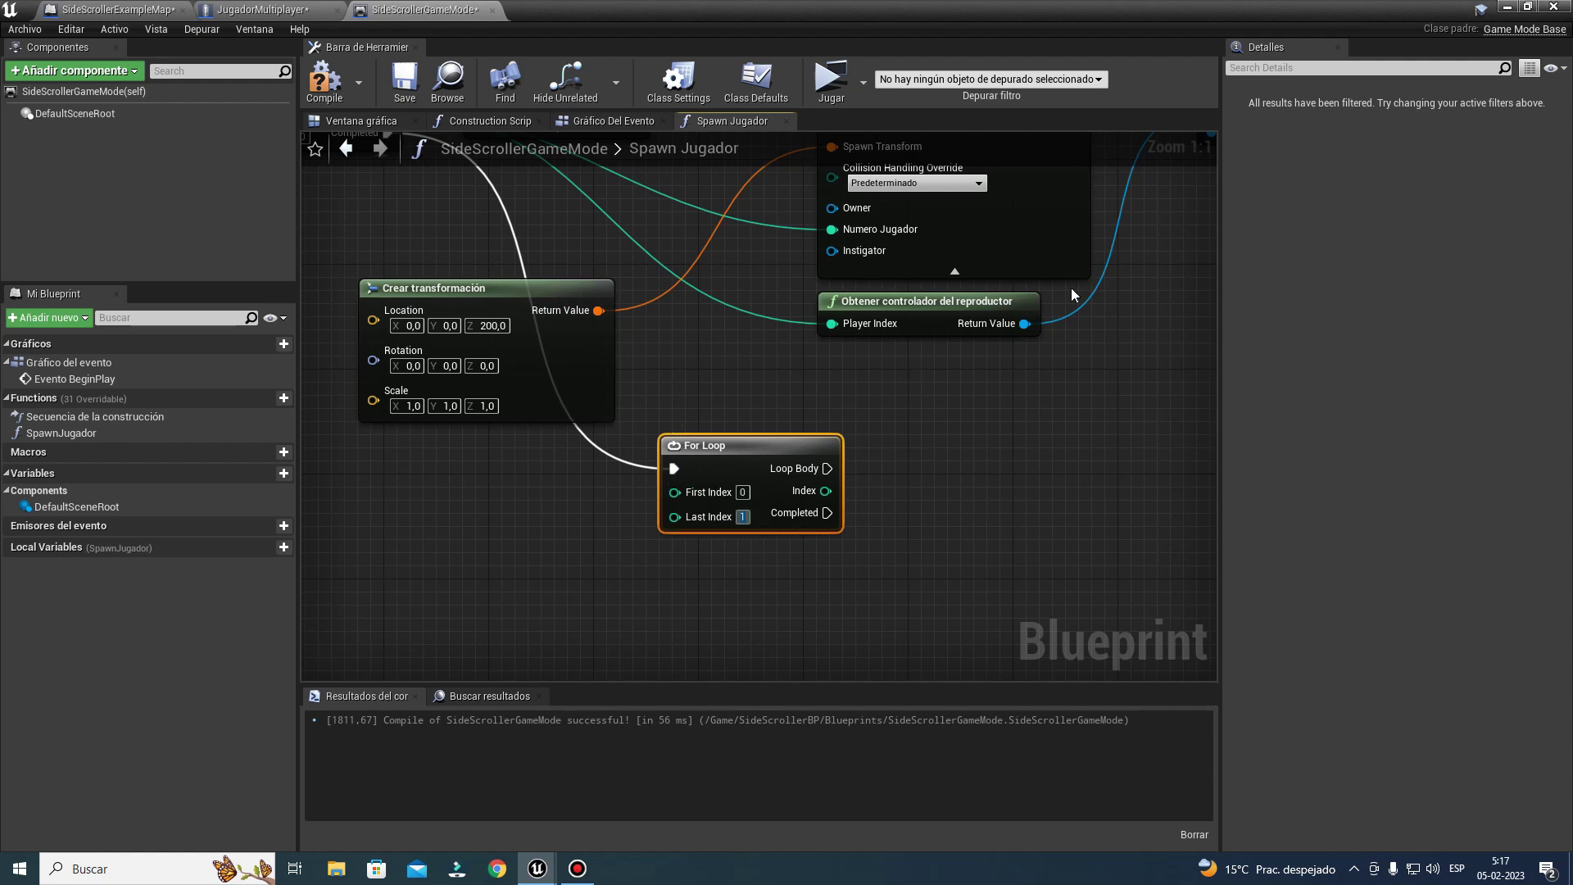
right_drag(1070, 288, 654, 407)
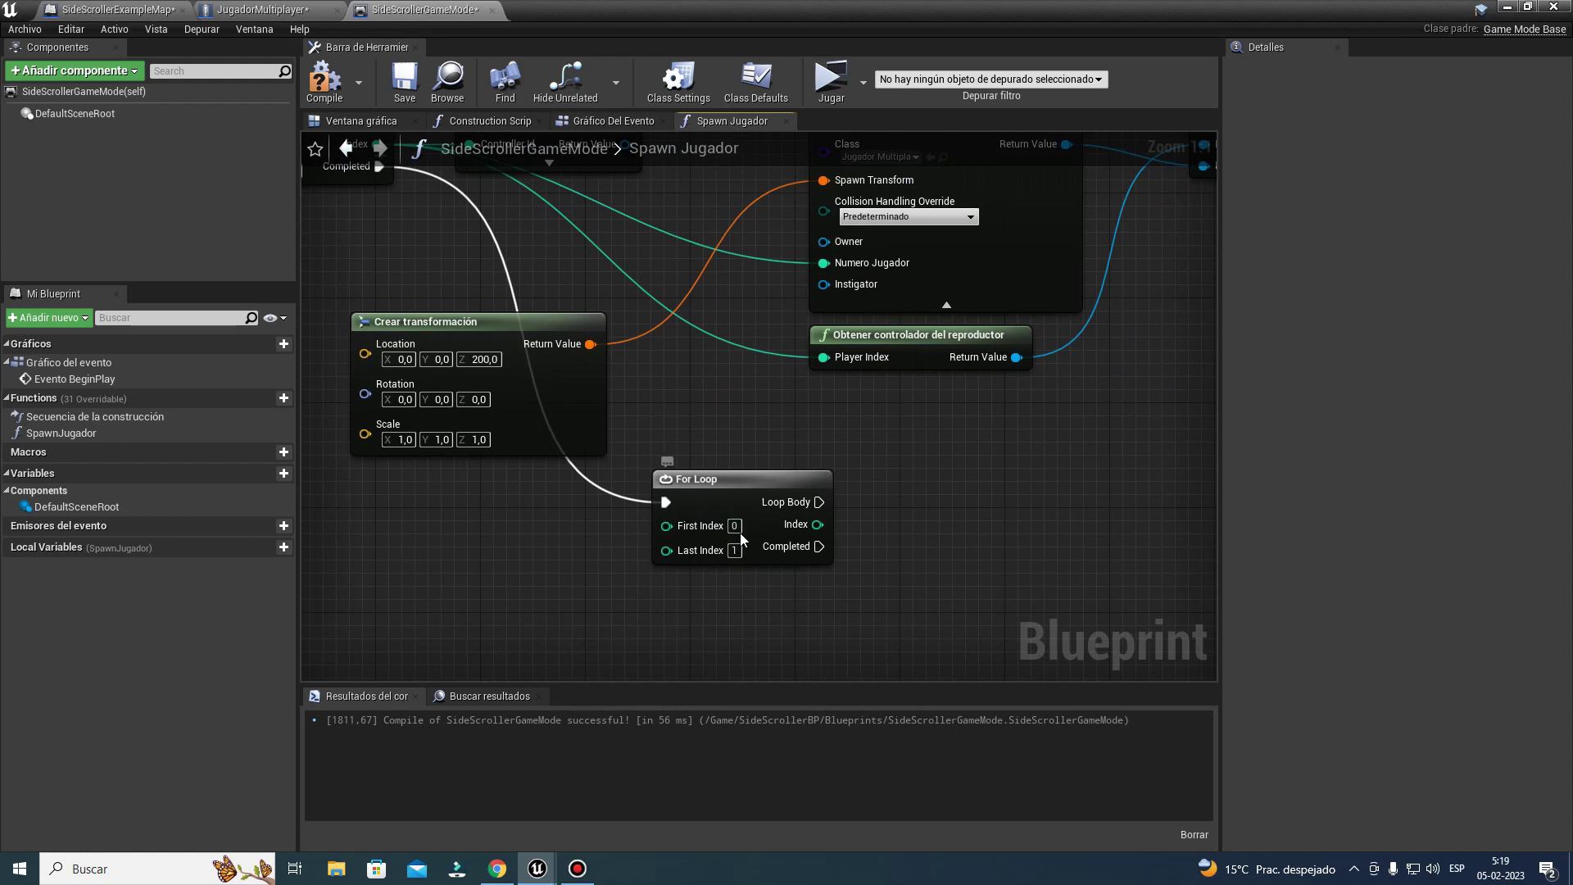
Step: Enter 2 as the second For Loop's Last Index and review the first loop chain
click(735, 551)
text(2)
right_drag(699, 357, 876, 373)
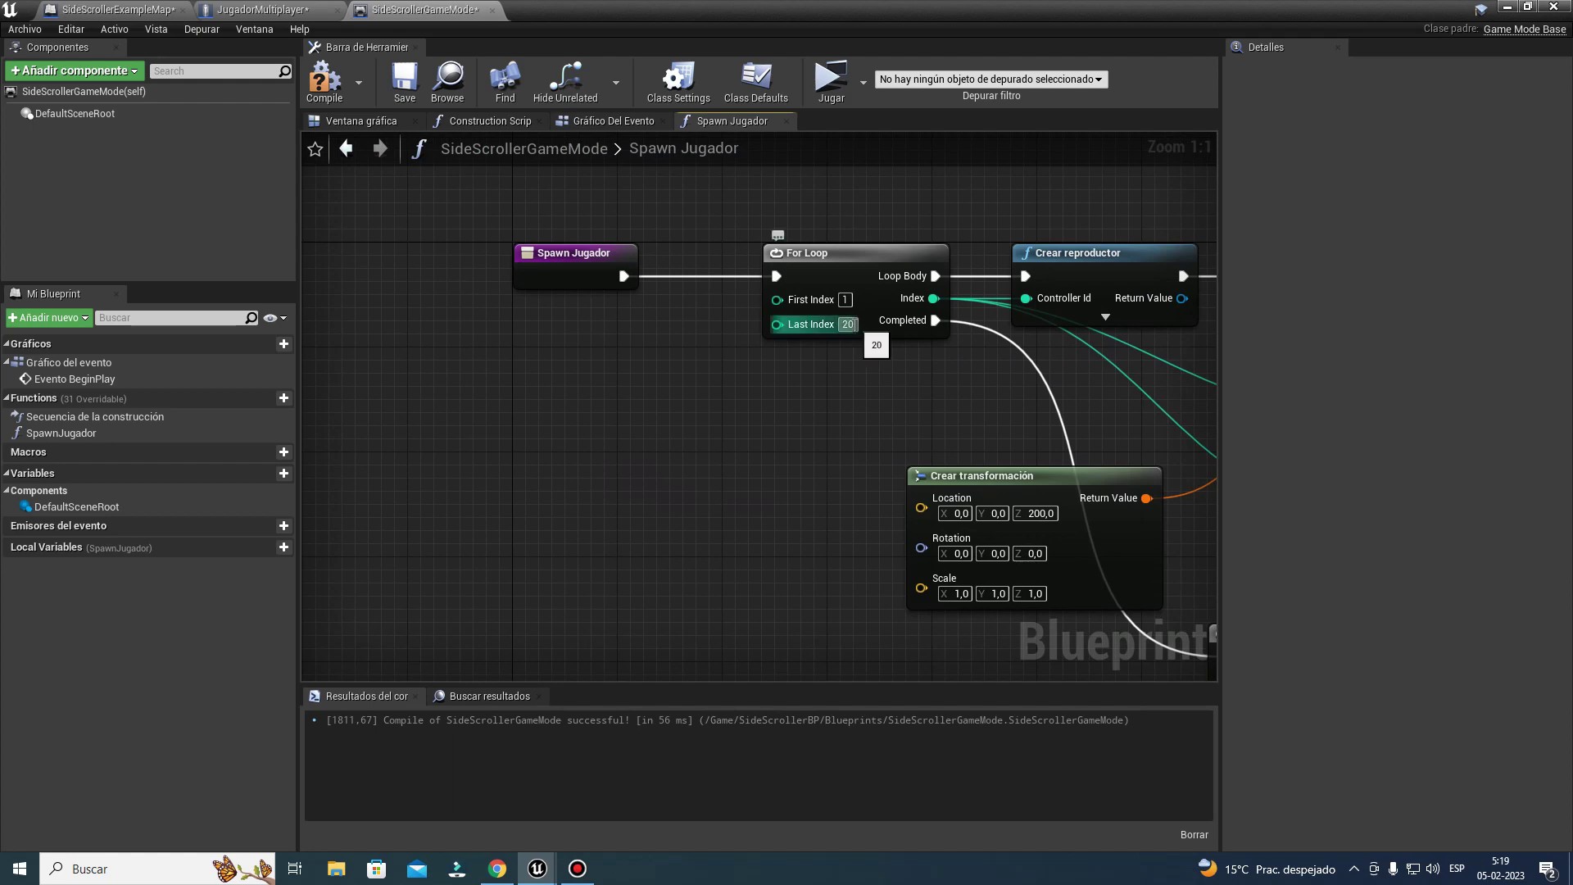
text(2)
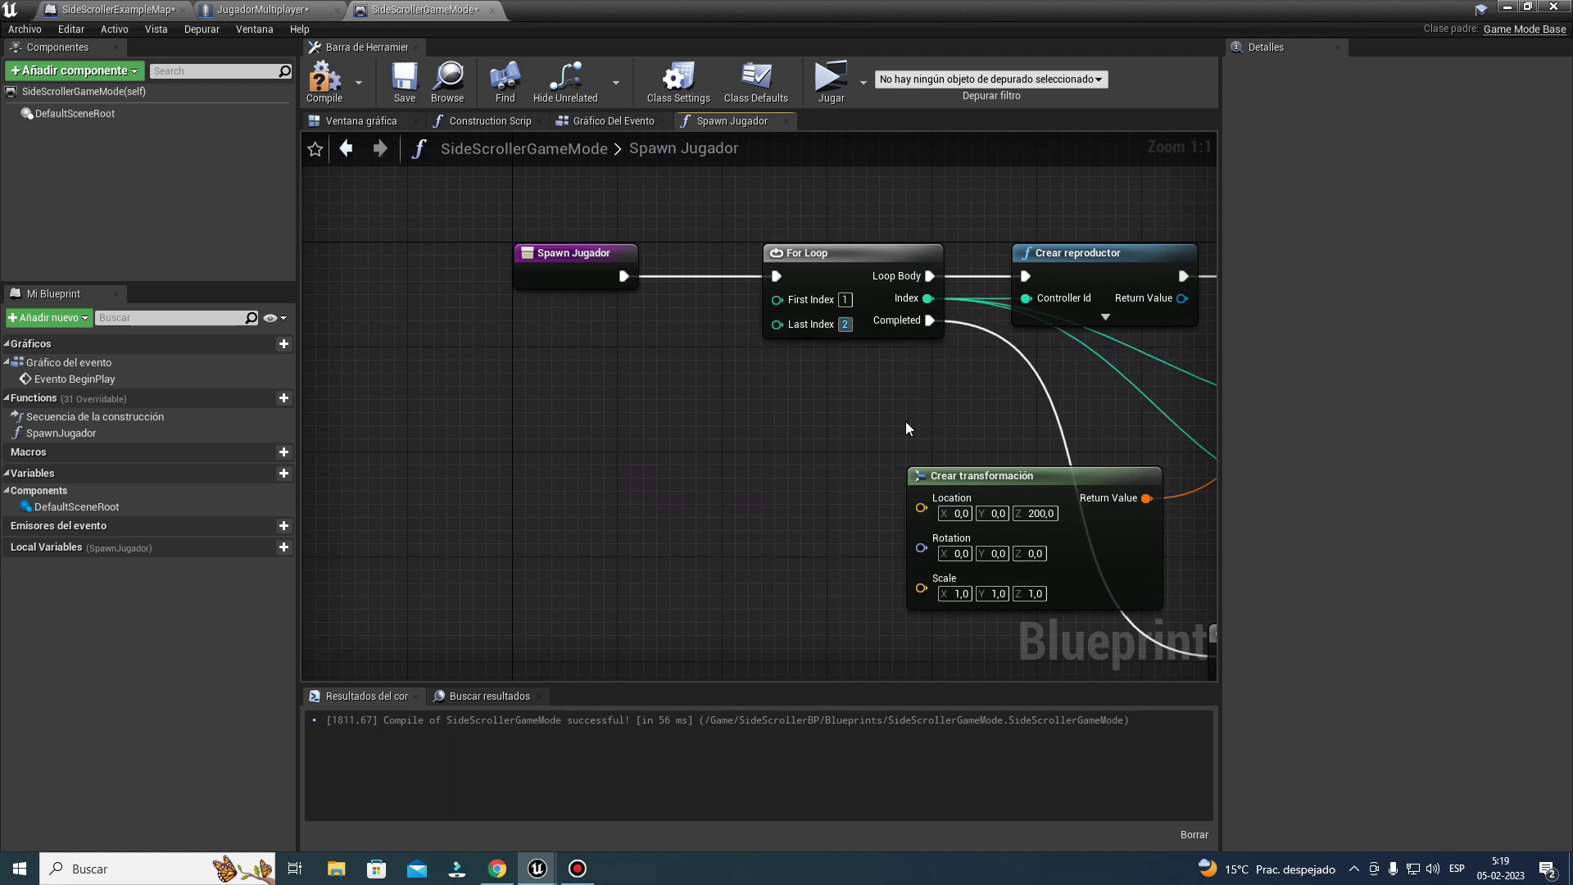
right_drag(738, 299, 548, 266)
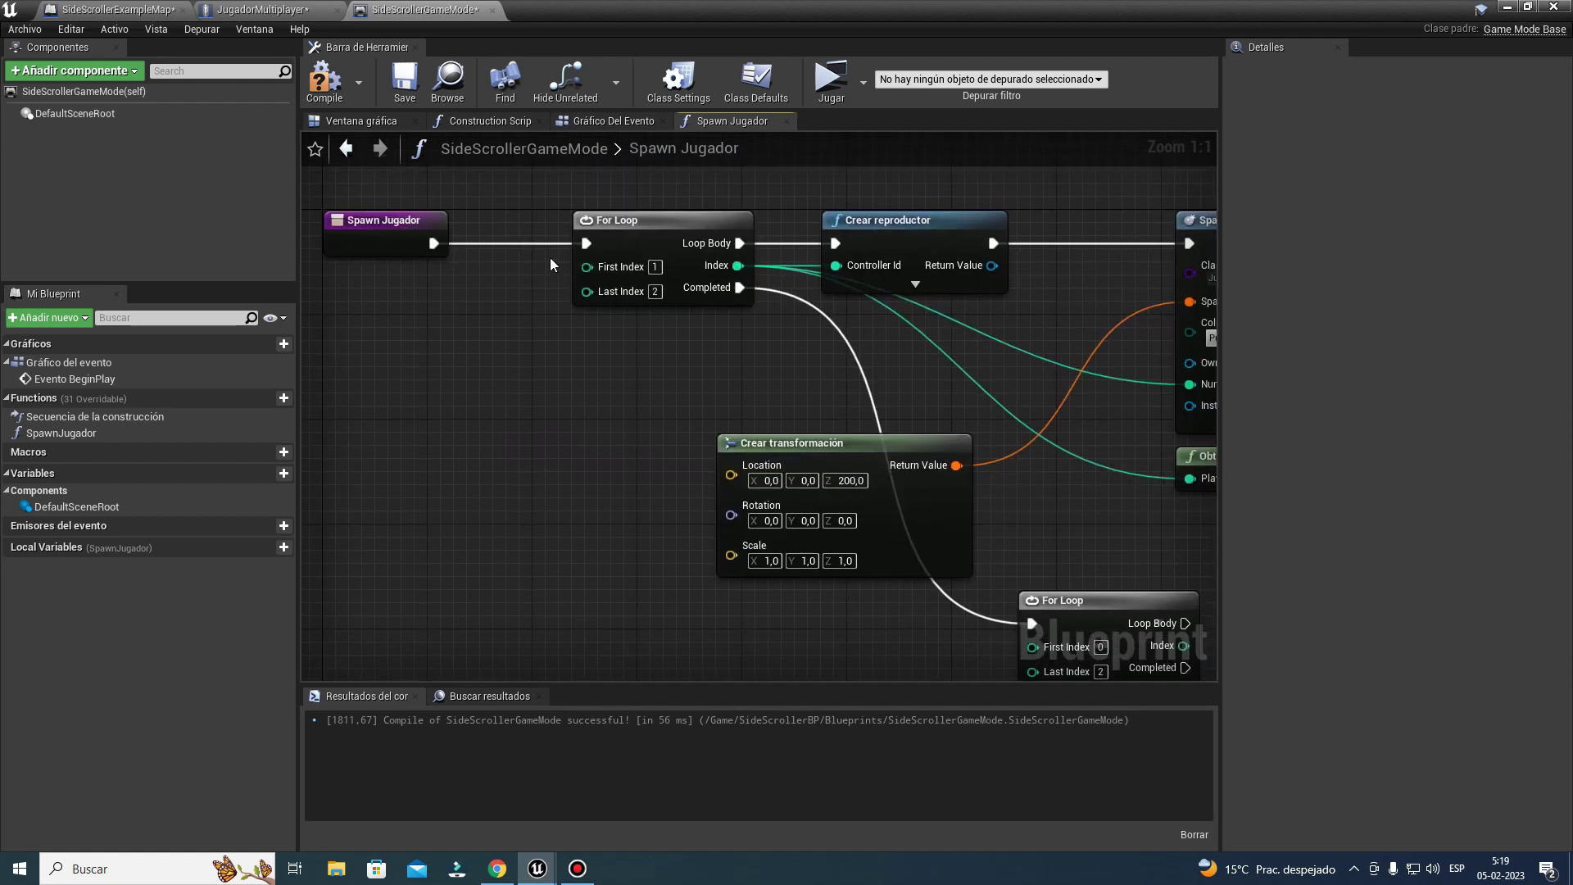
drag(656, 225, 629, 224)
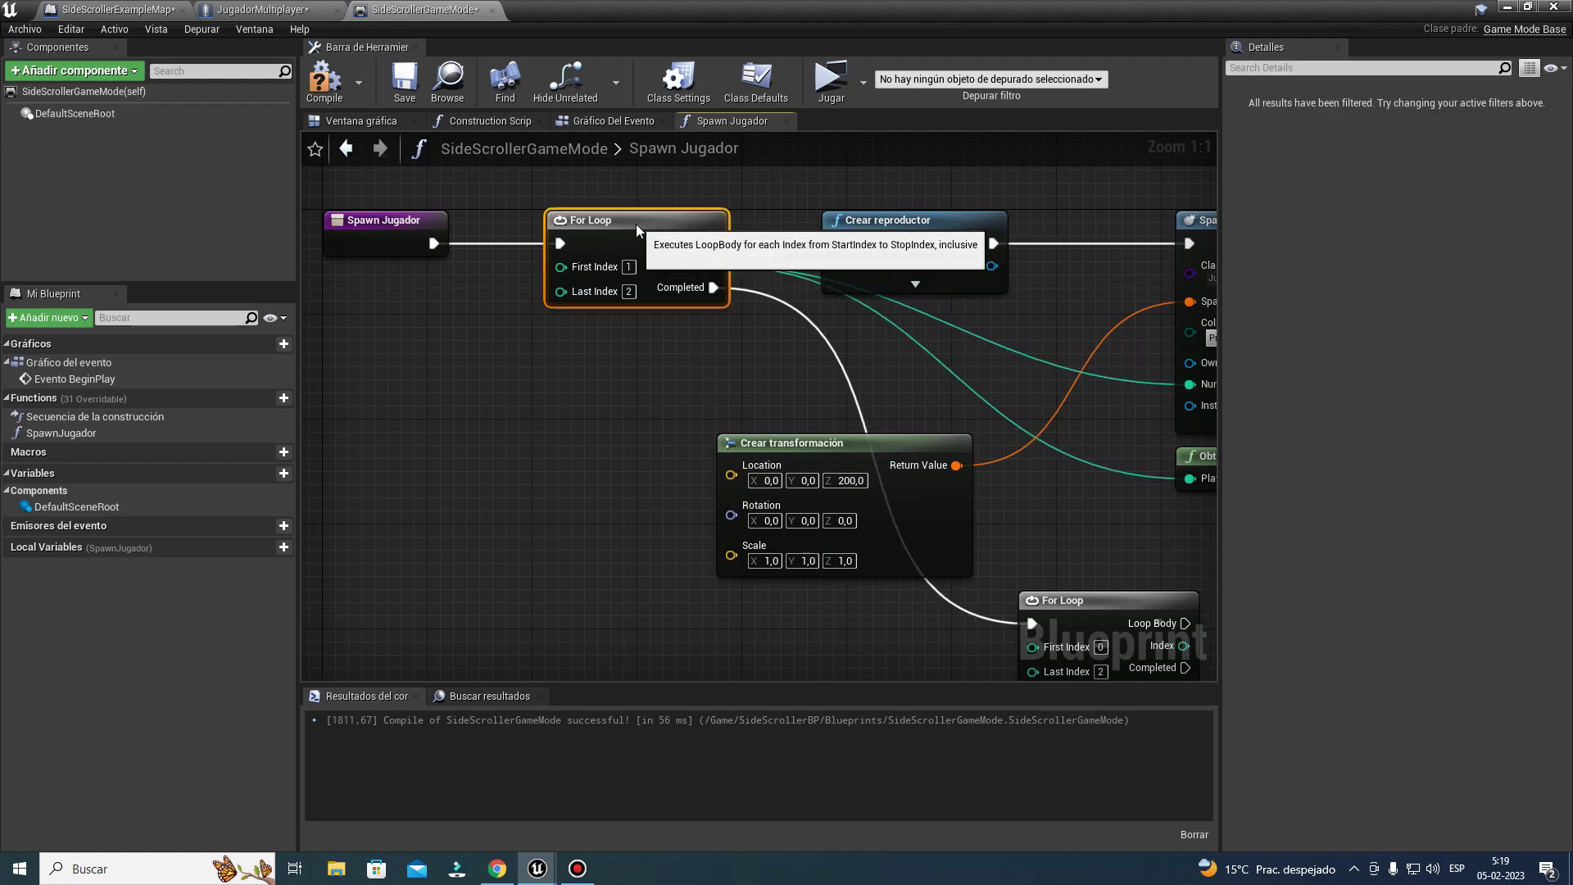
right_drag(887, 376, 665, 400)
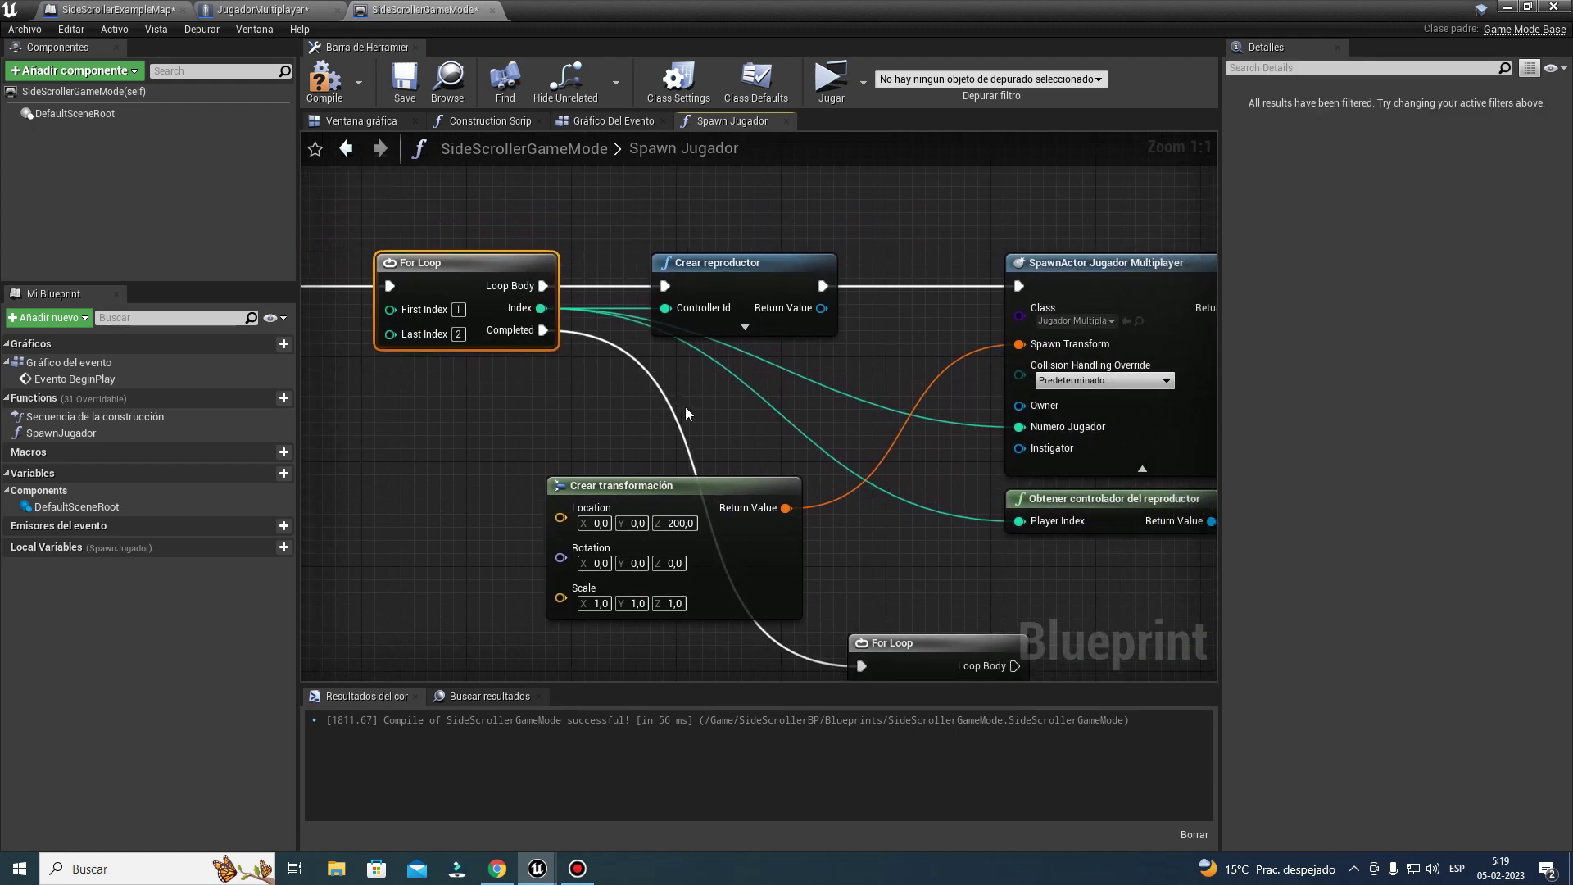
right_drag(428, 207, 710, 236)
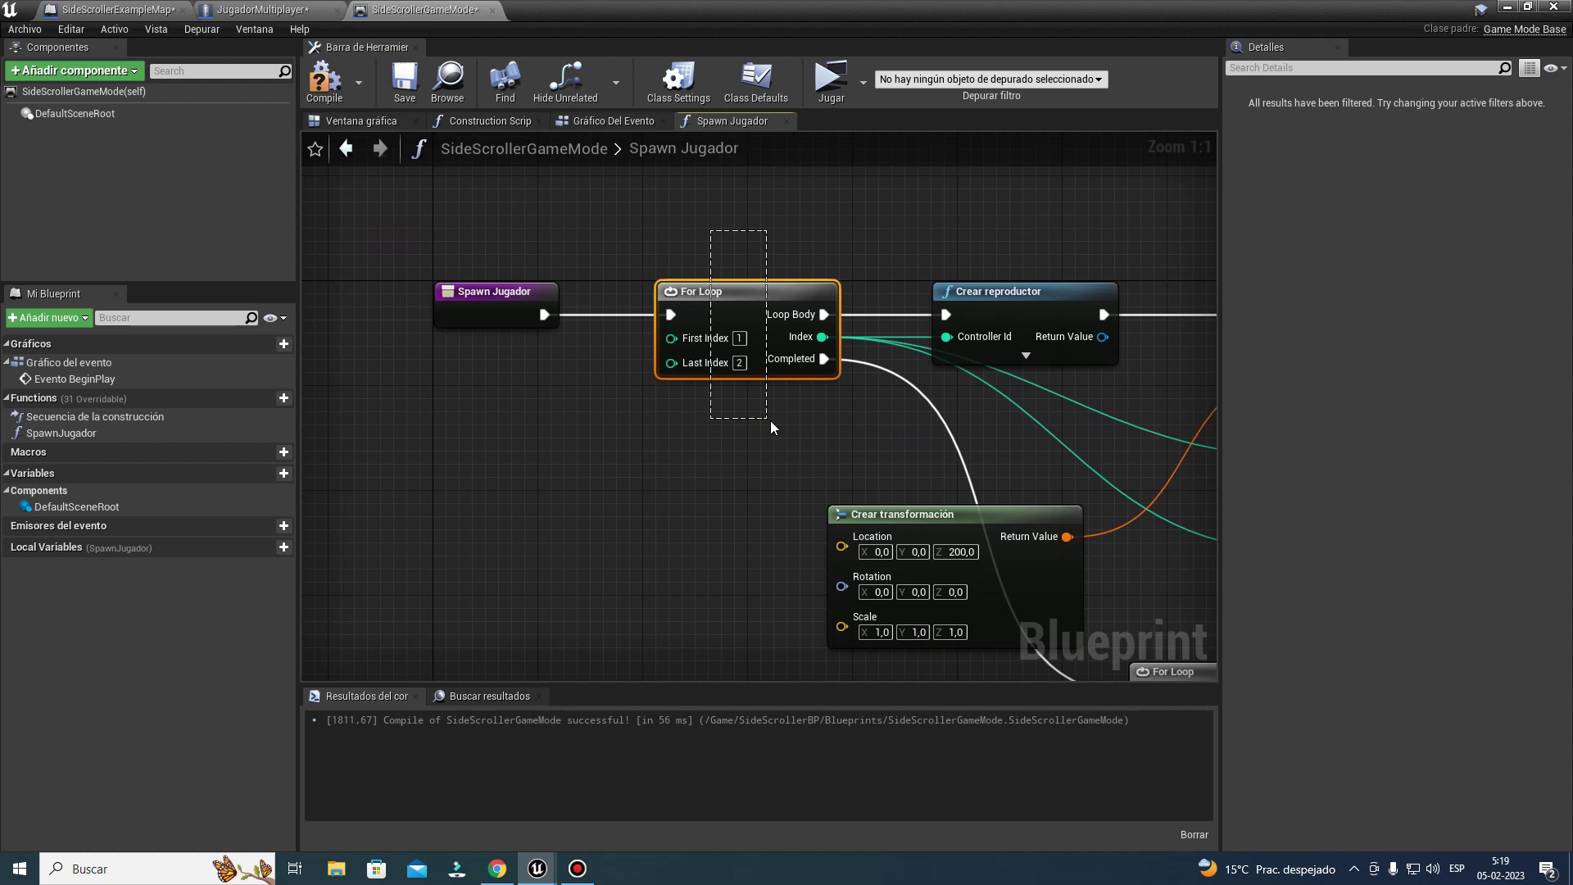
drag(712, 426, 766, 332)
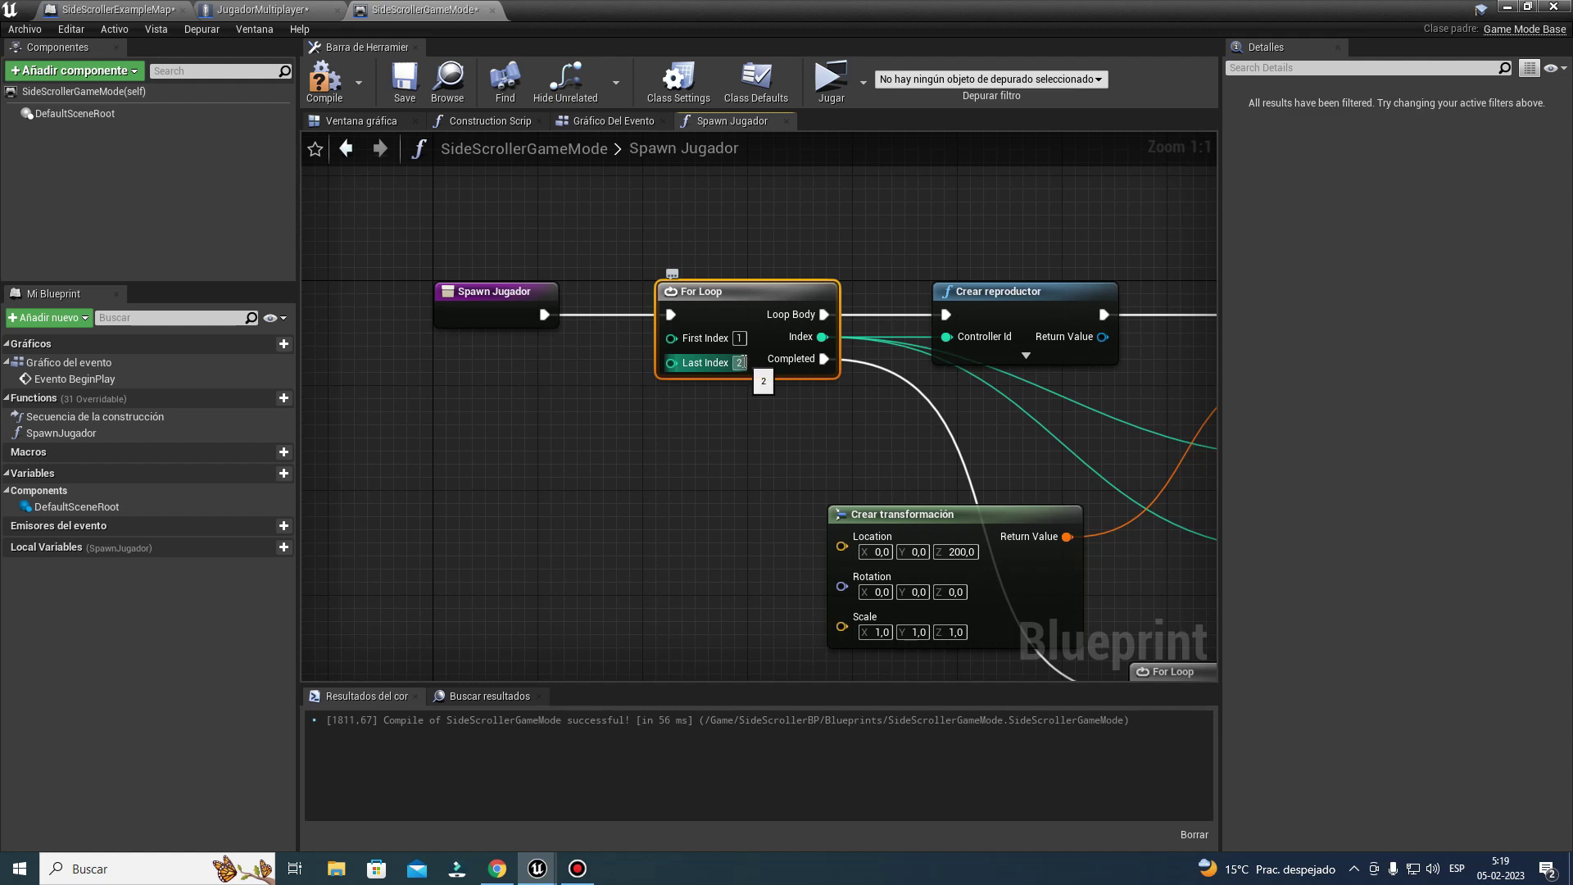
click(867, 457)
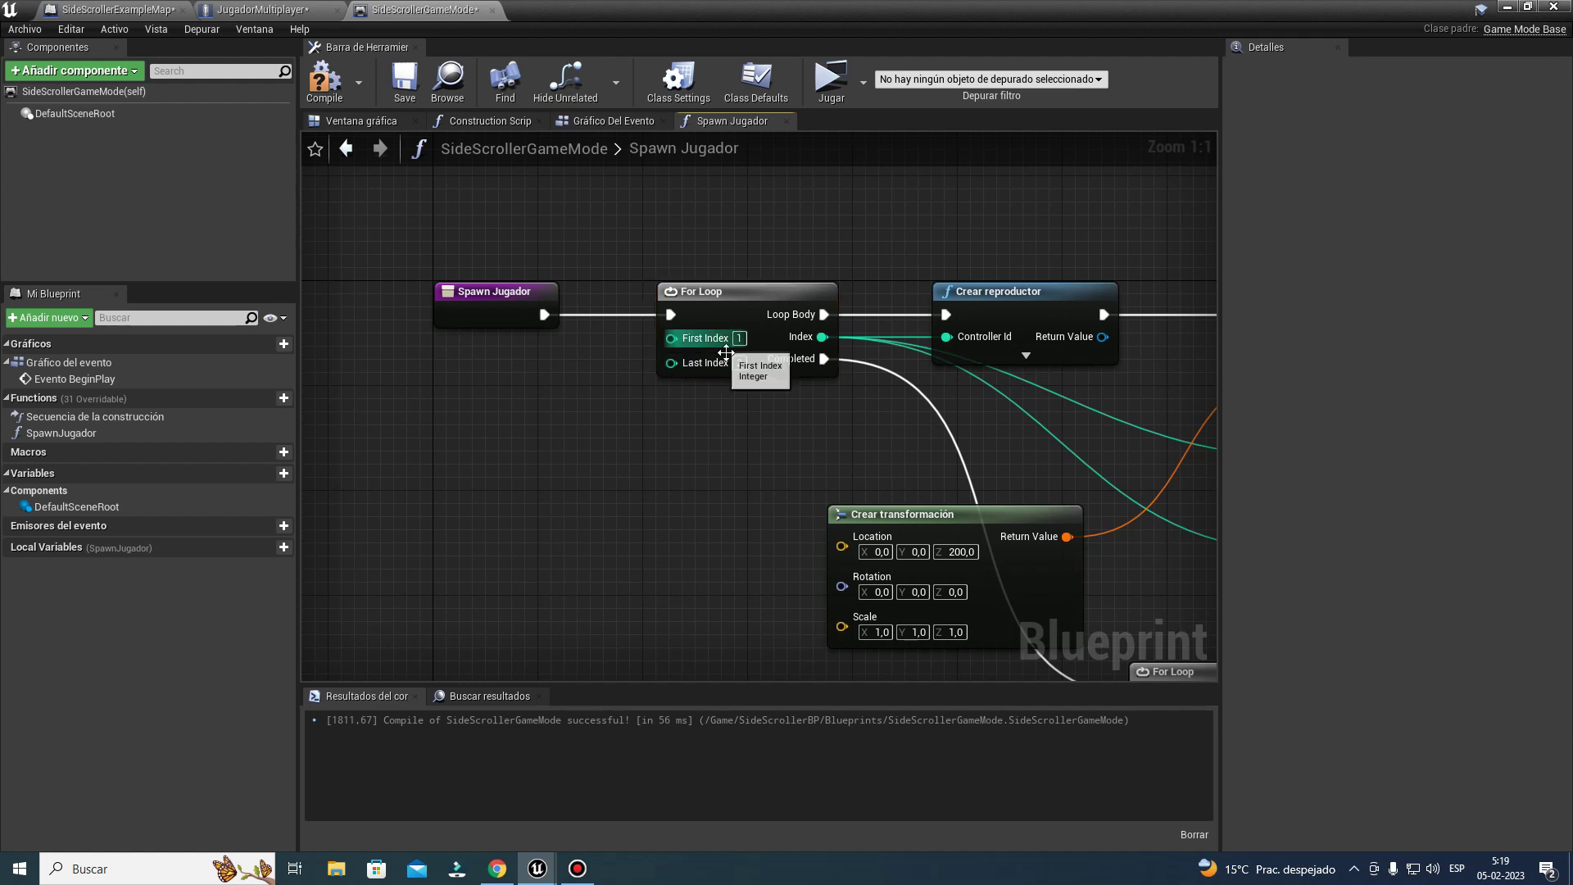
Step: Edit the second For Loop's First Index while comparing it with the first loop
right_drag(807, 432, 611, 337)
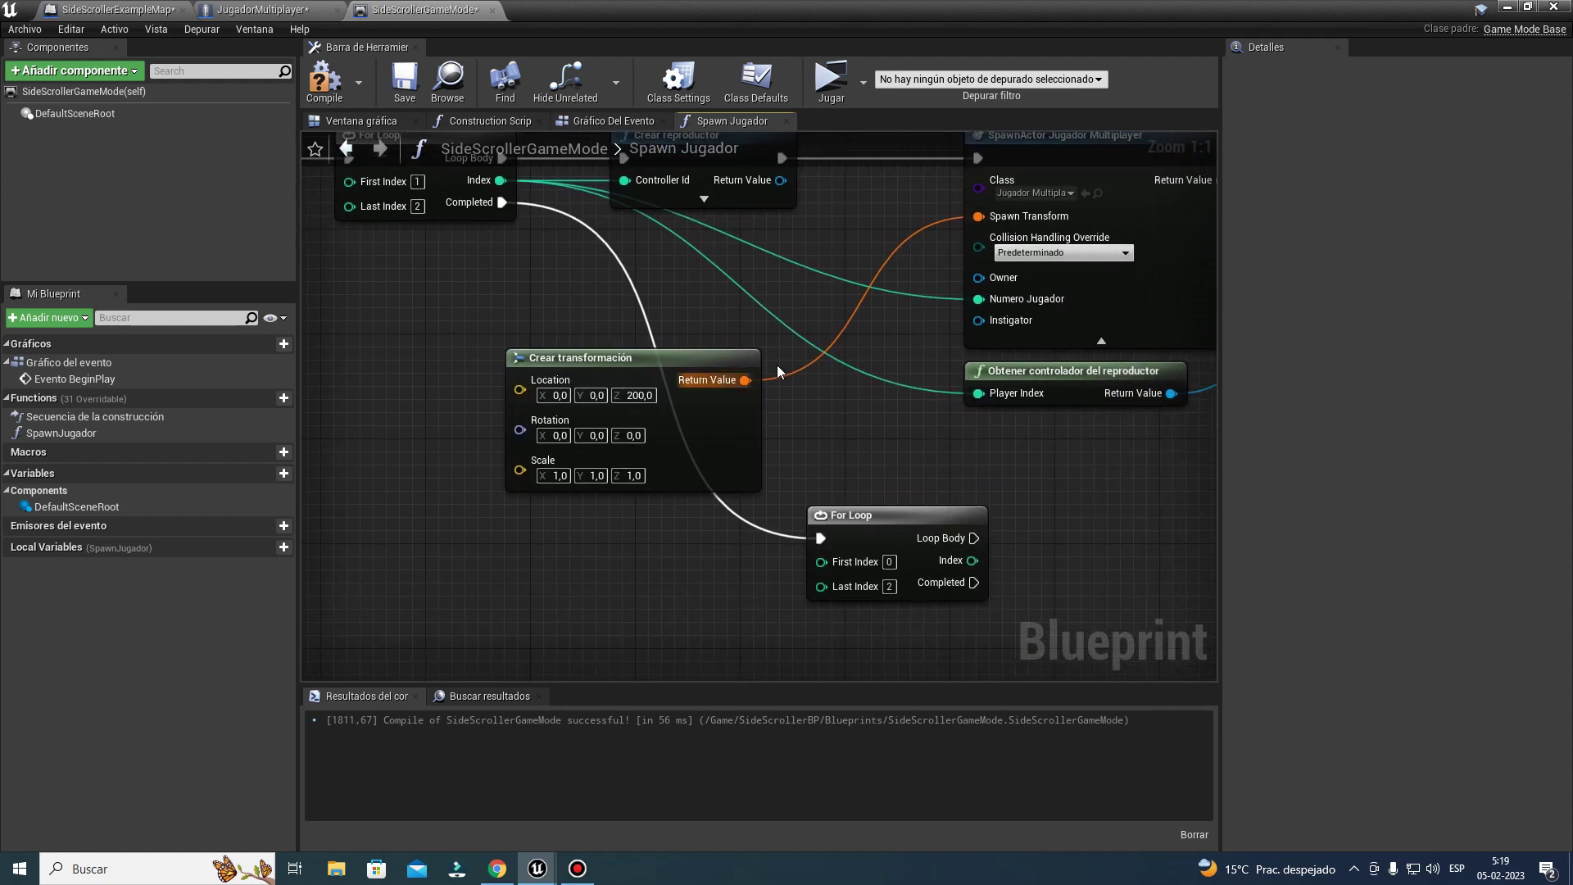
right_drag(777, 370, 893, 431)
click(1016, 592)
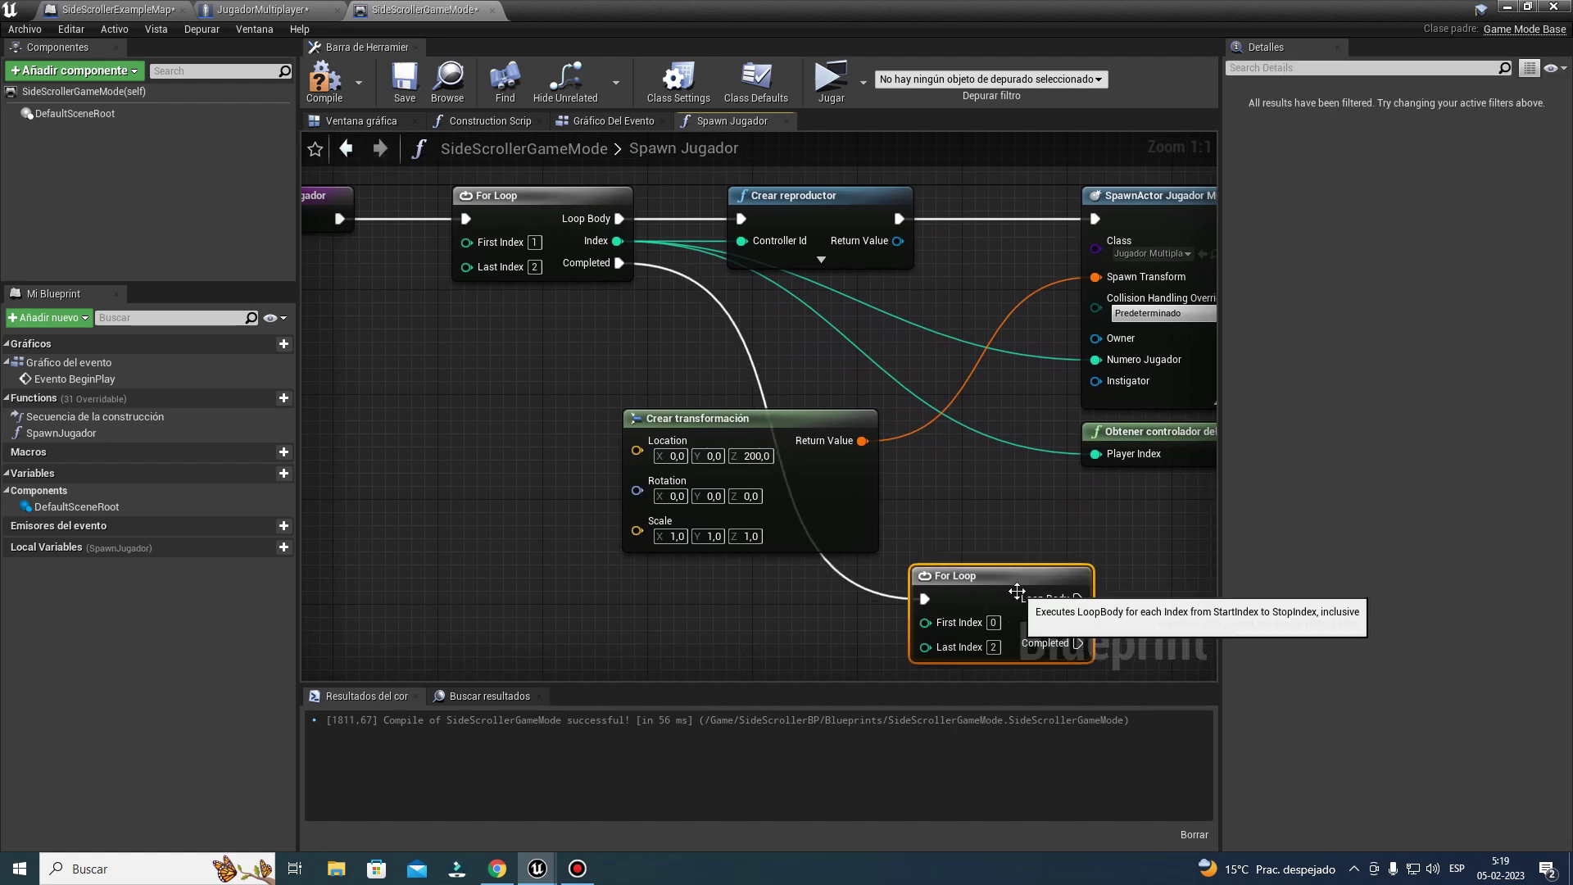
right_drag(1007, 636, 905, 591)
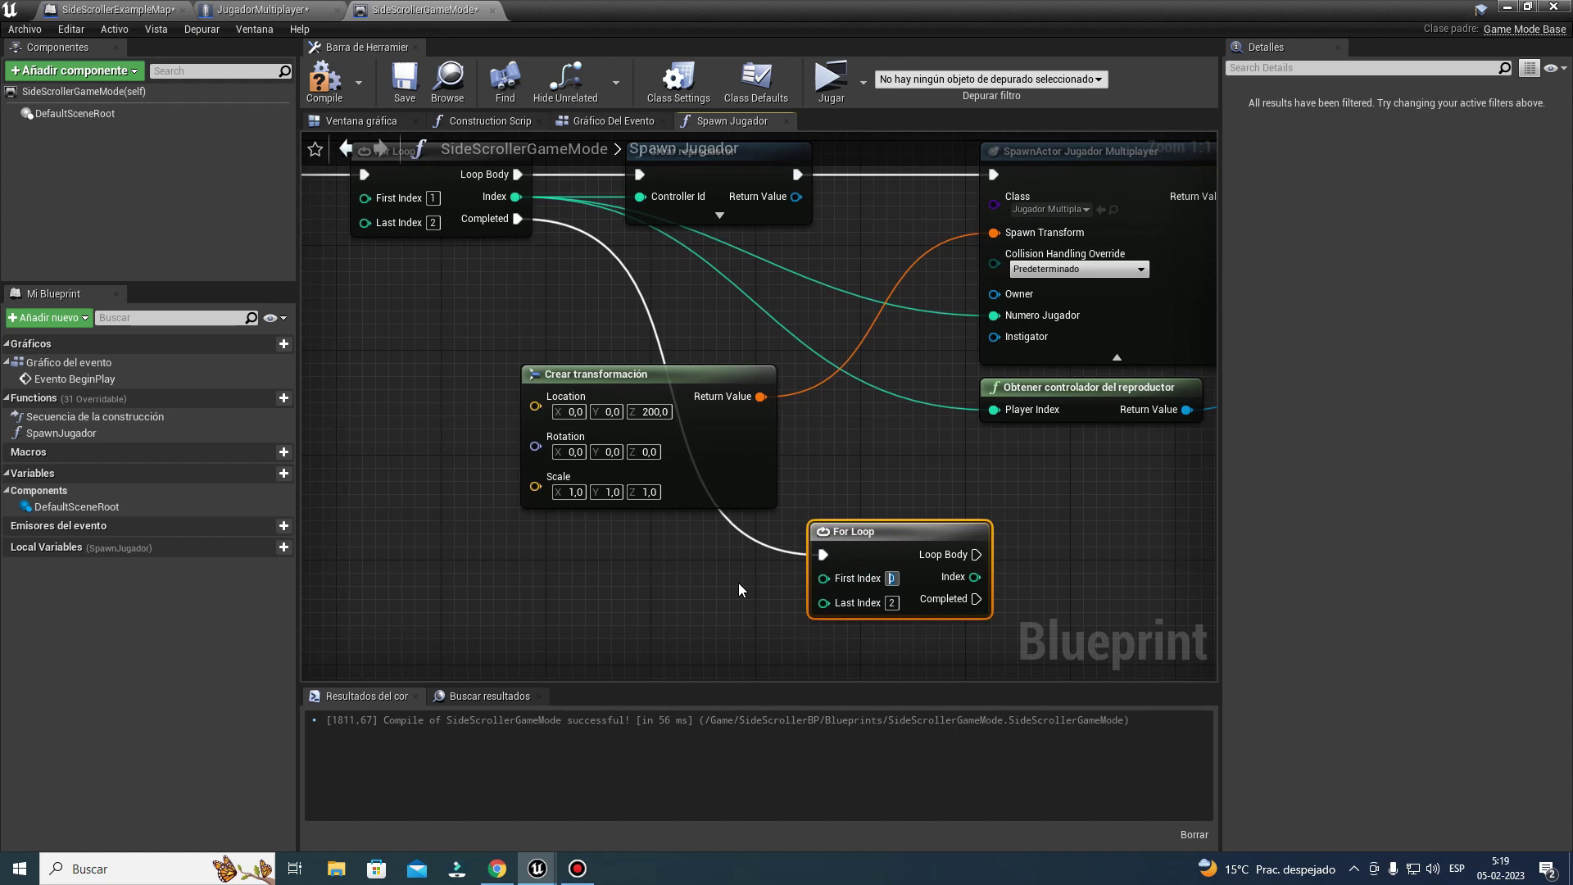
click(891, 577)
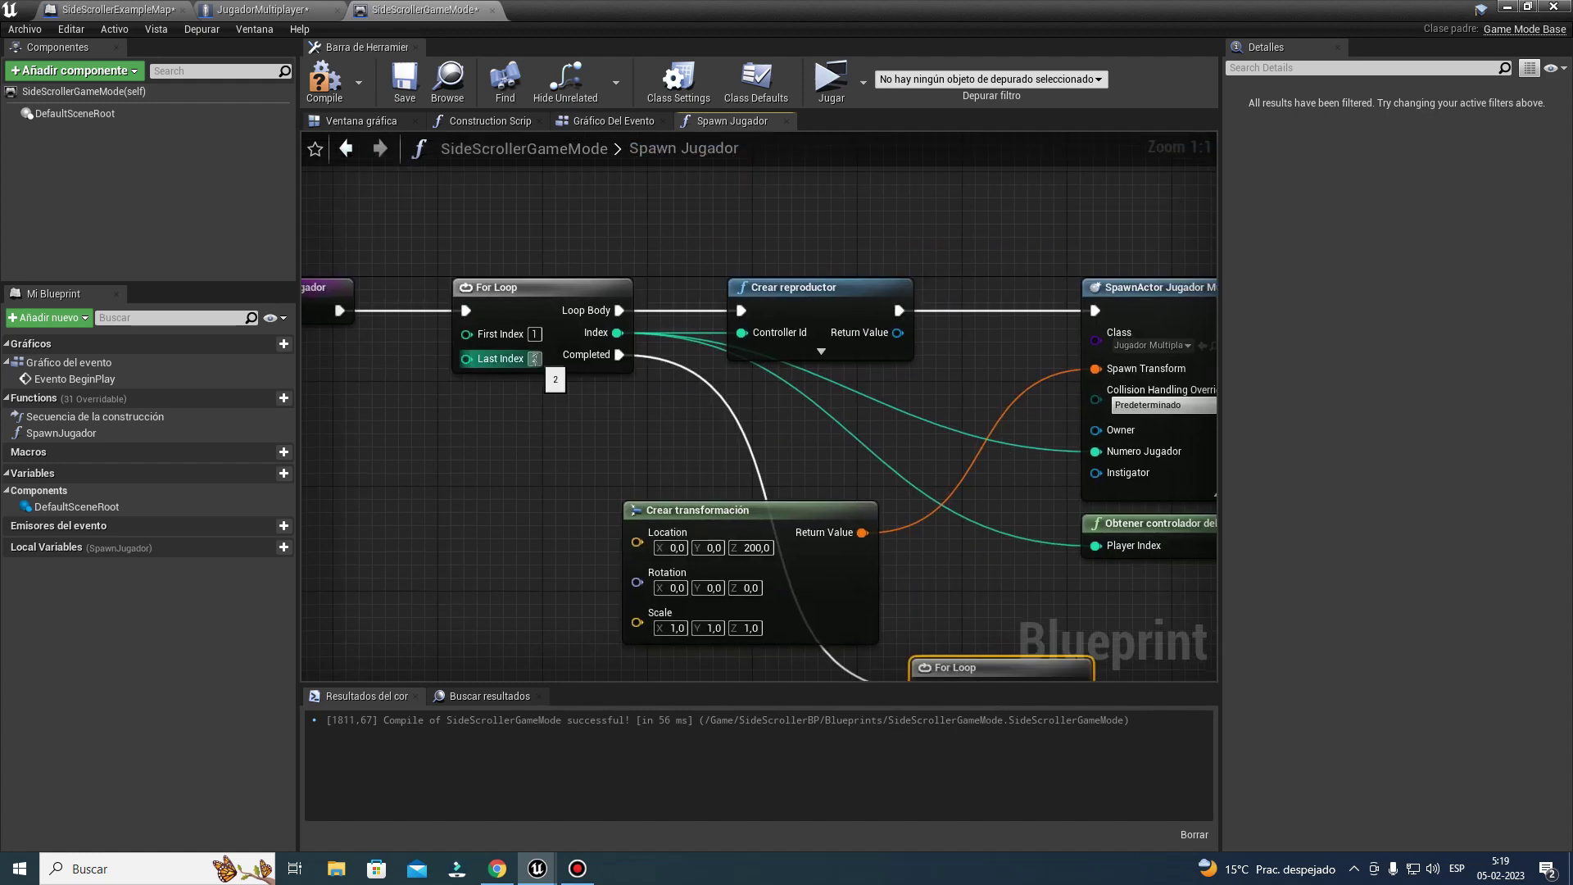
right_drag(967, 654, 735, 587)
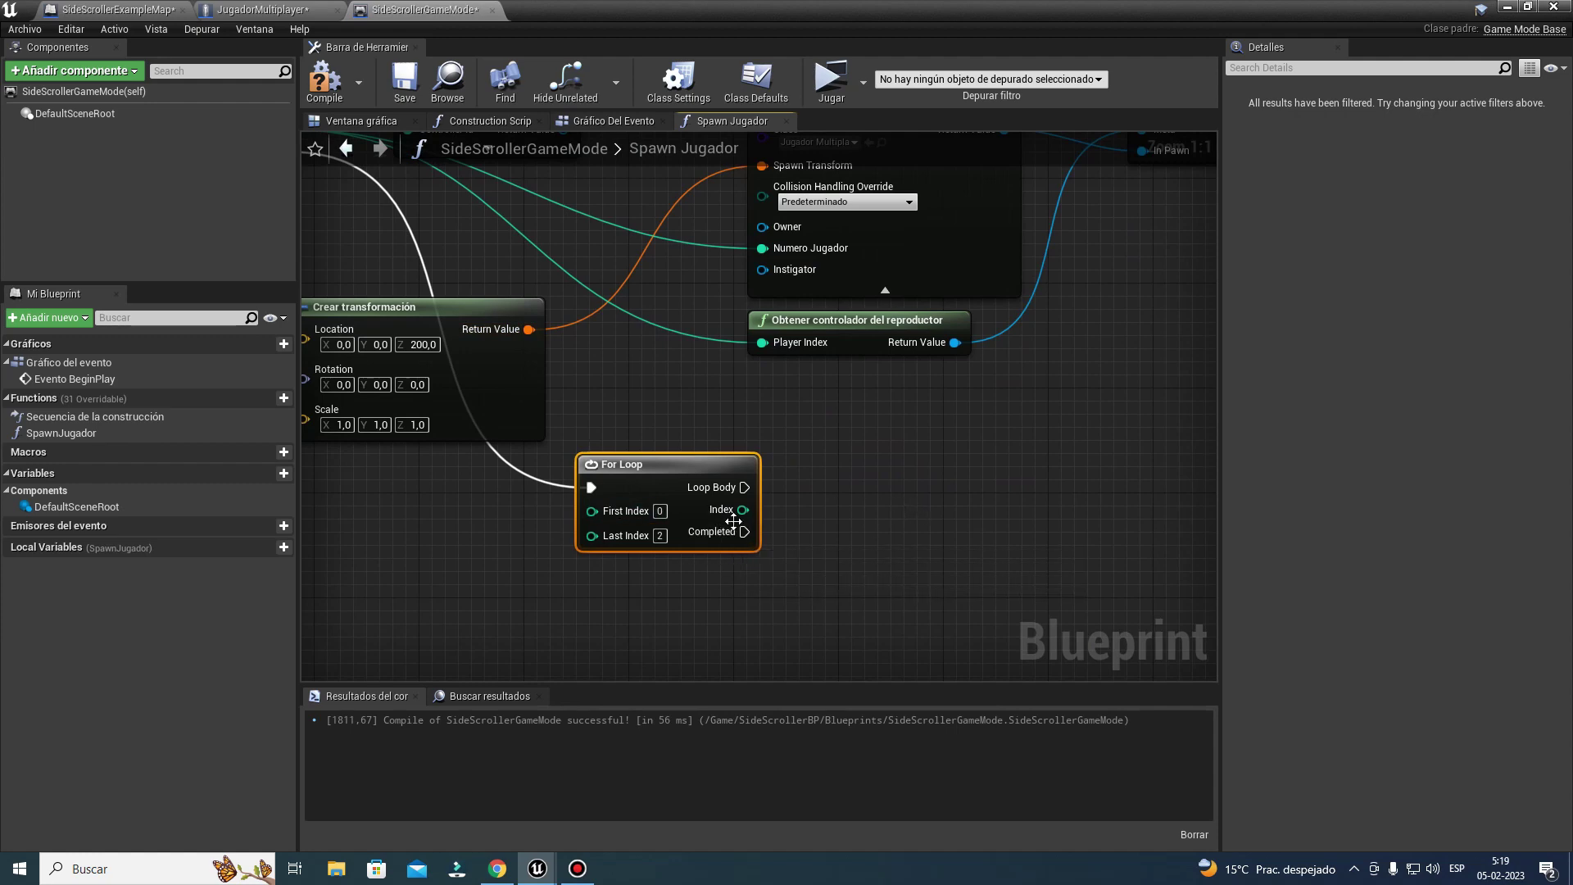
right_drag(663, 453, 910, 507)
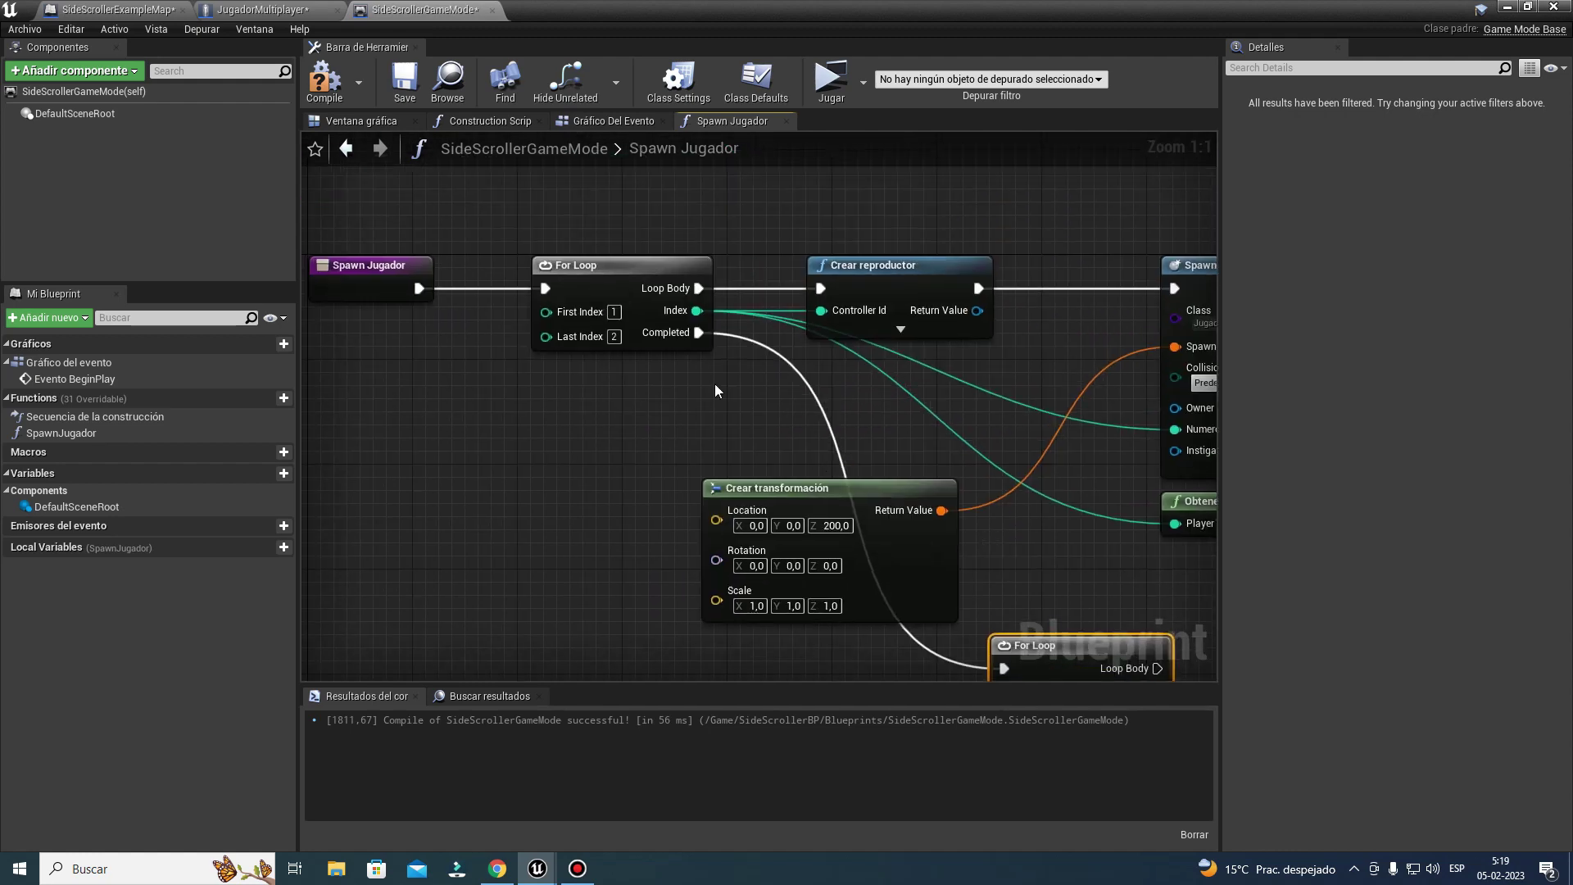
right_drag(893, 383, 963, 442)
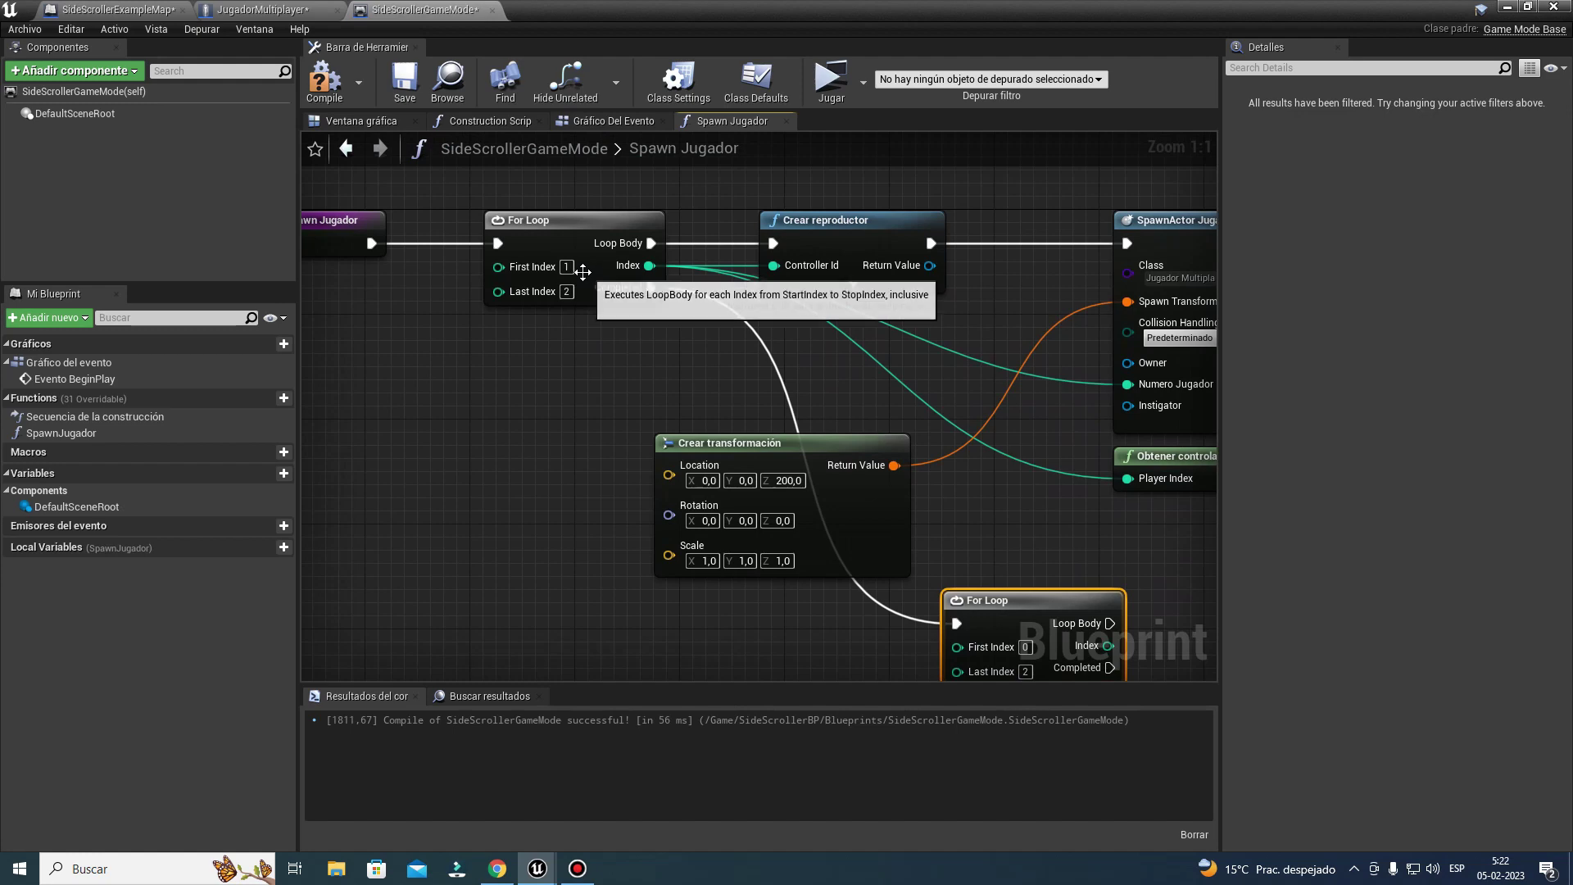
right_drag(834, 464, 659, 287)
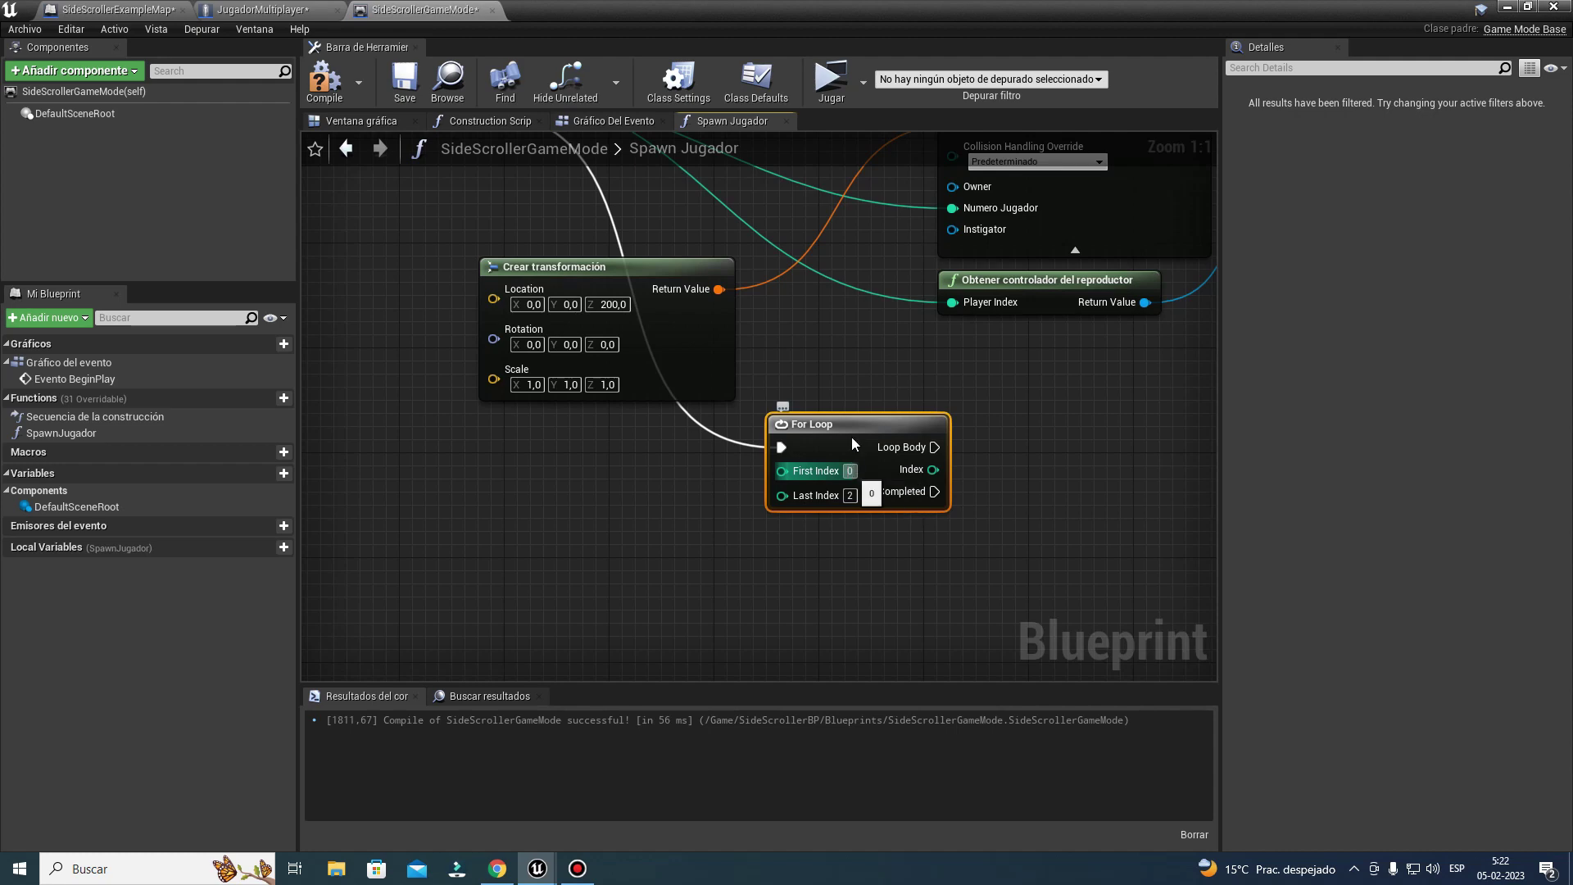
right_drag(852, 444, 1029, 602)
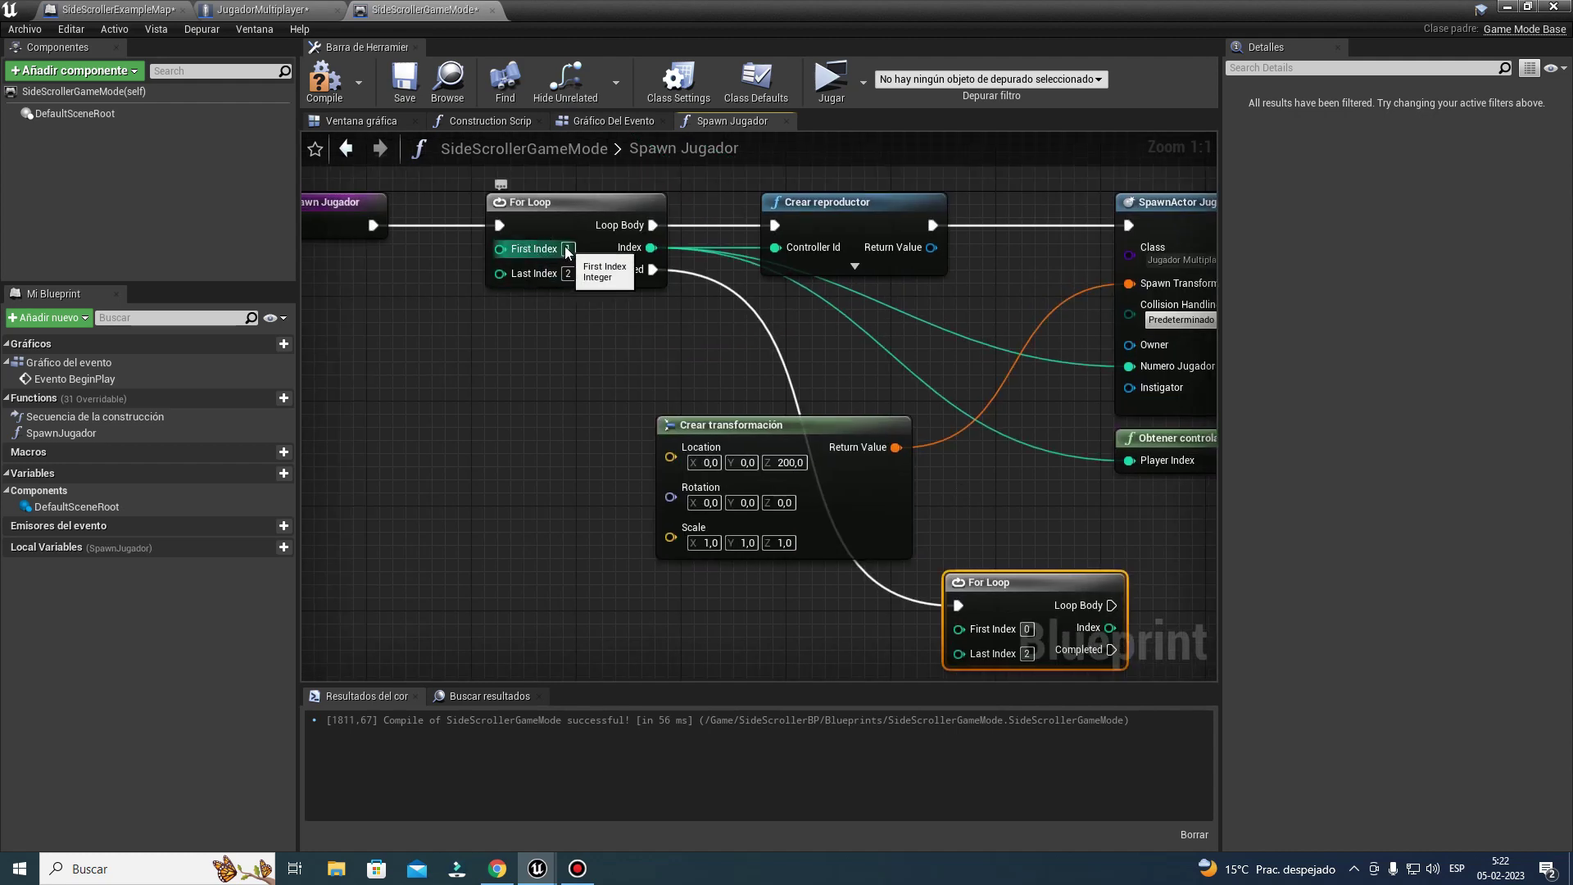
right_drag(774, 389, 648, 305)
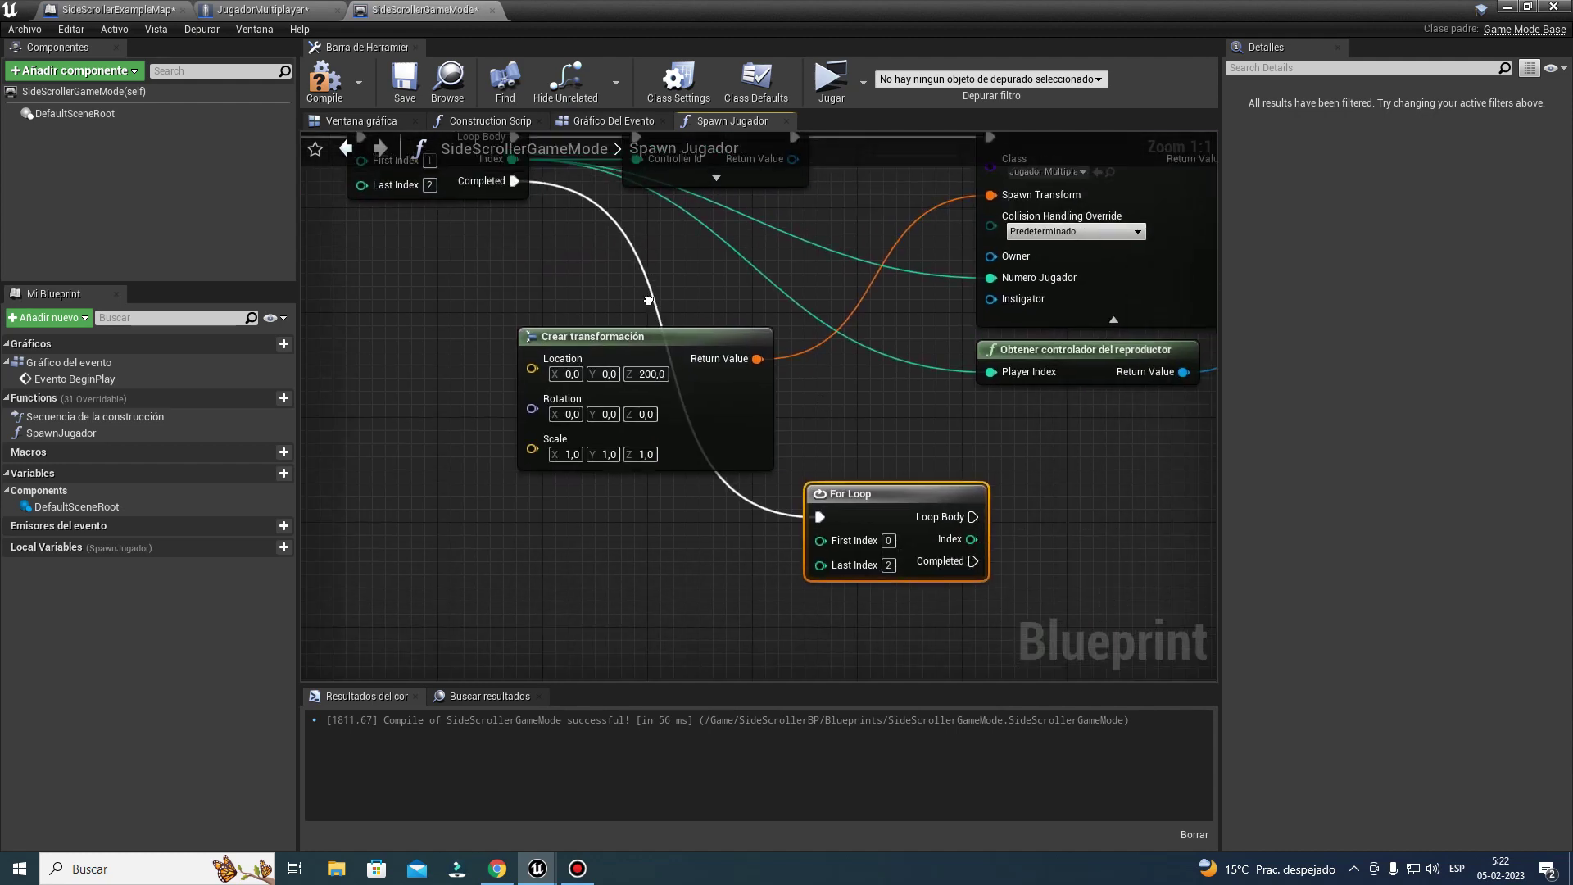
right_drag(505, 225, 737, 335)
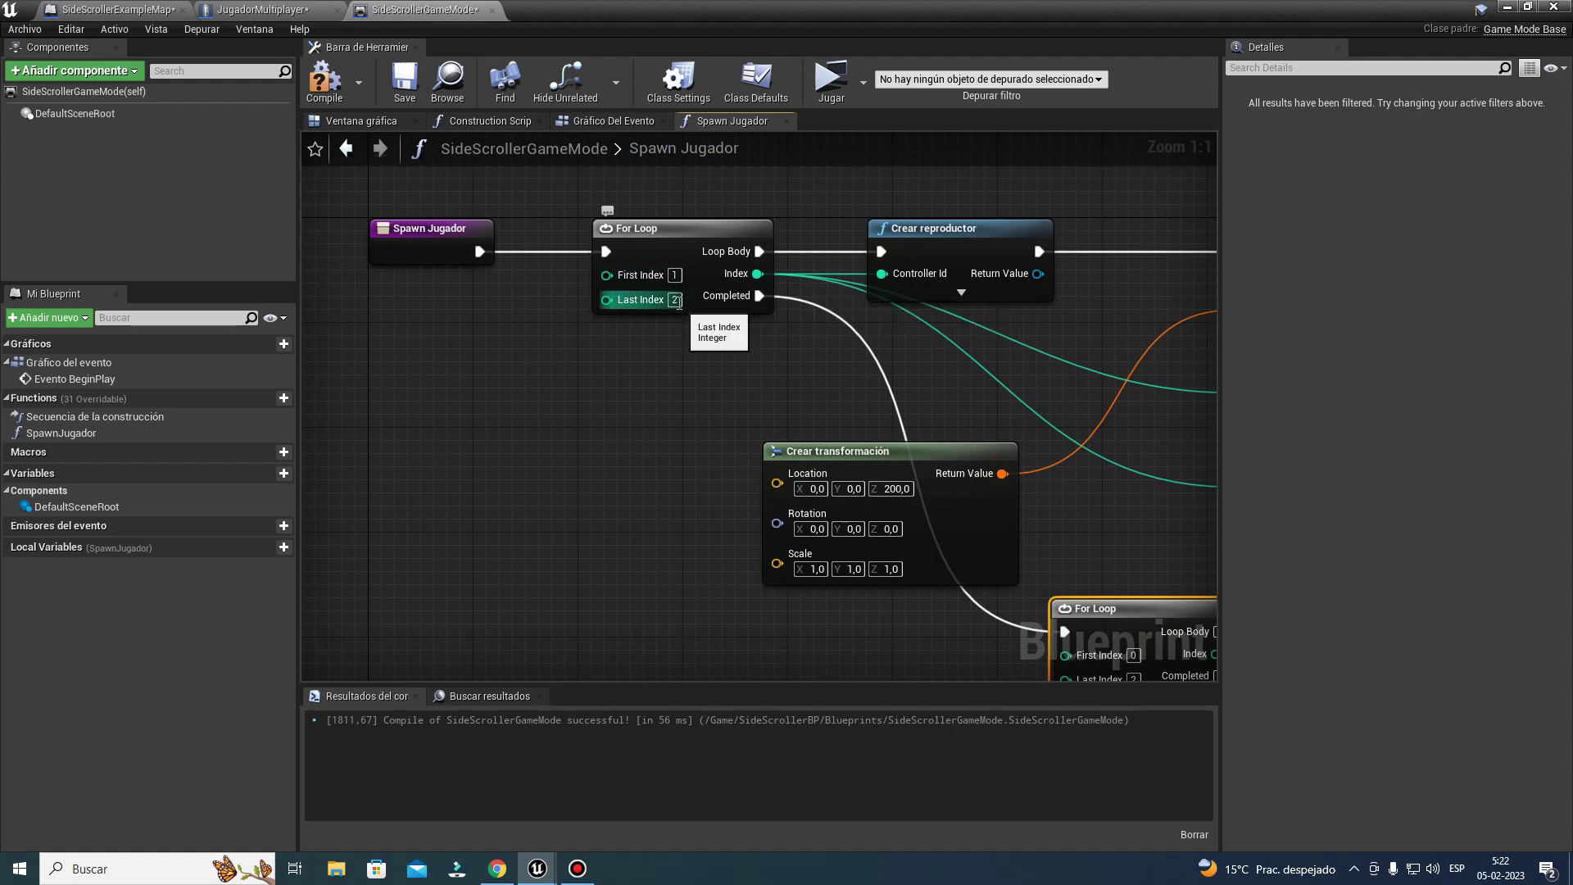
Step: Try Last Index values 3 and 4 on the For Loops
click(674, 300)
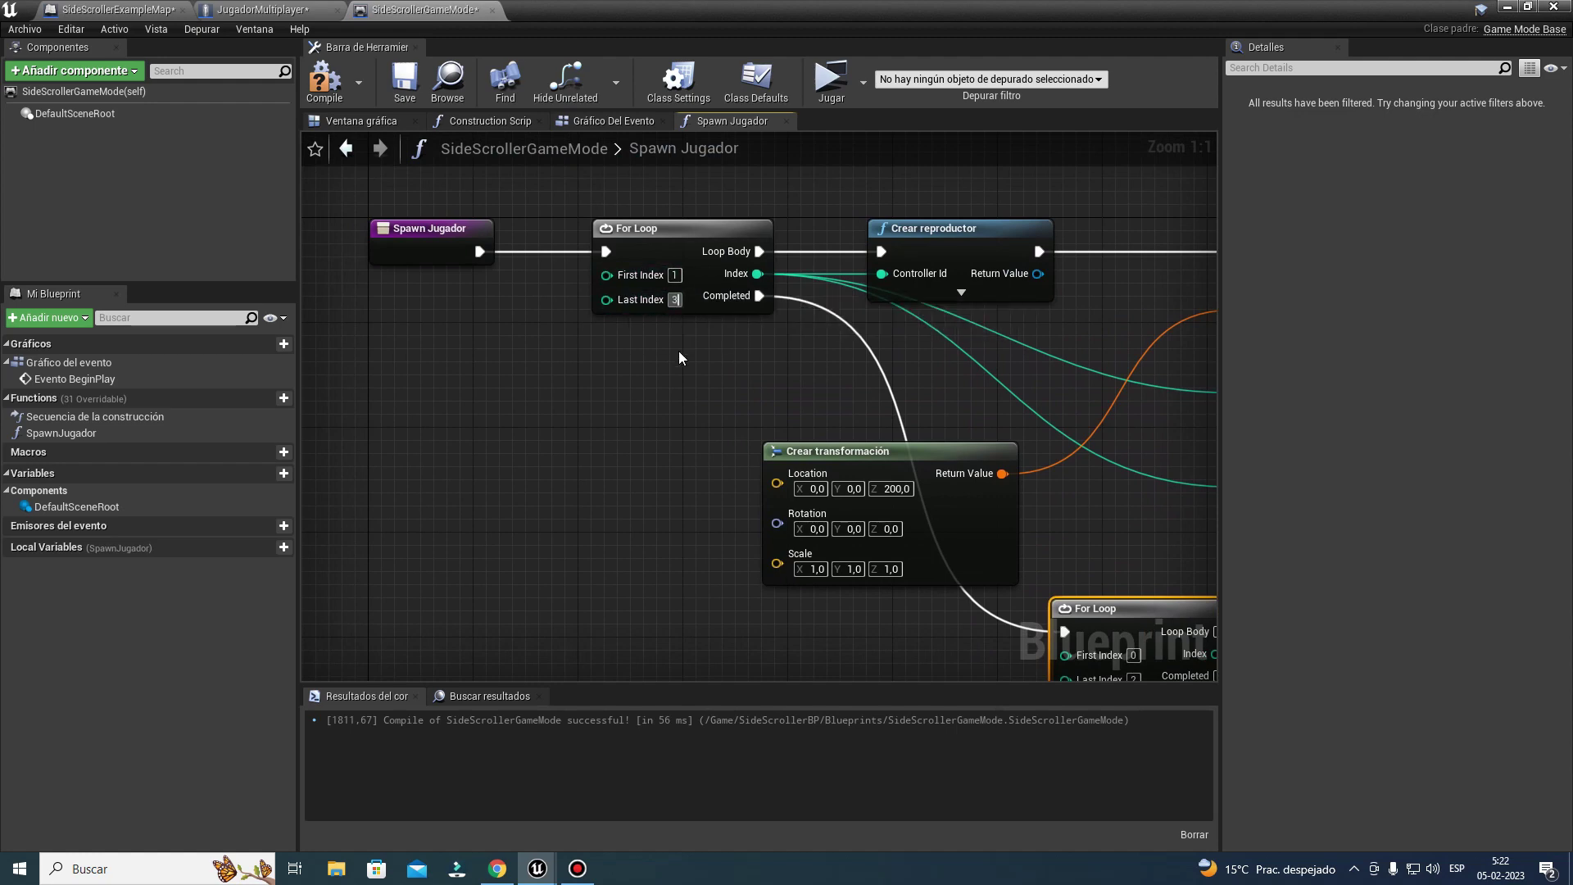
right_drag(685, 363, 395, 237)
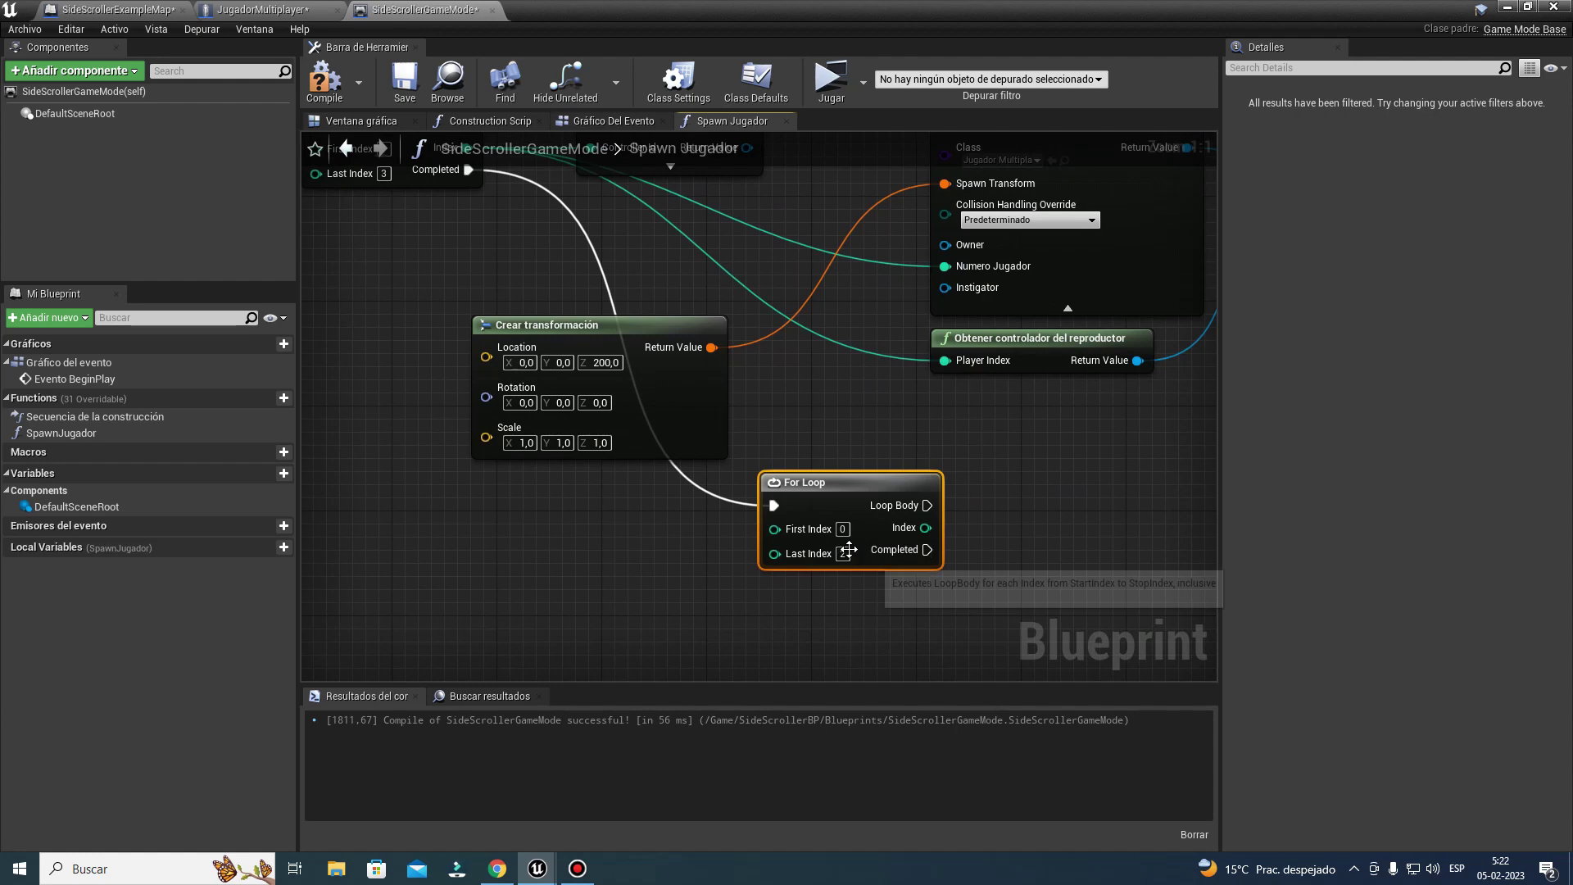
text(3)
key(Return)
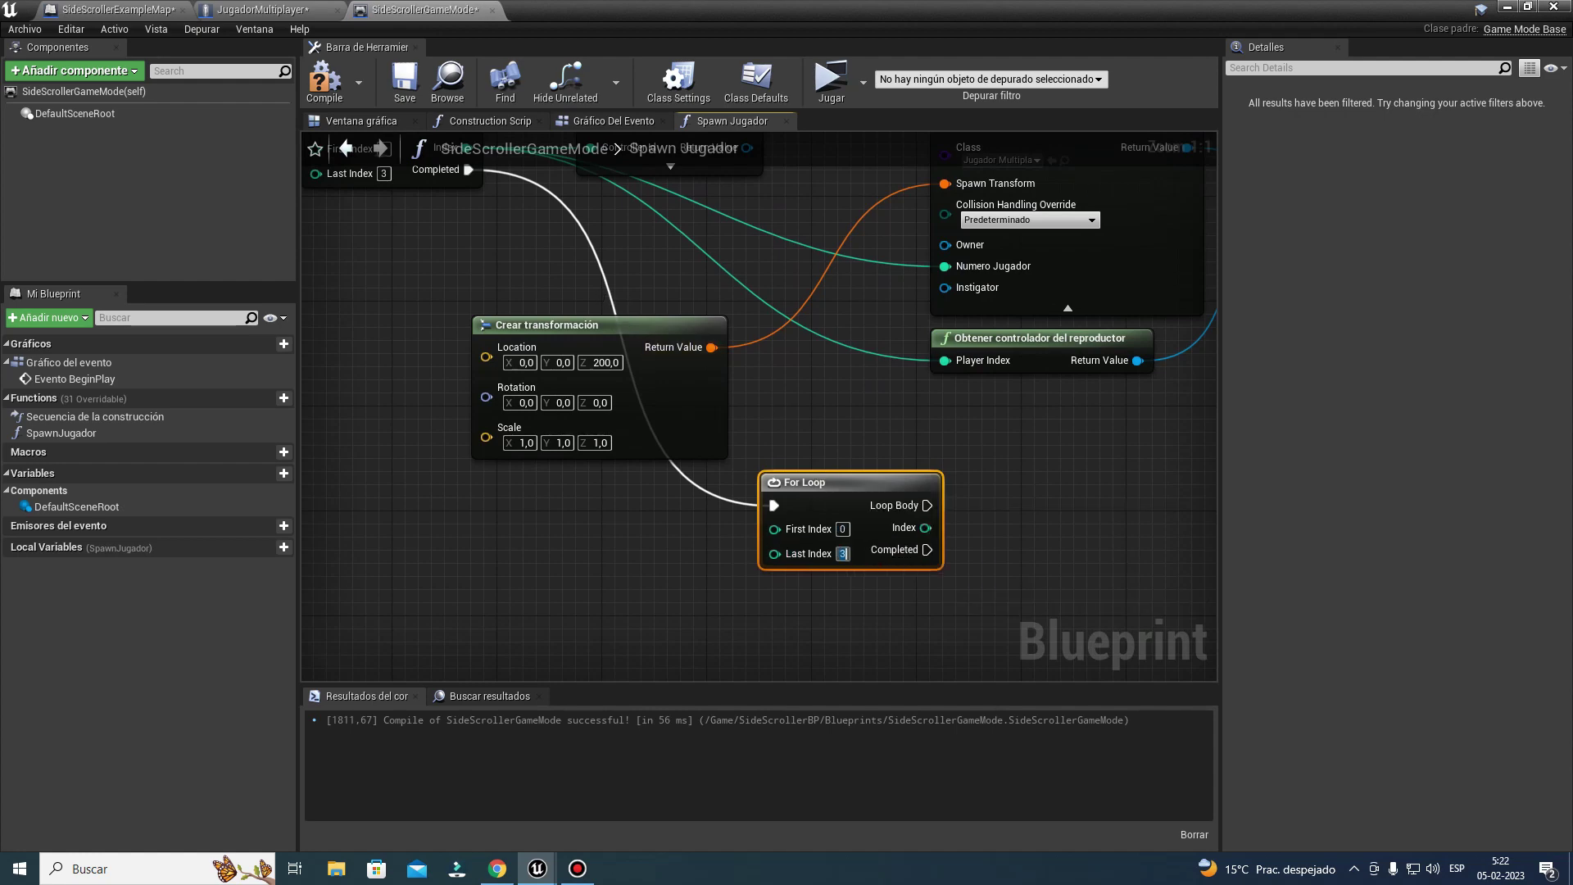
right_drag(384, 176, 581, 268)
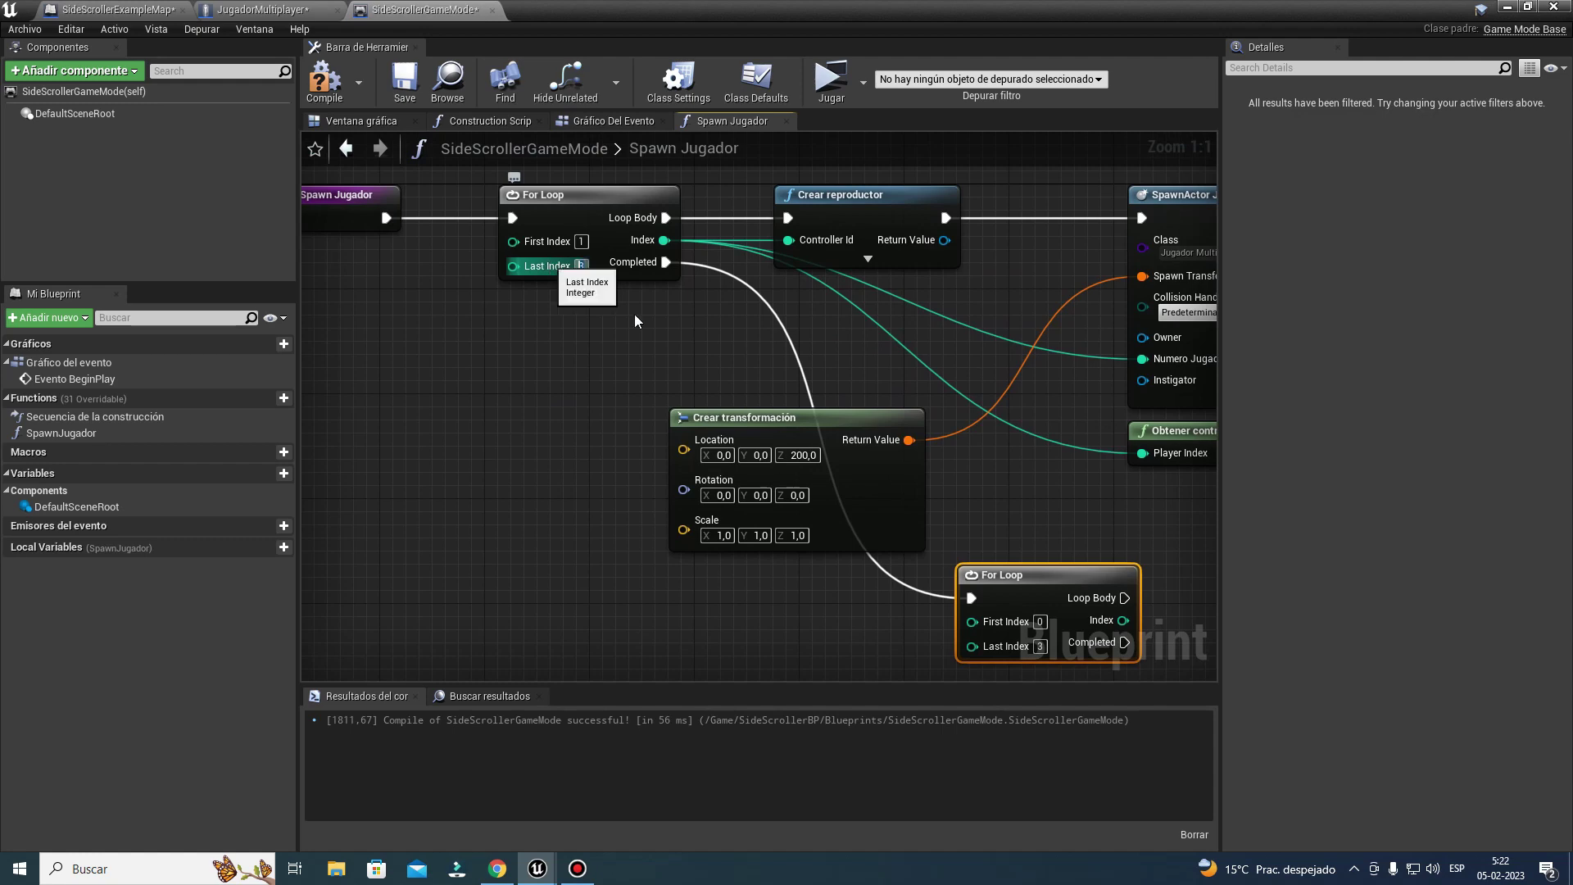
right_drag(837, 393, 597, 303)
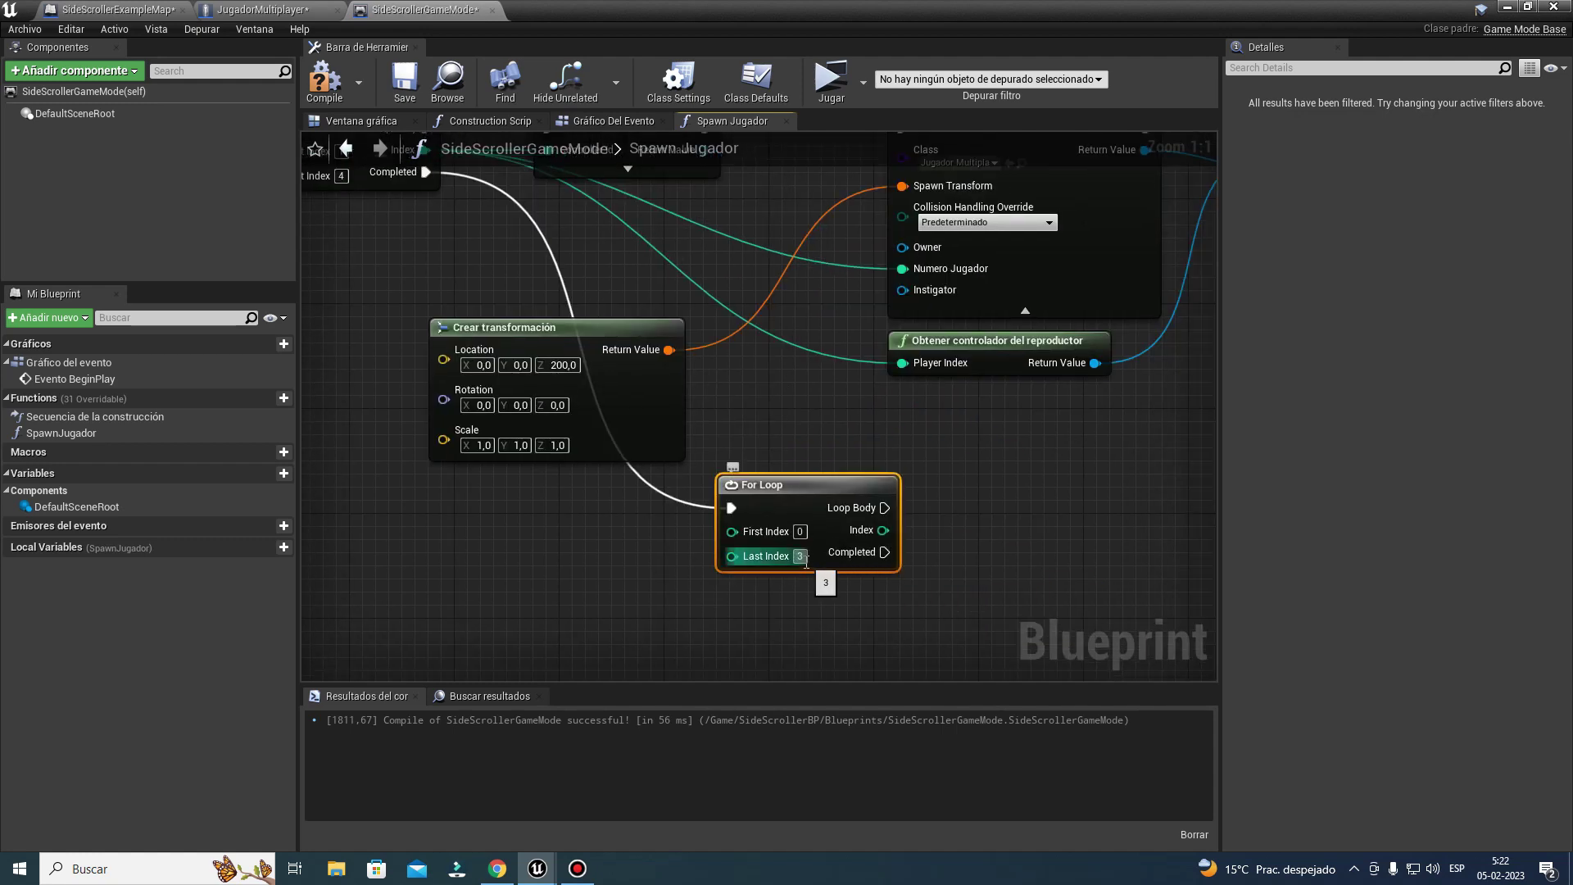
text(4)
key(Return)
Step: Settle the second For Loop's Last Index back at 2
mouse_move(862, 431)
right_down()
mouse_move(887, 461)
mouse_move(1155, 579)
right_up()
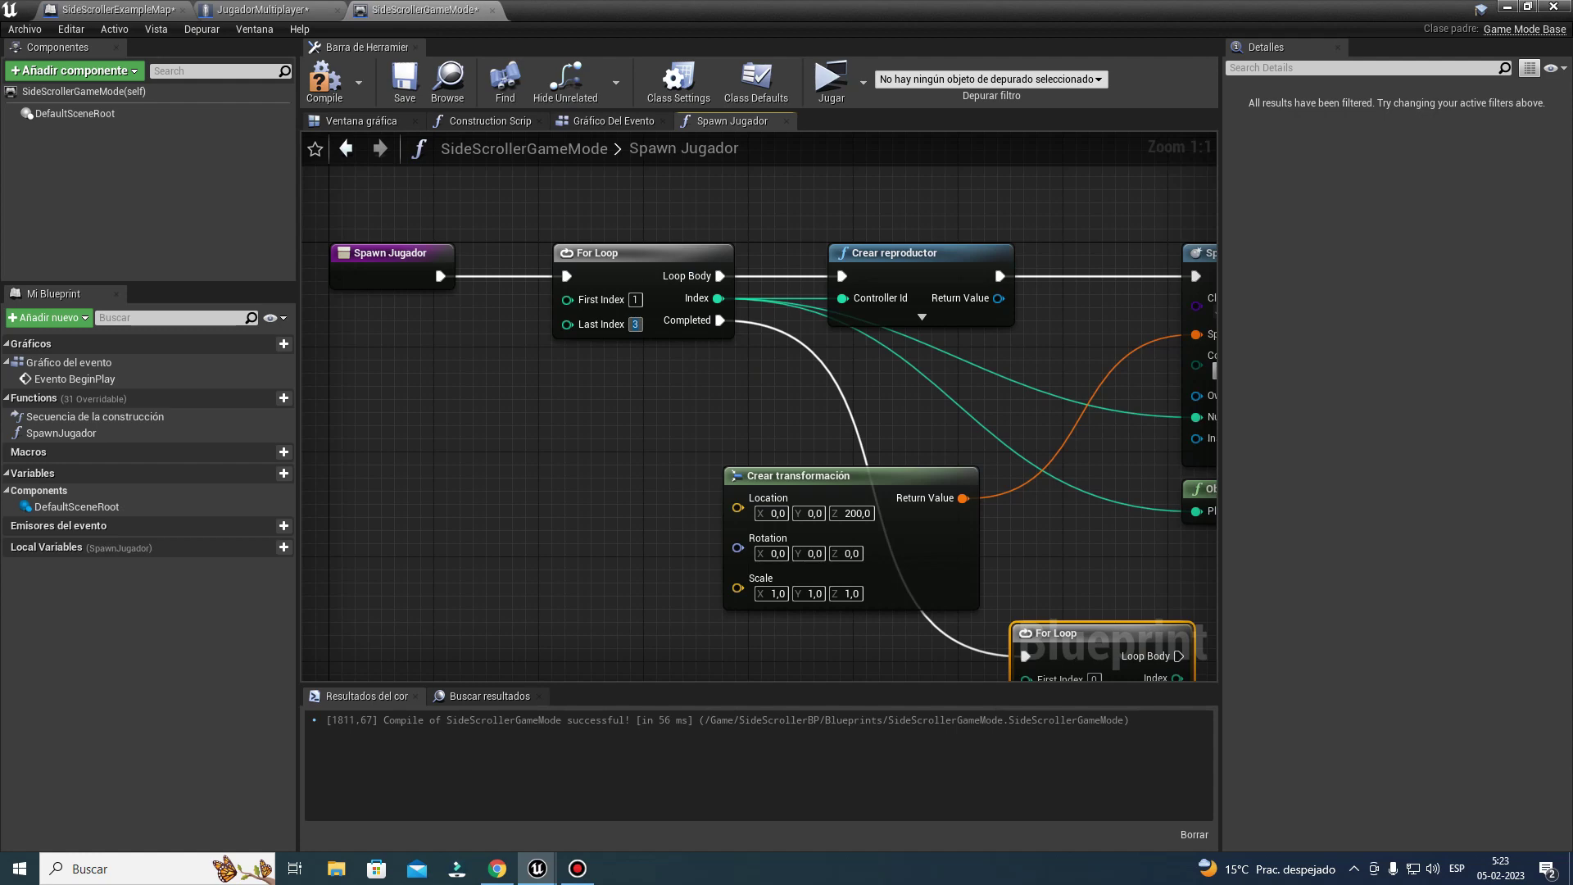
right_drag(1195, 677, 892, 513)
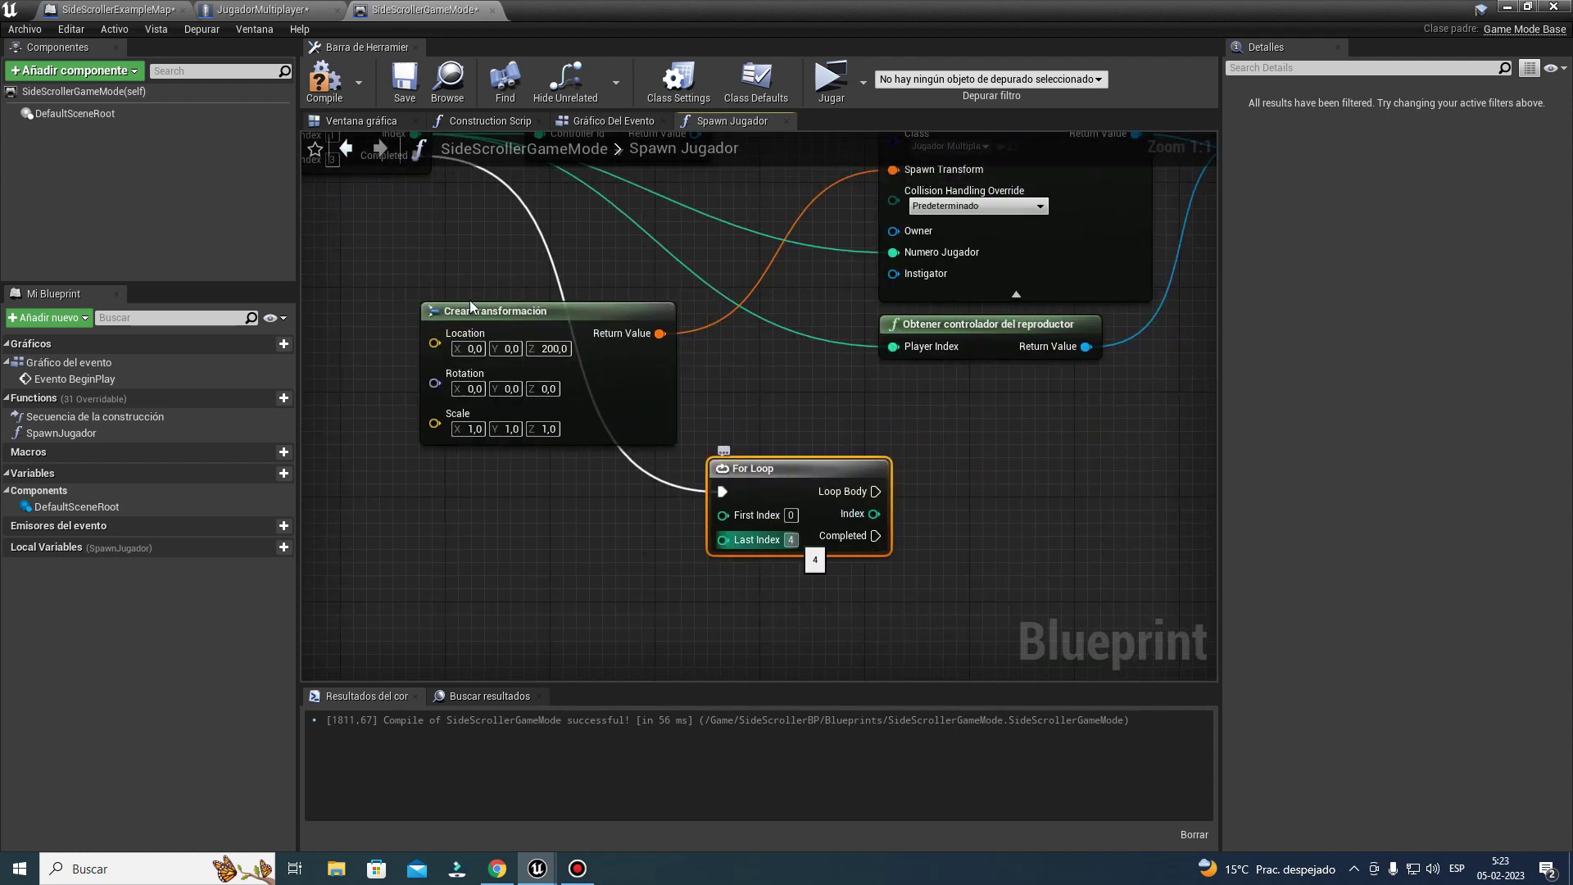
right_drag(471, 307, 754, 492)
click(616, 345)
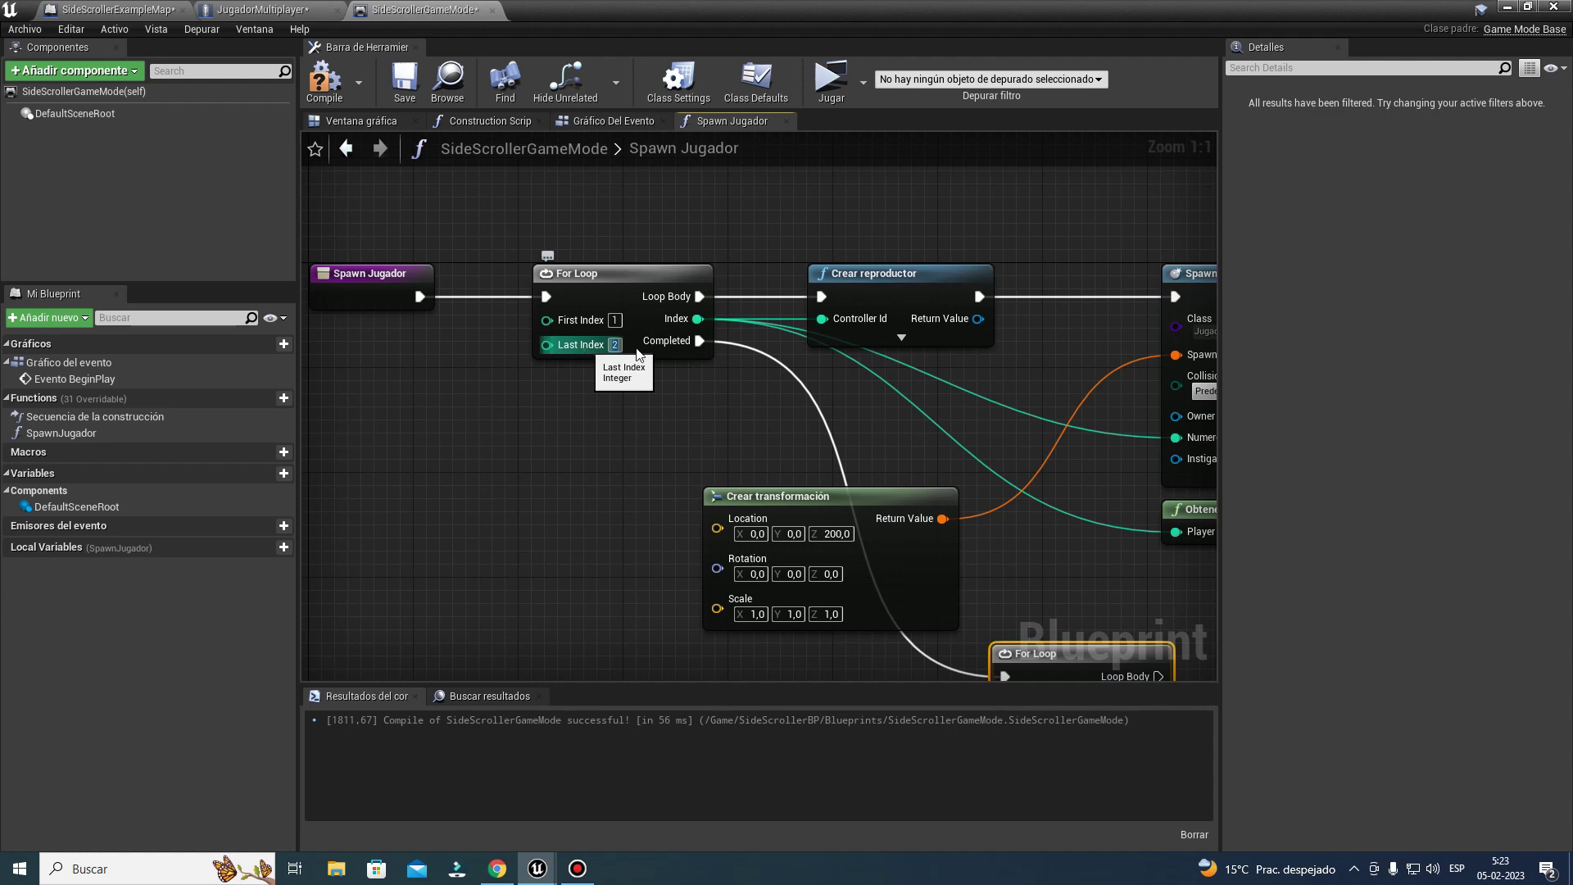
right_drag(812, 413, 484, 235)
click(744, 547)
text(2)
key(Return)
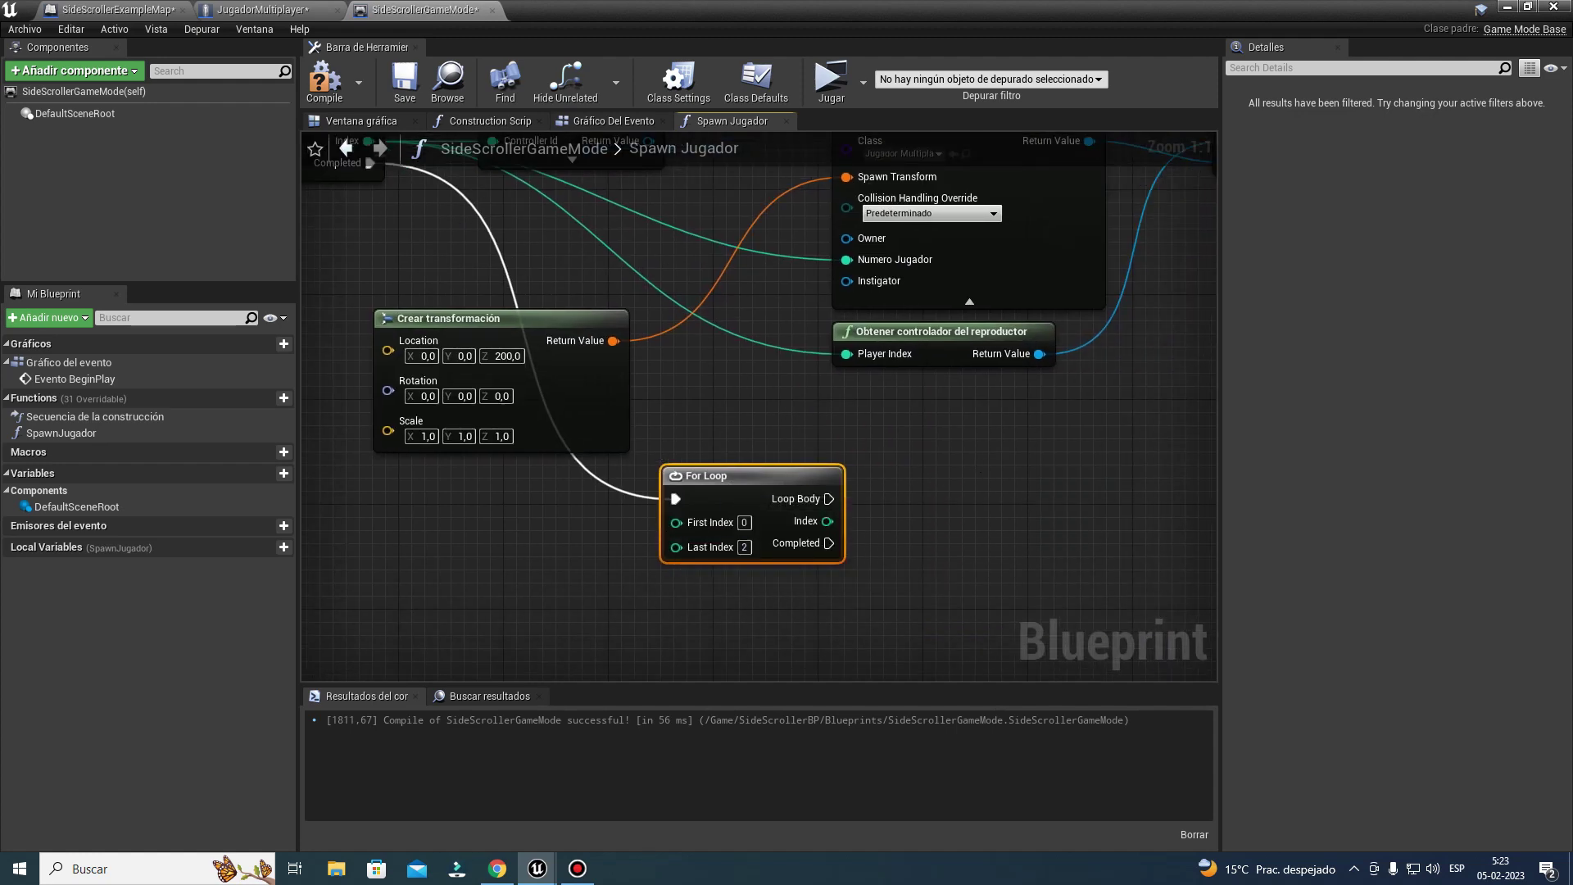
Step: Wire SpawnActor to the second loop's Loop Body and move the three spawn nodes beside it
right_drag(896, 331, 892, 517)
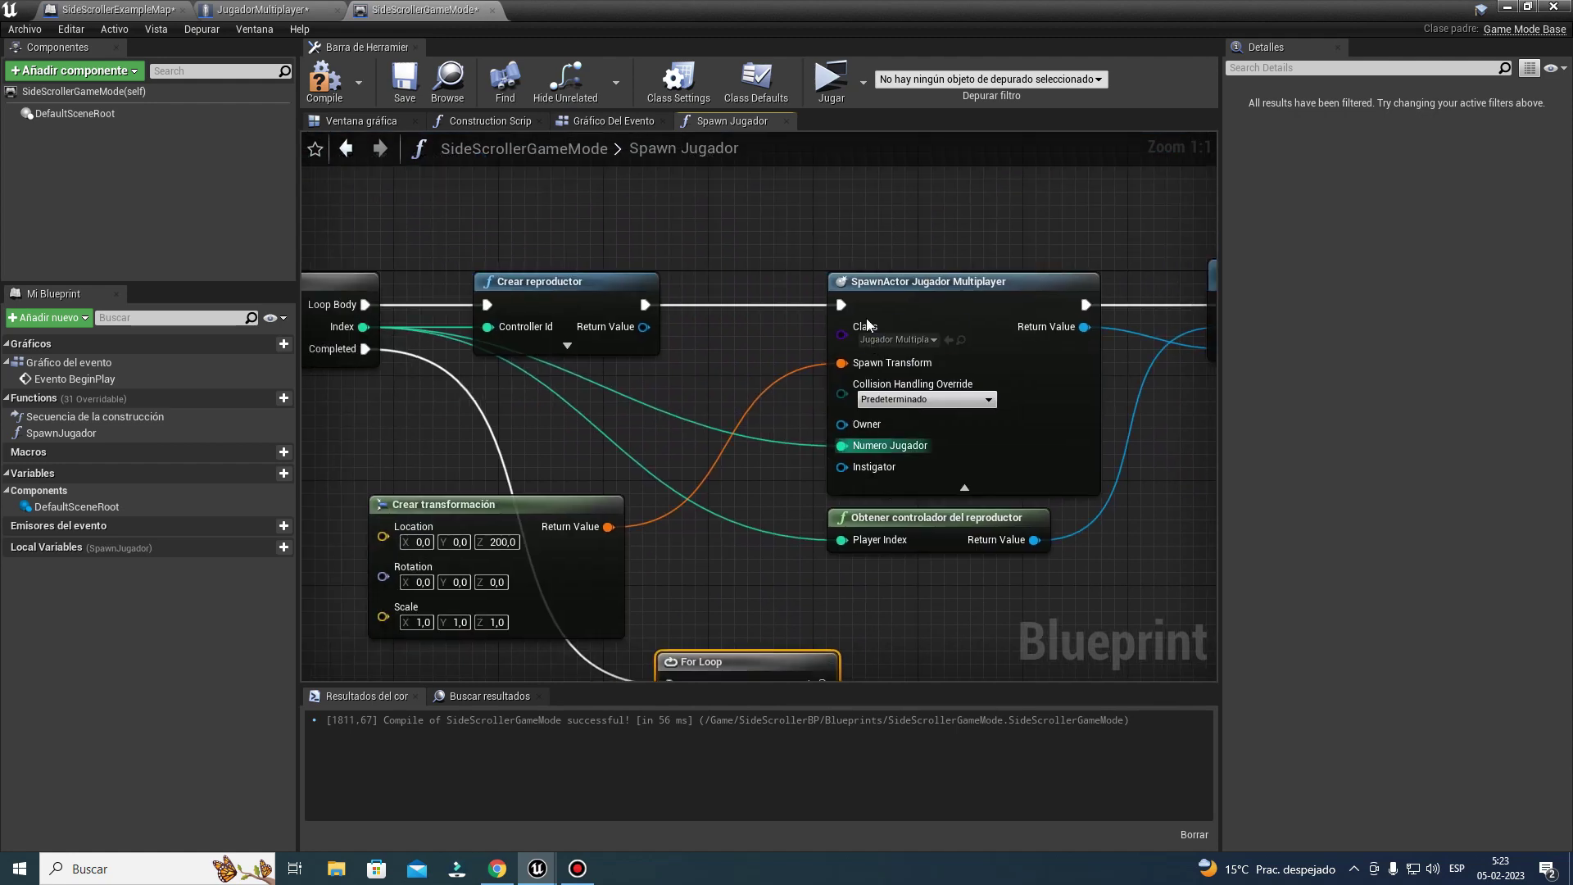
drag(840, 303, 824, 497)
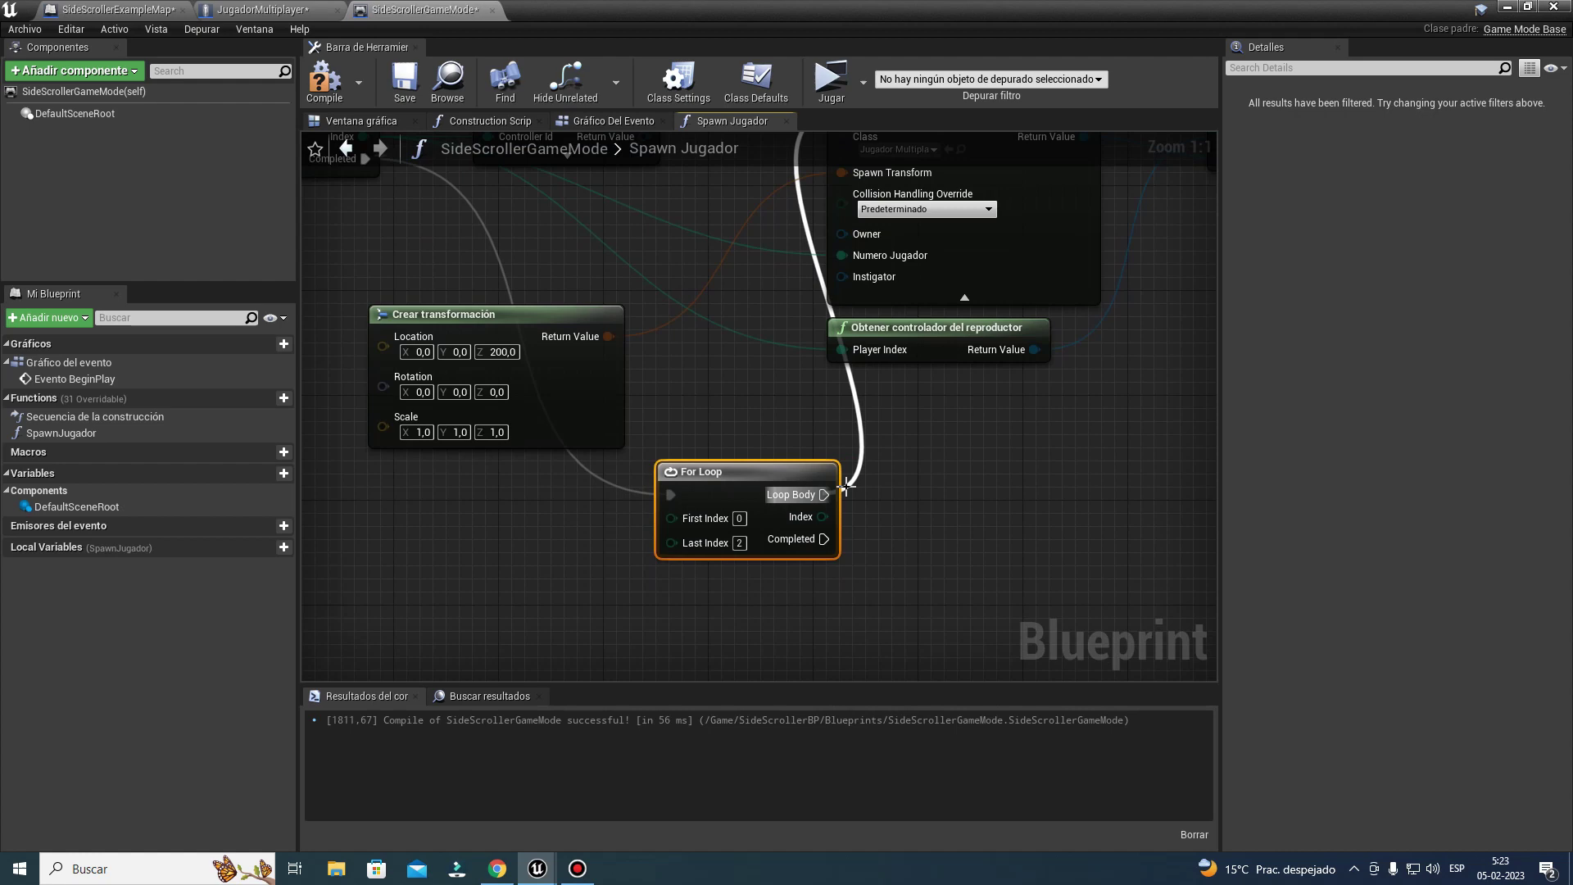
right_drag(954, 428, 662, 534)
drag(662, 534, 1086, 198)
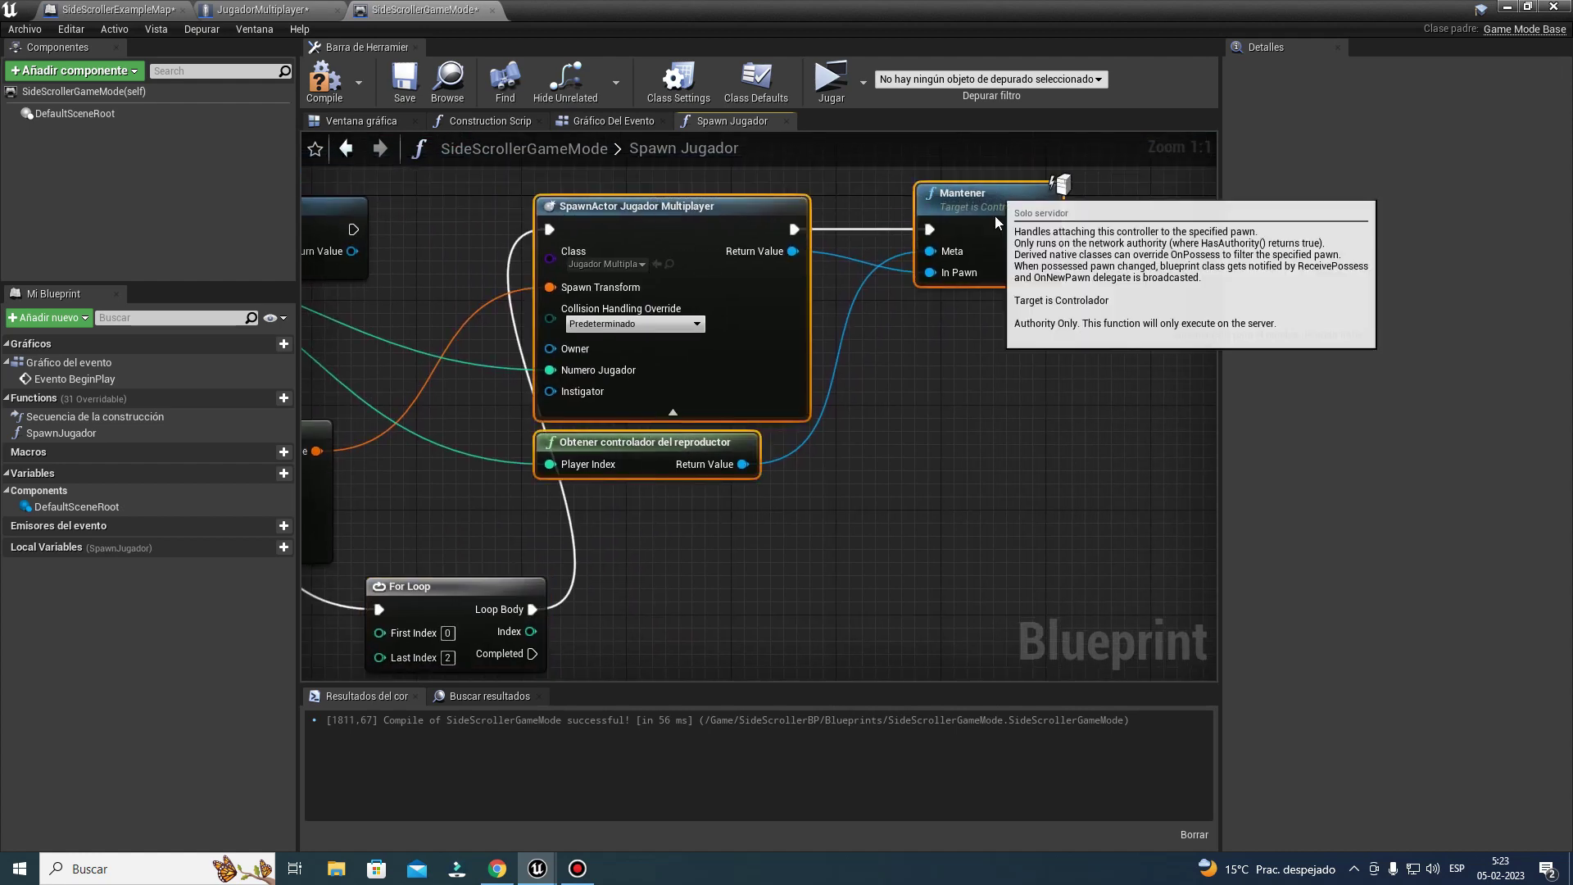
drag(989, 207, 1042, 587)
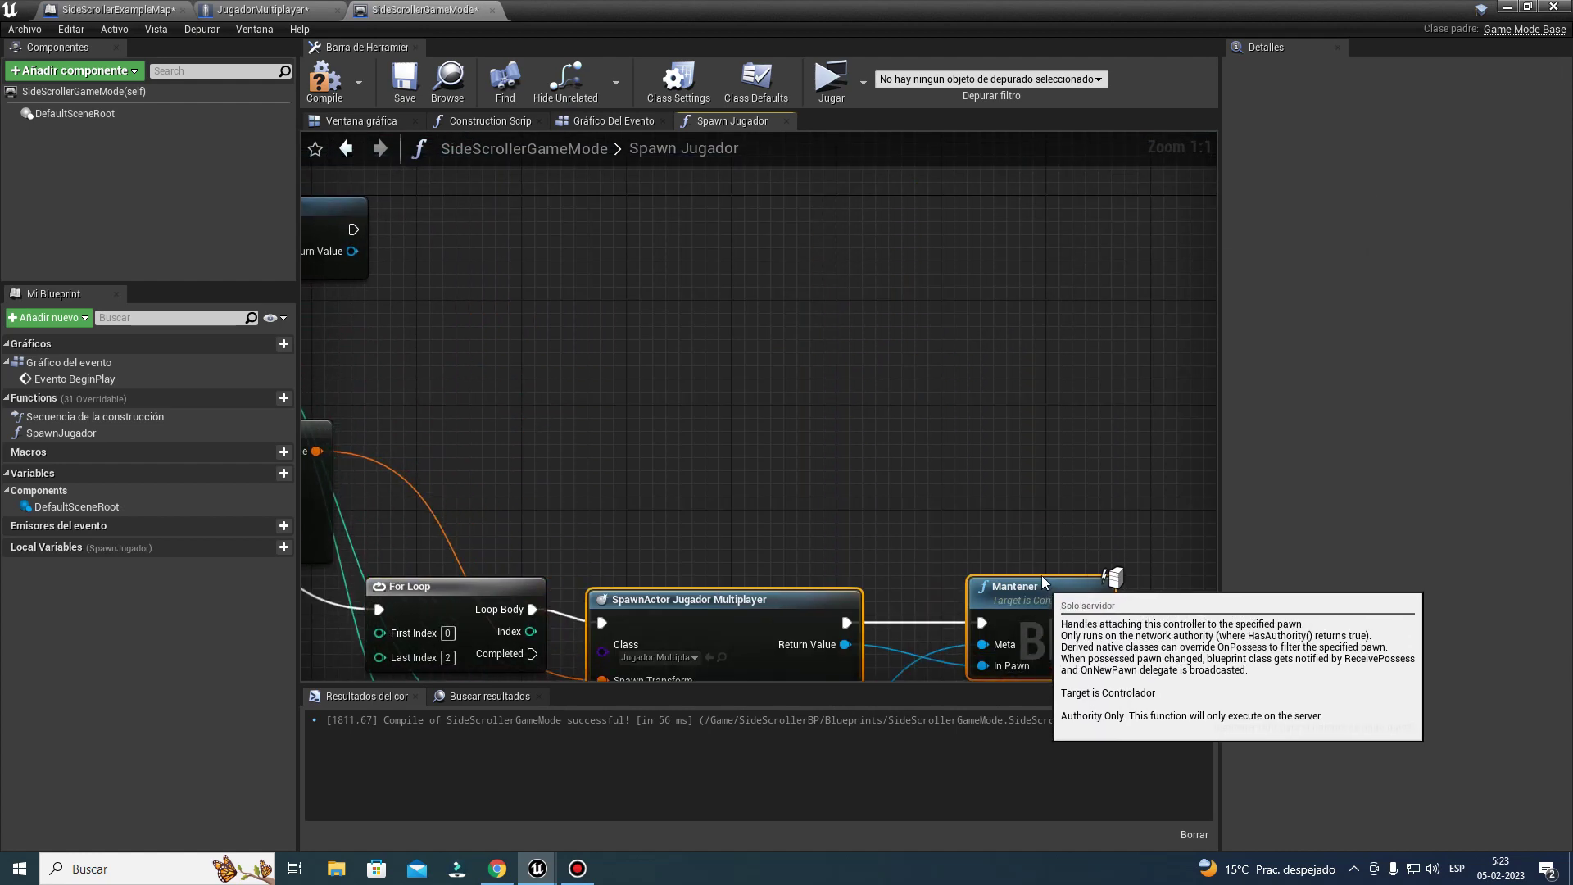
click(625, 336)
Step: Place the For Loop above Crear transformación, ahead of SpawnActor
right_drag(598, 319, 1064, 260)
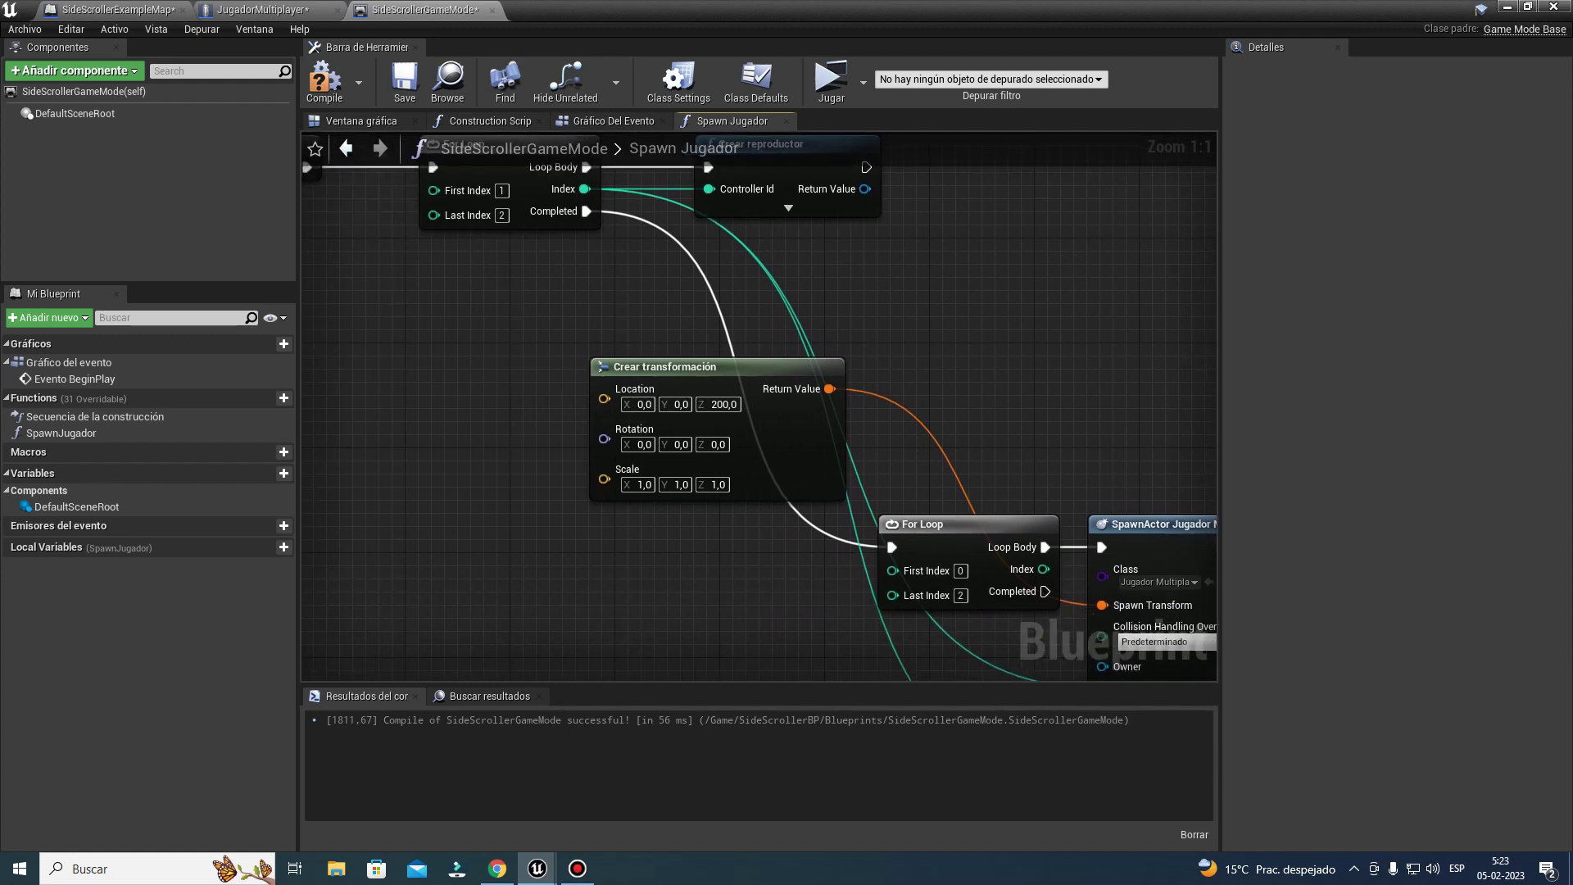
right_drag(879, 421, 804, 317)
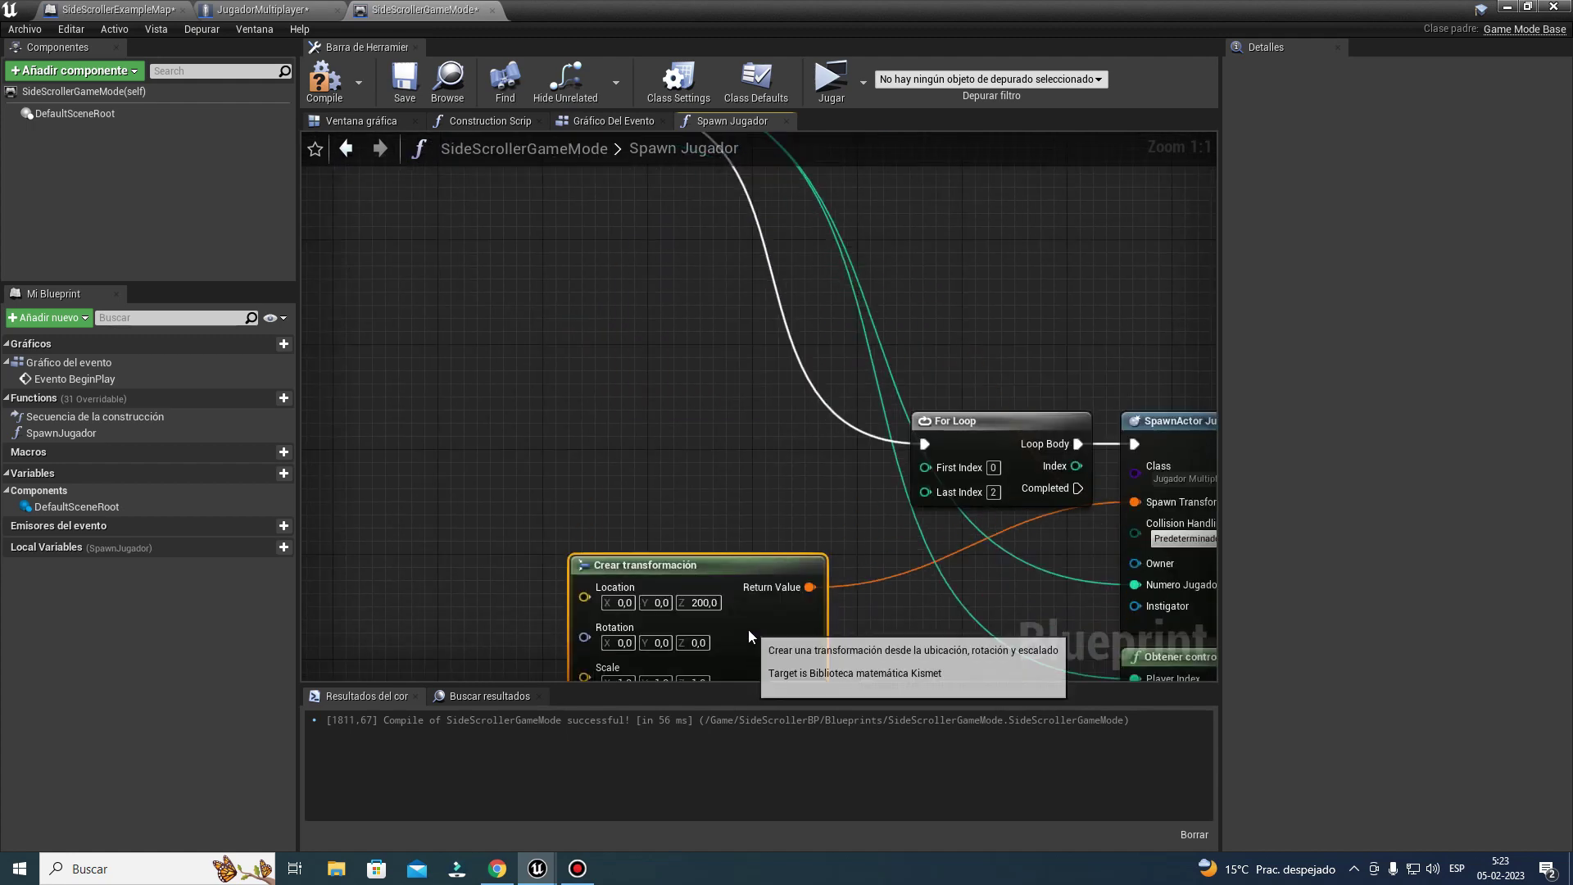
drag(805, 317, 739, 566)
drag(1007, 423, 731, 408)
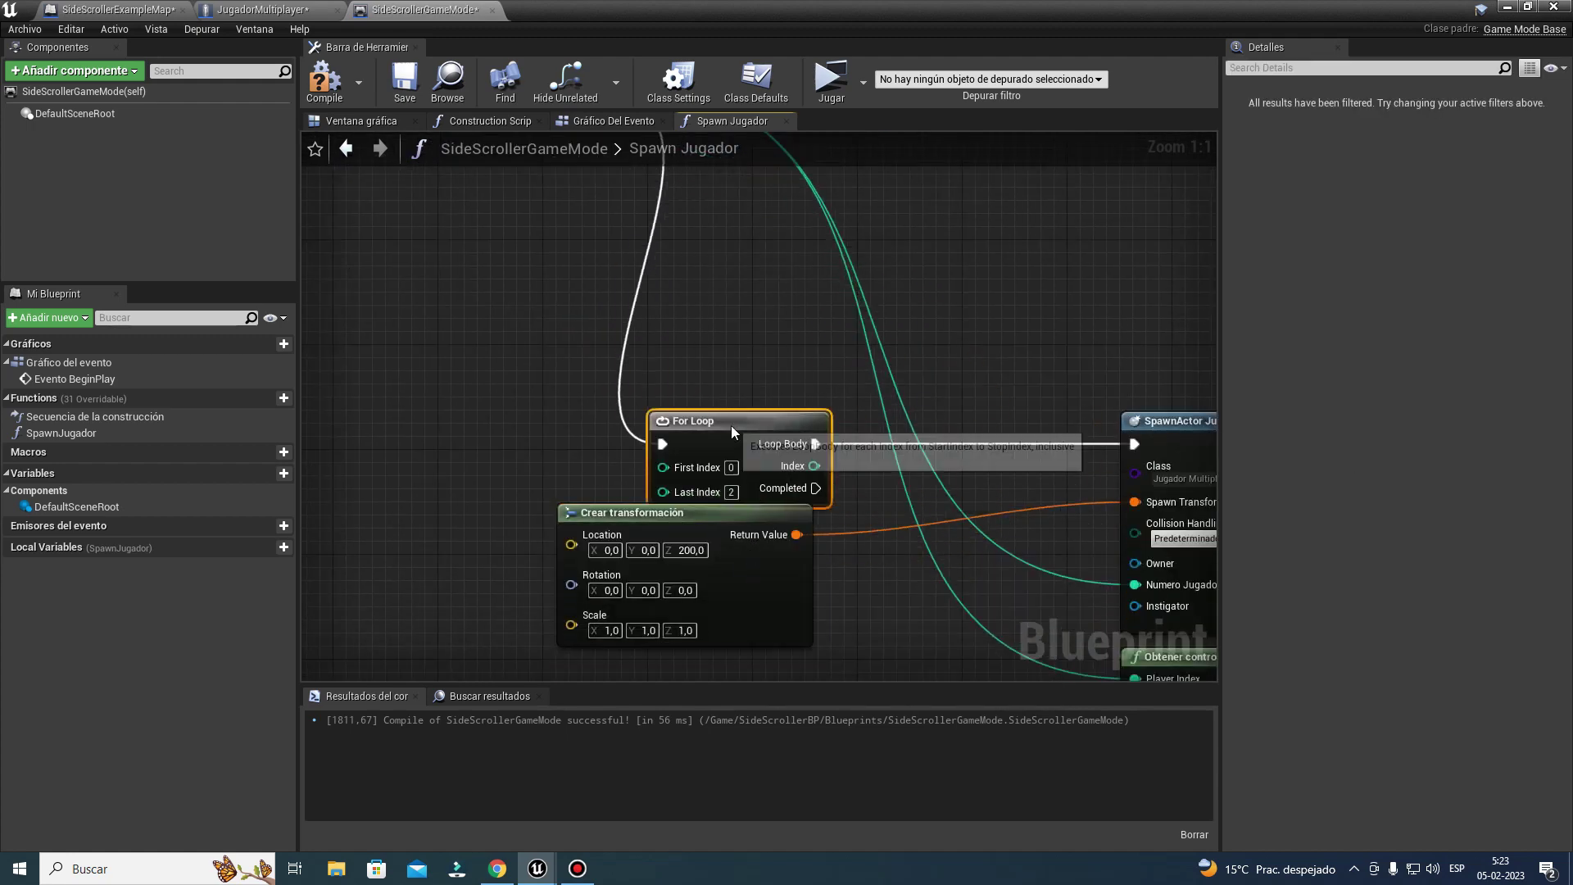
scroll(975, 377, down, 2)
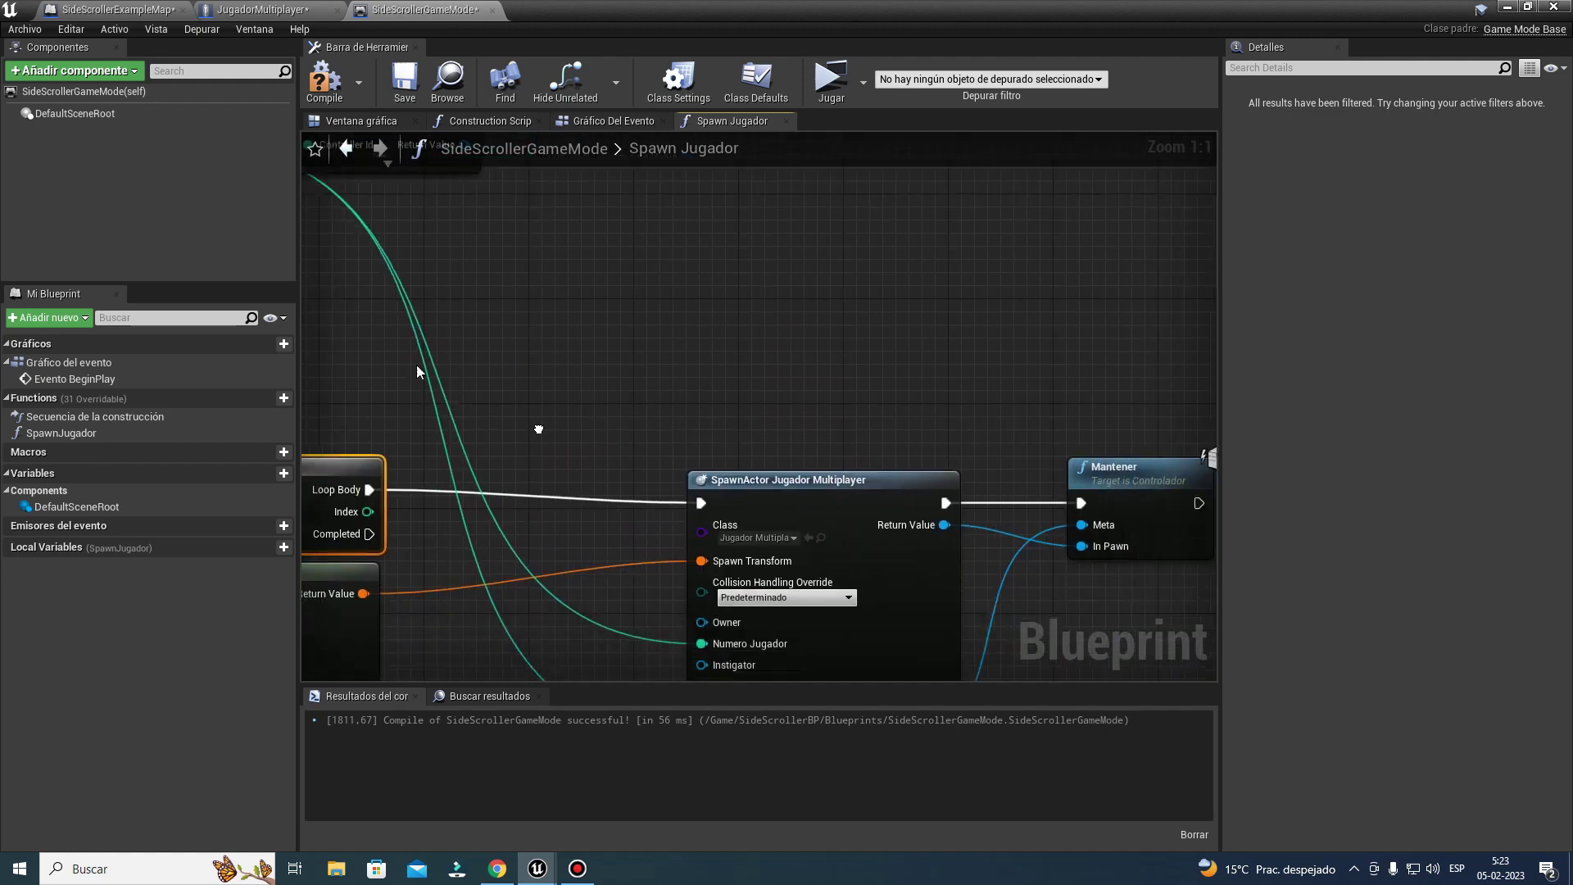
right_drag(974, 377, 604, 565)
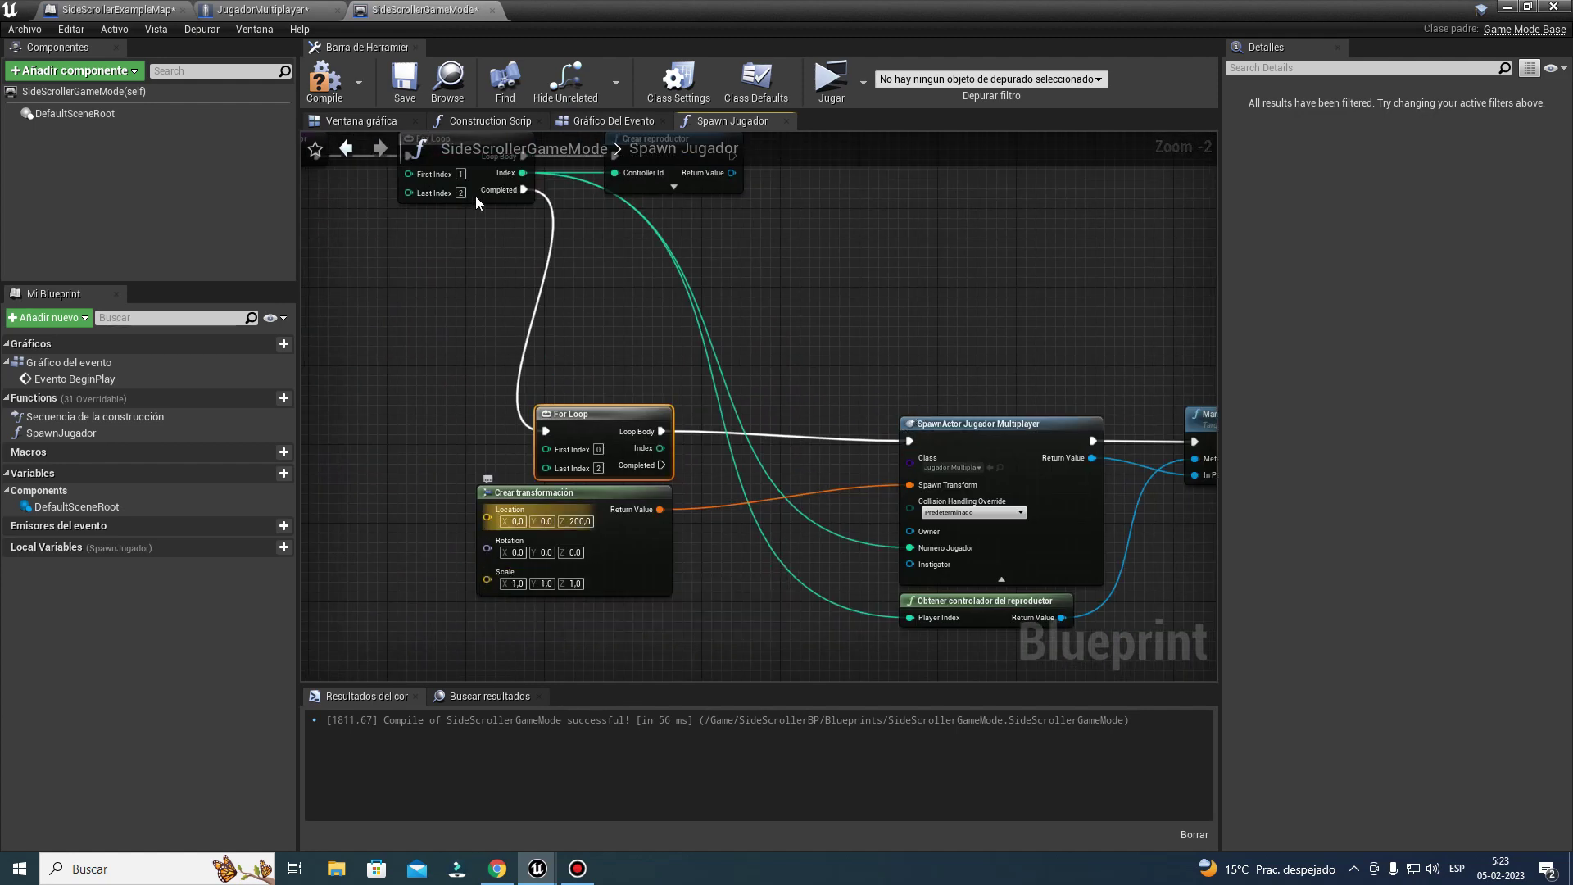
Step: Compile the game mode, run a test play, and dismiss the runtime error log
click(324, 79)
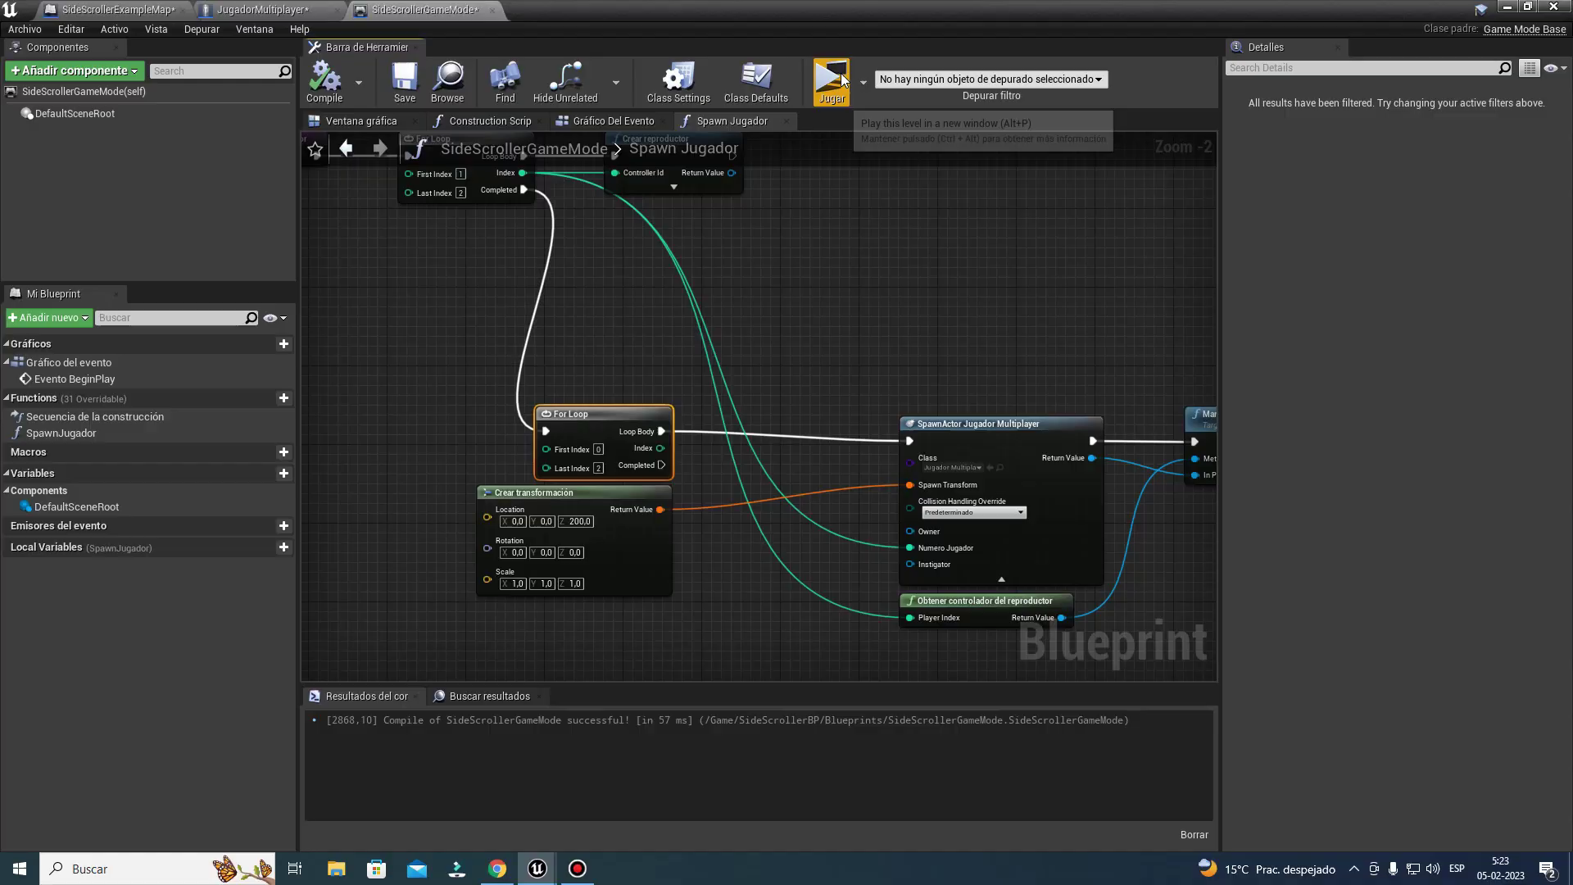
click(830, 79)
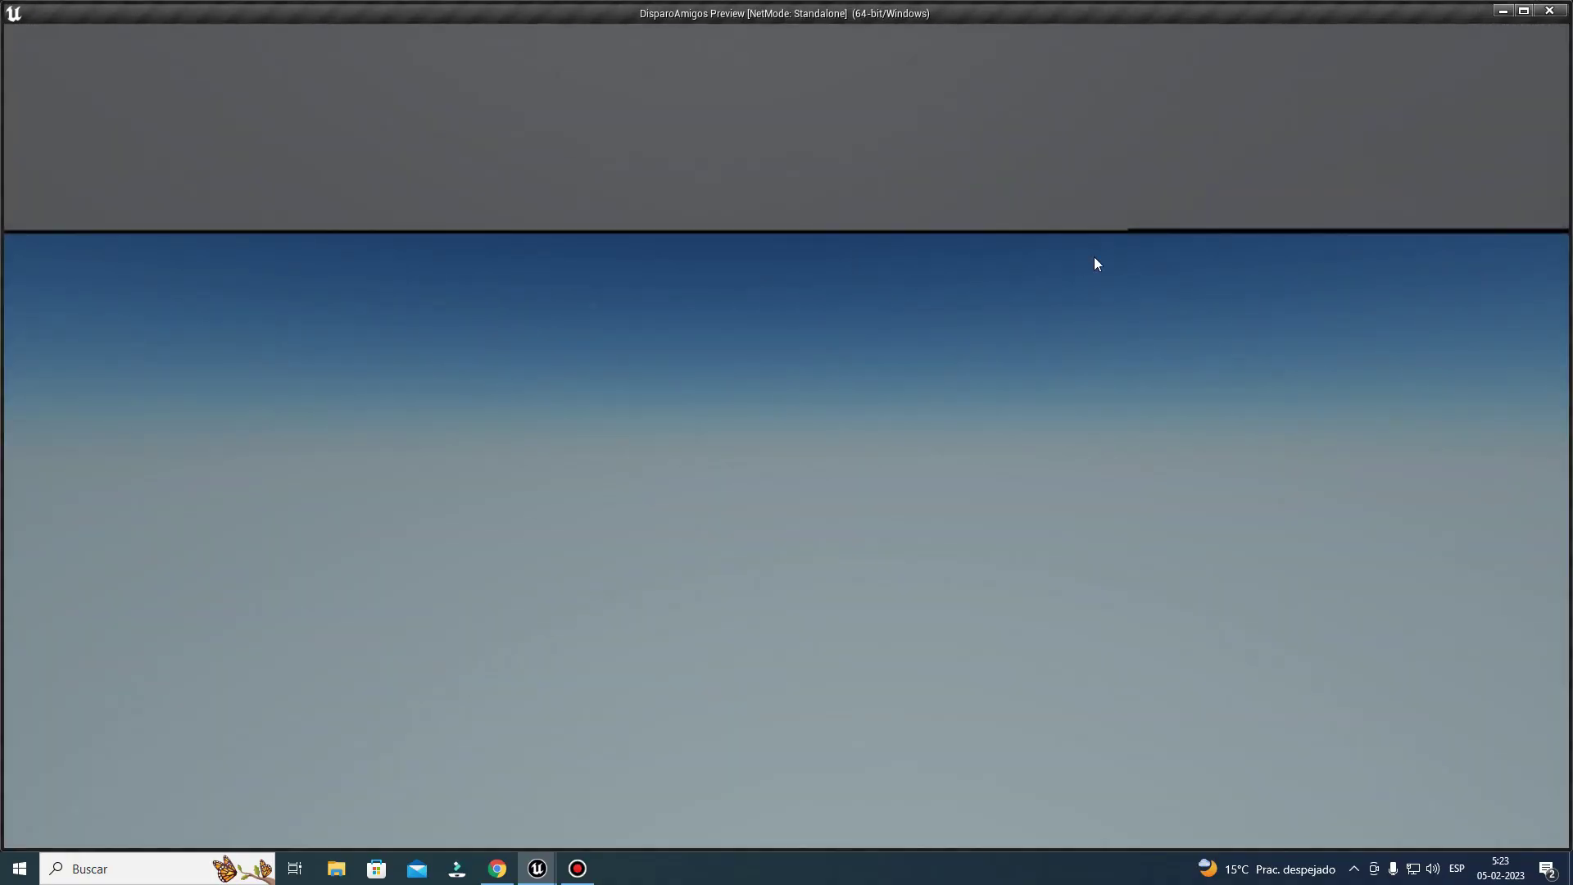
key(Escape)
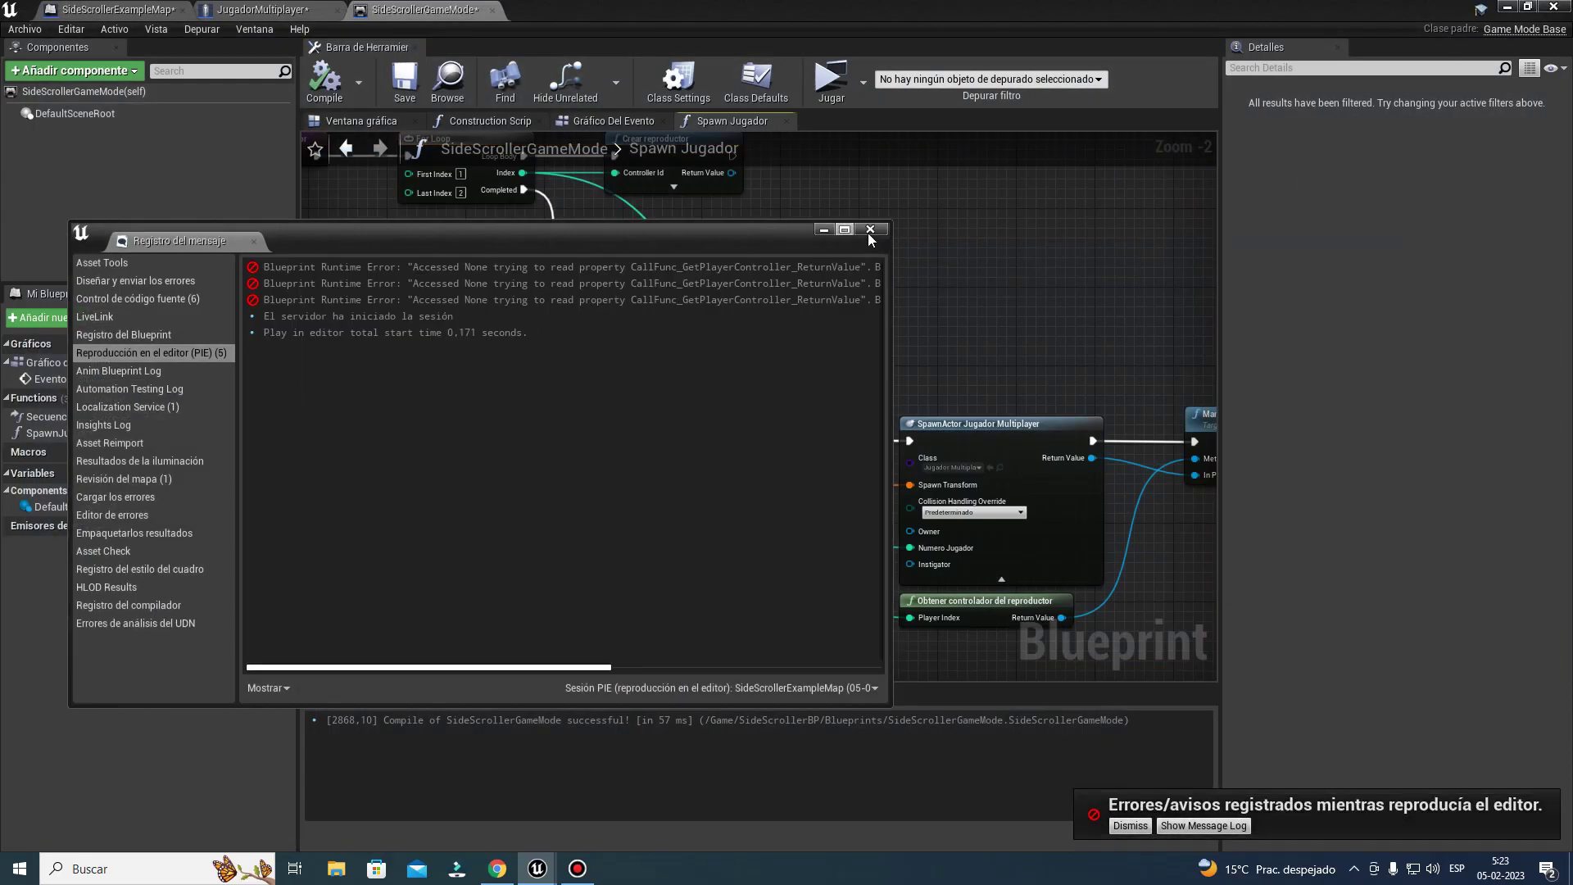
click(870, 229)
Step: Connect the second loop's Index to SpawnActor's Numero Jugador, recompile and test again
mouse_move(807, 228)
right_down()
mouse_move(932, 360)
mouse_move(776, 260)
right_up()
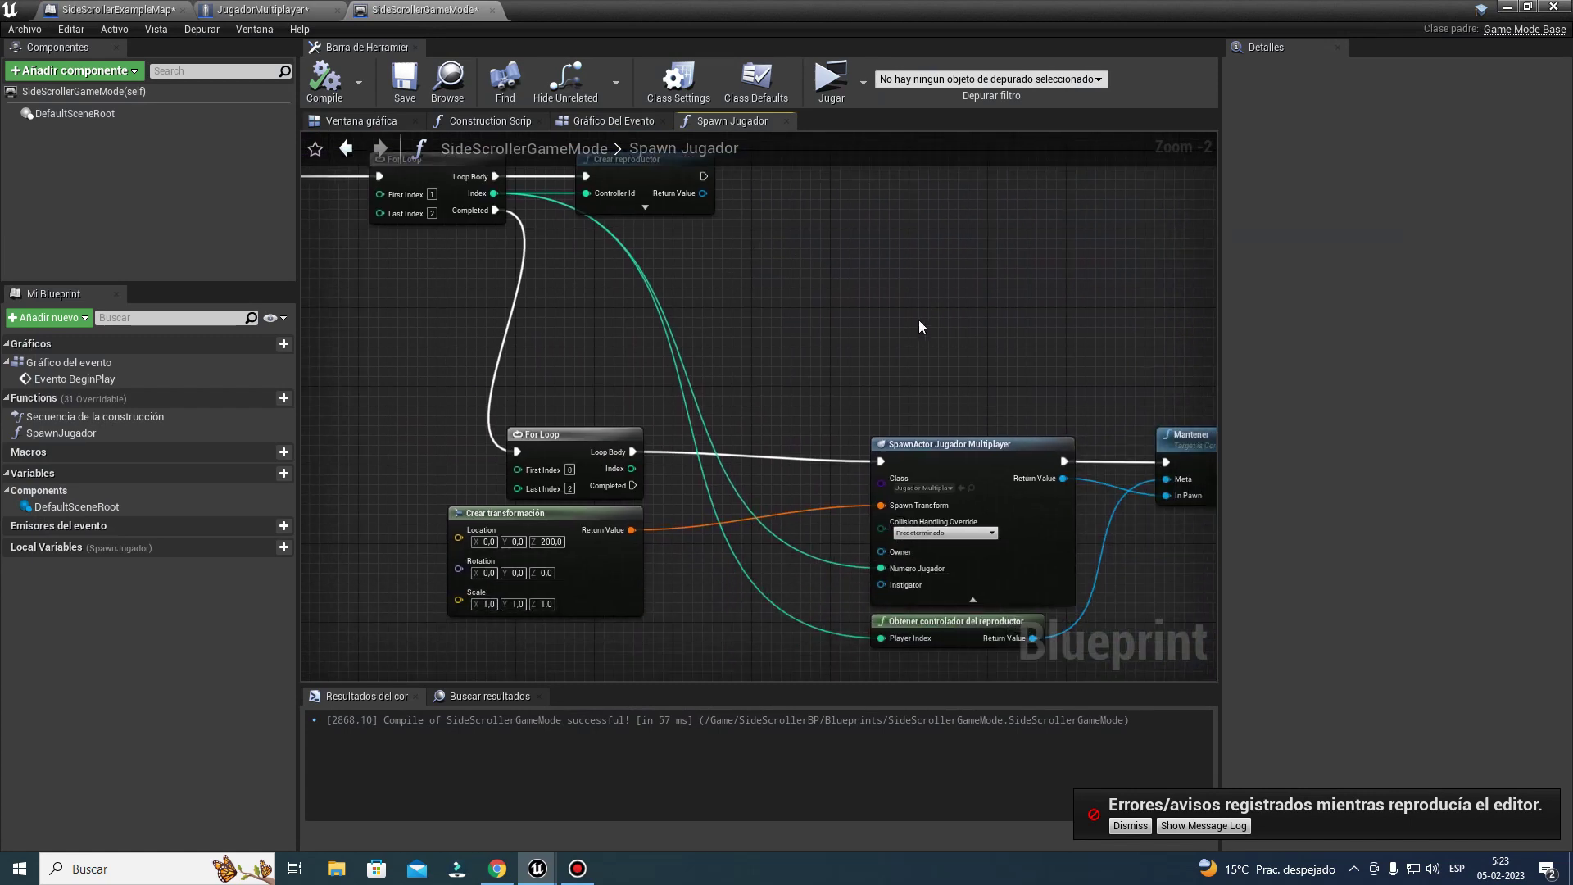
mouse_move(631, 469)
mouse_down()
mouse_move(850, 587)
mouse_move(808, 429)
mouse_up()
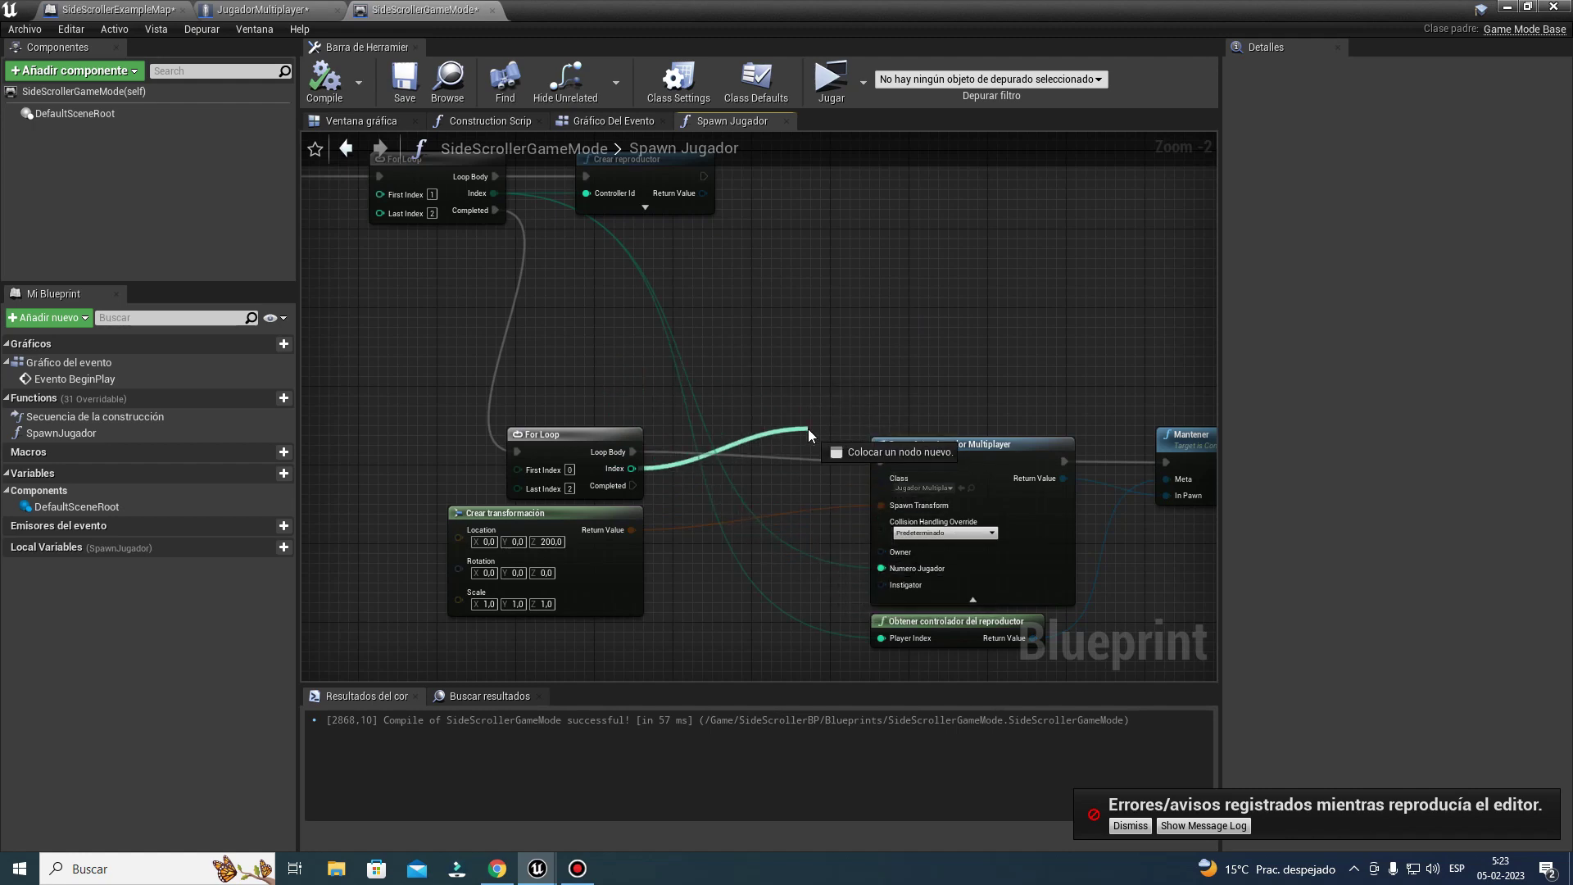
drag(808, 430, 885, 568)
click(324, 80)
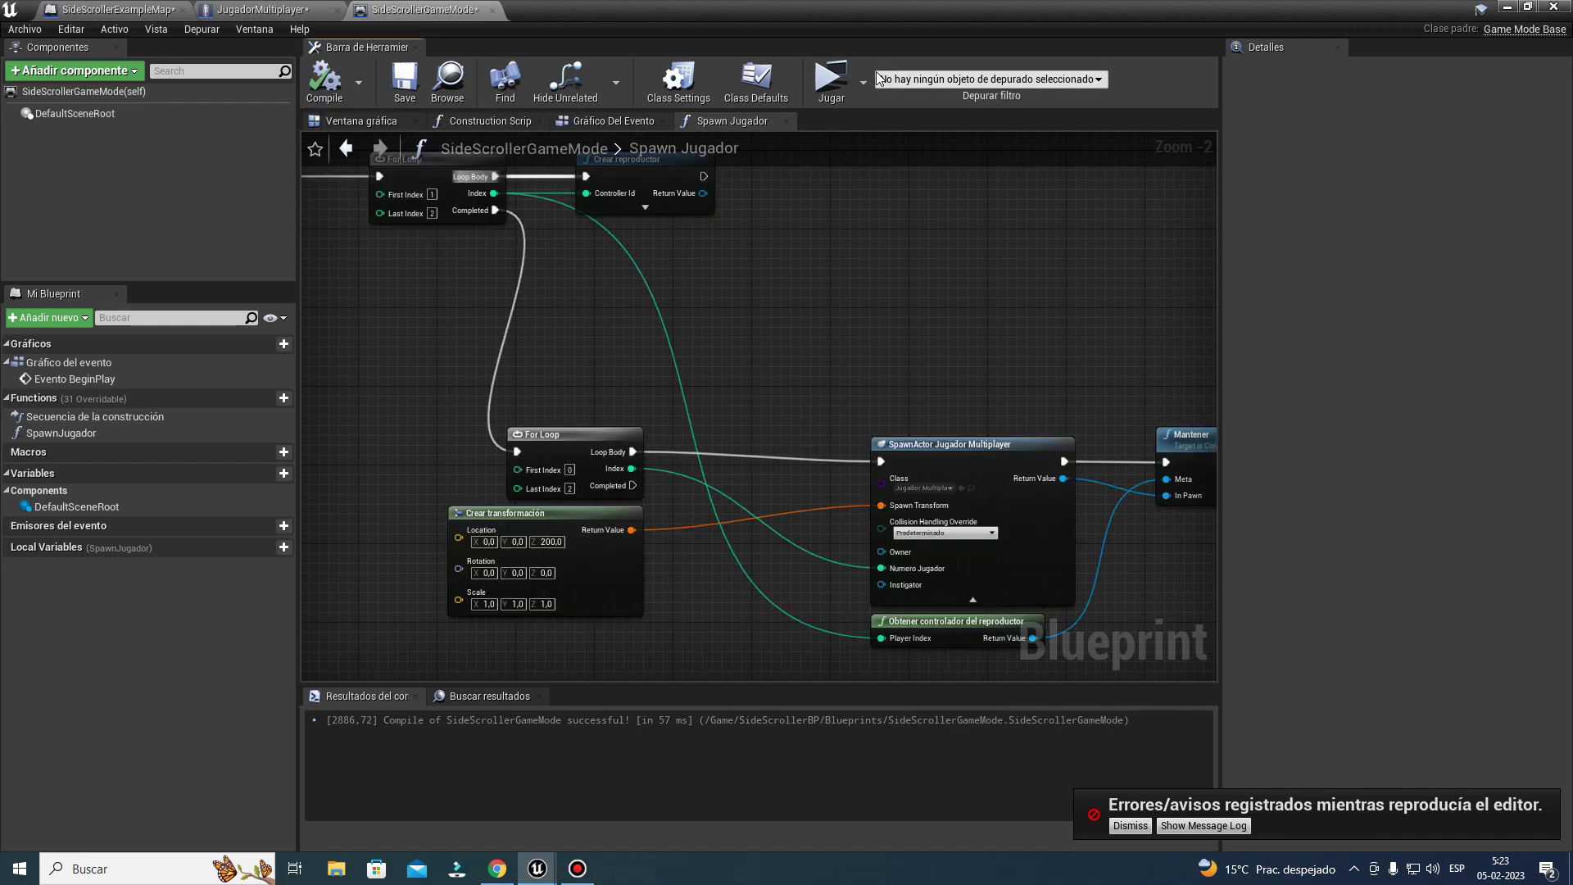
click(841, 81)
Step: End the test and follow the Message Log error to the Mantener node
click(1515, 7)
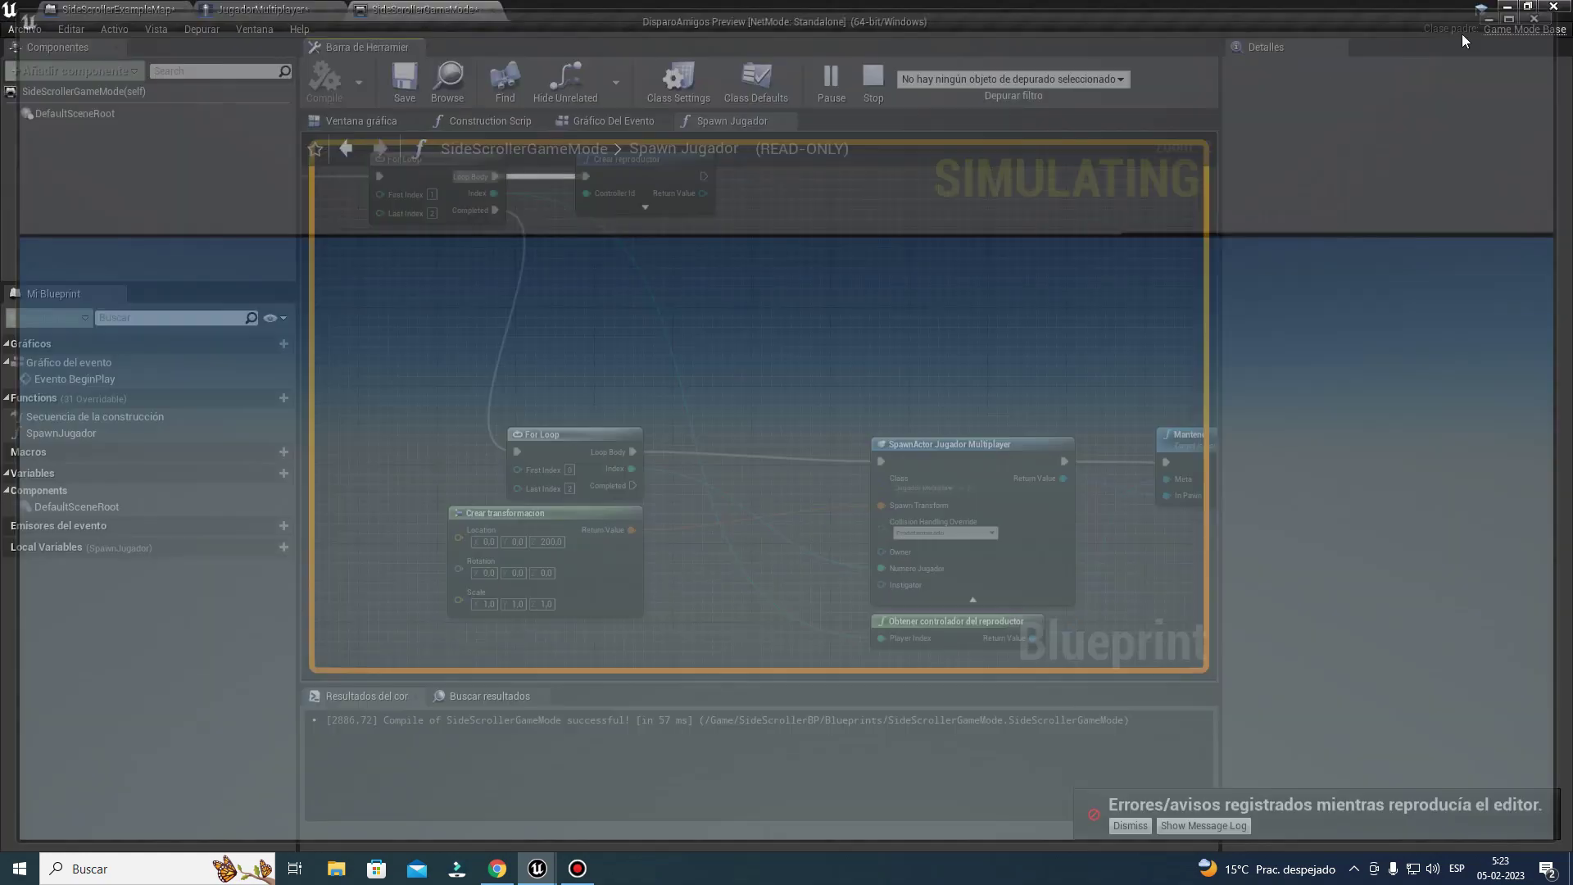
click(1515, 6)
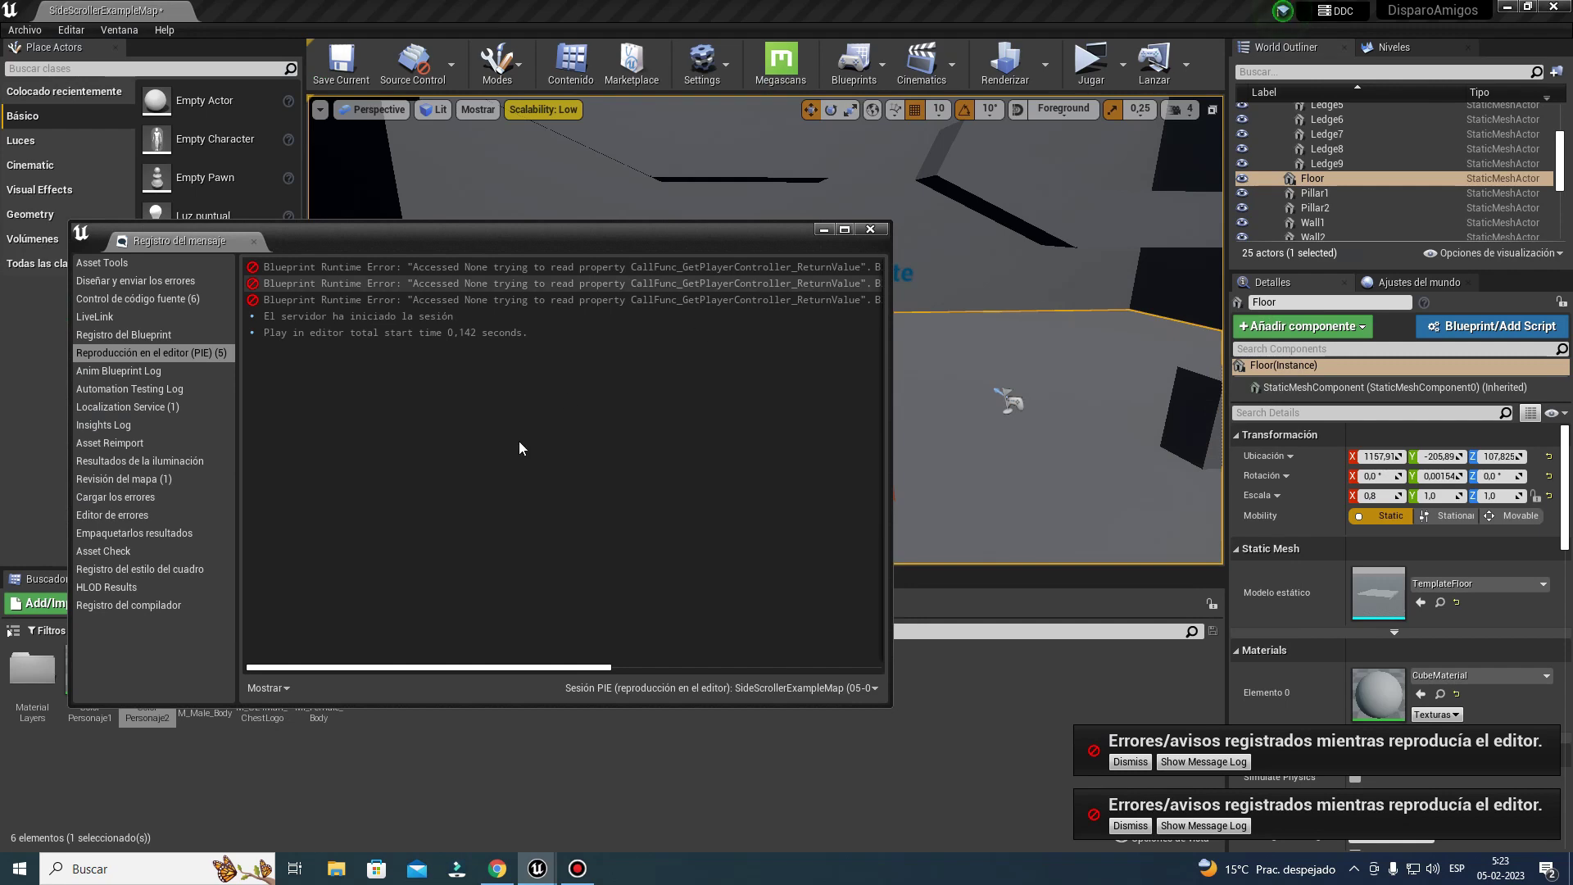
drag(500, 669, 907, 685)
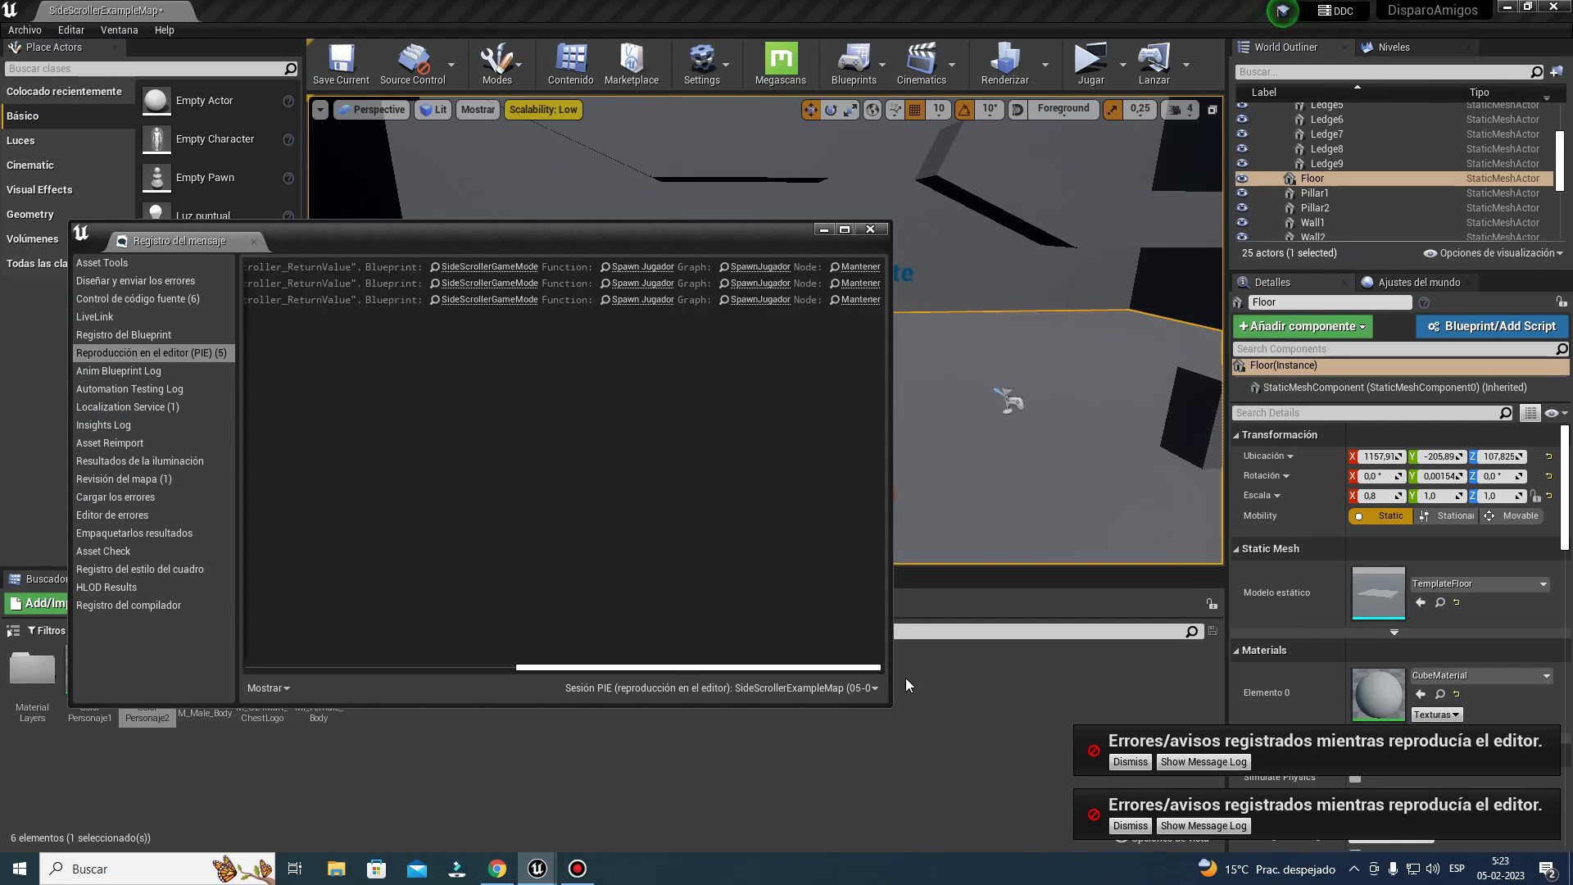
click(857, 266)
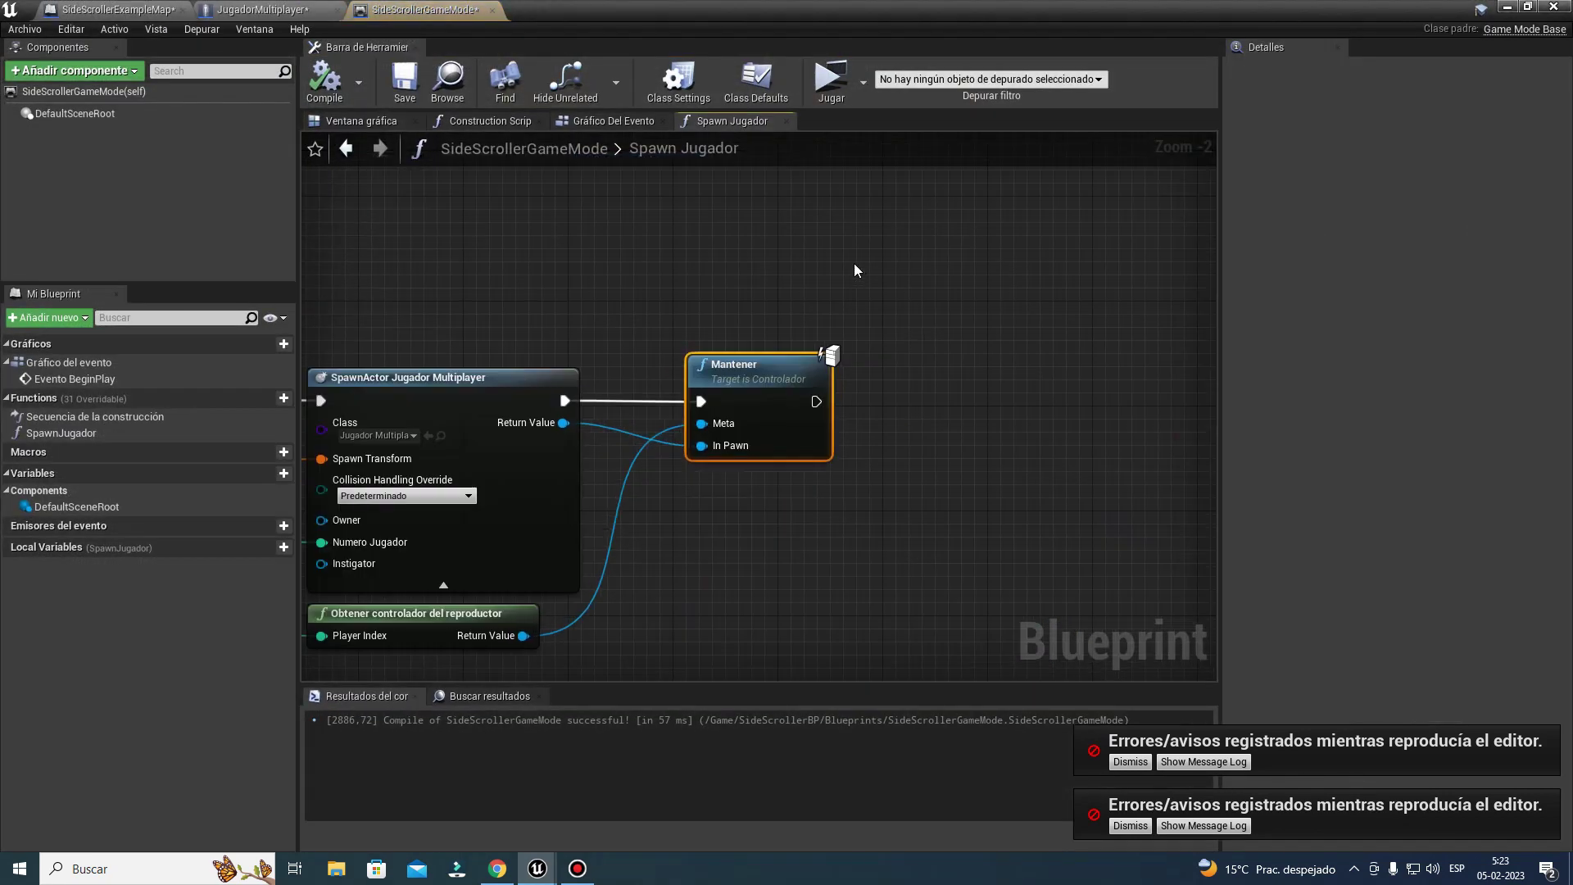
Step: Connect the loop Index to Obtener controlador's Player Index and compile
mouse_move(875, 289)
right_down()
mouse_move(829, 494)
mouse_move(878, 489)
right_up()
right_drag(926, 672, 750, 447)
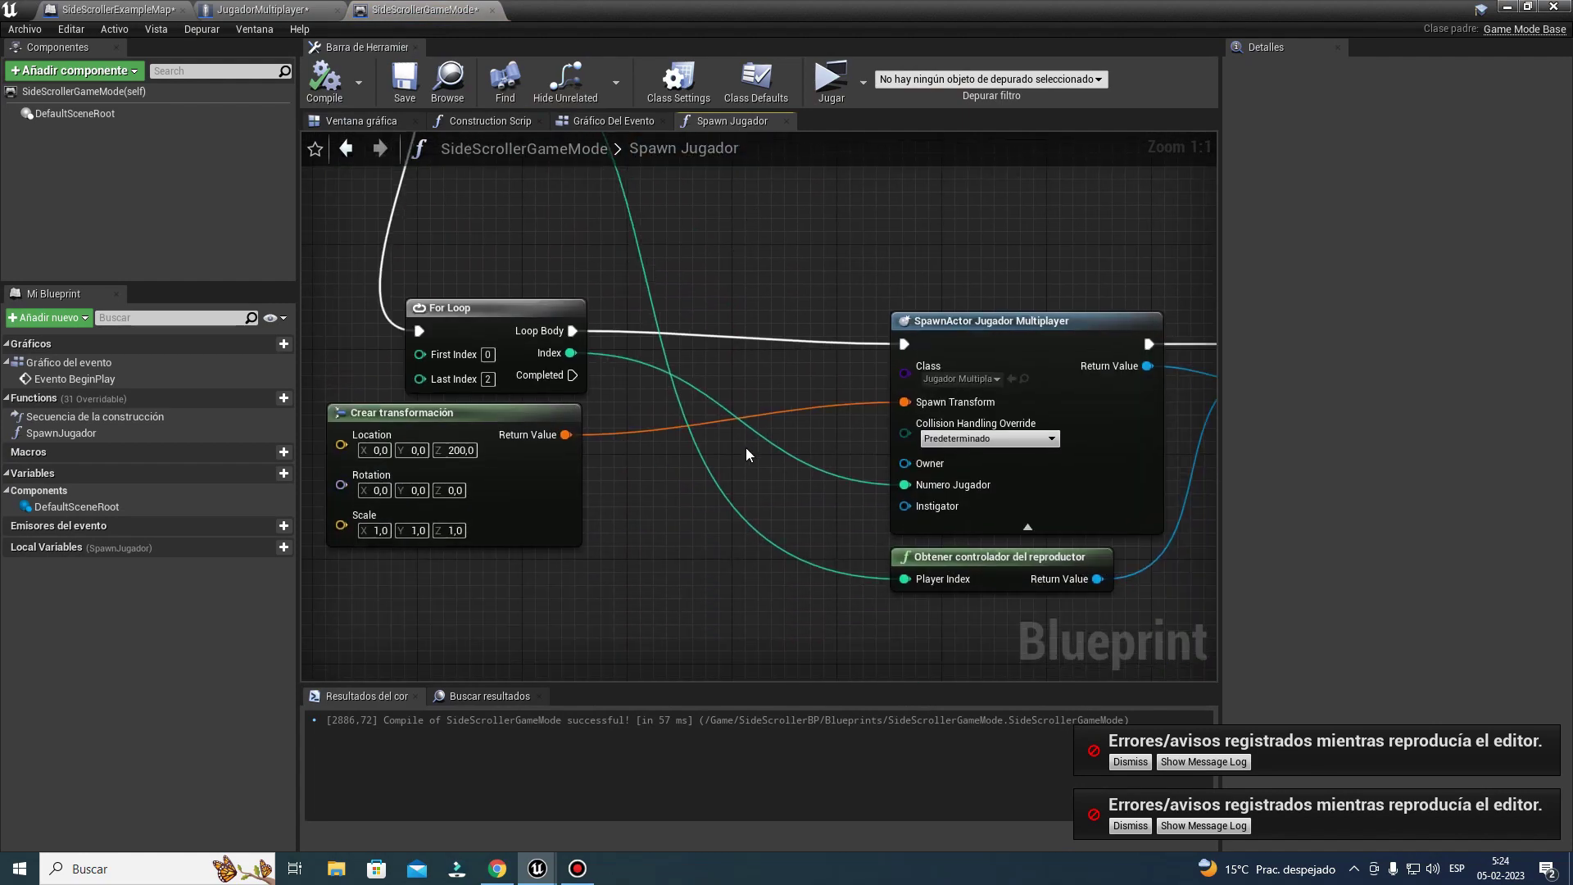
drag(914, 581, 571, 354)
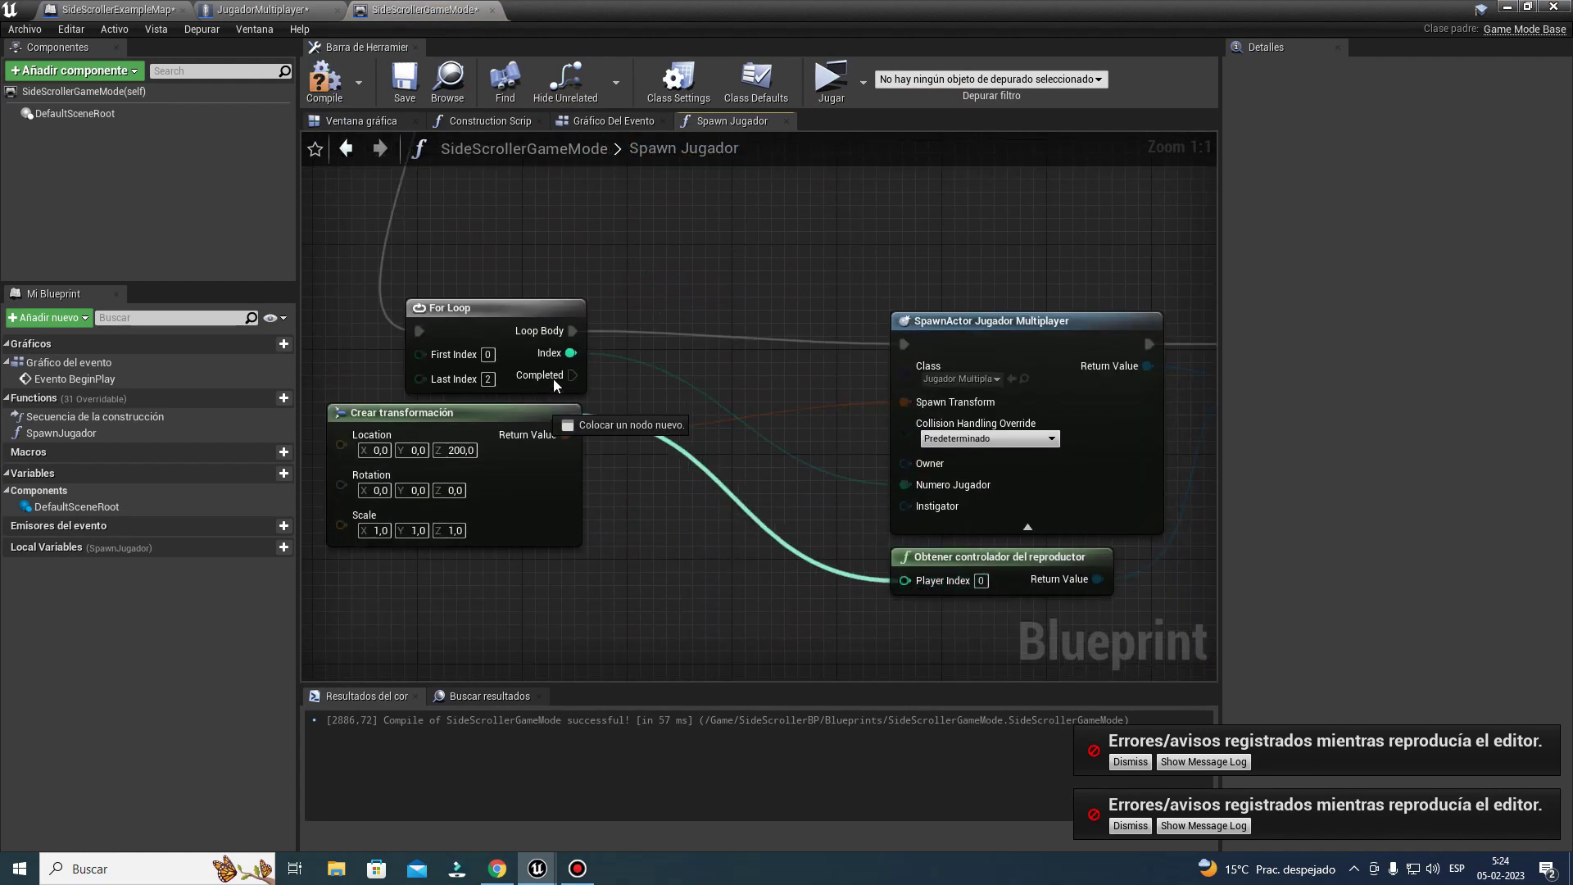
click(318, 82)
Step: Play-test the level, running and jumping the green character, then stop
click(830, 78)
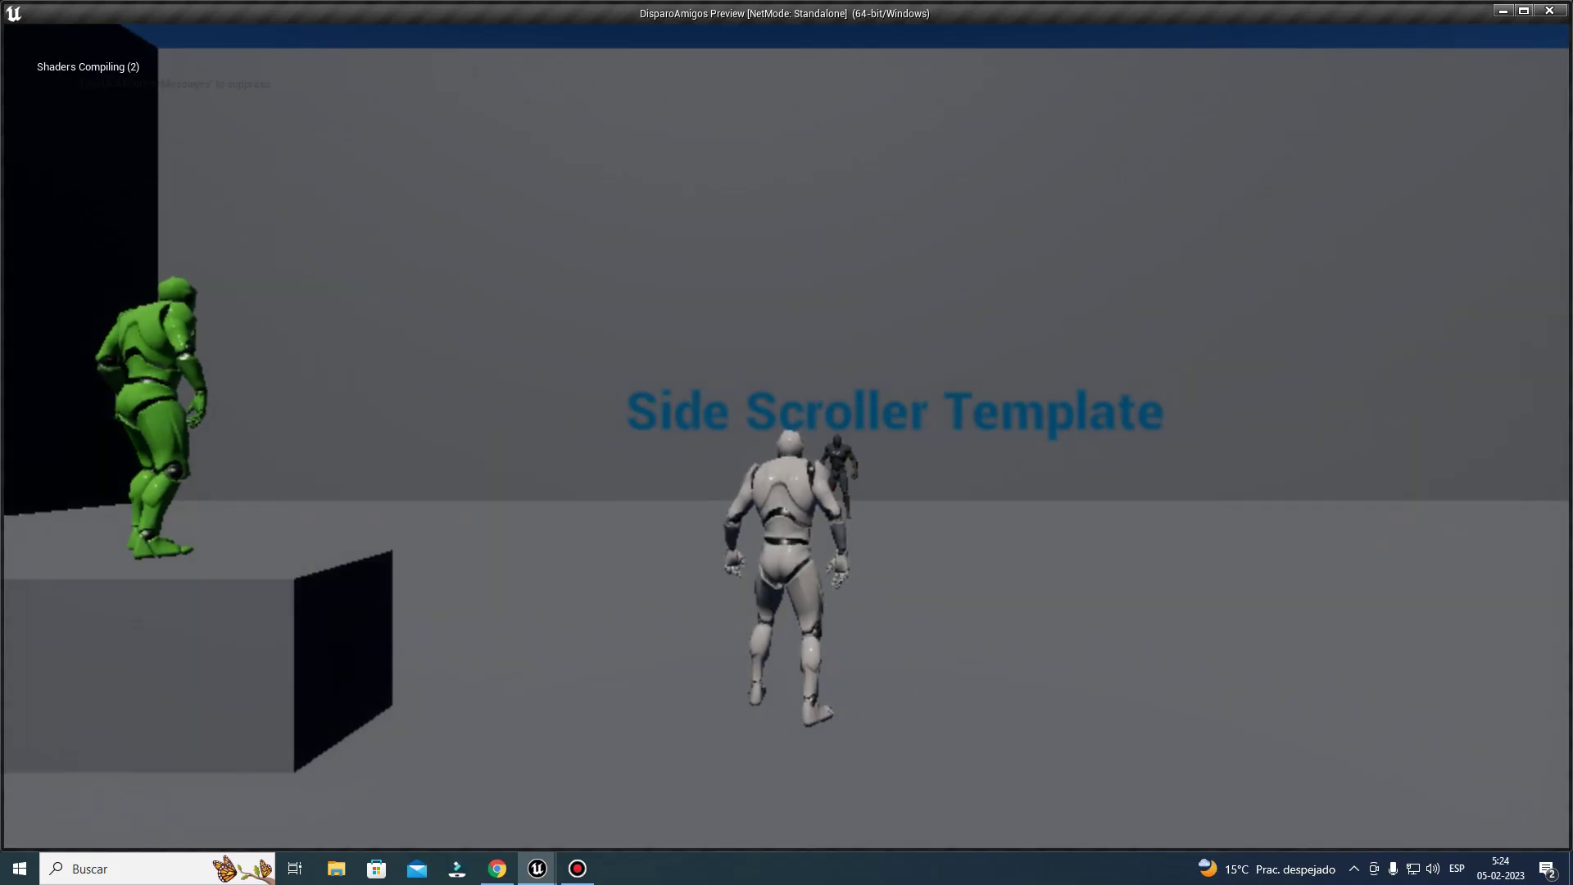
key(d)
key(a)
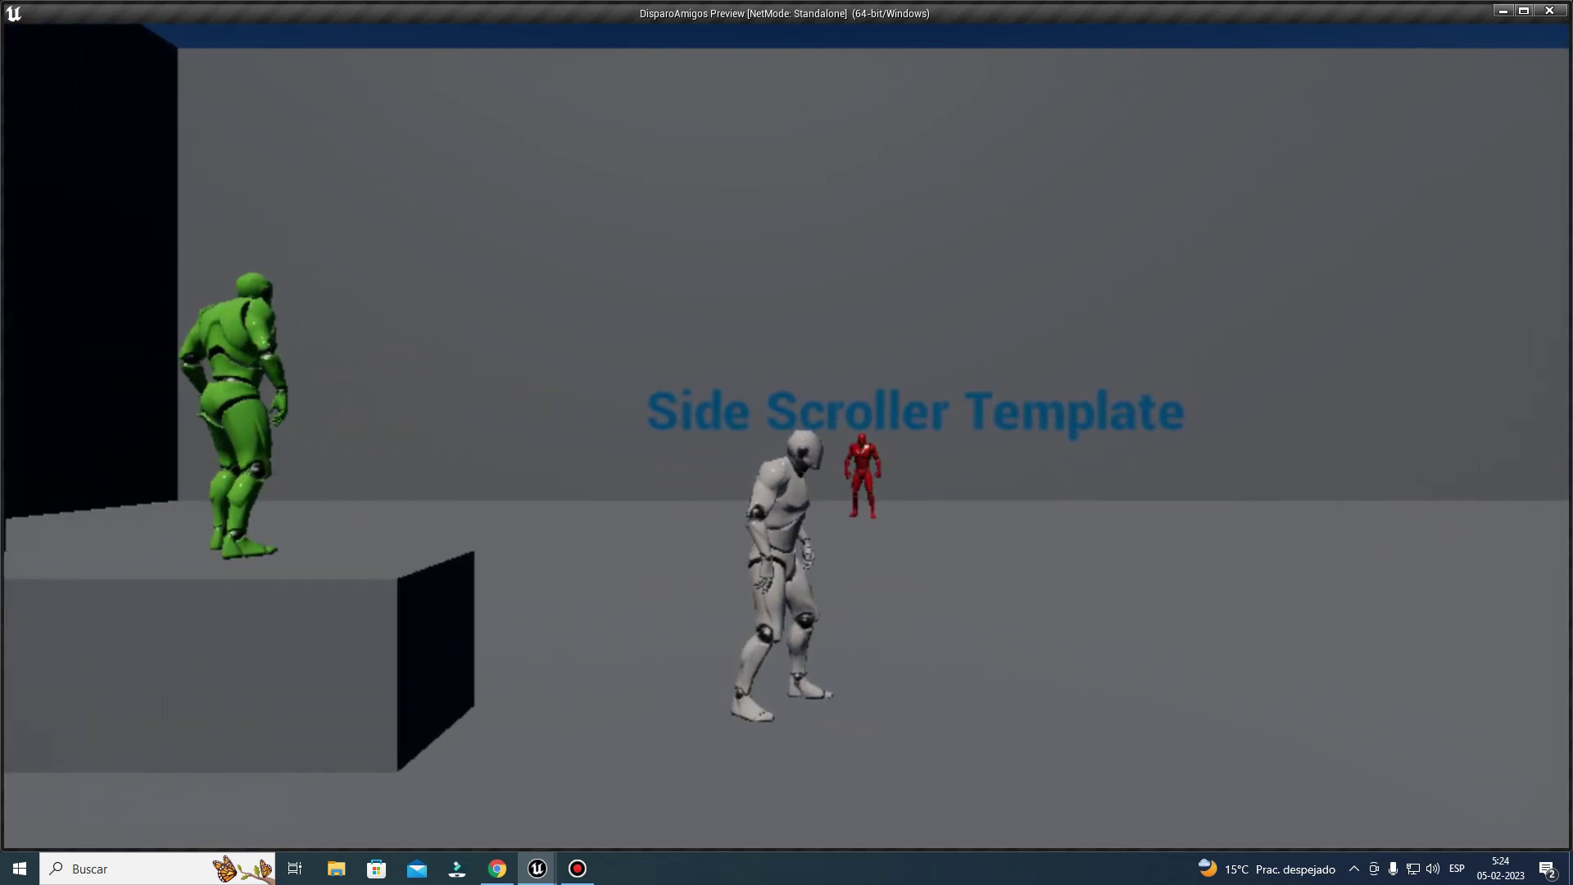
key(d)
key(space)
key(space)
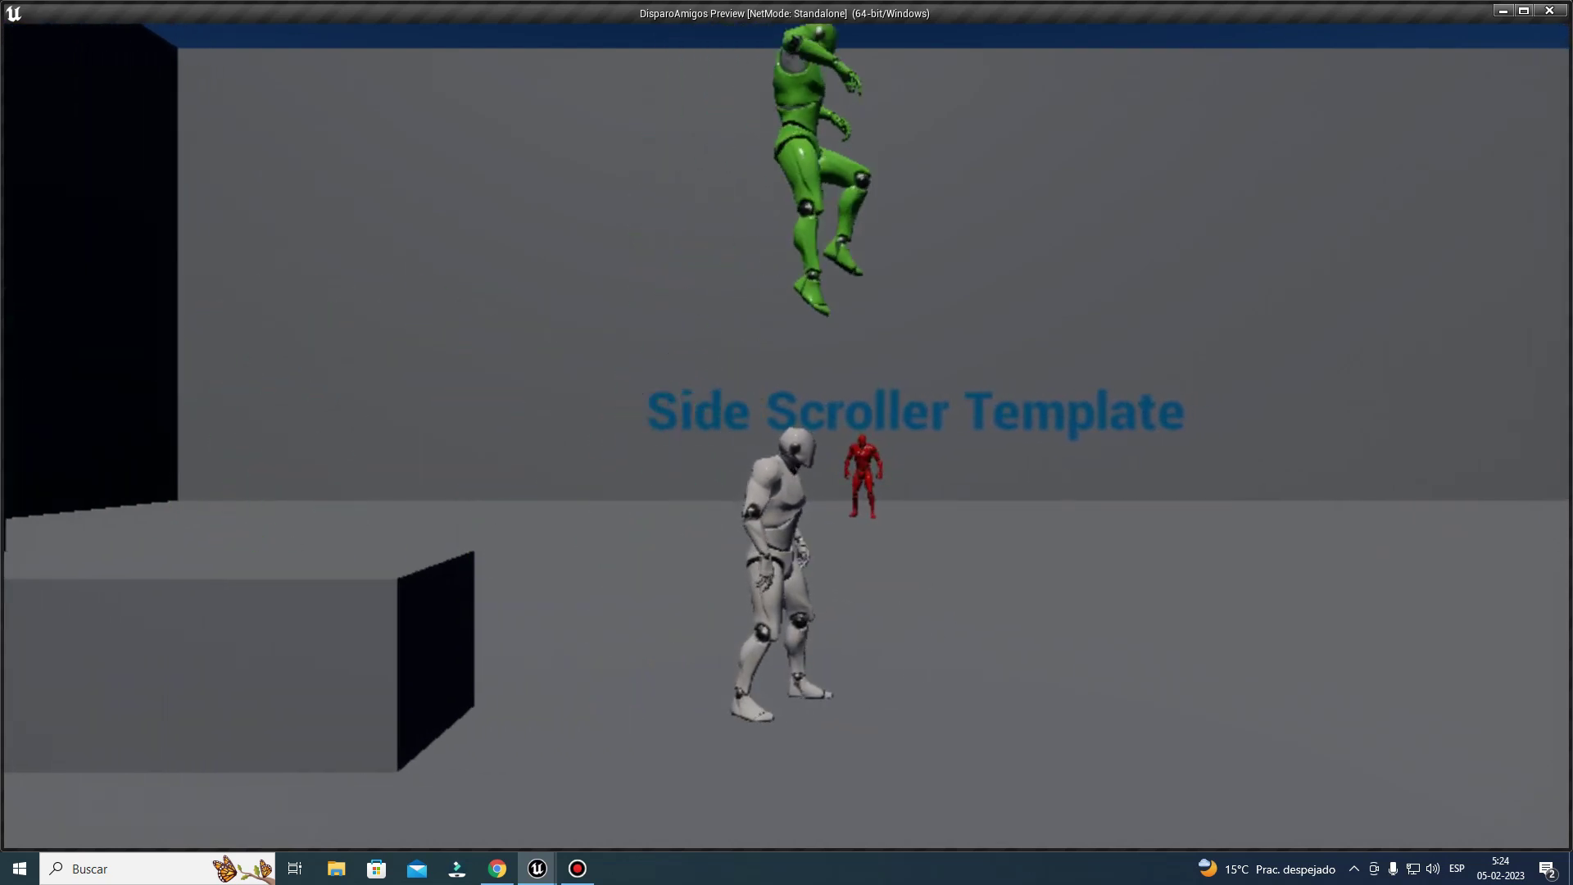
key(a)
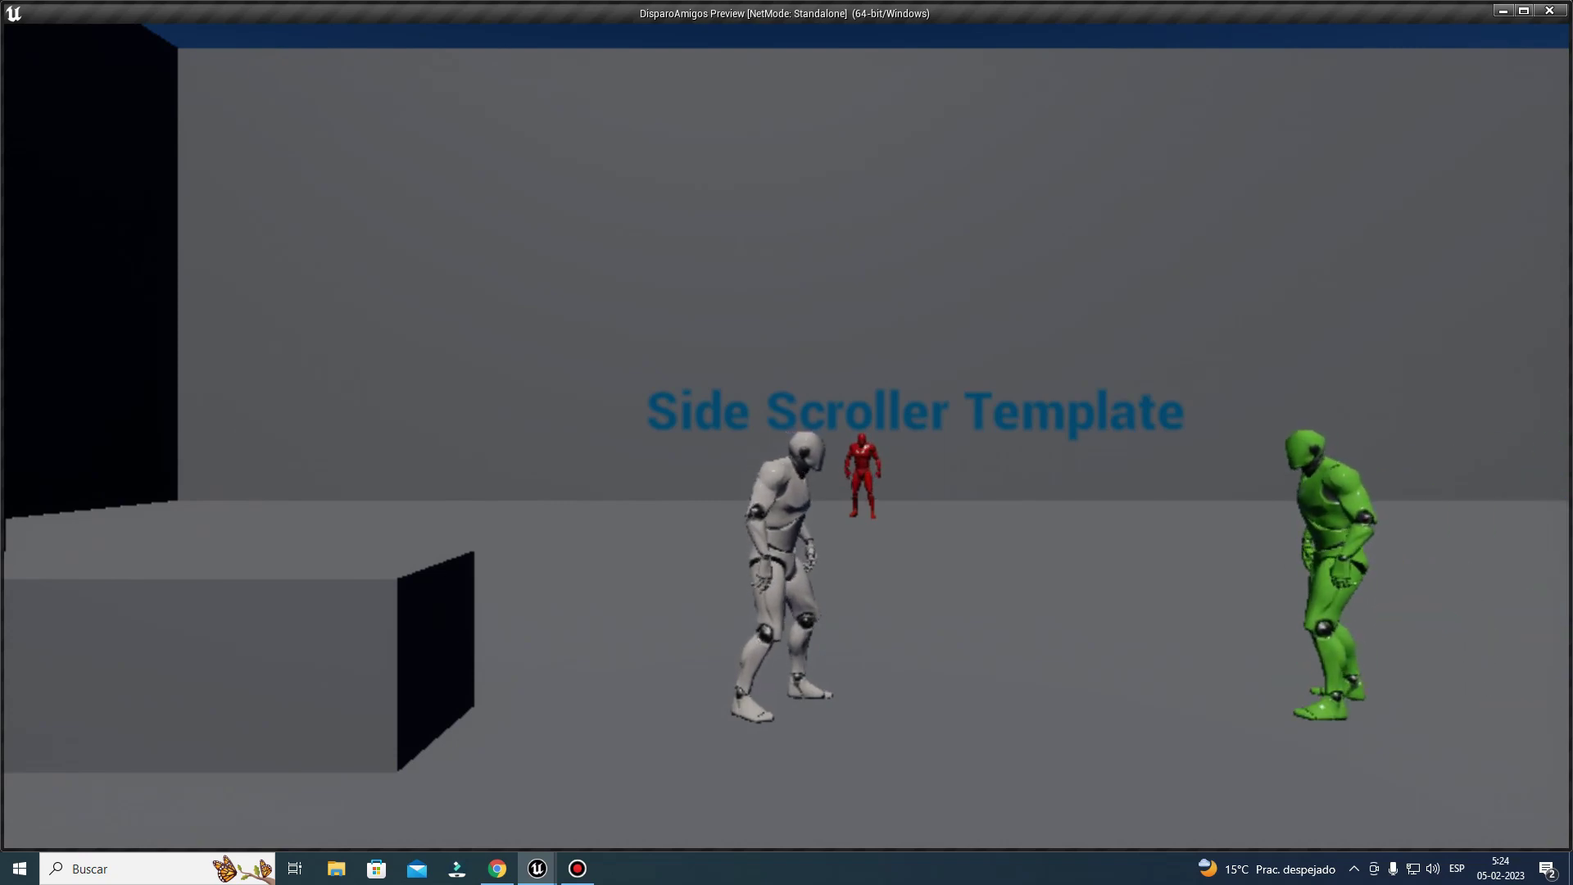
key(Escape)
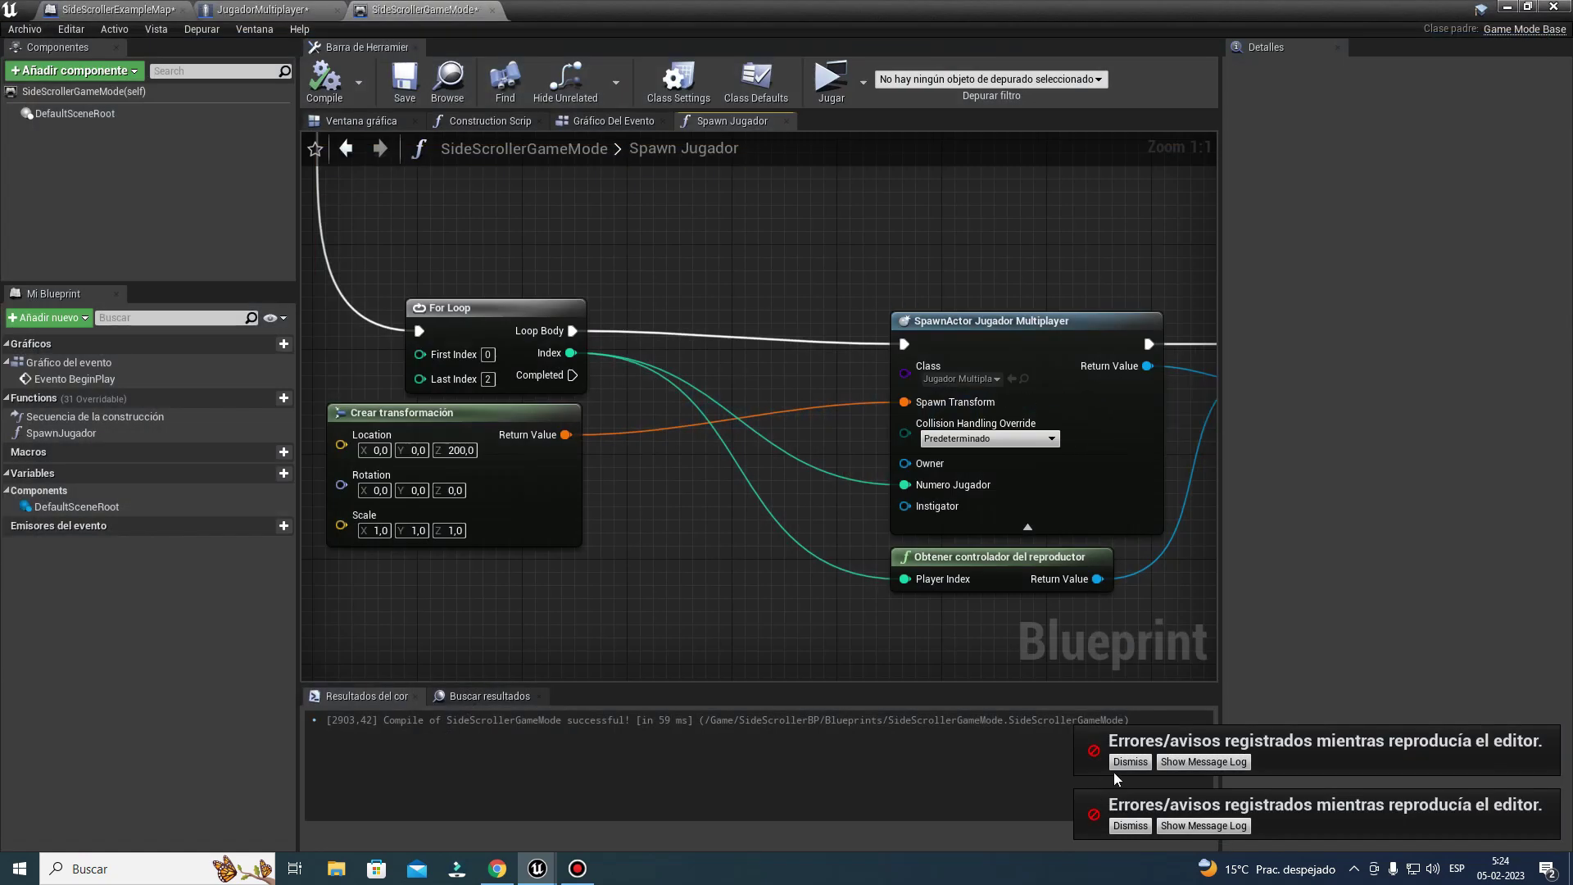
Step: Dismiss both error notifications and close the message log
click(1124, 762)
click(1128, 824)
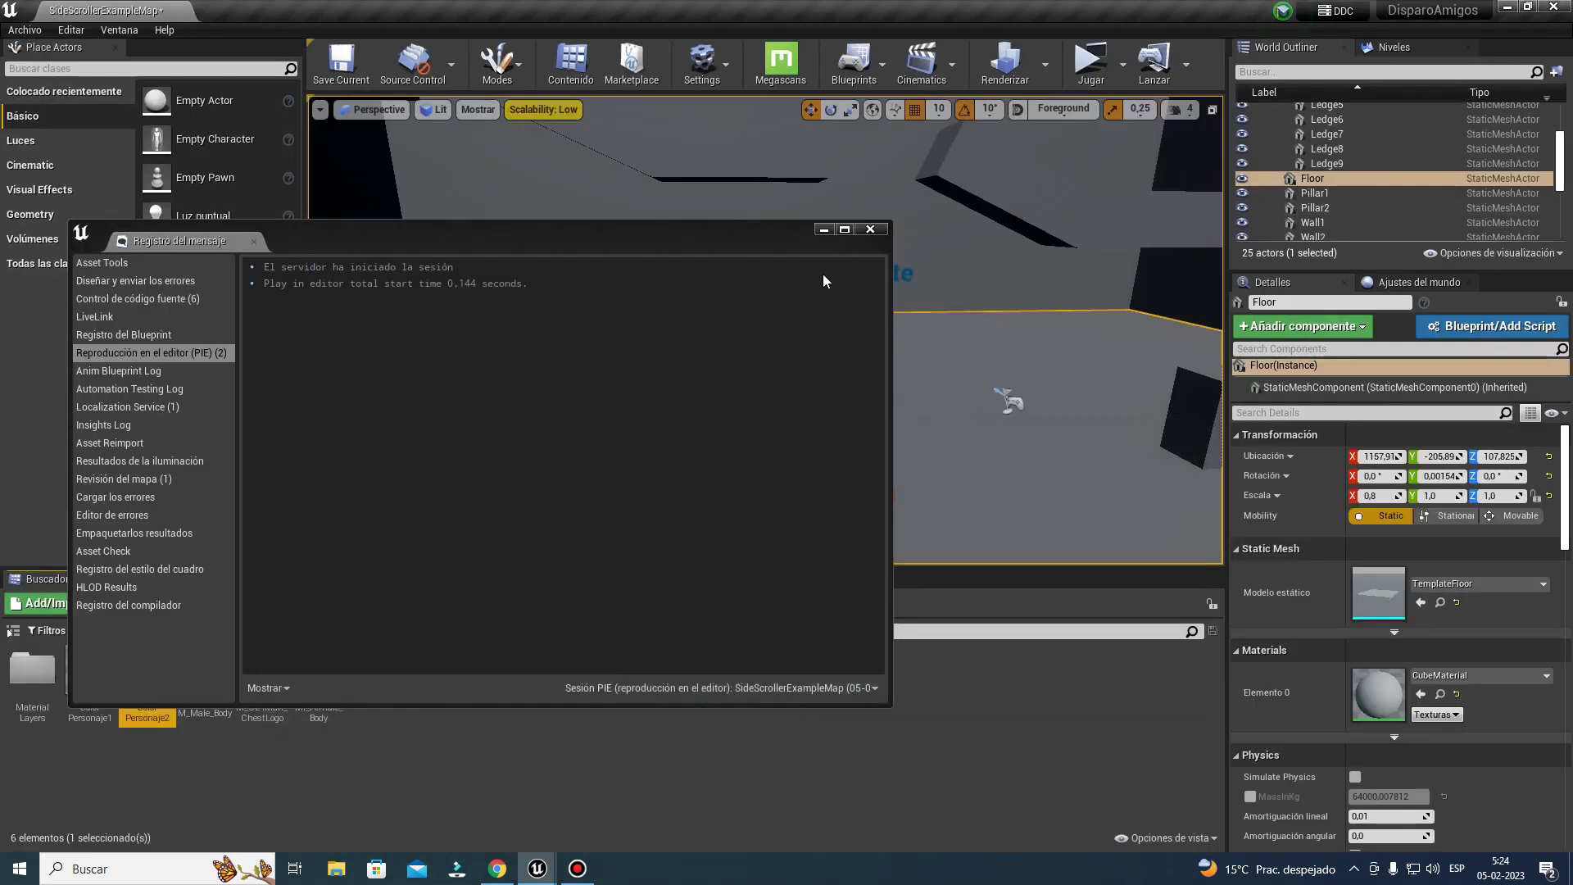
click(871, 229)
right_drag(875, 233, 892, 341)
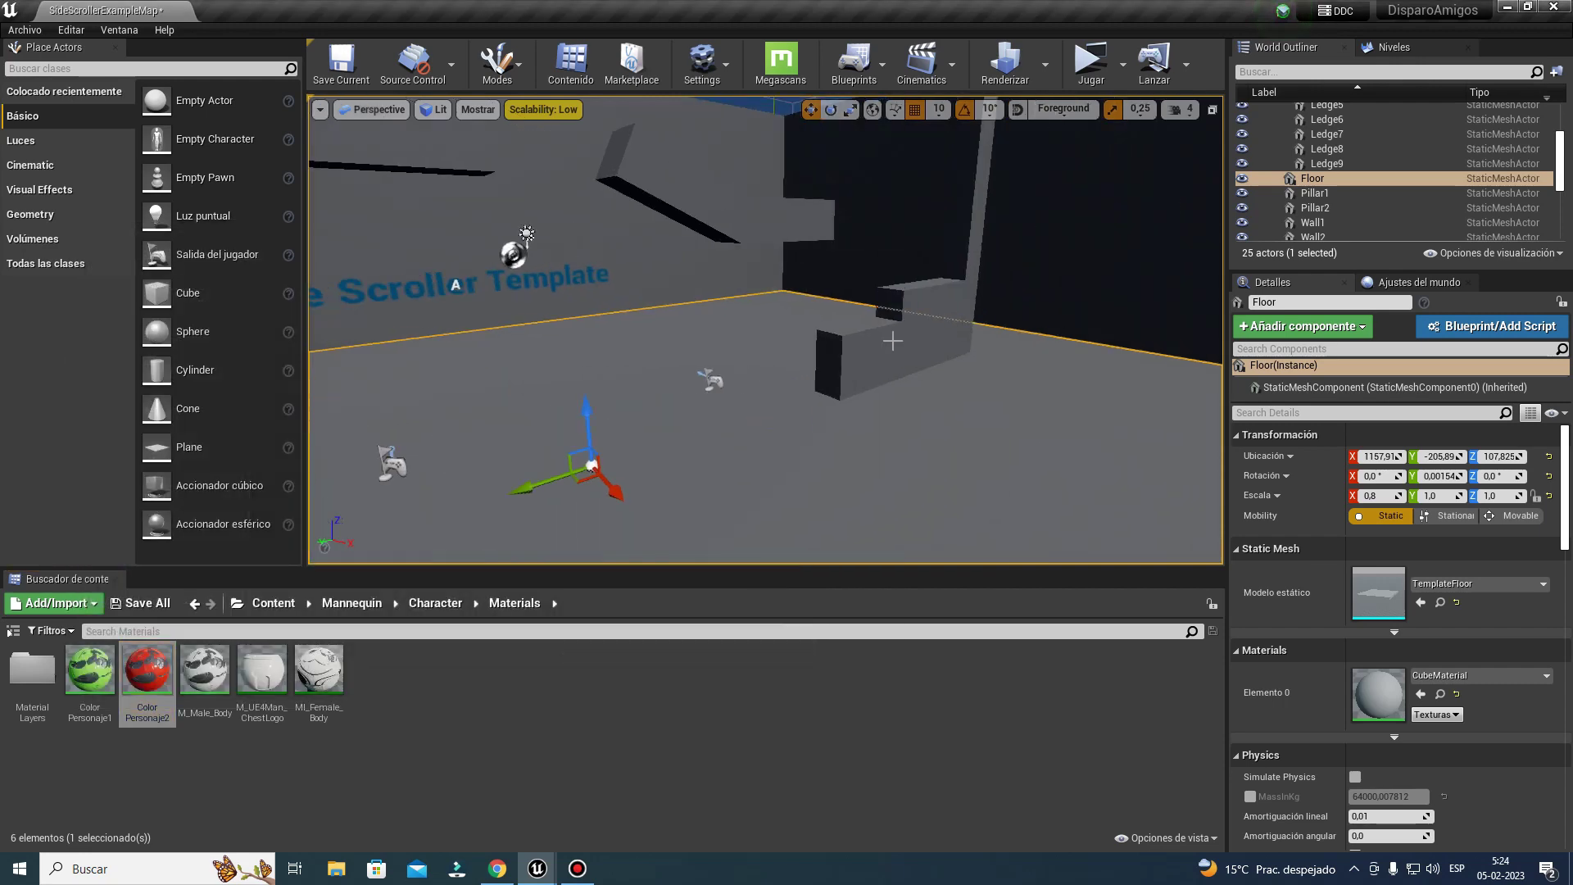
Step: Set NetworkPlayerStart3's Player Start Tag to Jugador2
click(718, 380)
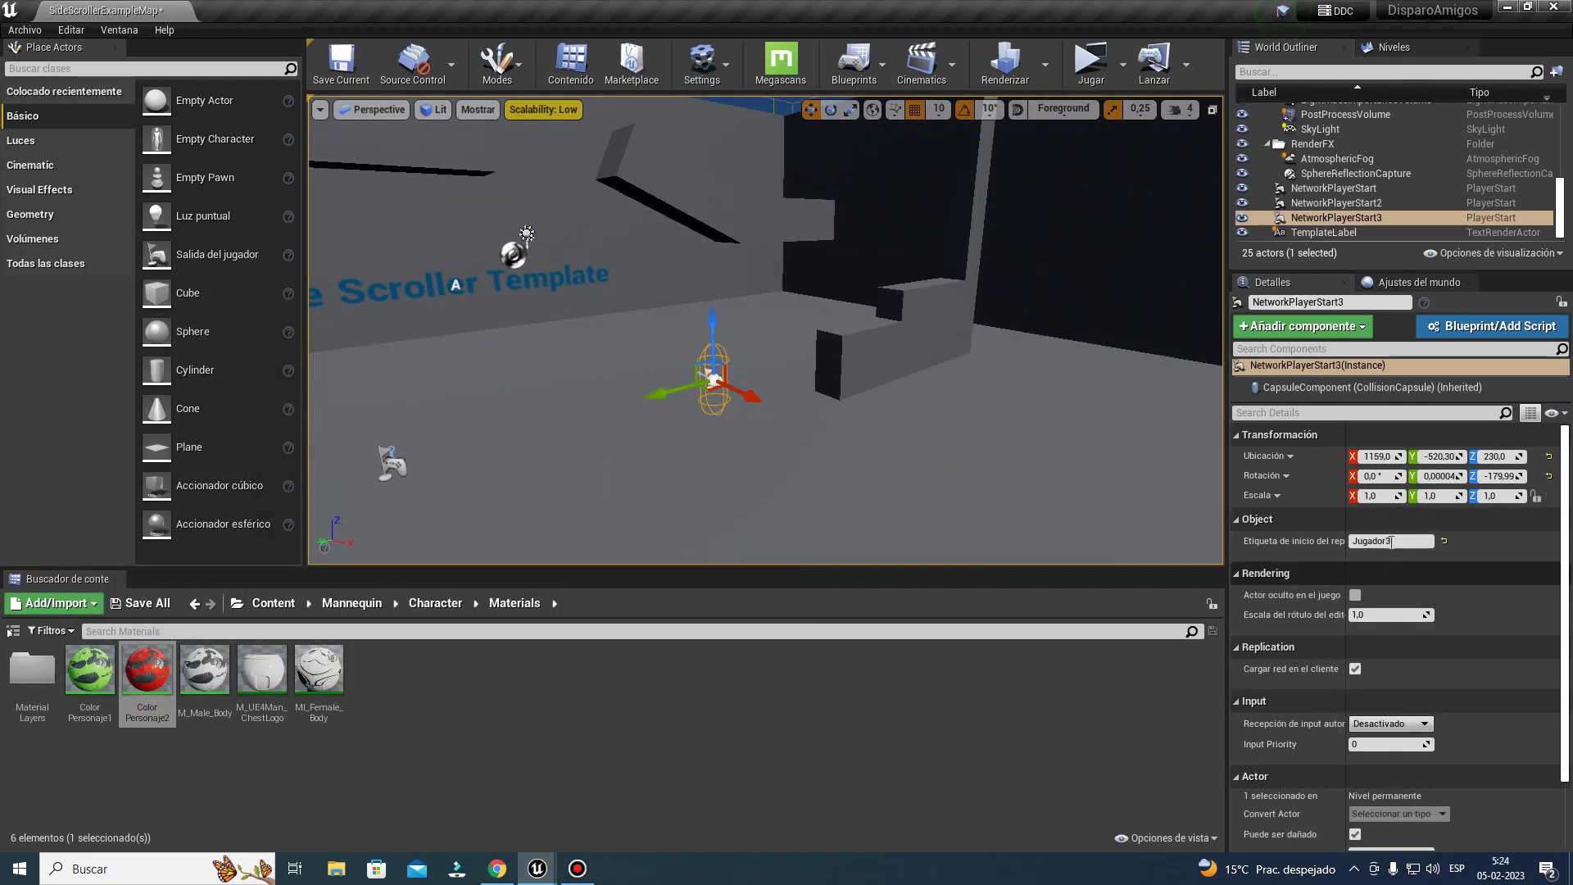
click(1391, 541)
text(Jugador2)
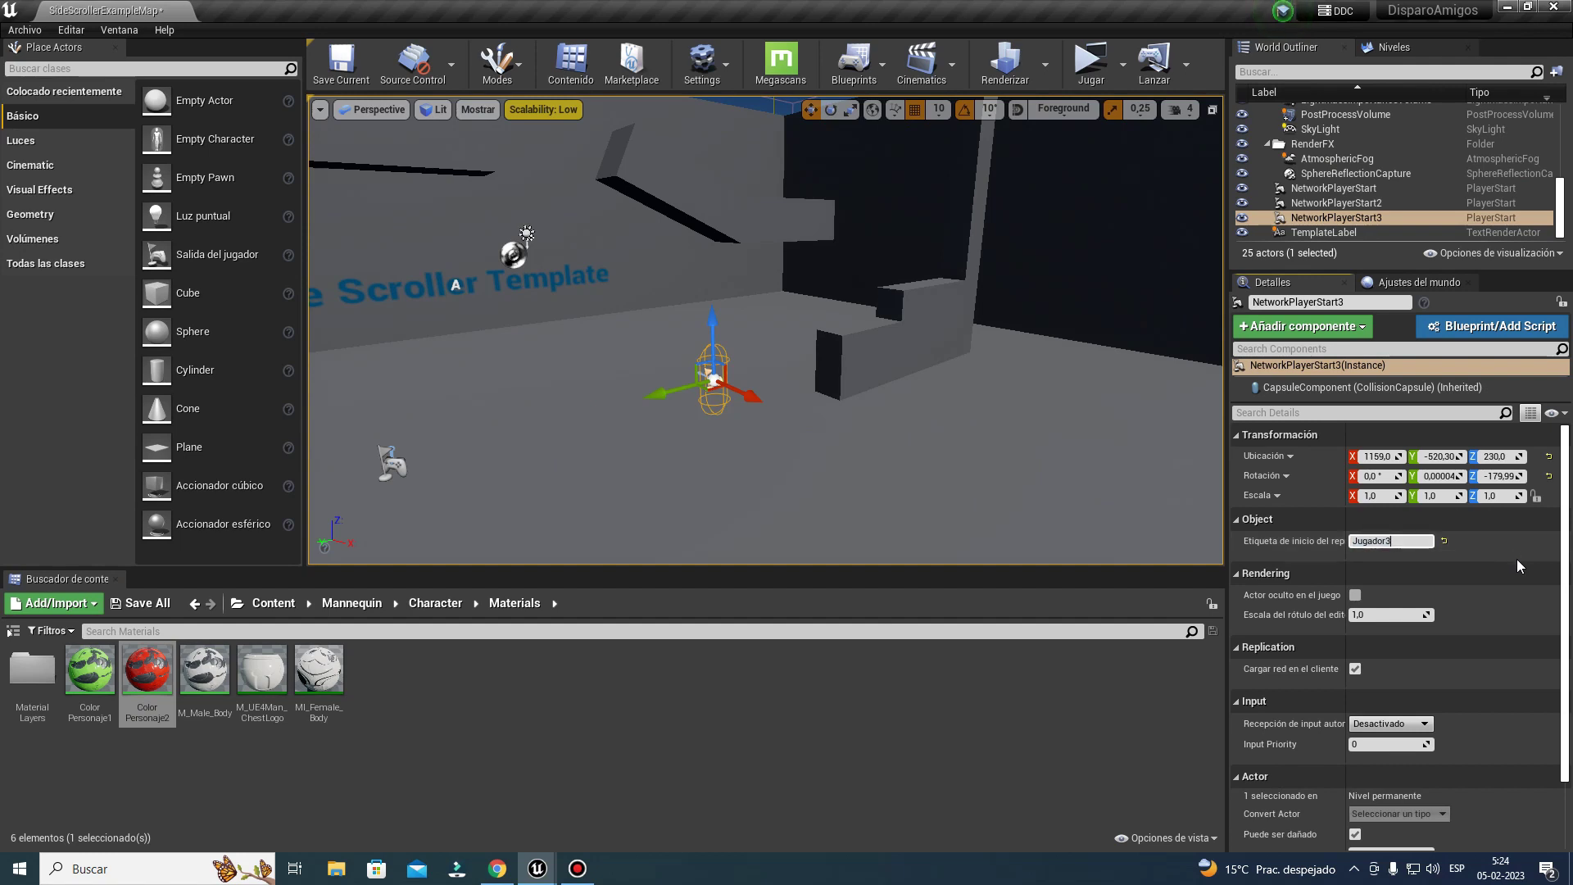
key(Return)
Step: Check the other player starts' tags and launch a play-test with Jugar
right_drag(677, 408, 573, 459)
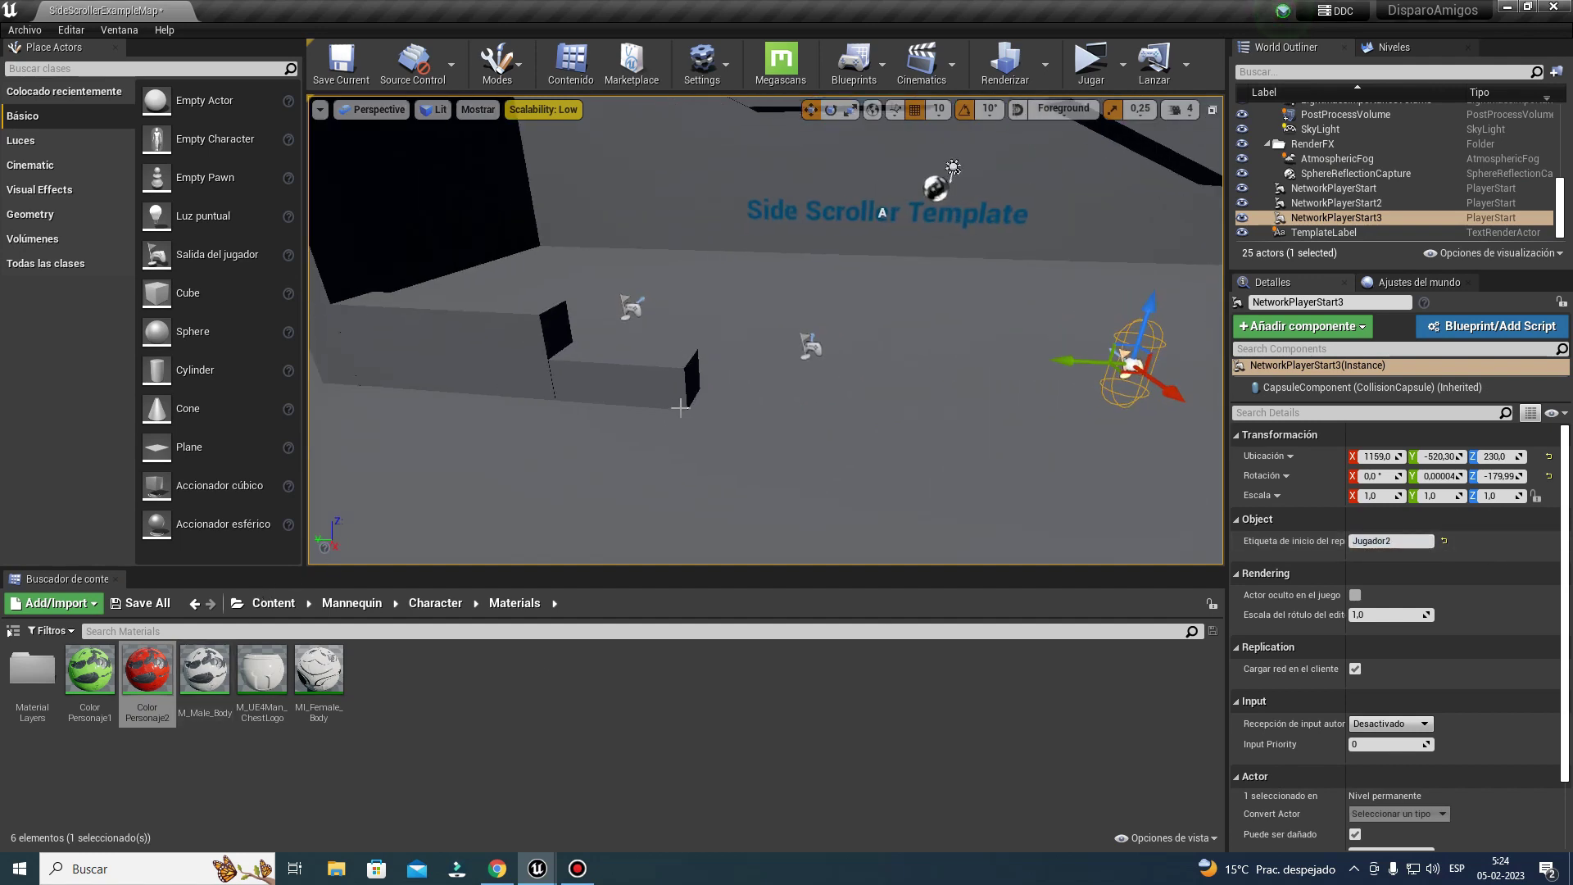
click(810, 349)
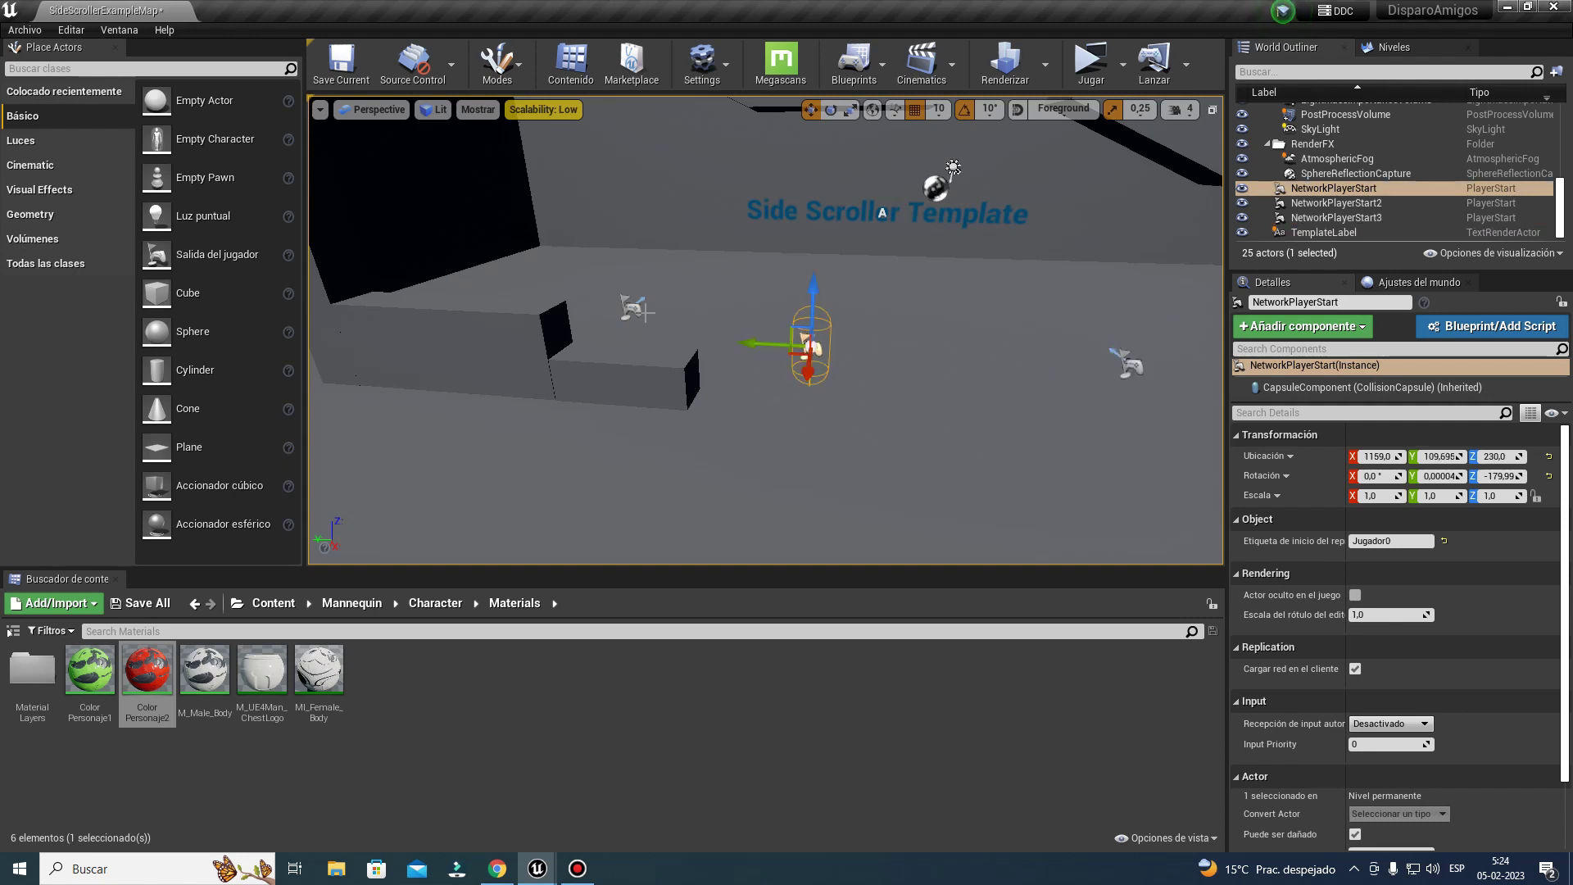
click(631, 307)
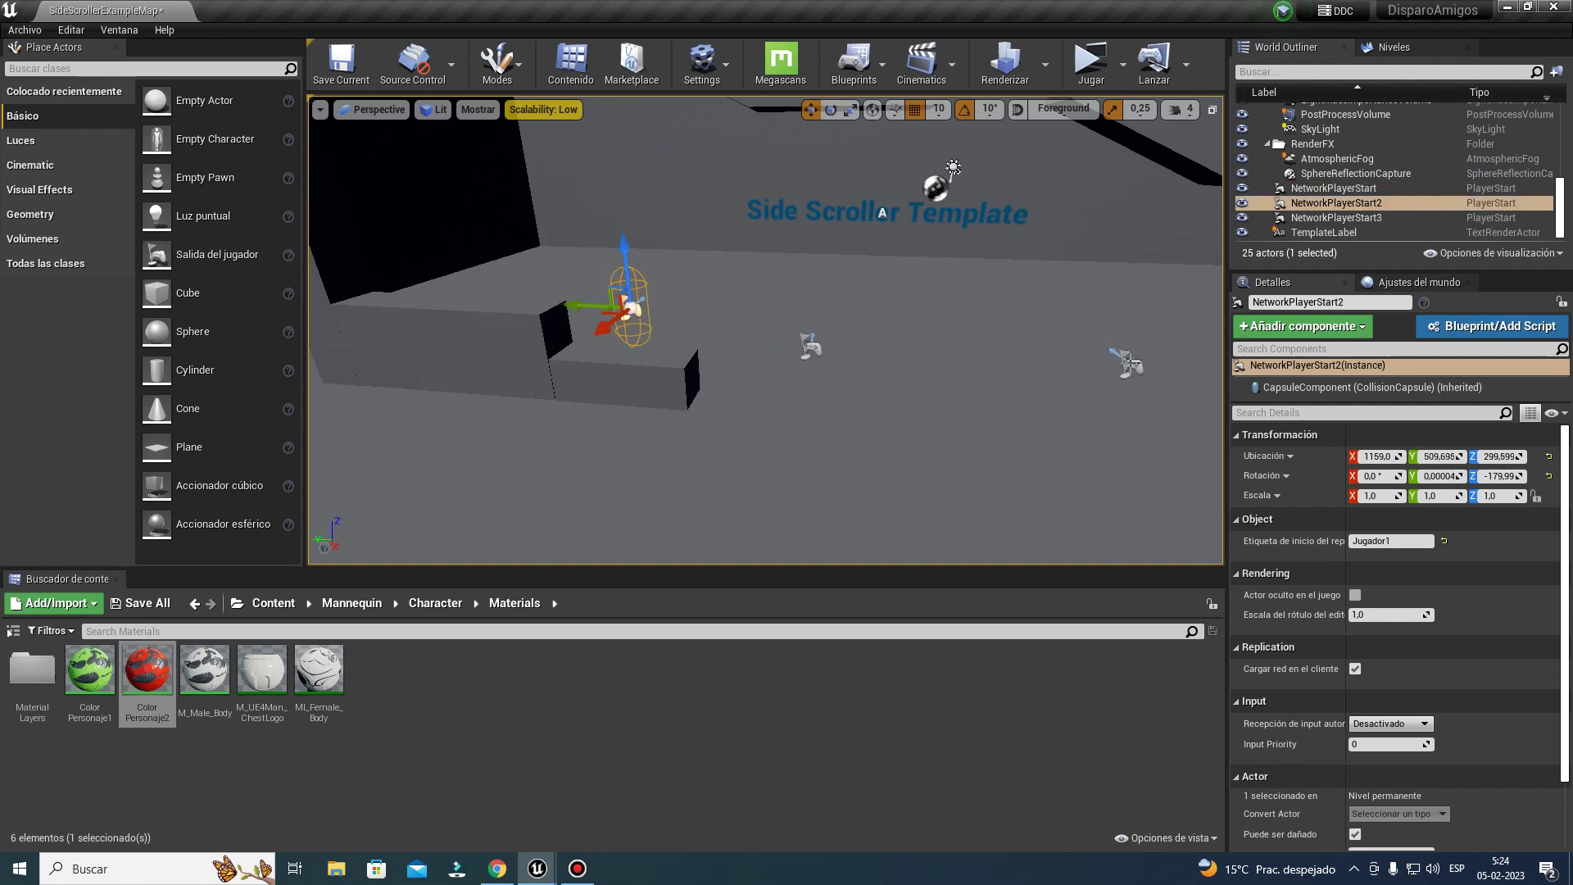
click(1129, 363)
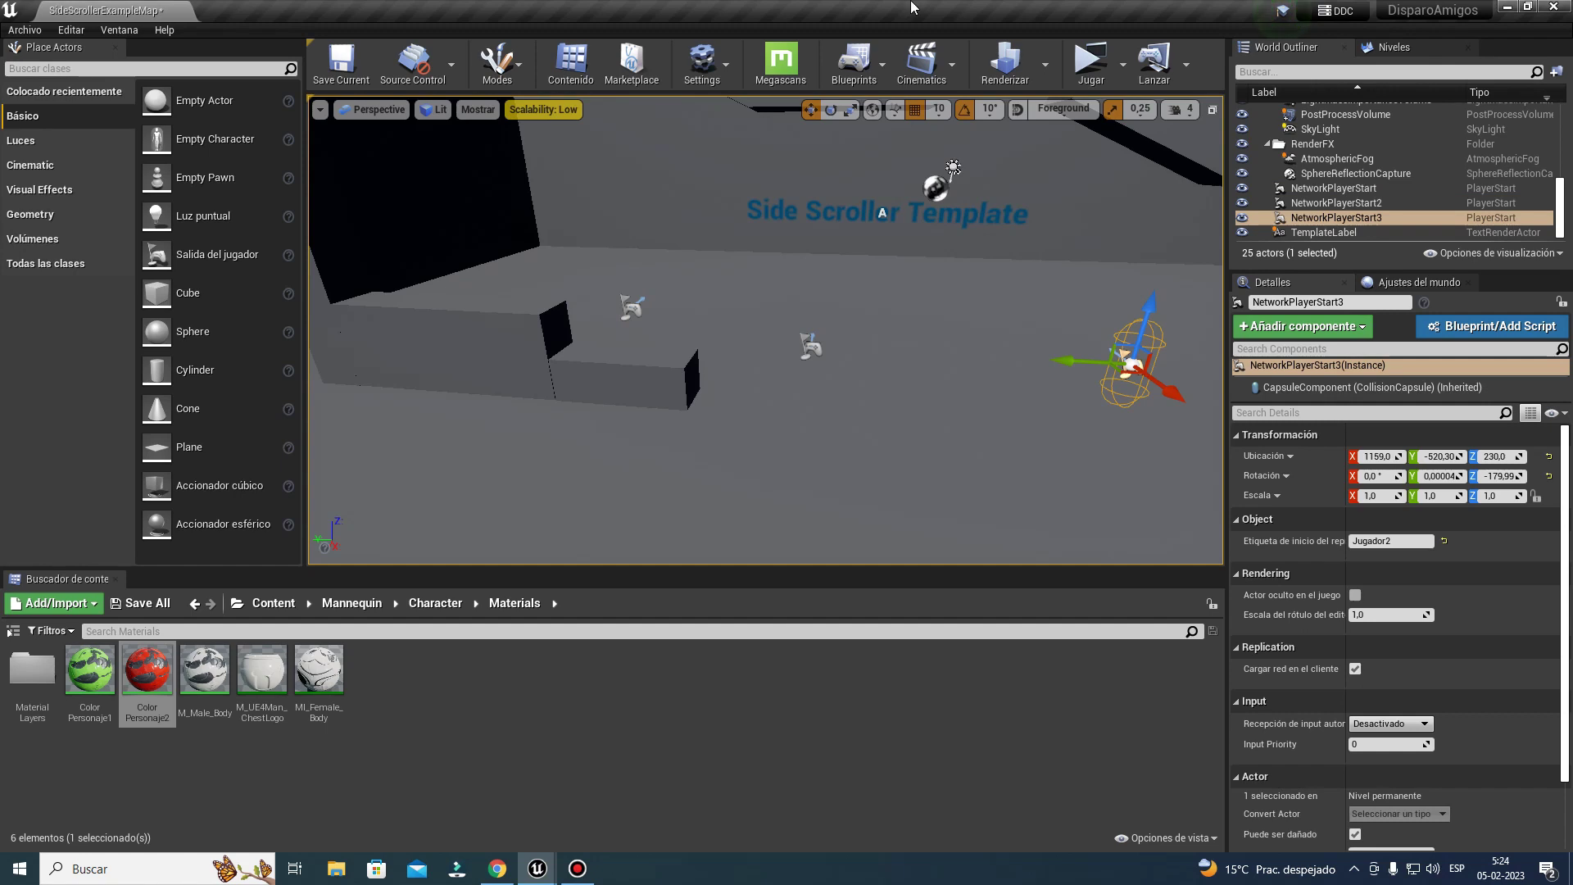
click(1085, 50)
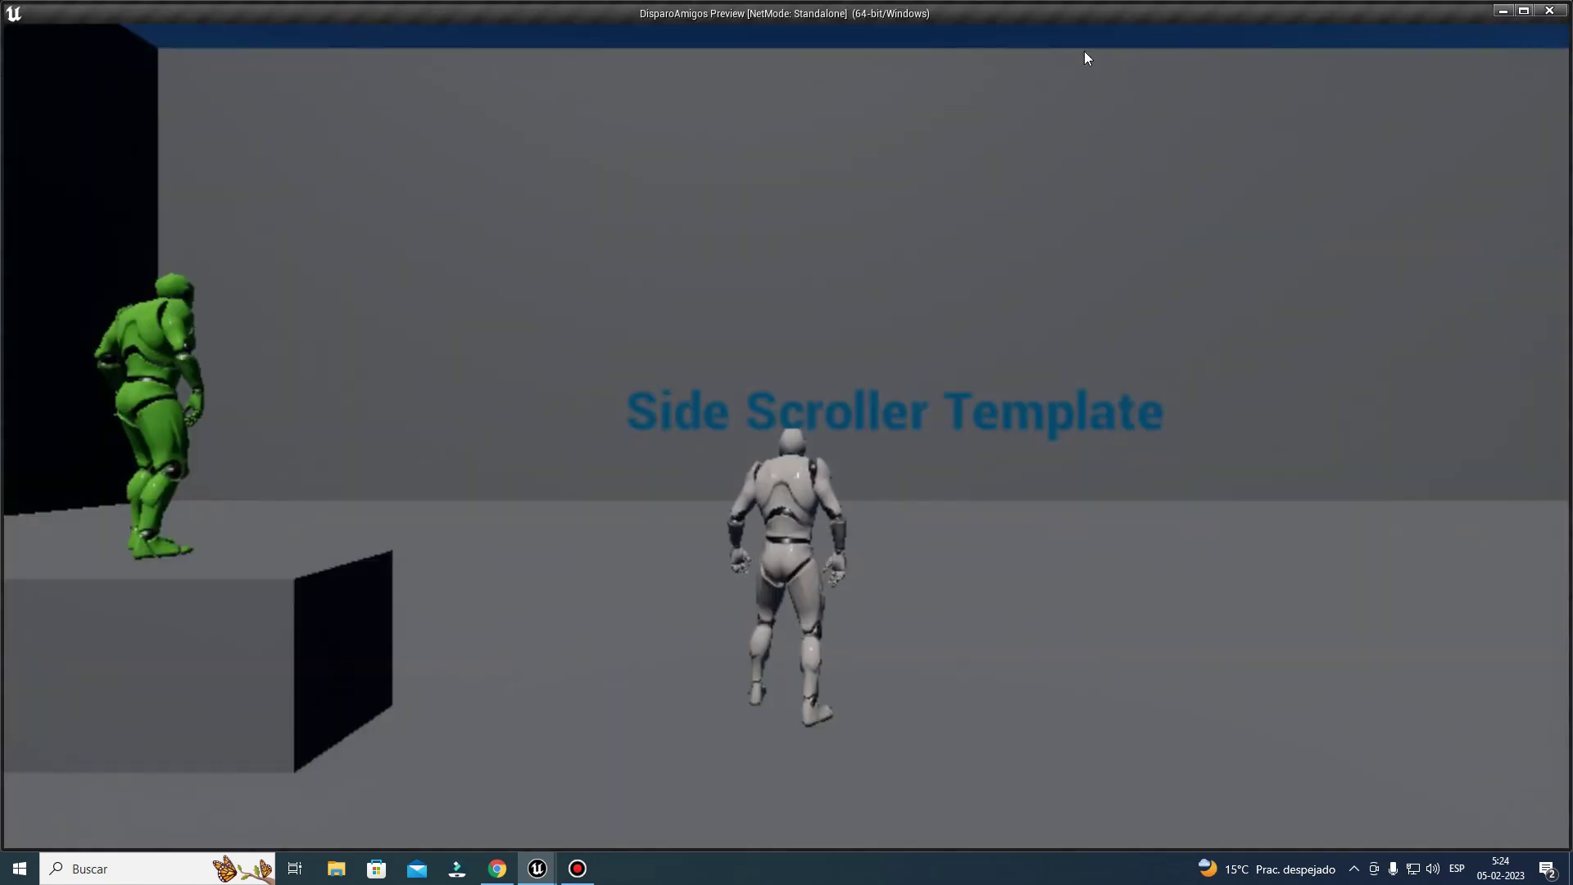
Step: Run and jump the green and white characters across platforms, then stop the preview
key(d)
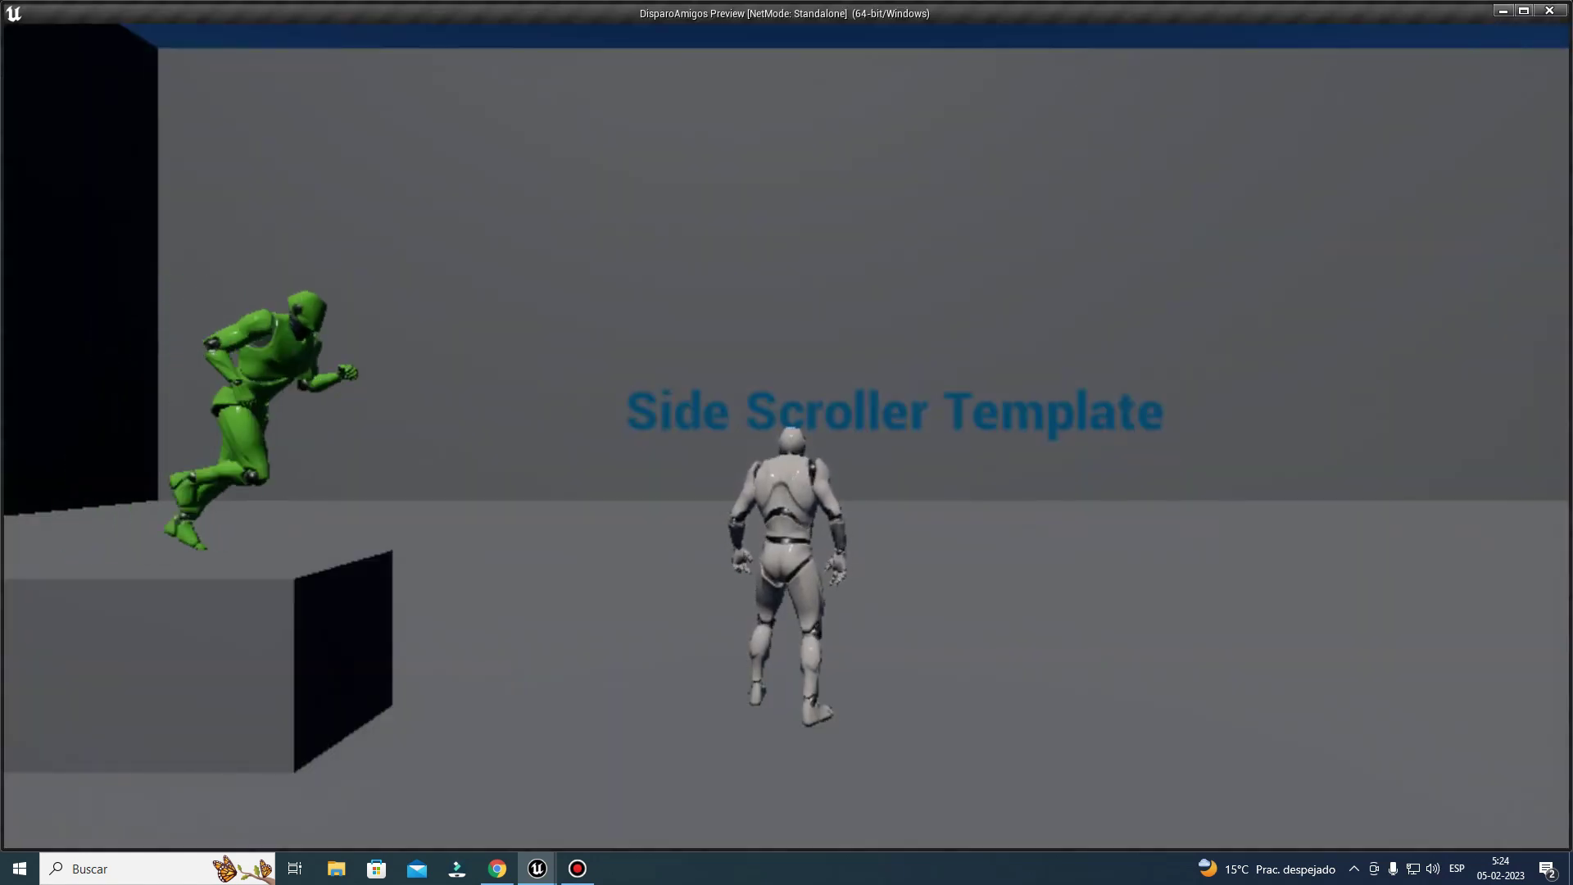
key(space)
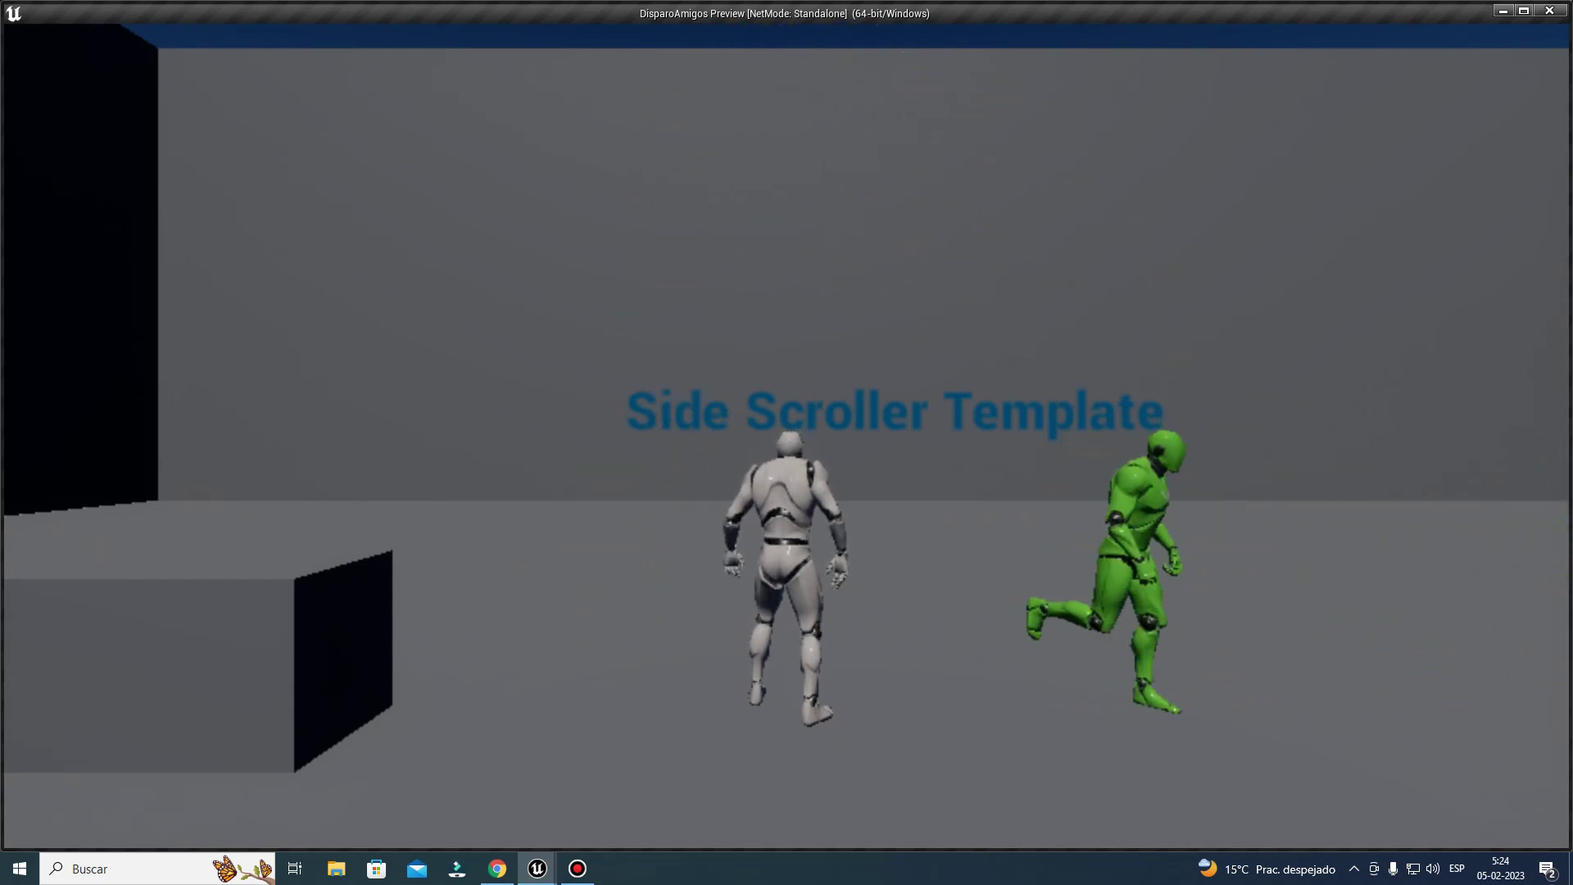
key(d)
key(space)
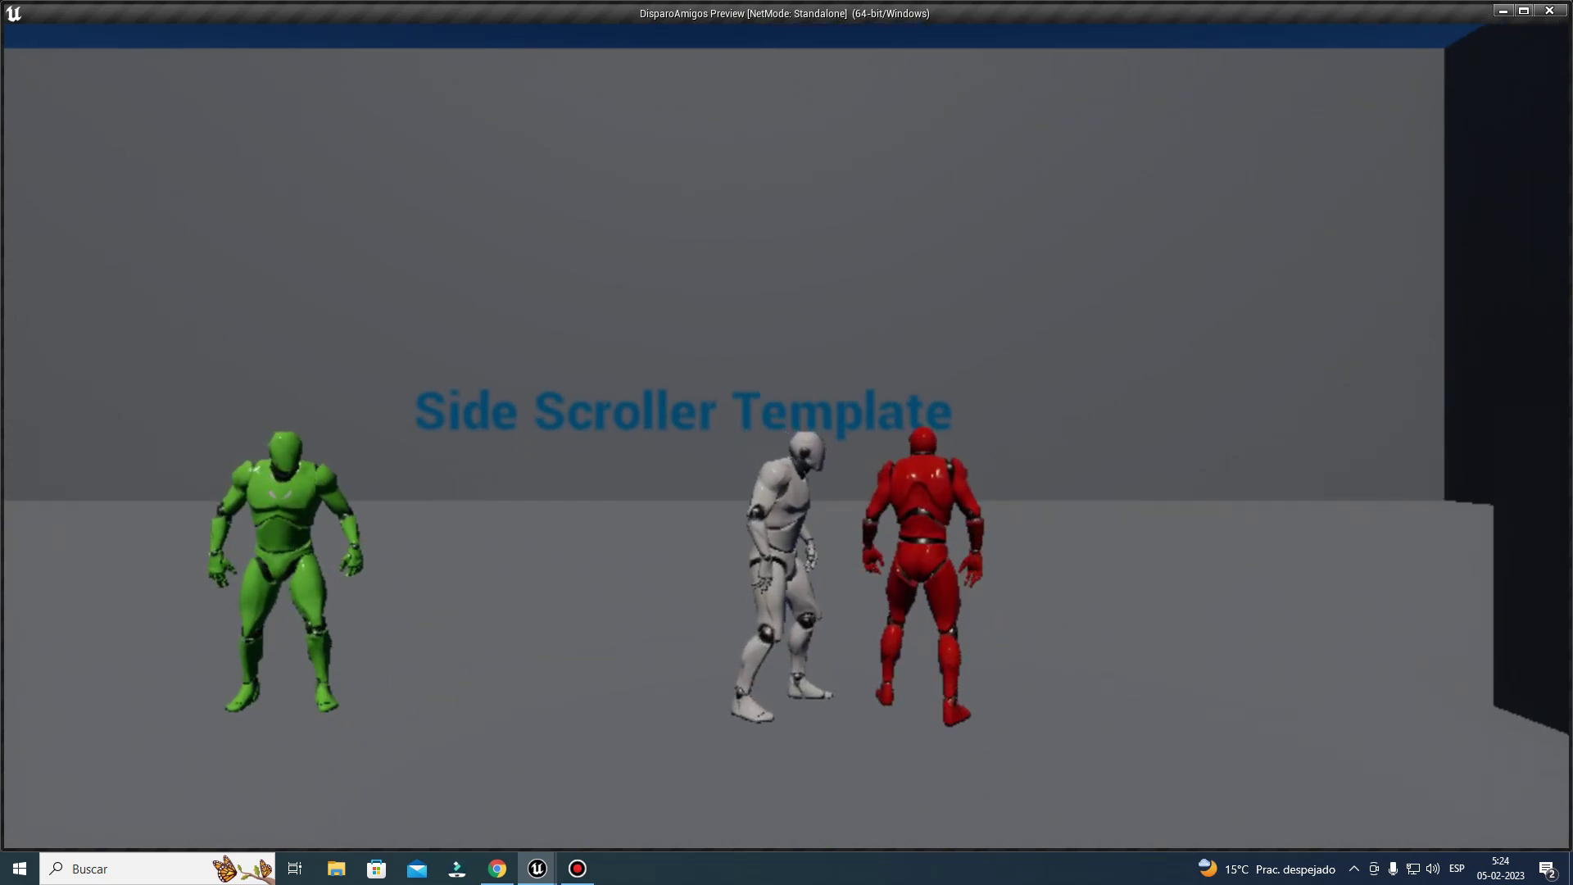
key(a)
key(space)
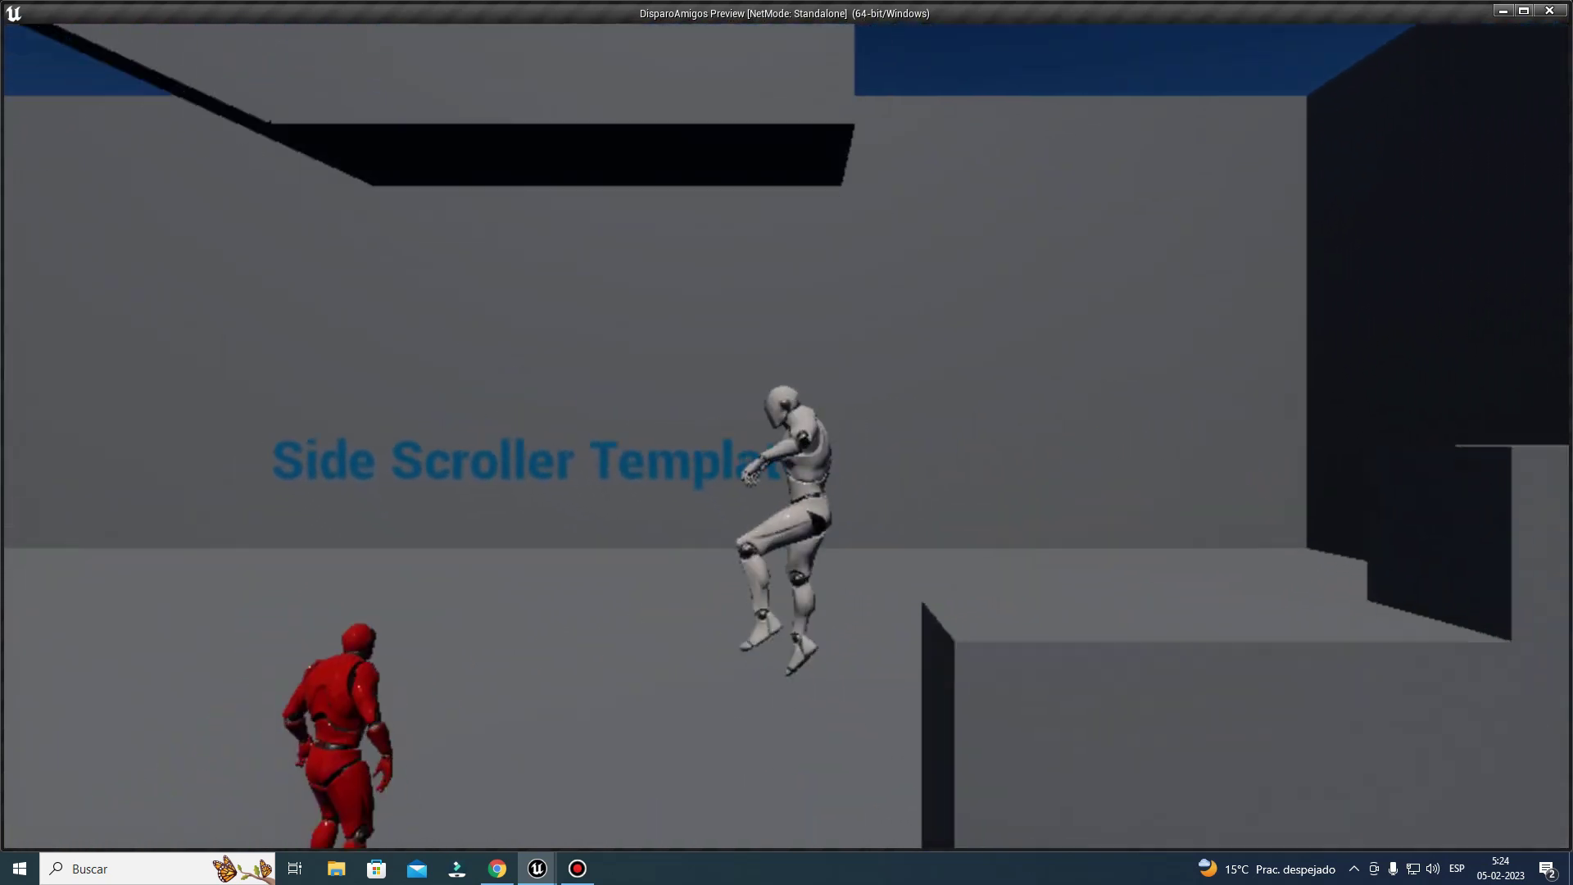
key(space)
key(d)
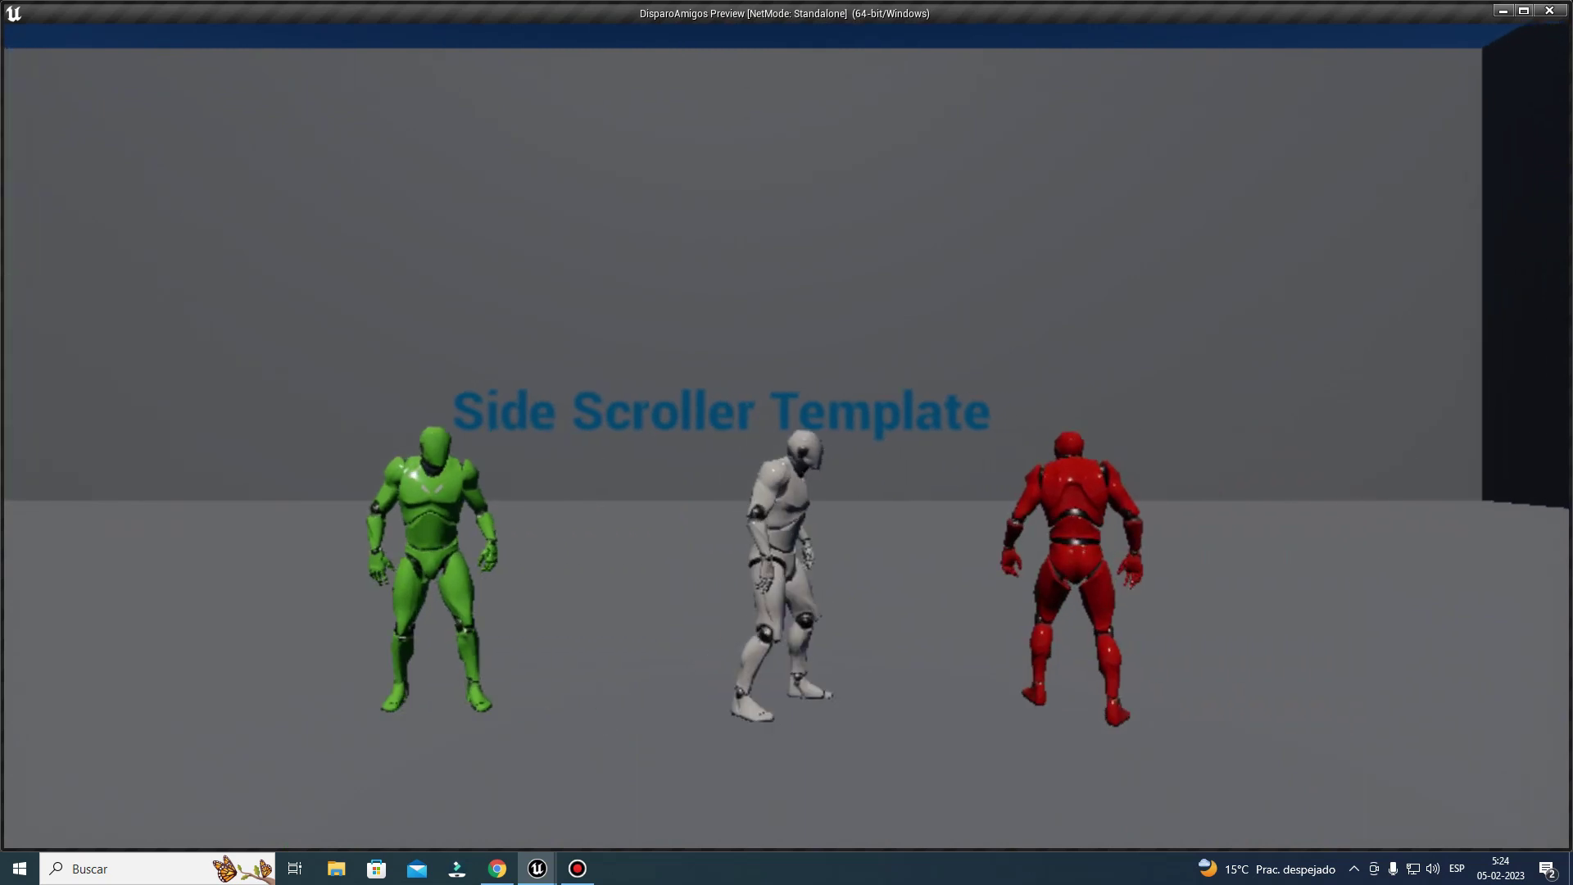
key(space)
key(d)
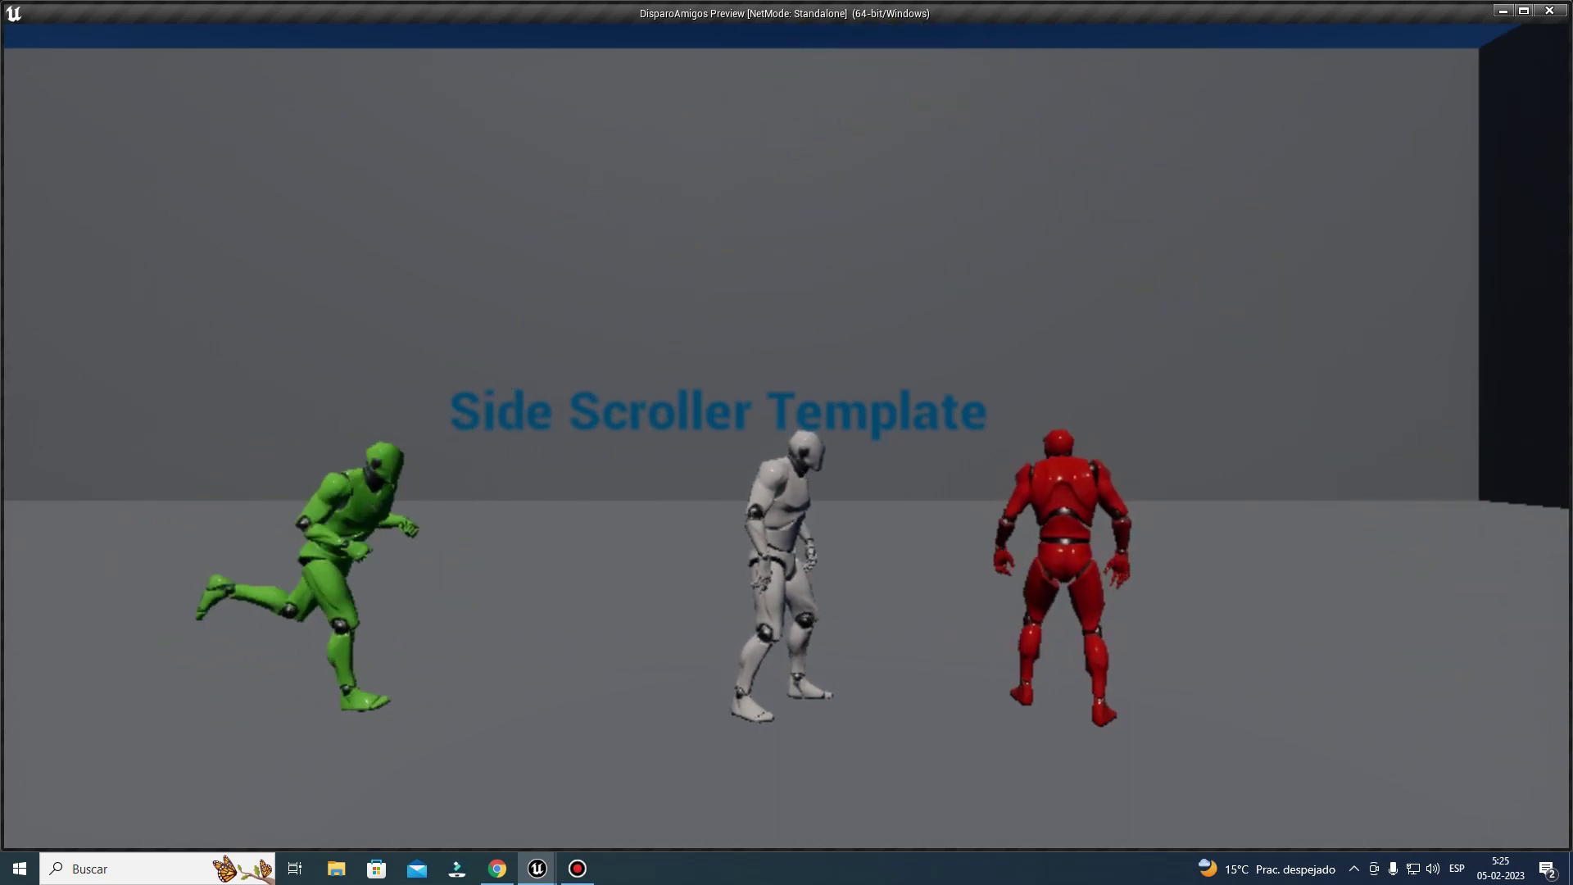
key(Escape)
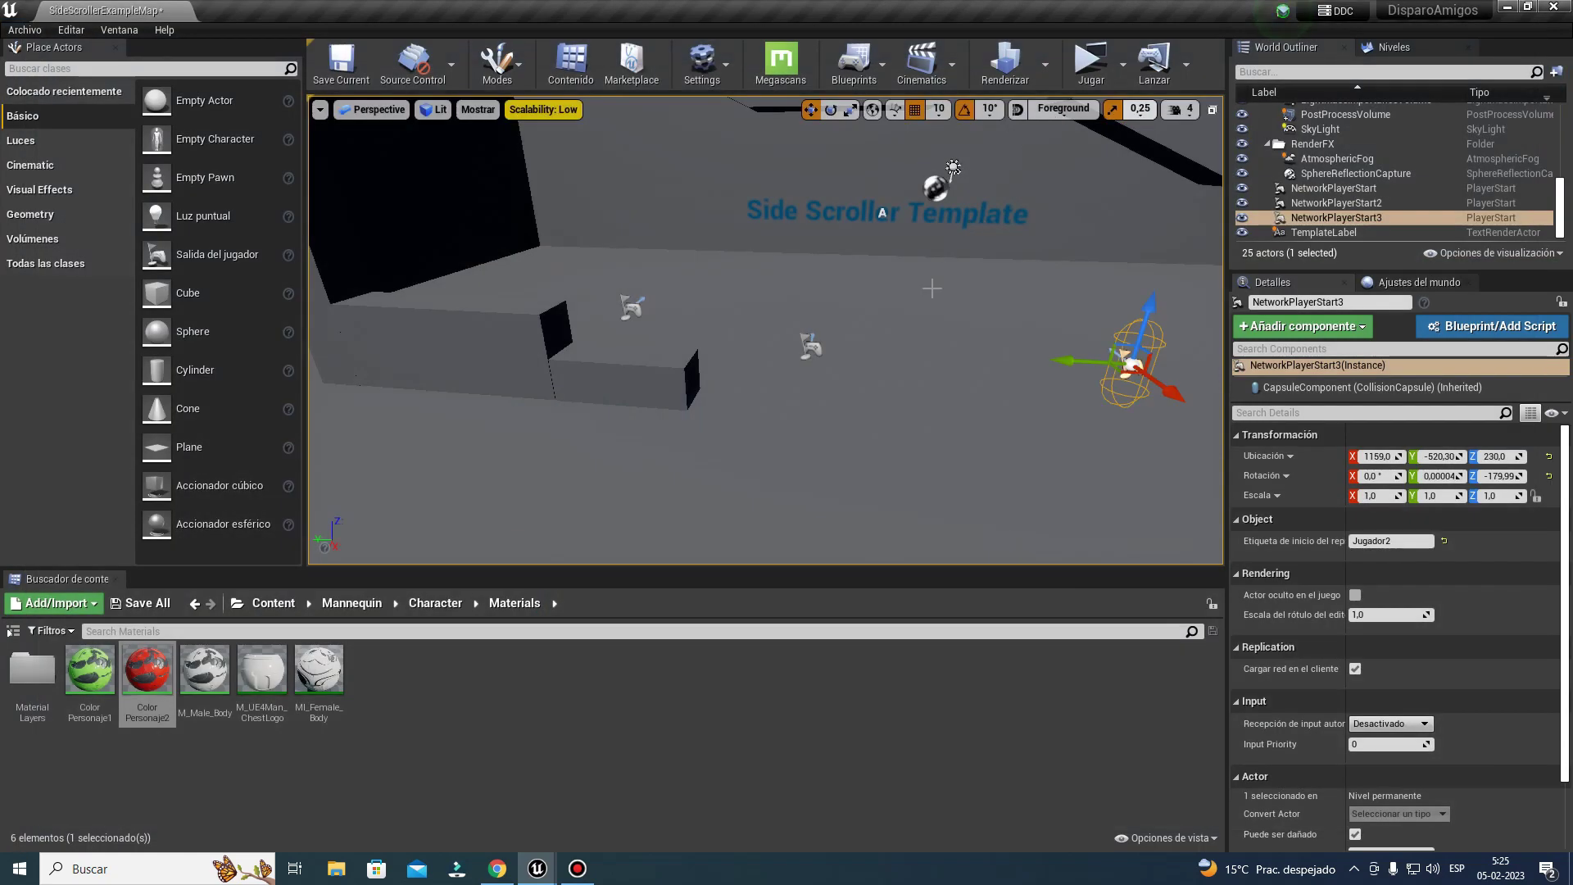
Step: Return to the level editor and open SideScrollerBP > Blueprints > JugadorMultiplayer
mouse_move(537, 867)
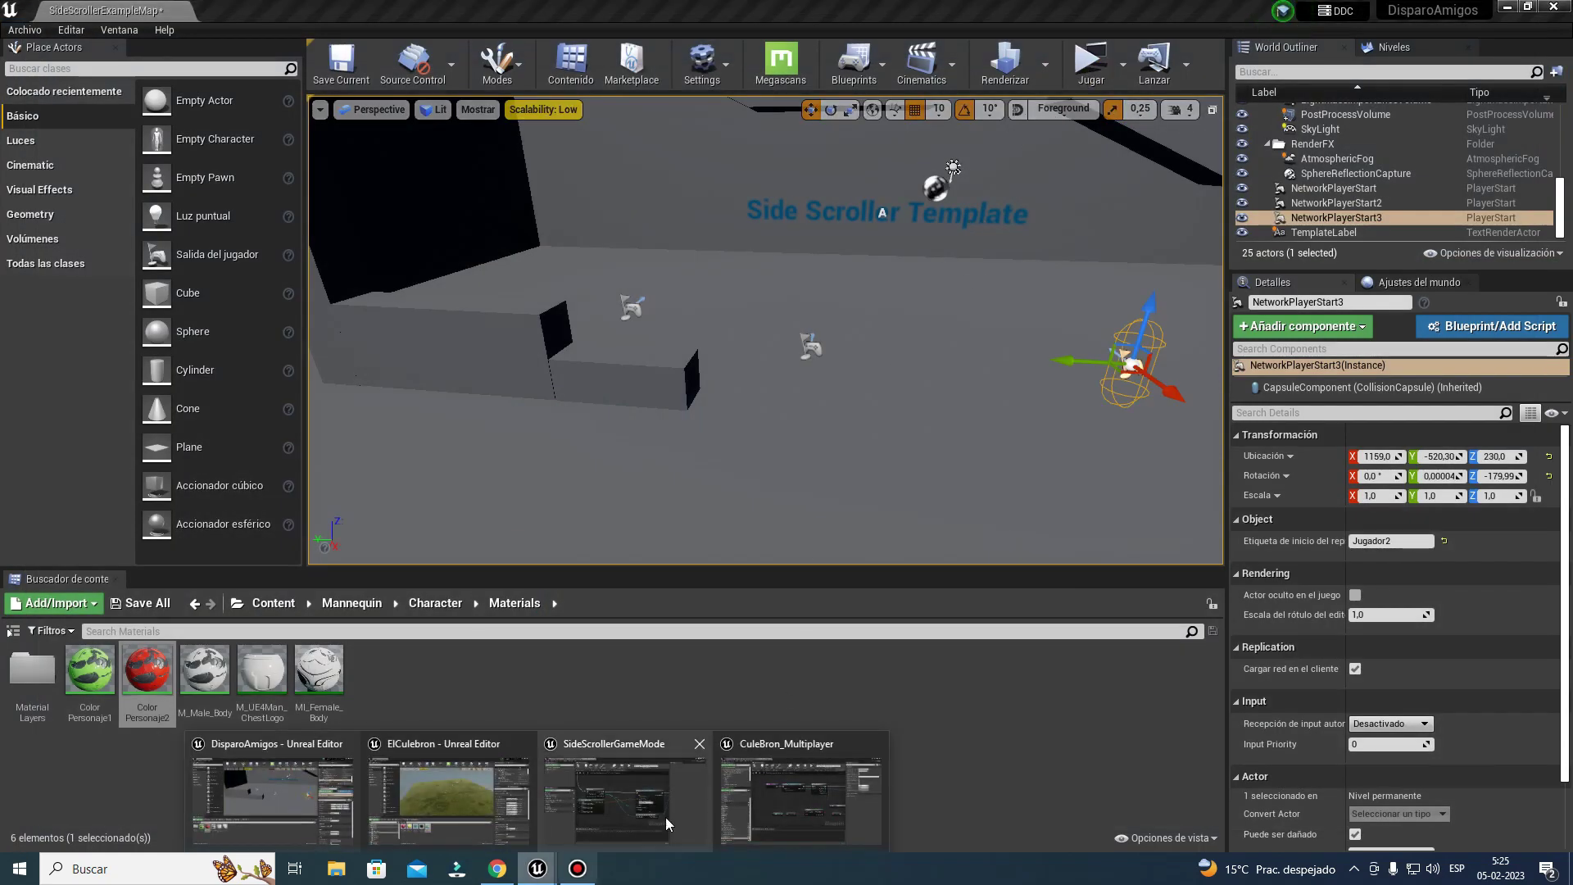
click(803, 796)
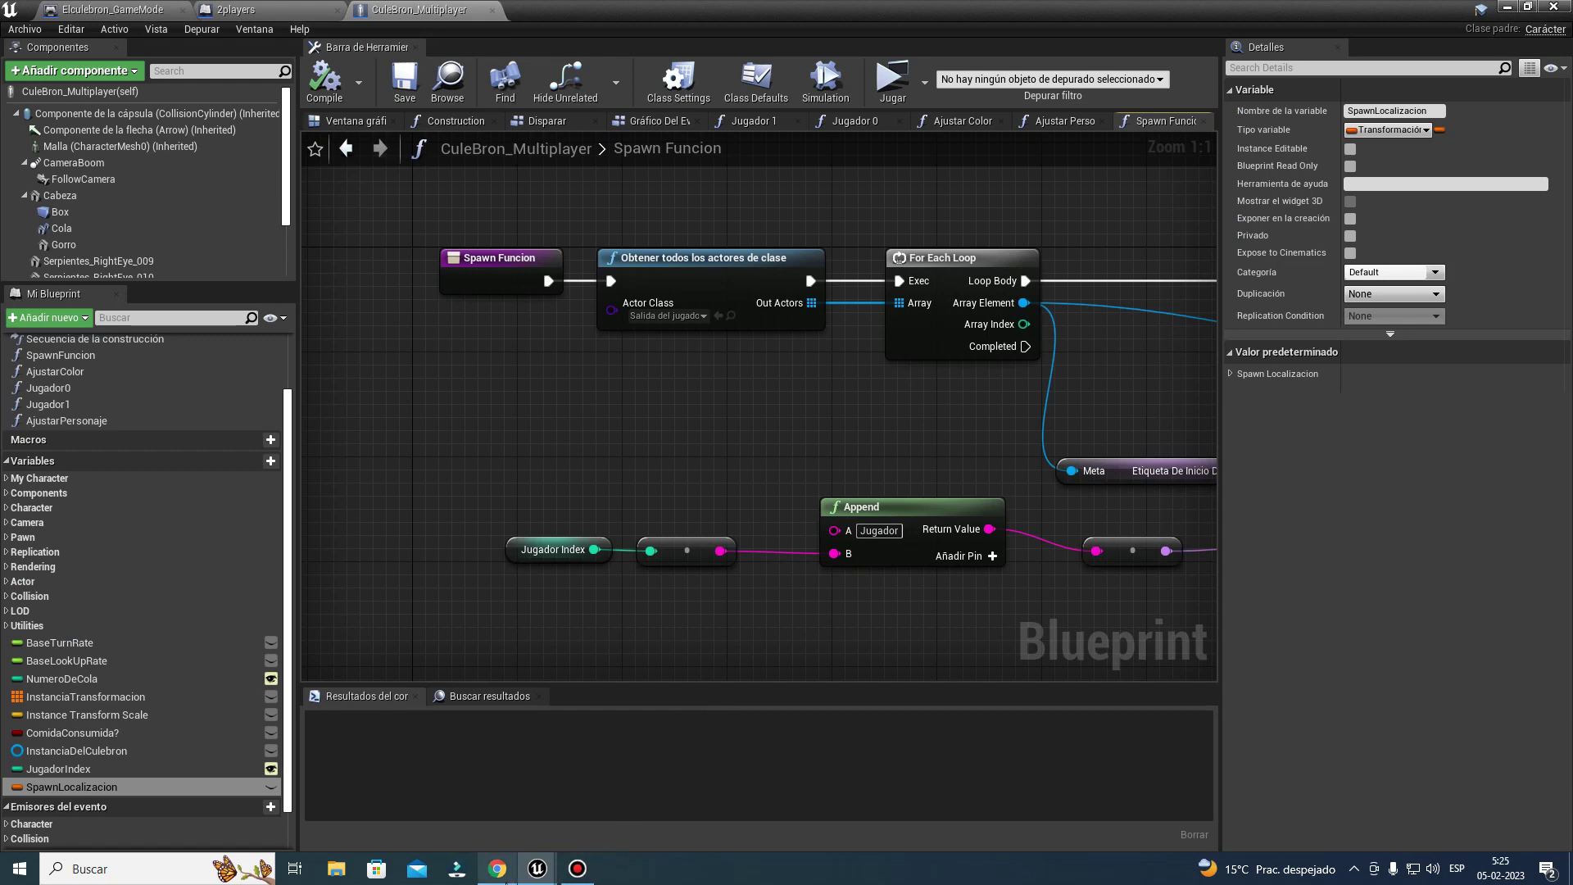
mouse_move(533, 873)
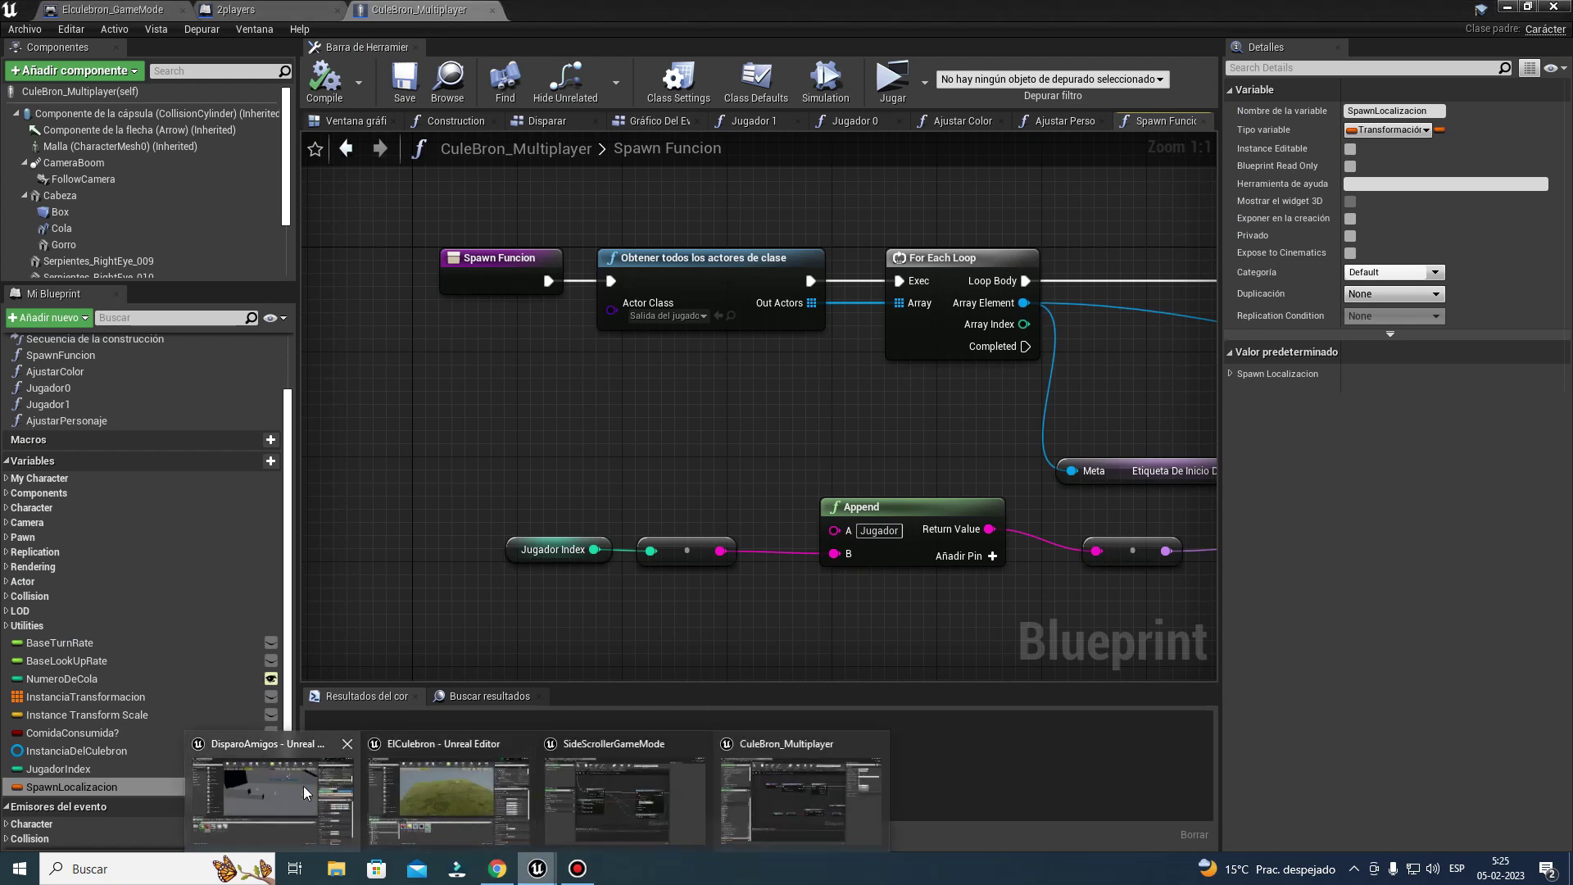
click(307, 795)
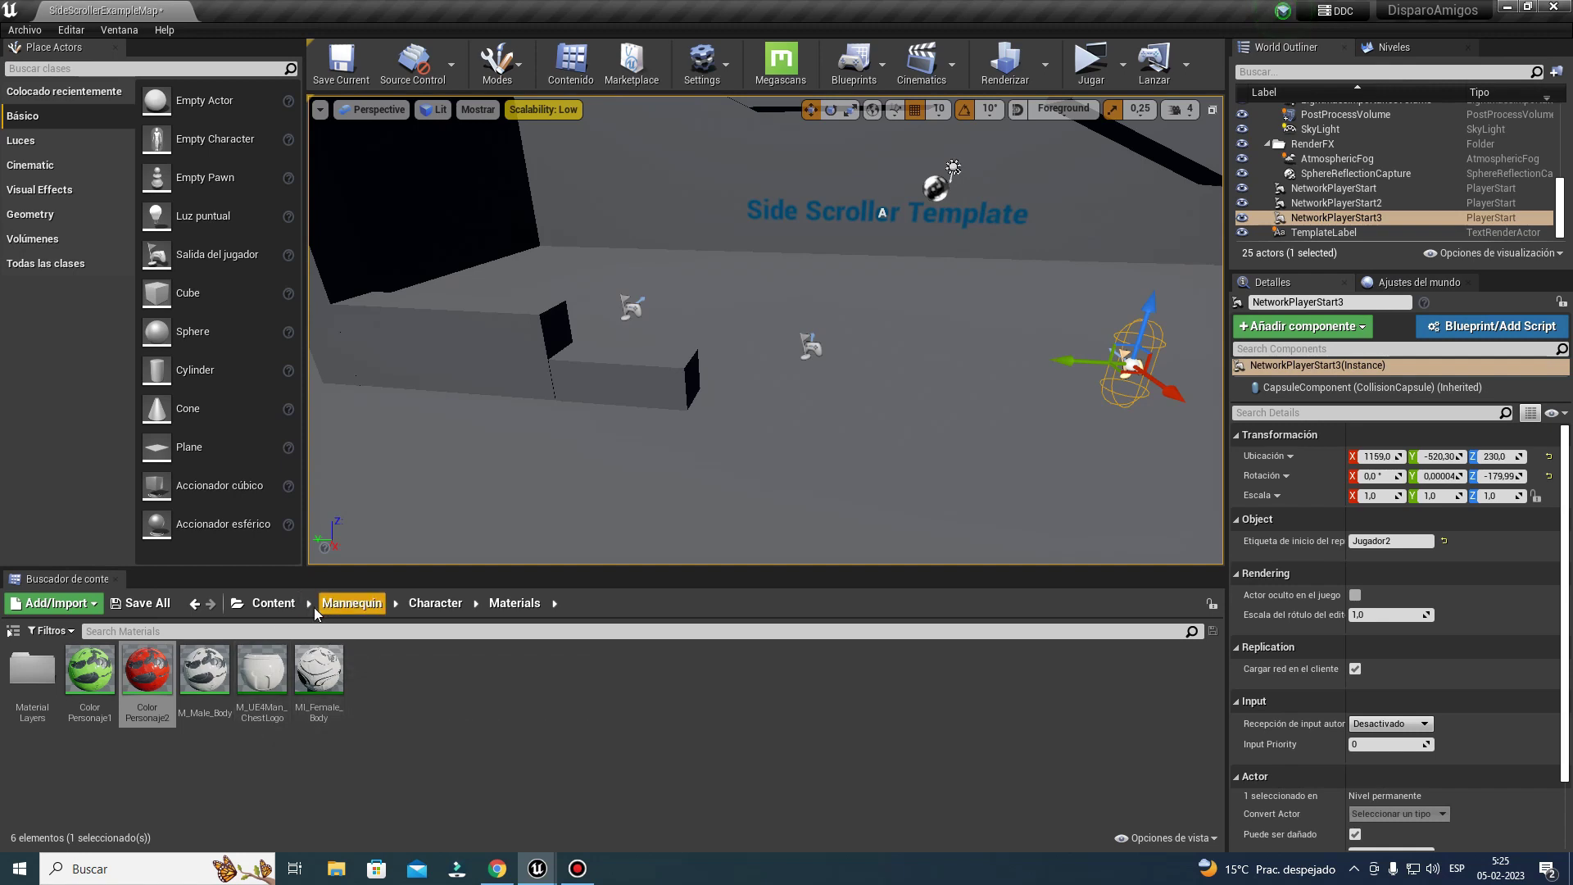
click(444, 605)
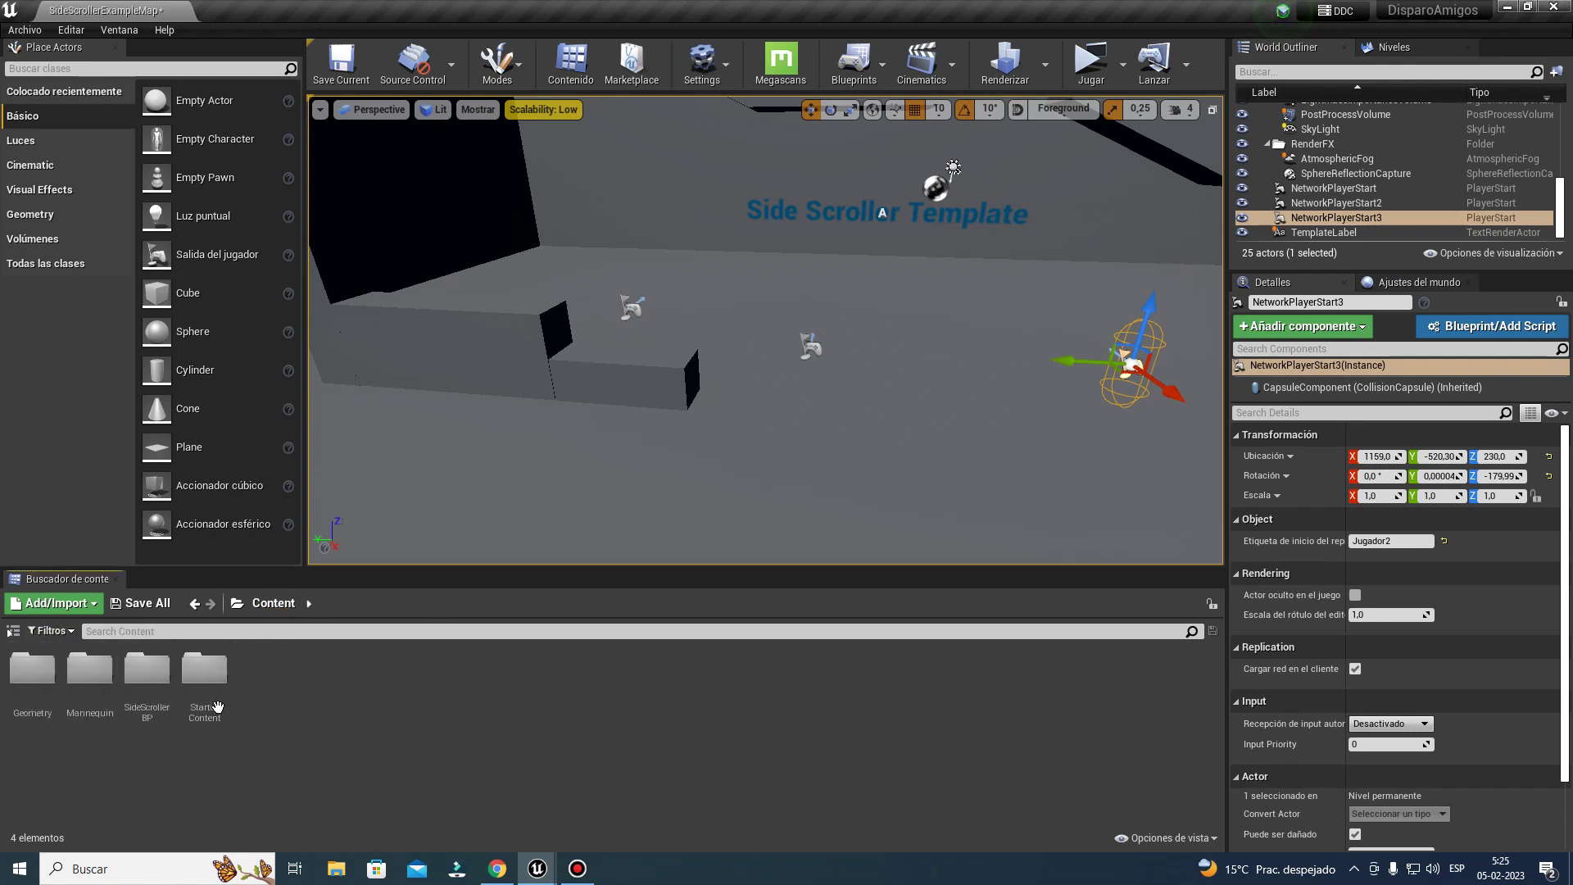
double_click(146, 676)
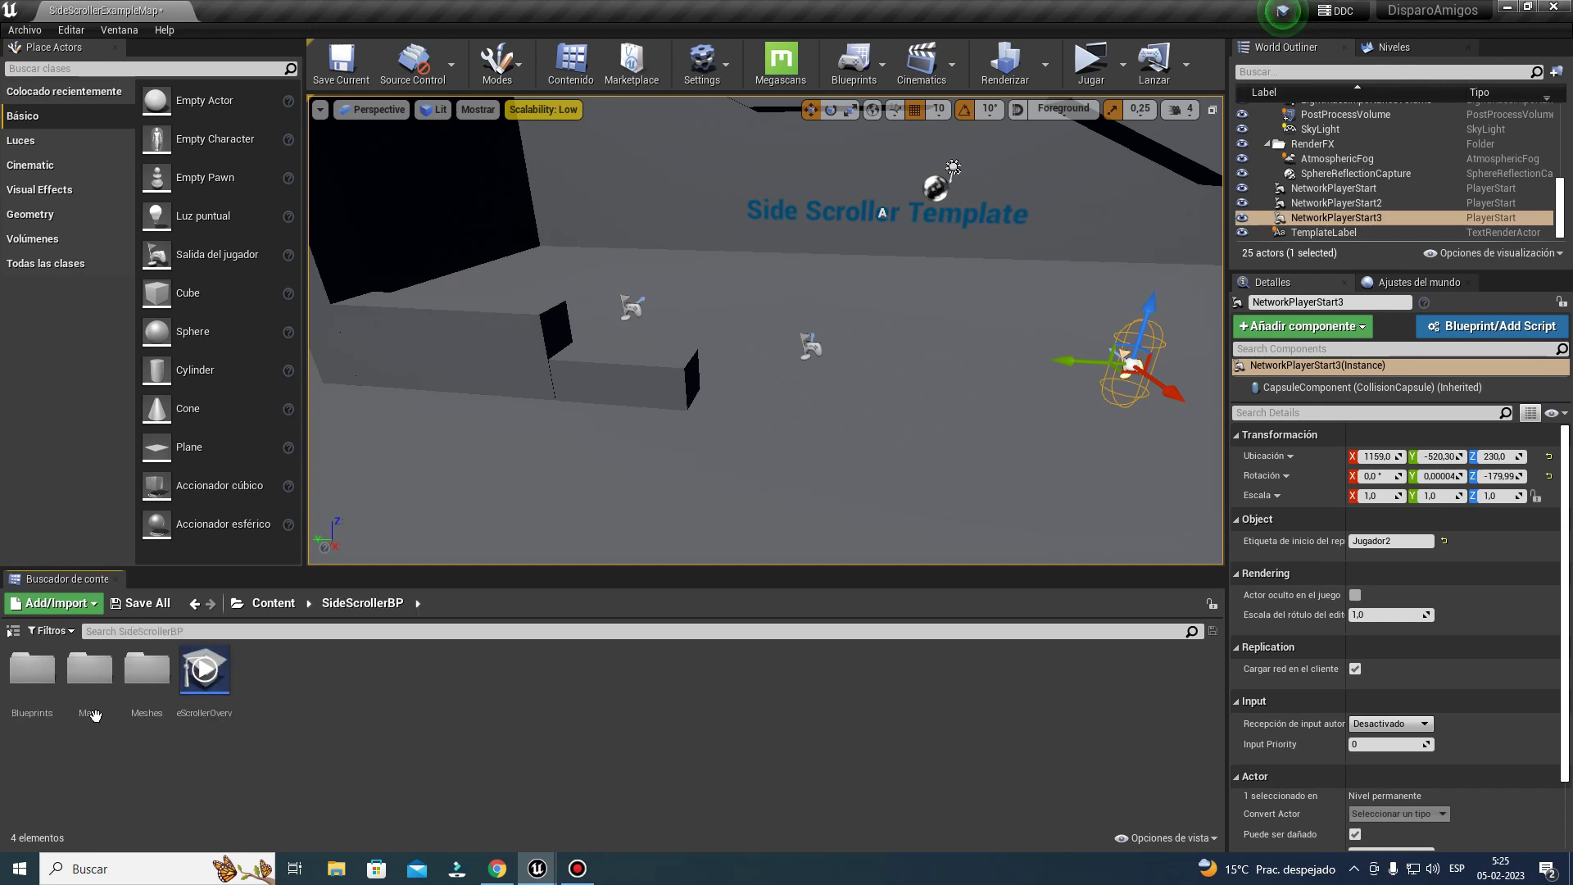
double_click(30, 670)
double_click(32, 676)
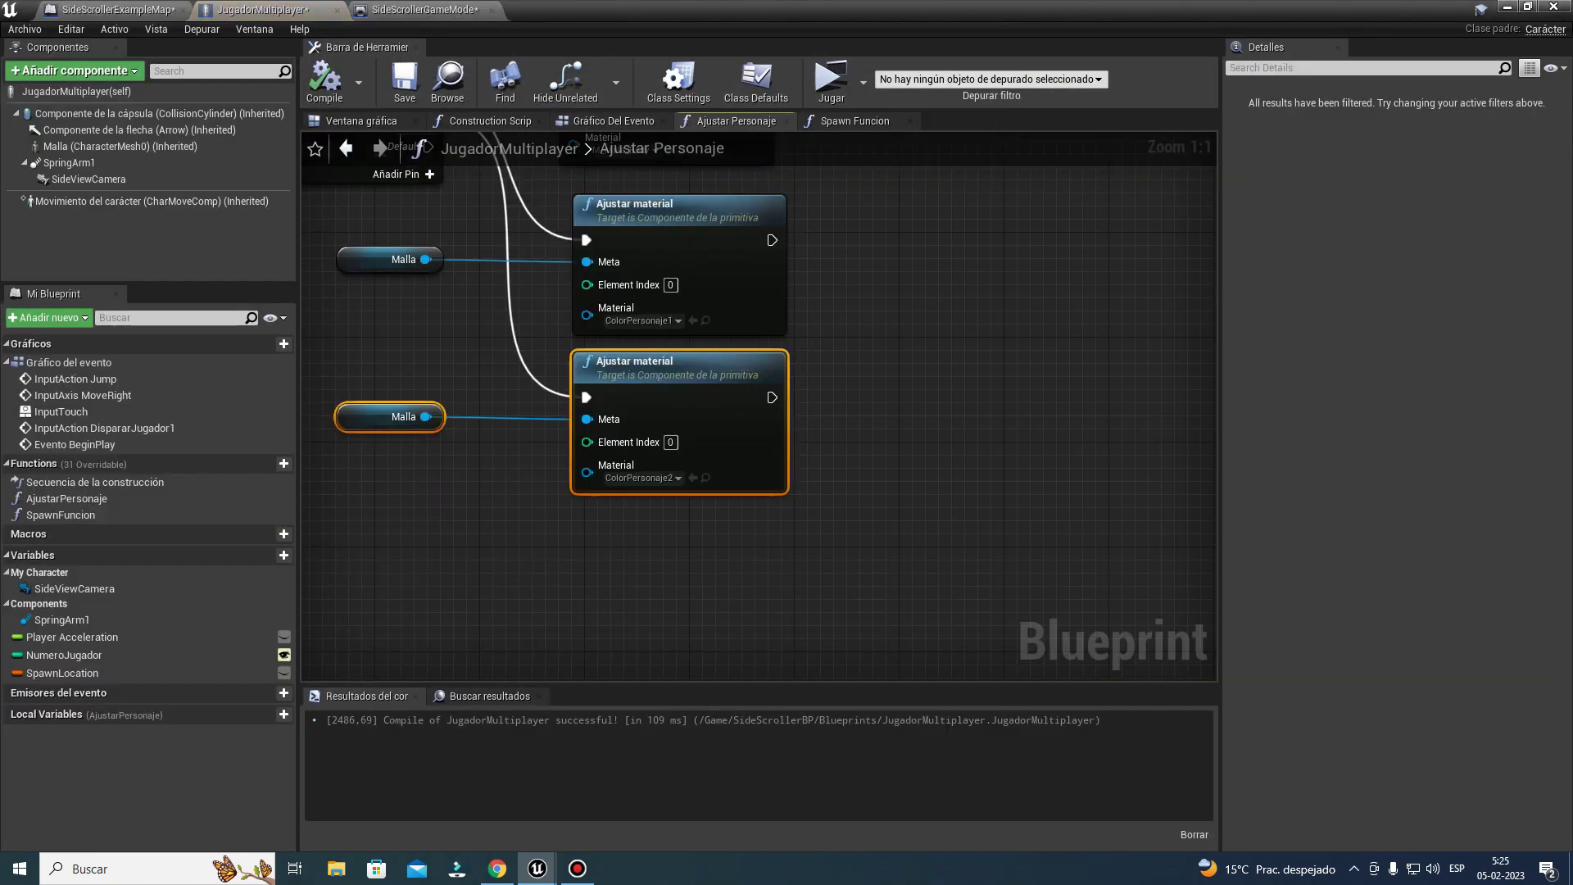
Step: In SideScrollerGameMode, delete the extra For Loop node
right_drag(587, 397, 871, 518)
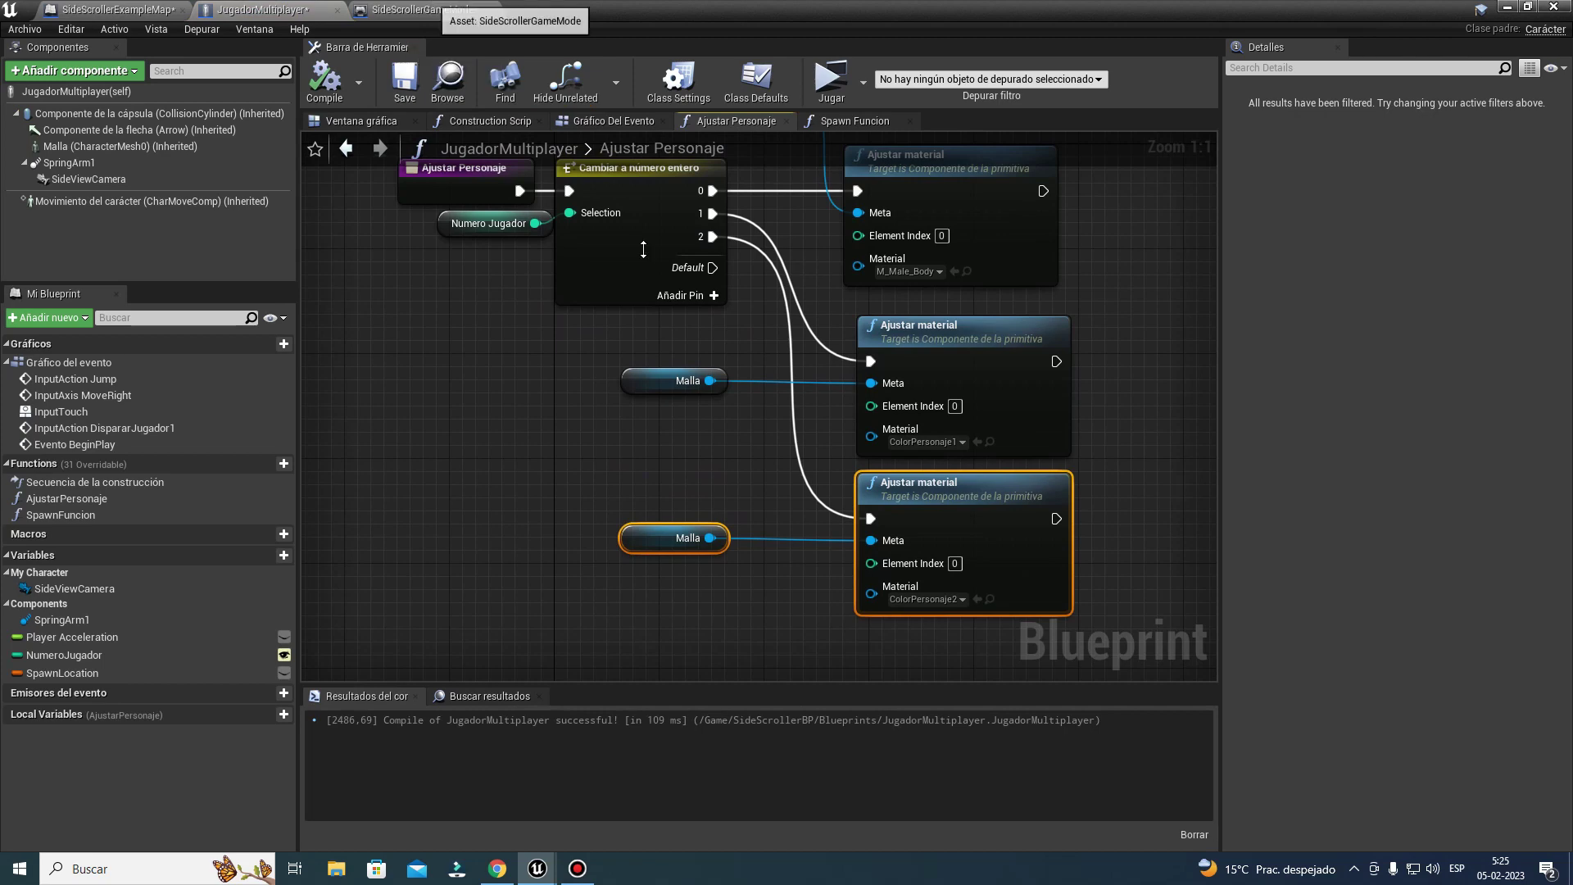
click(425, 9)
right_drag(836, 401, 544, 331)
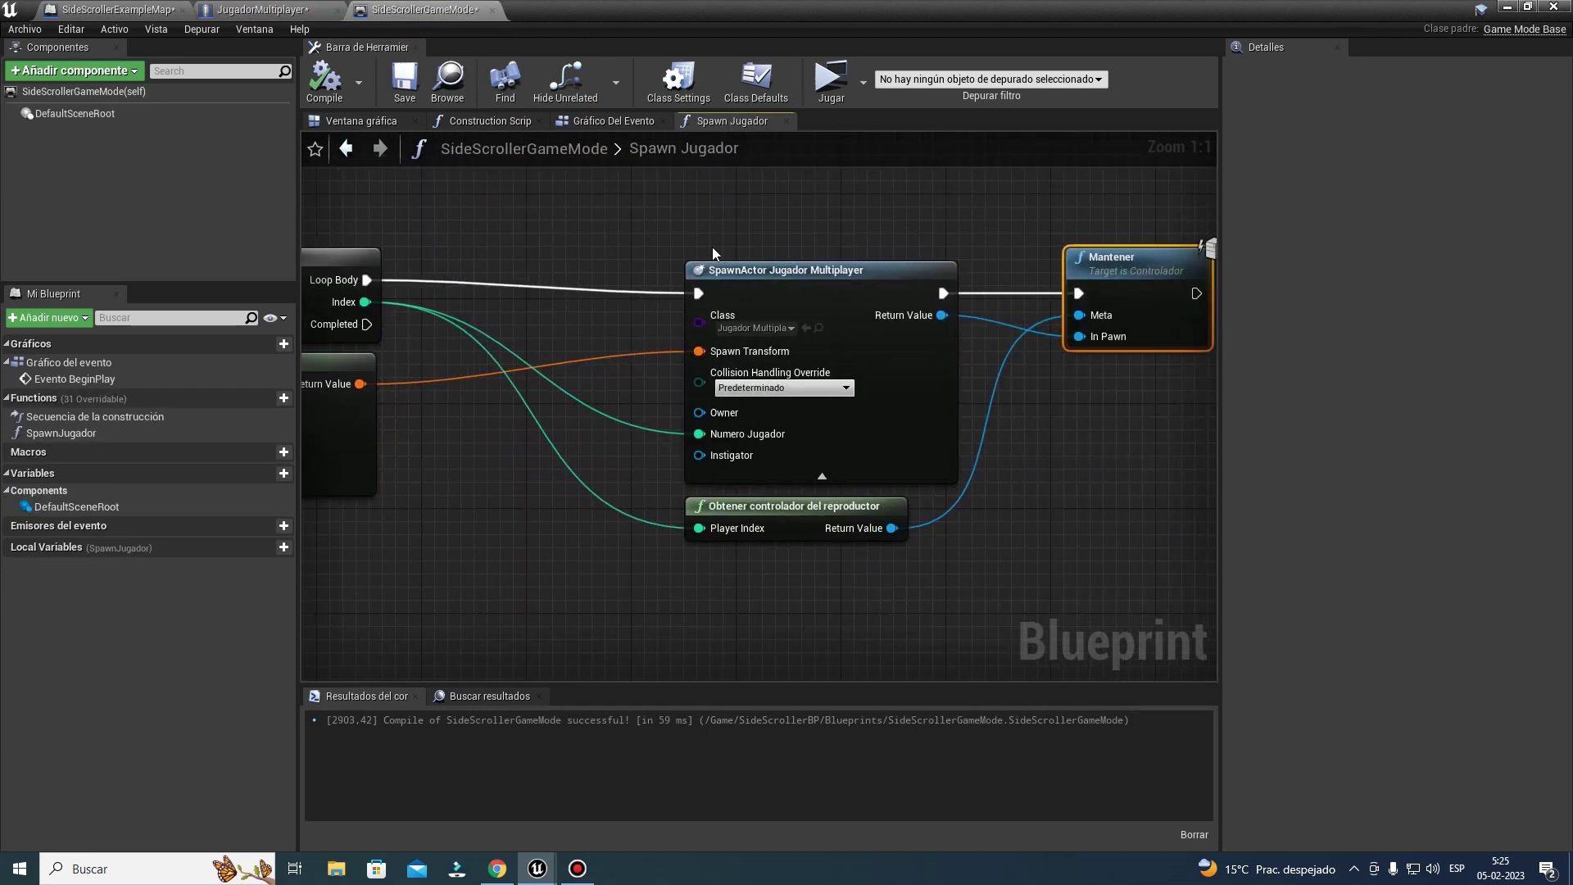
right_drag(711, 248, 916, 490)
right_drag(657, 468, 843, 357)
drag(535, 319, 813, 420)
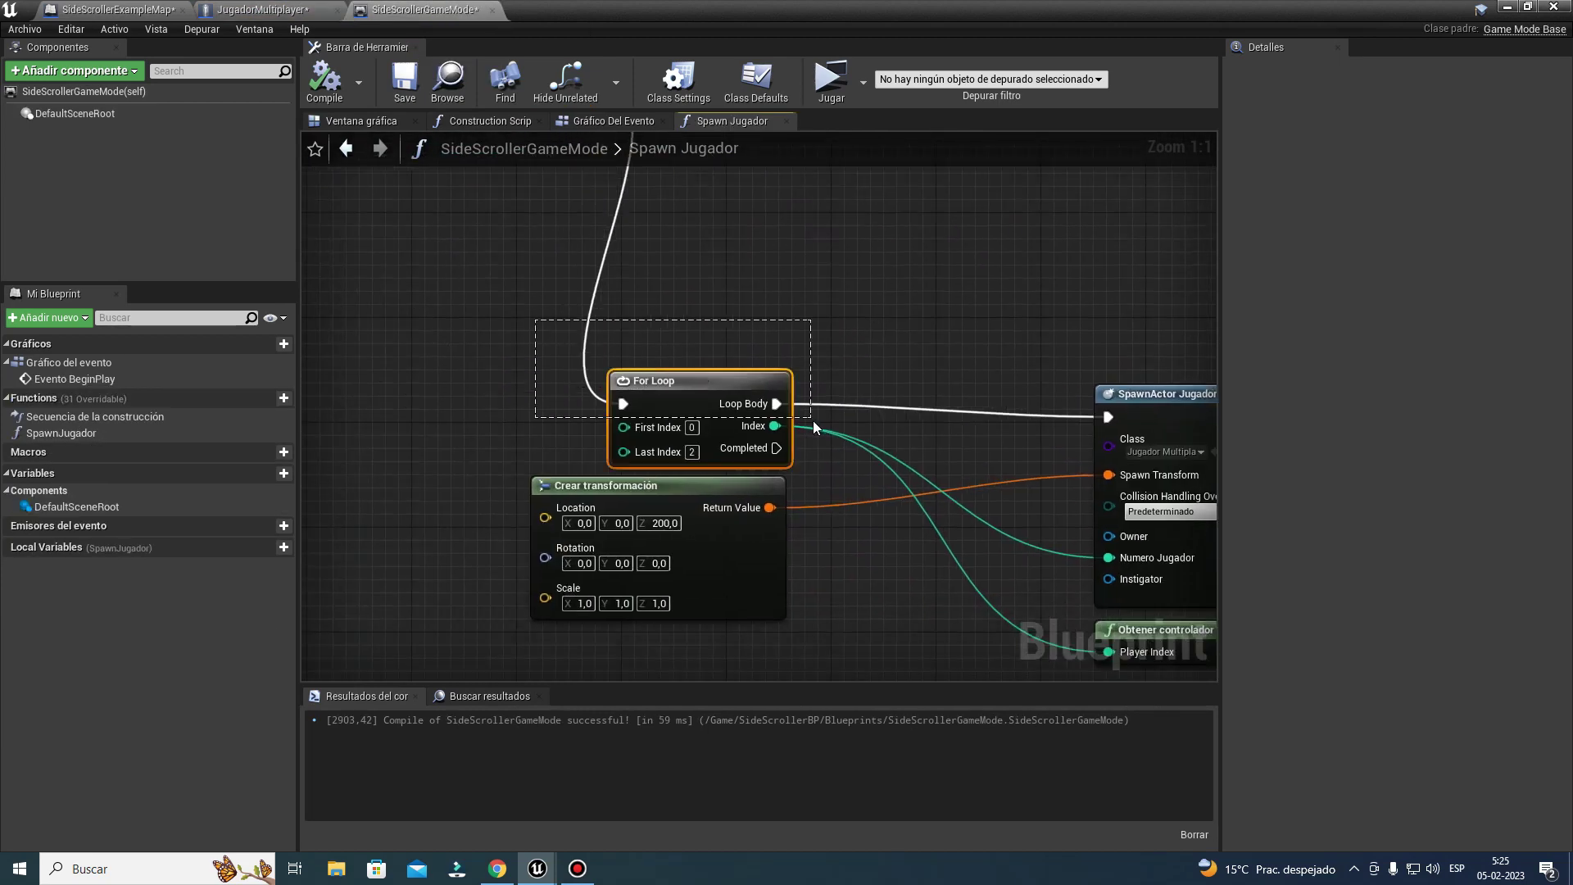
key(Delete)
Step: Chain Crear reproductor's execution into SpawnActor and place SpawnActor beside it
right_drag(1176, 387, 1021, 503)
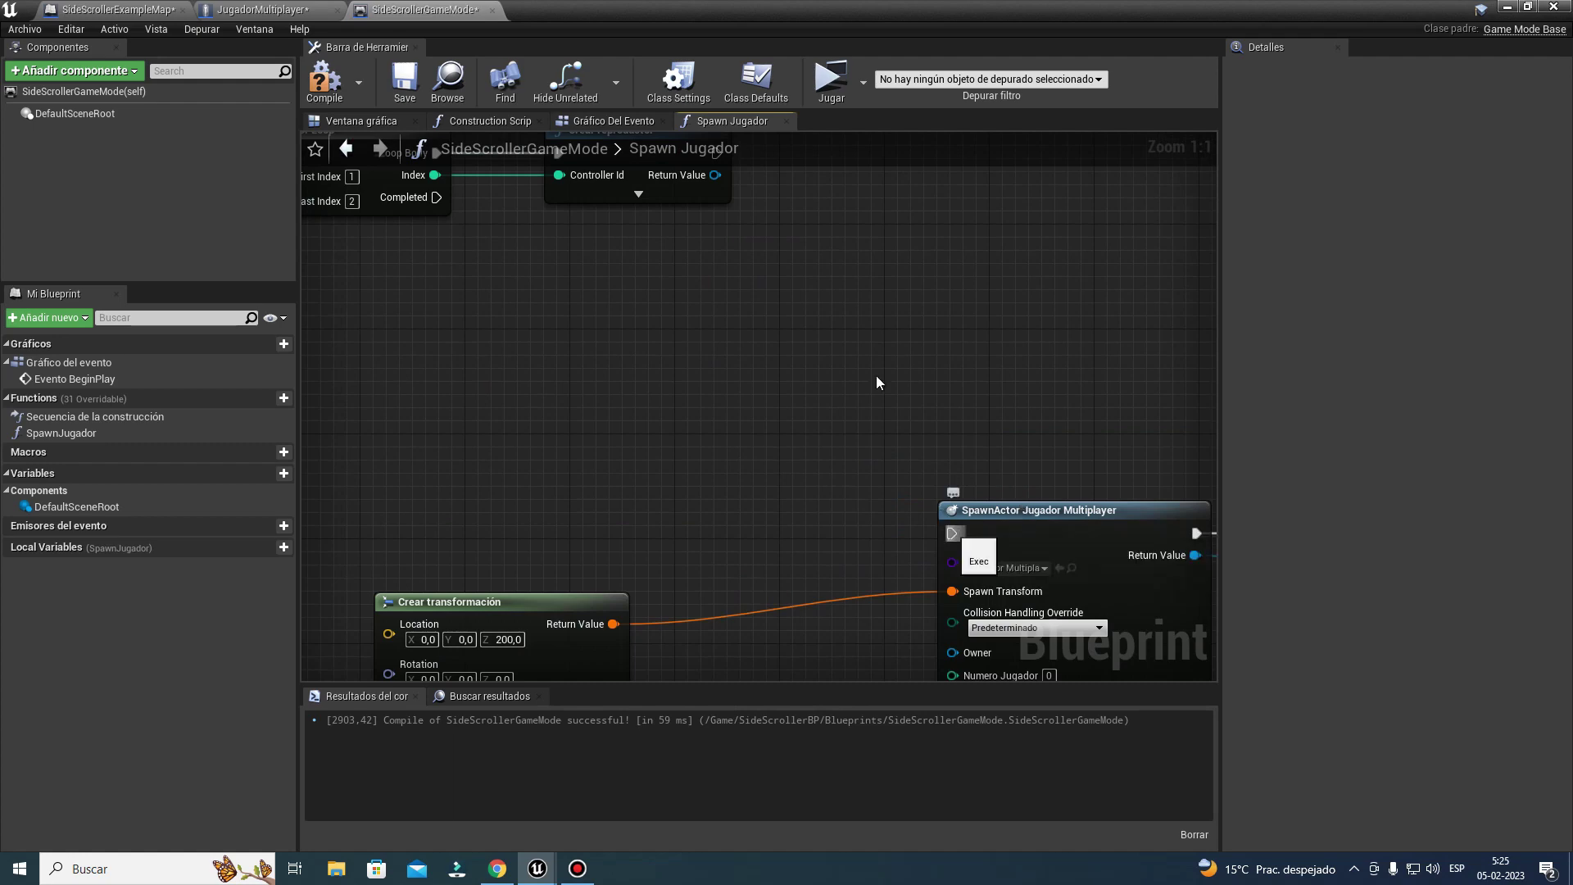
drag(952, 533, 677, 288)
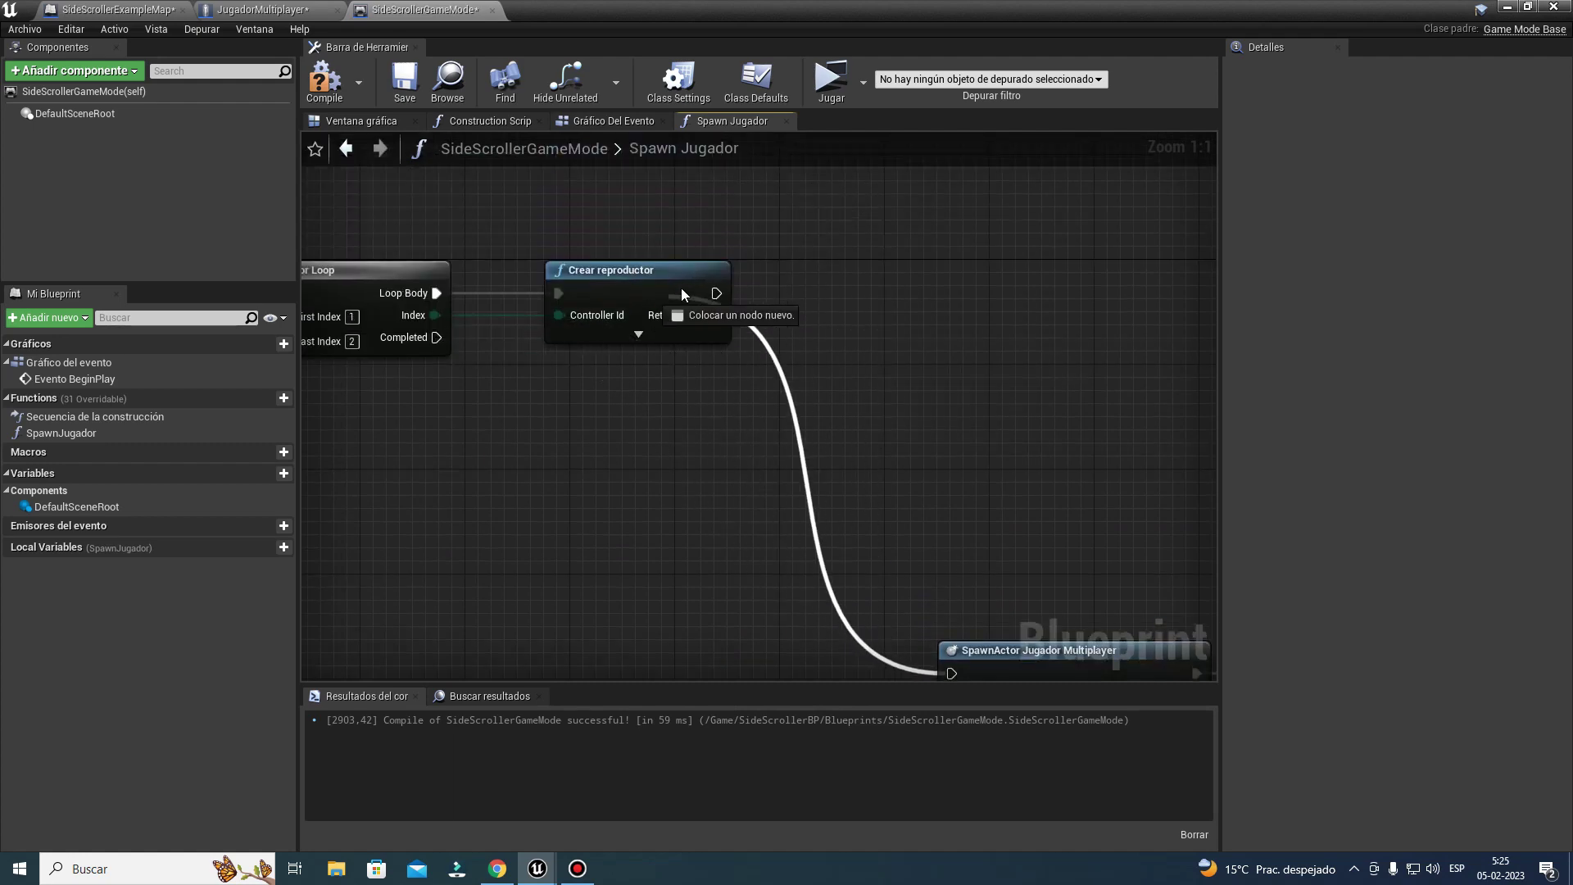
drag(677, 289, 717, 294)
right_drag(468, 446, 449, 236)
scroll(730, 446, down, 1)
scroll(753, 416, down, 4)
drag(713, 394, 665, 261)
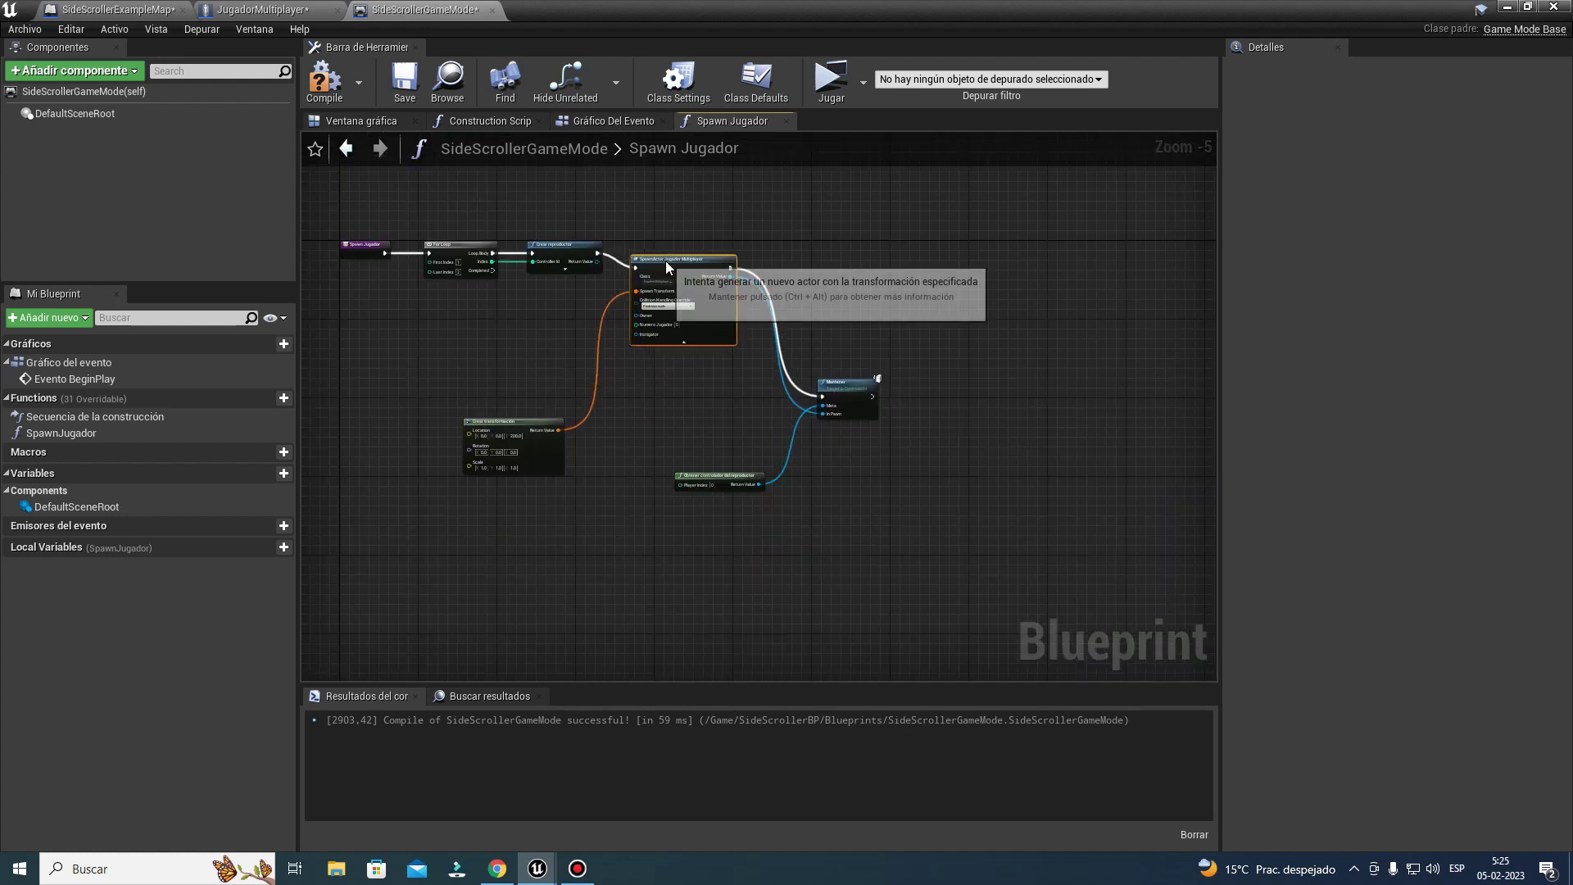
scroll(844, 412, up, 5)
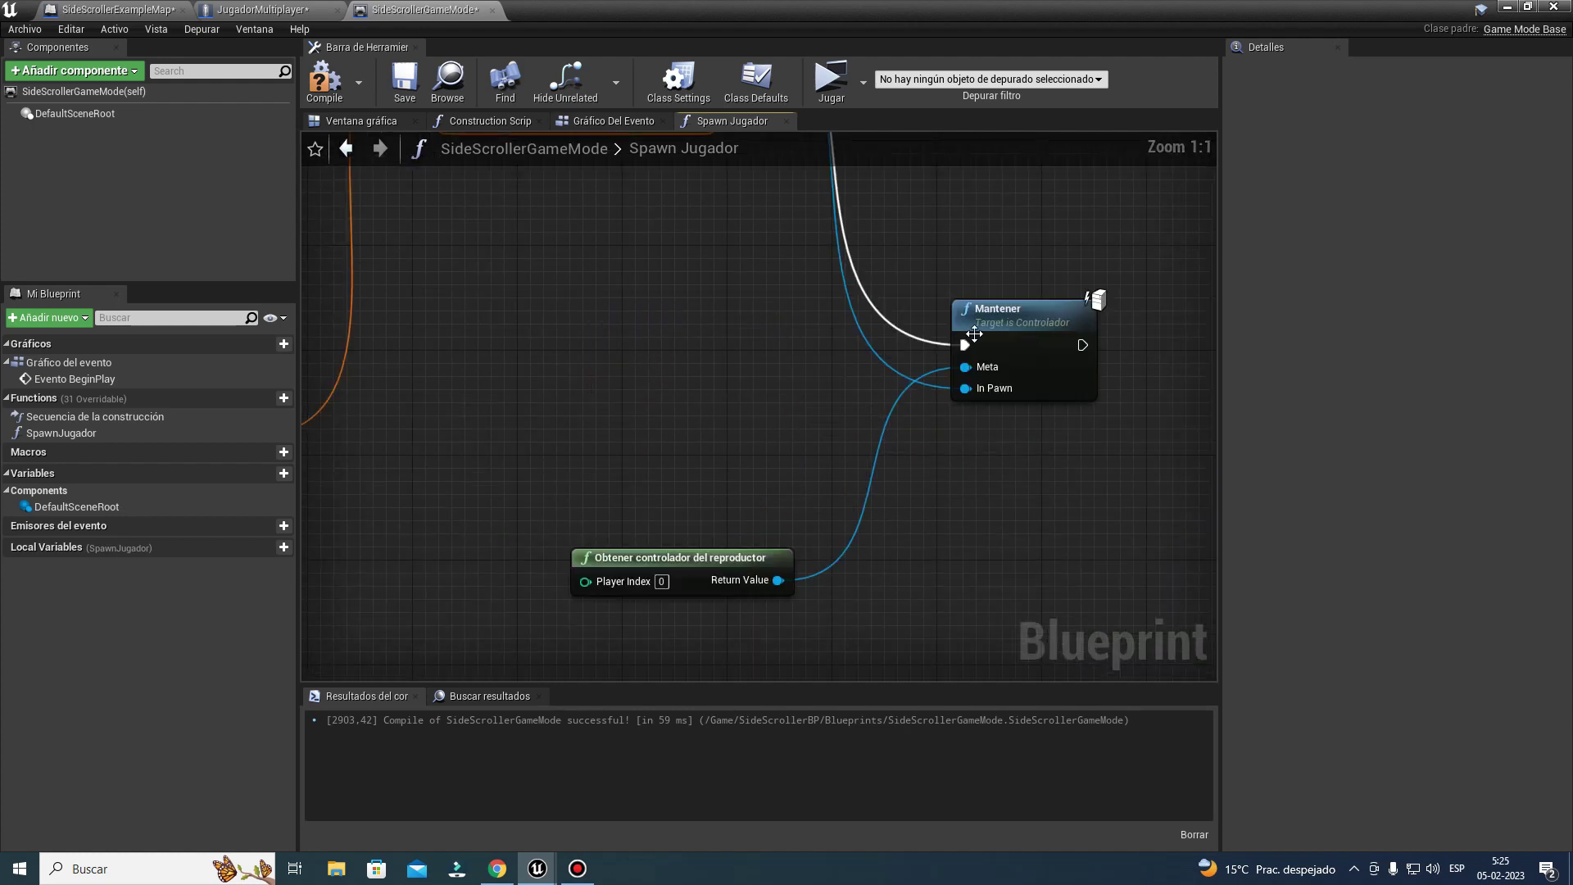
Step: Wire the loop Index into Numero Jugador and move Mantener beside SpawnActor
right_drag(854, 313, 959, 654)
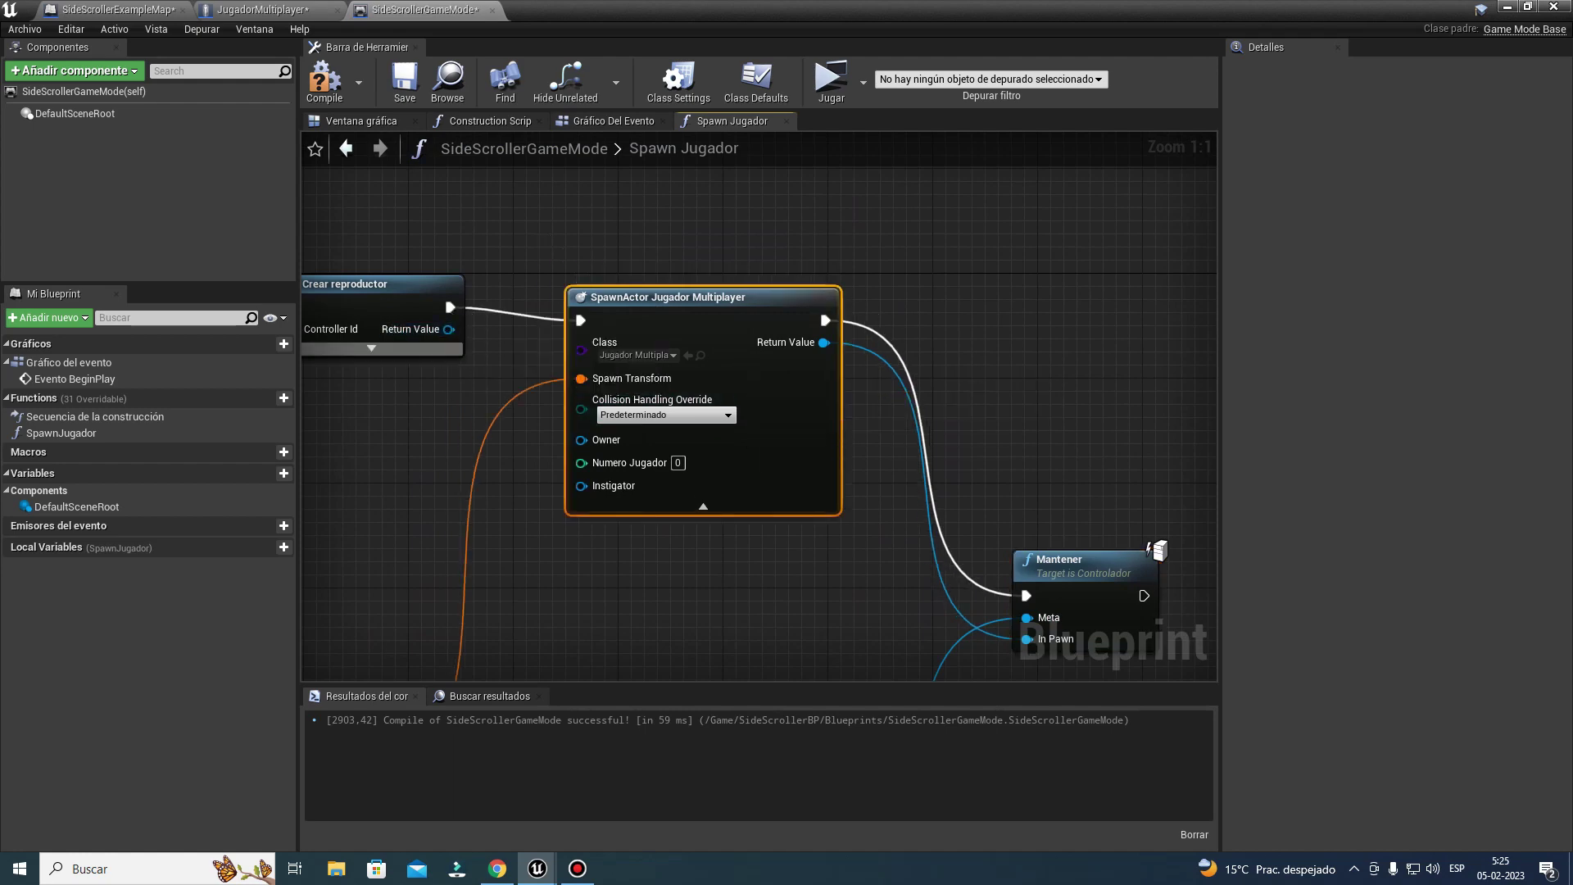
right_drag(302, 370, 529, 330)
drag(401, 290, 816, 423)
right_drag(816, 423, 420, 319)
drag(931, 455, 890, 199)
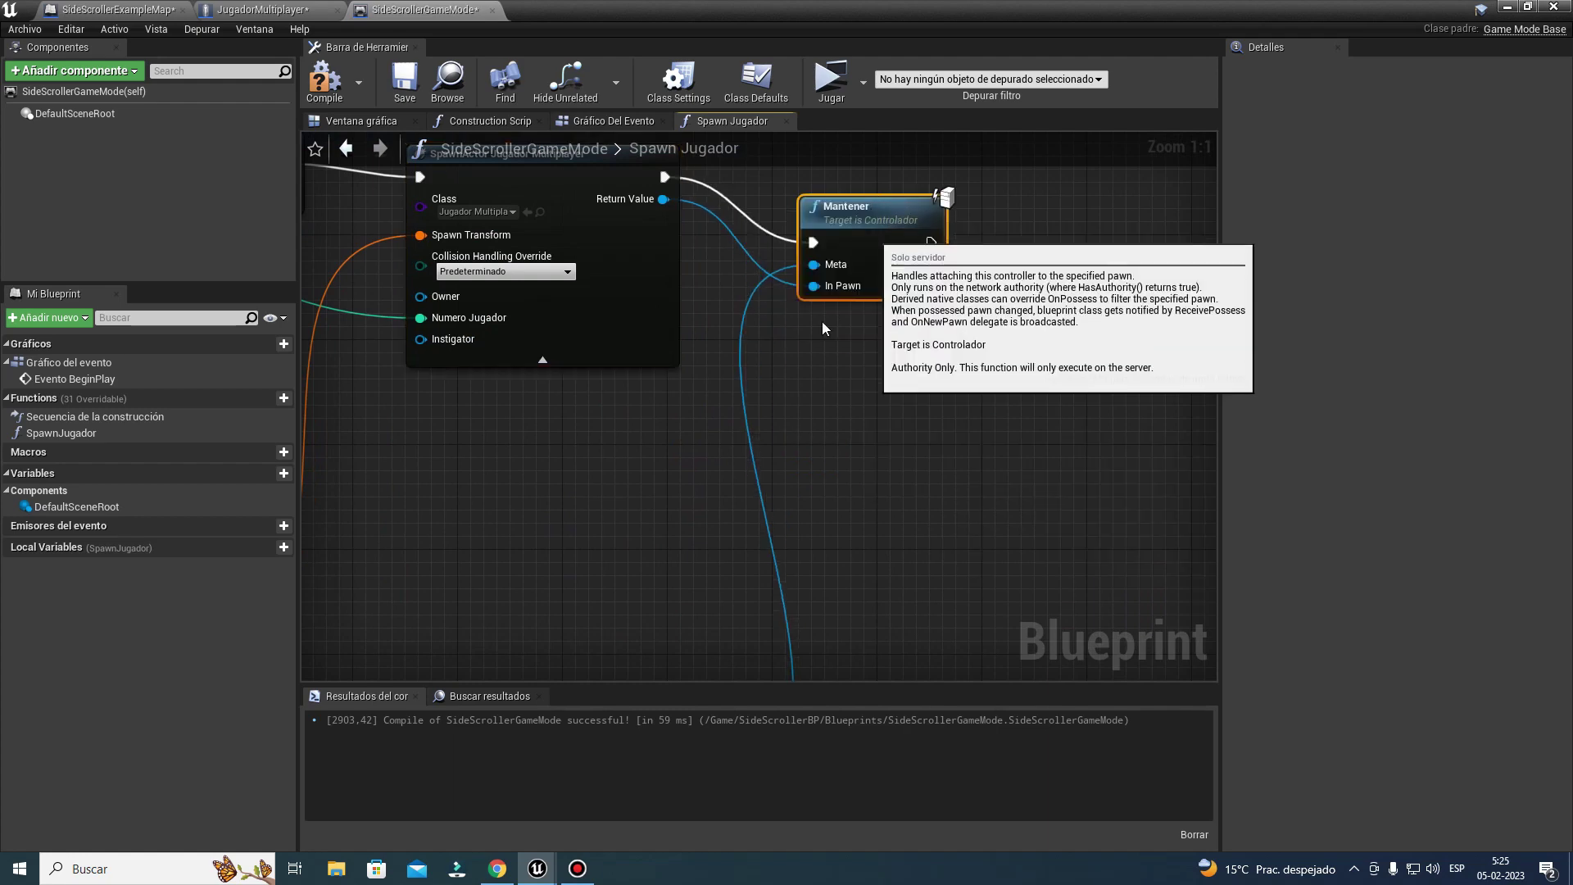
scroll(890, 199, down, 2)
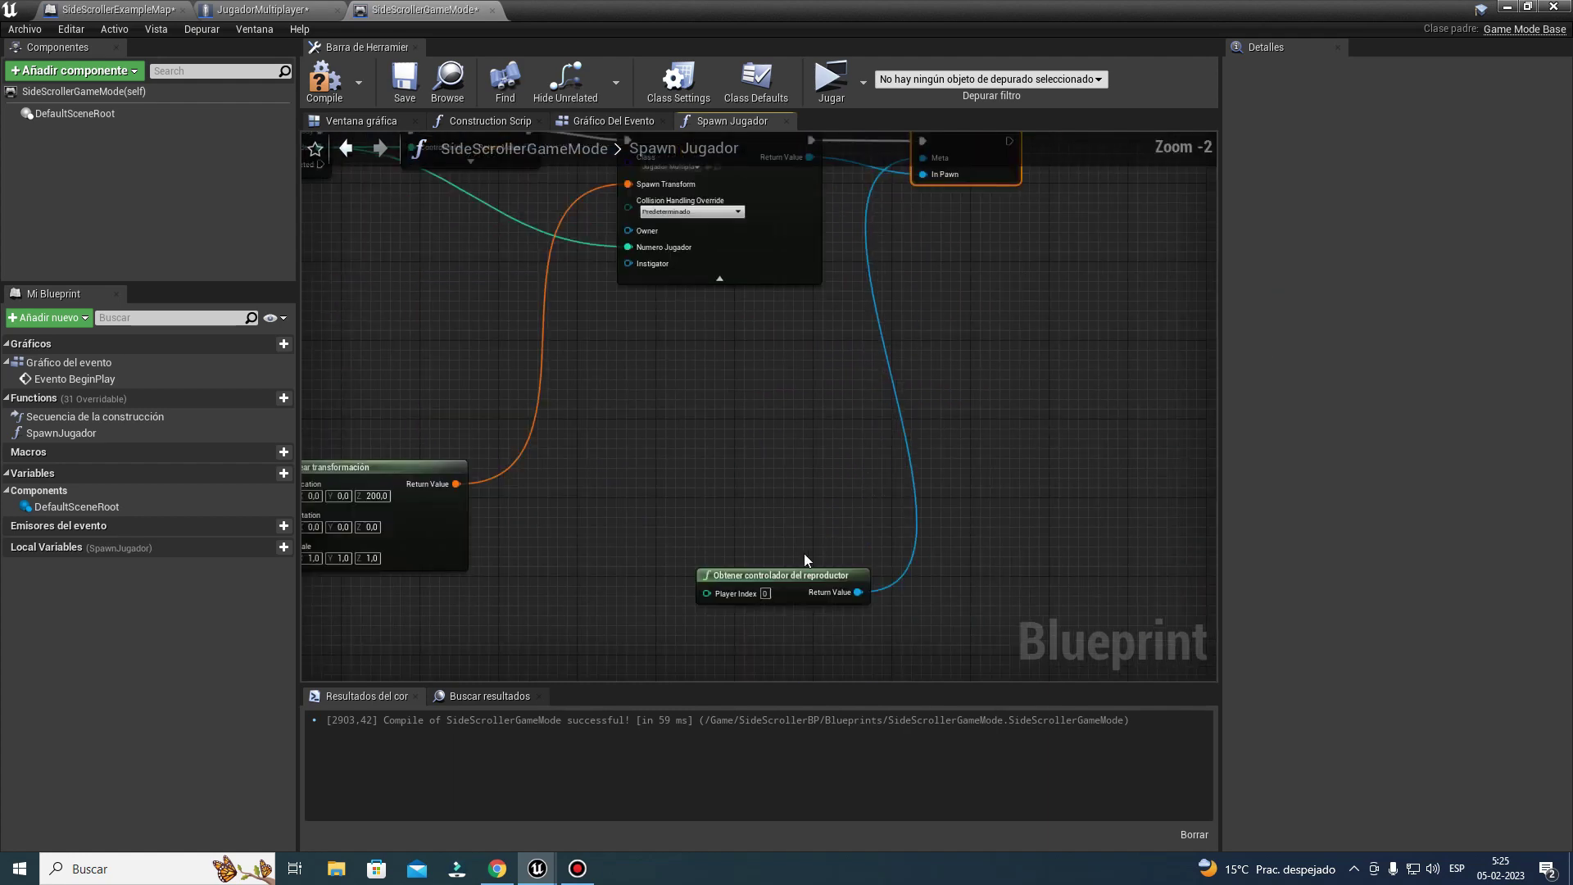
Step: Connect Obtener controlador's Player Index to the loop Index, move Crear transformación, and compile
drag(780, 568, 665, 316)
right_drag(665, 317, 934, 567)
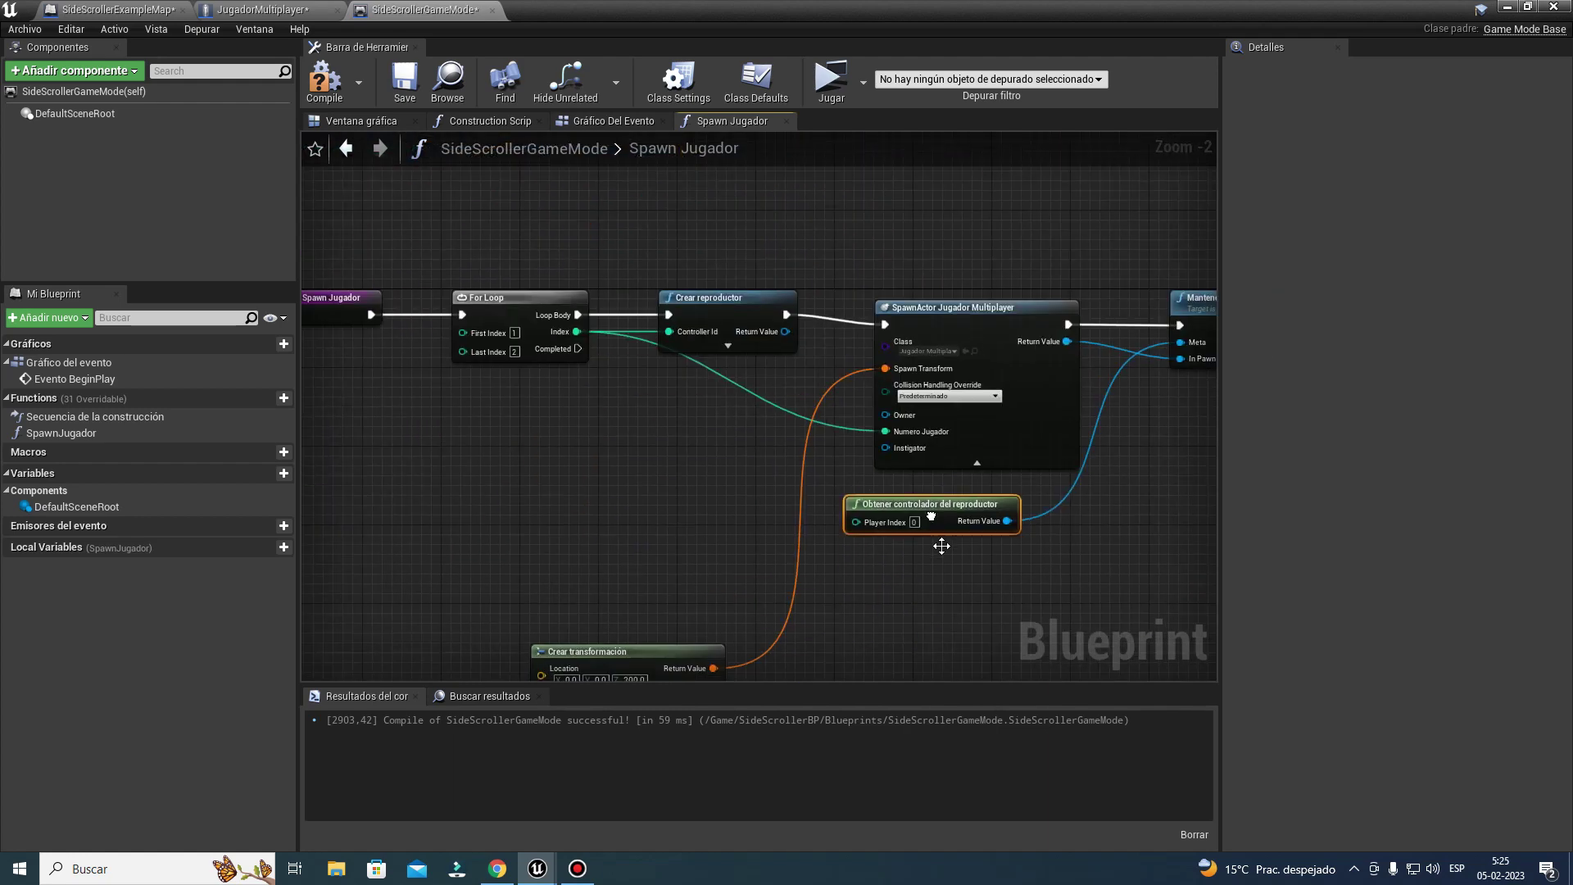
drag(934, 567, 653, 378)
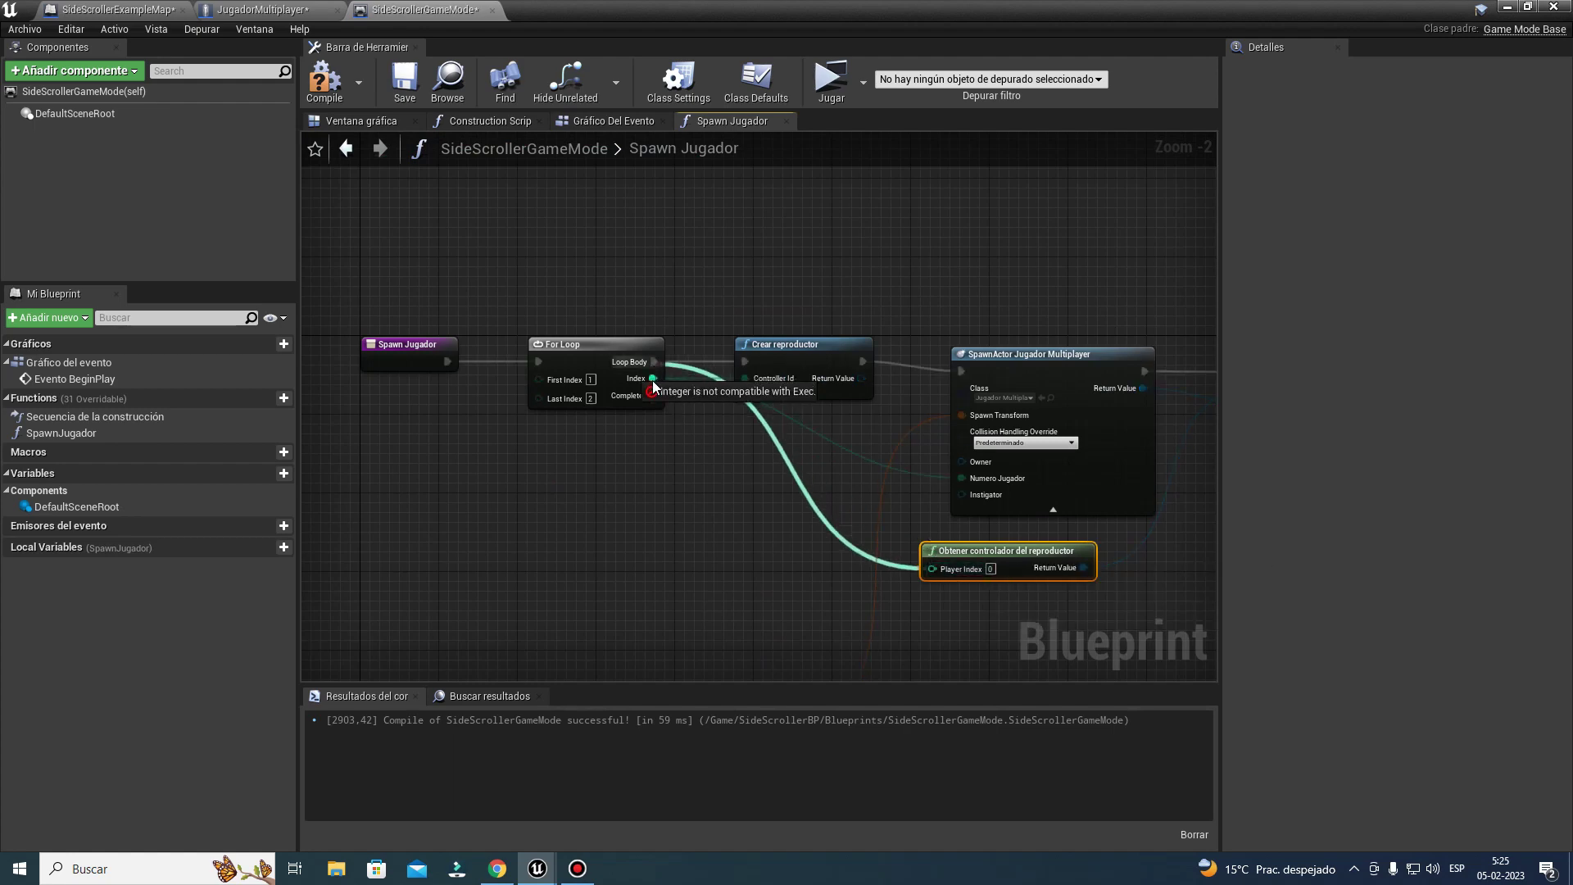
right_drag(669, 546, 755, 399)
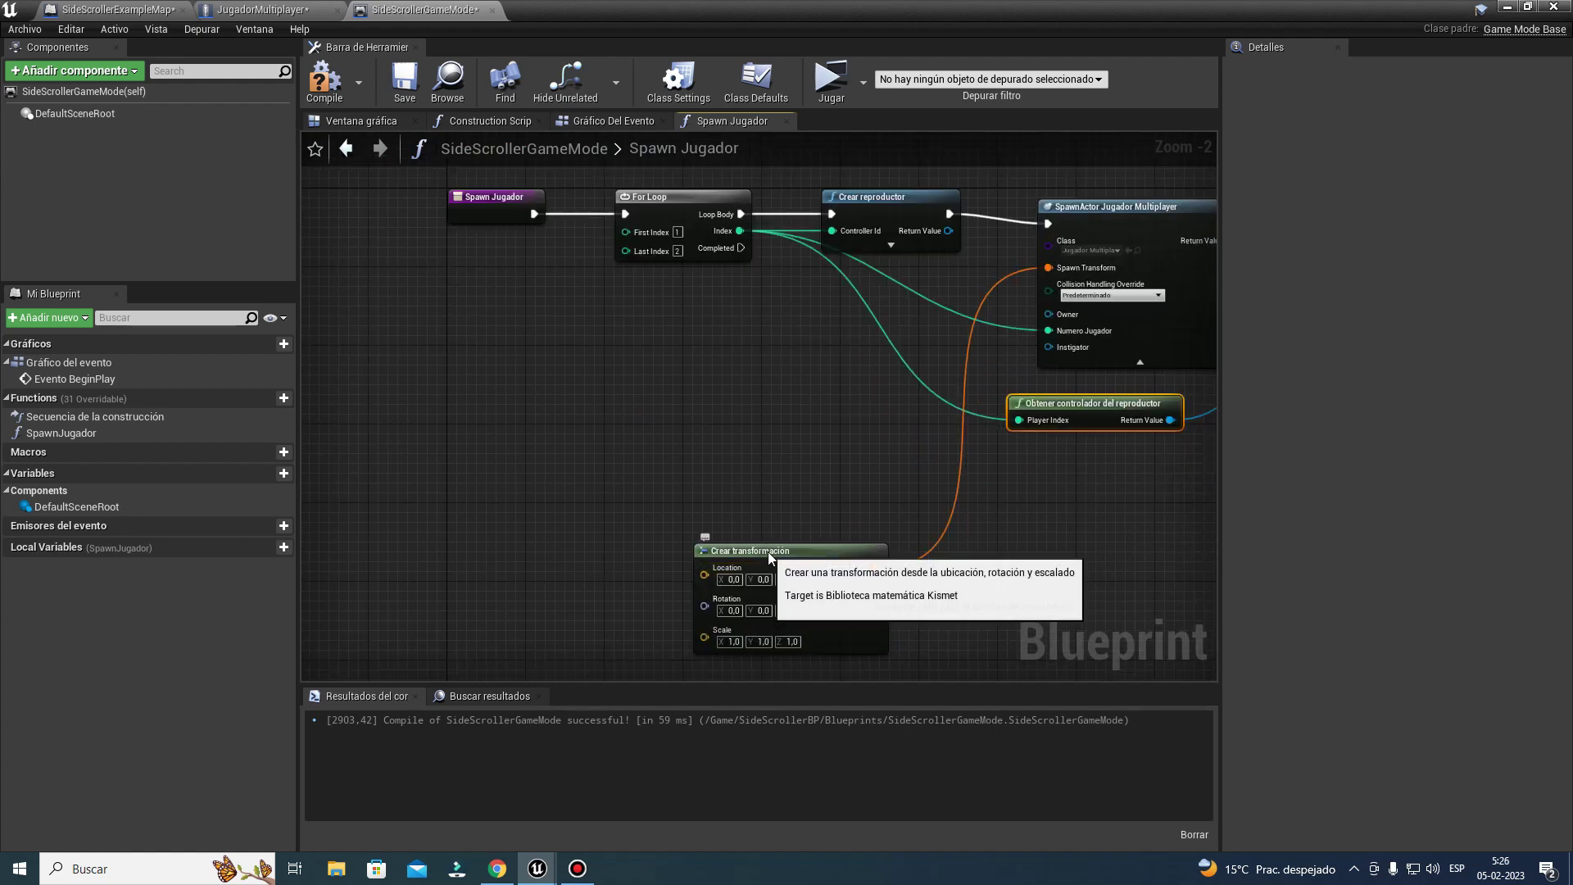
drag(758, 574, 639, 318)
right_drag(793, 320, 565, 344)
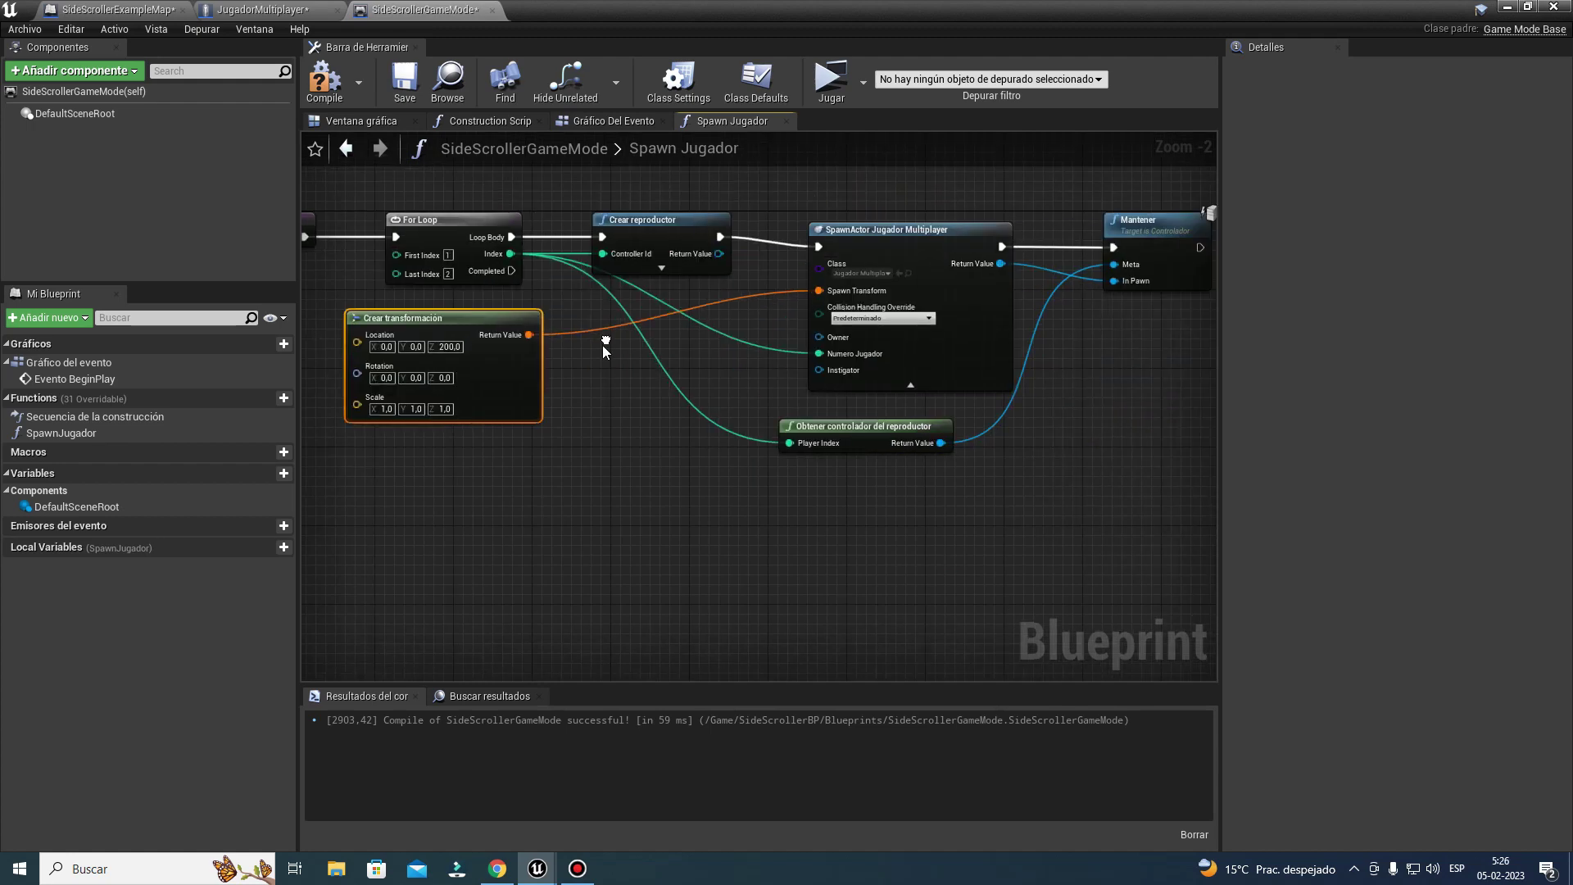
click(324, 82)
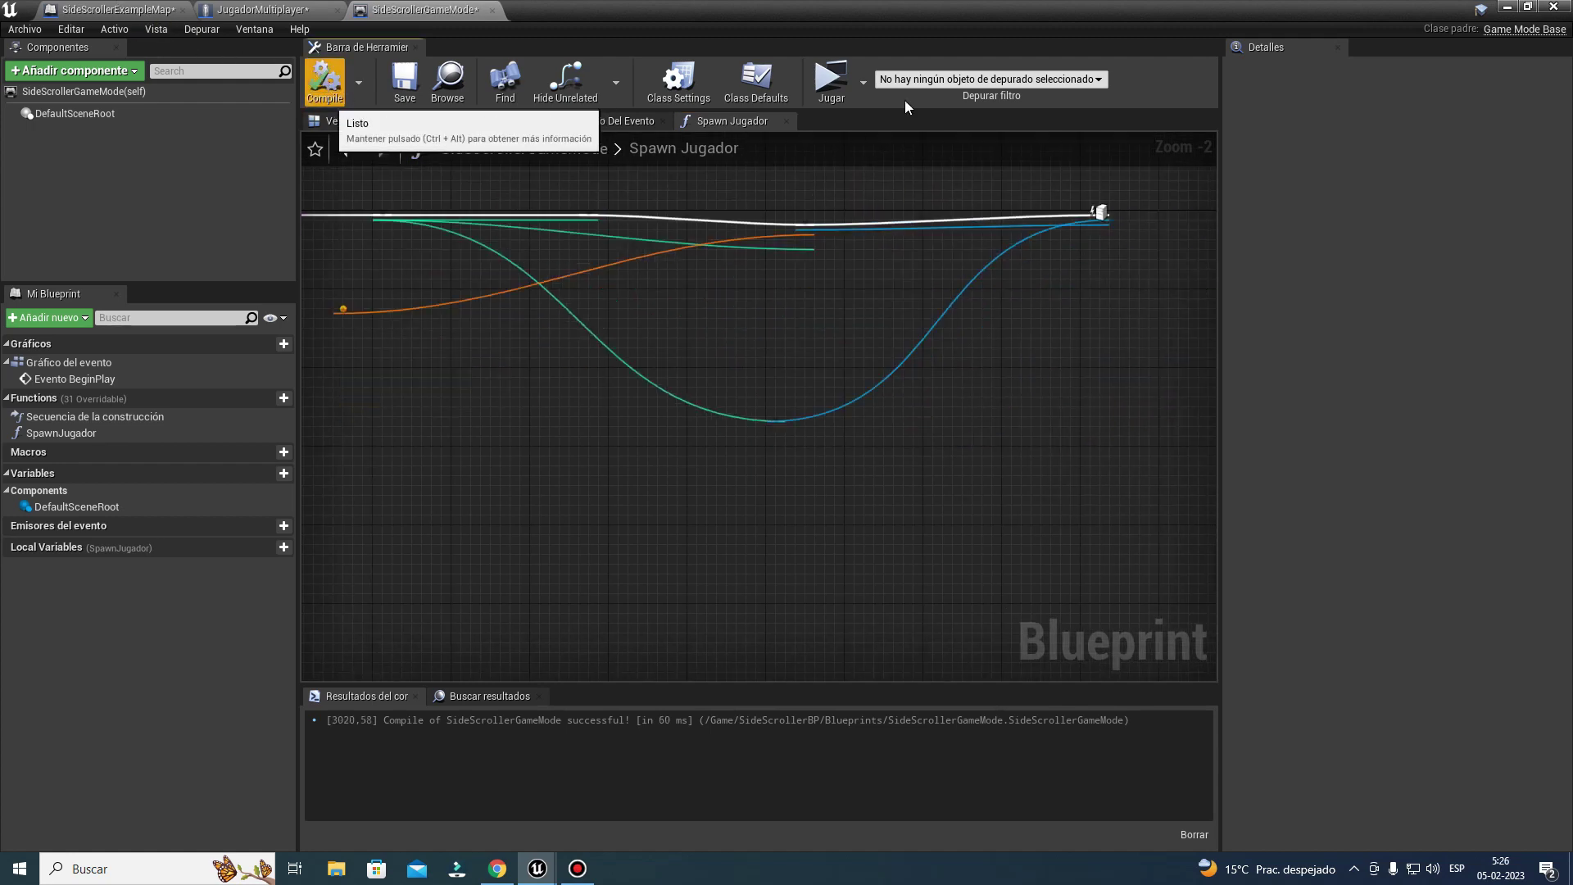
Step: Run a quick play-test, nudge SpawnActor up, and recompile the GameMode
click(830, 78)
click(1507, 9)
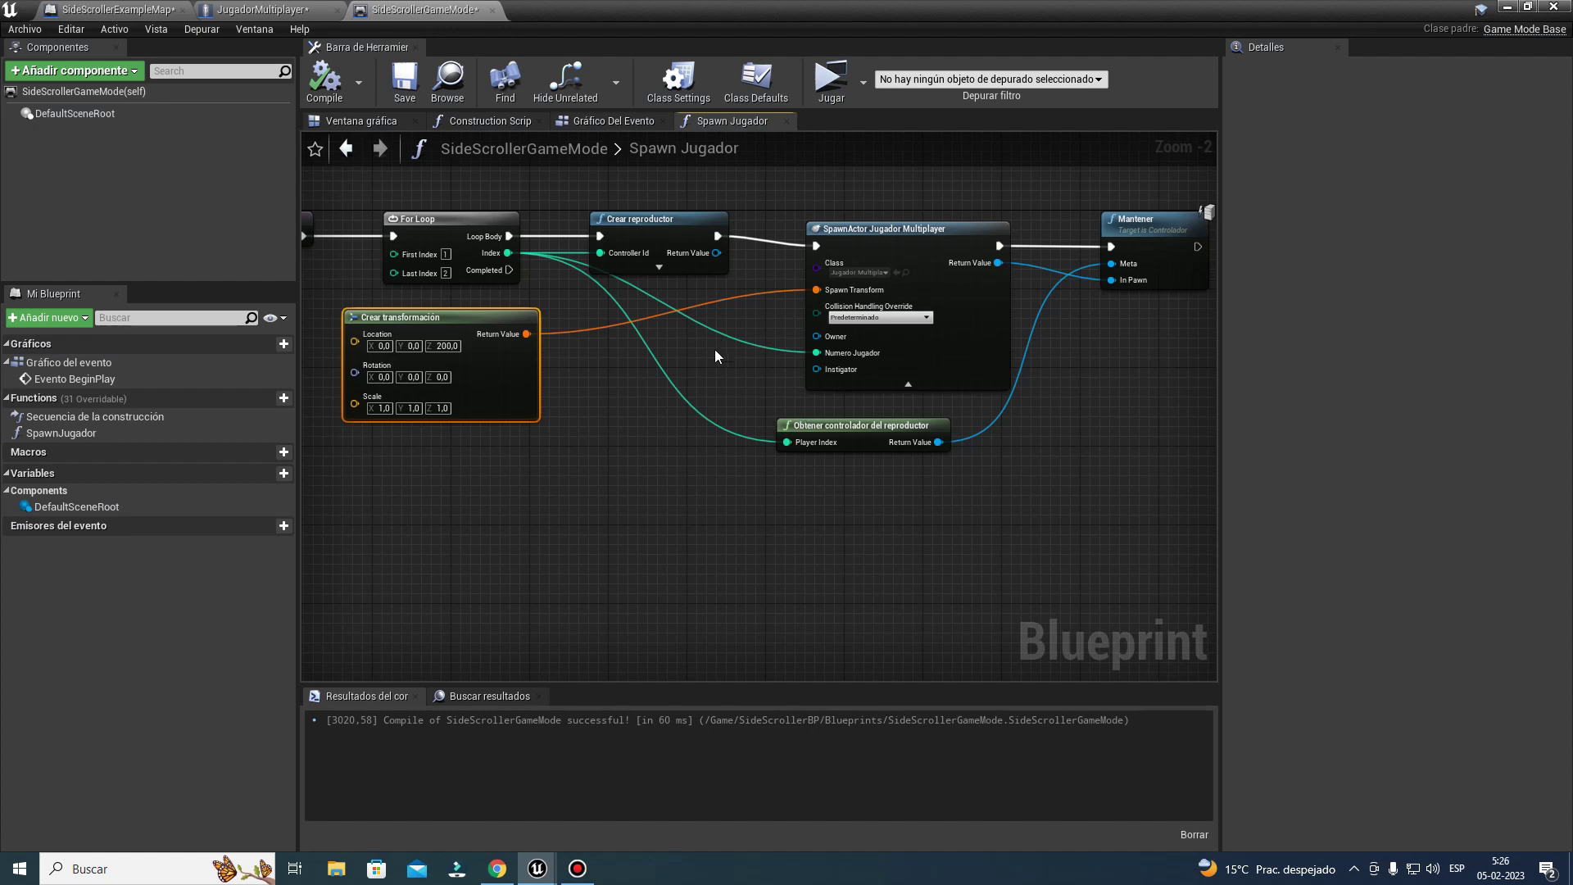
scroll(709, 316, up, 2)
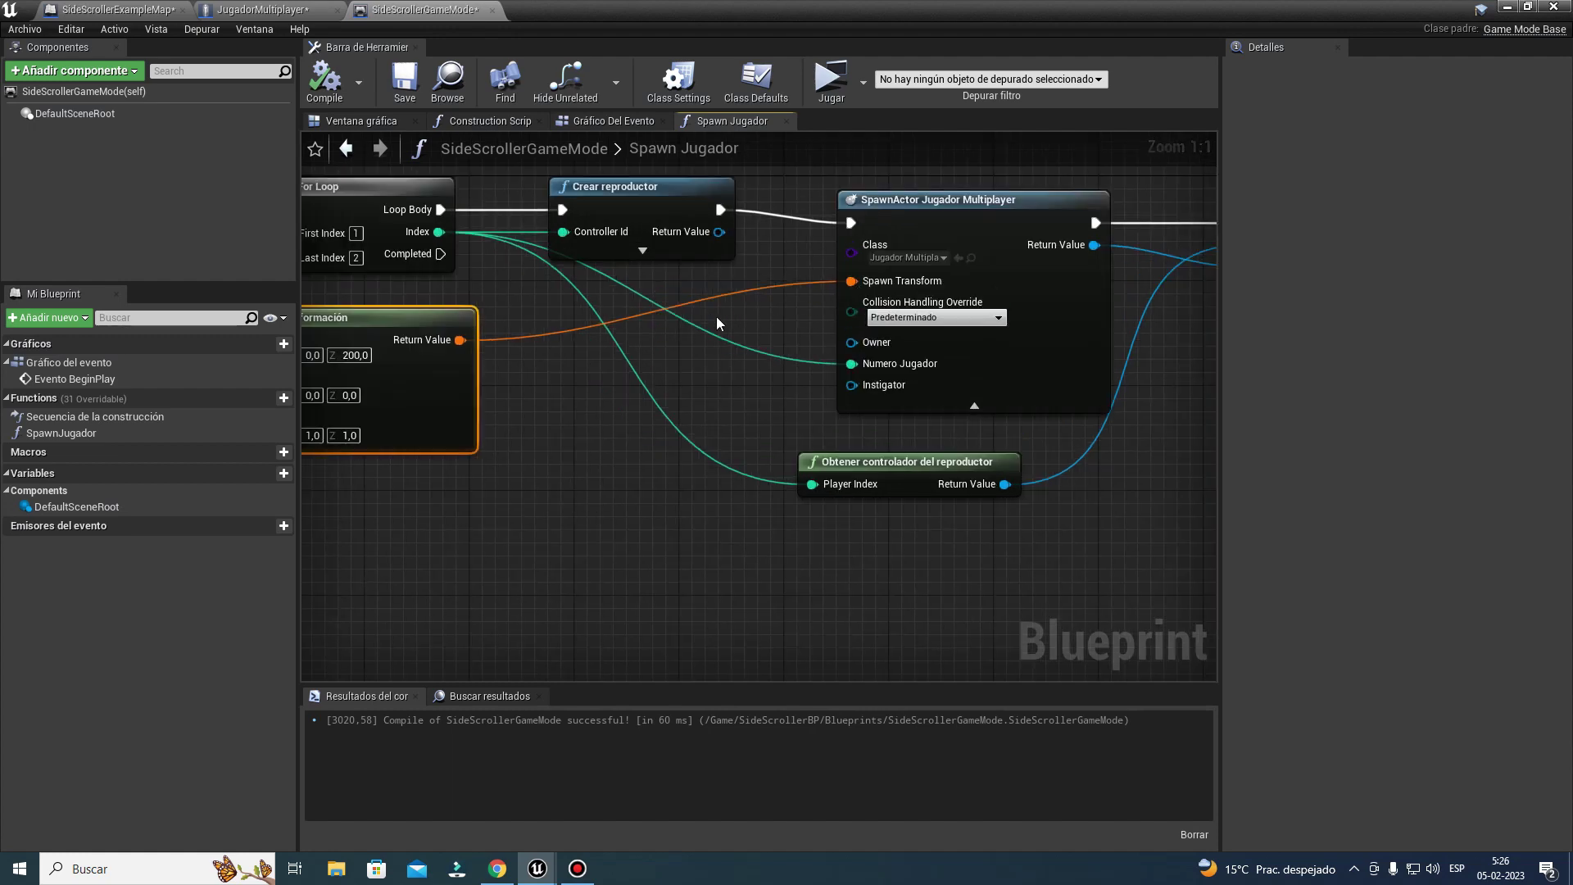
right_drag(732, 320, 942, 377)
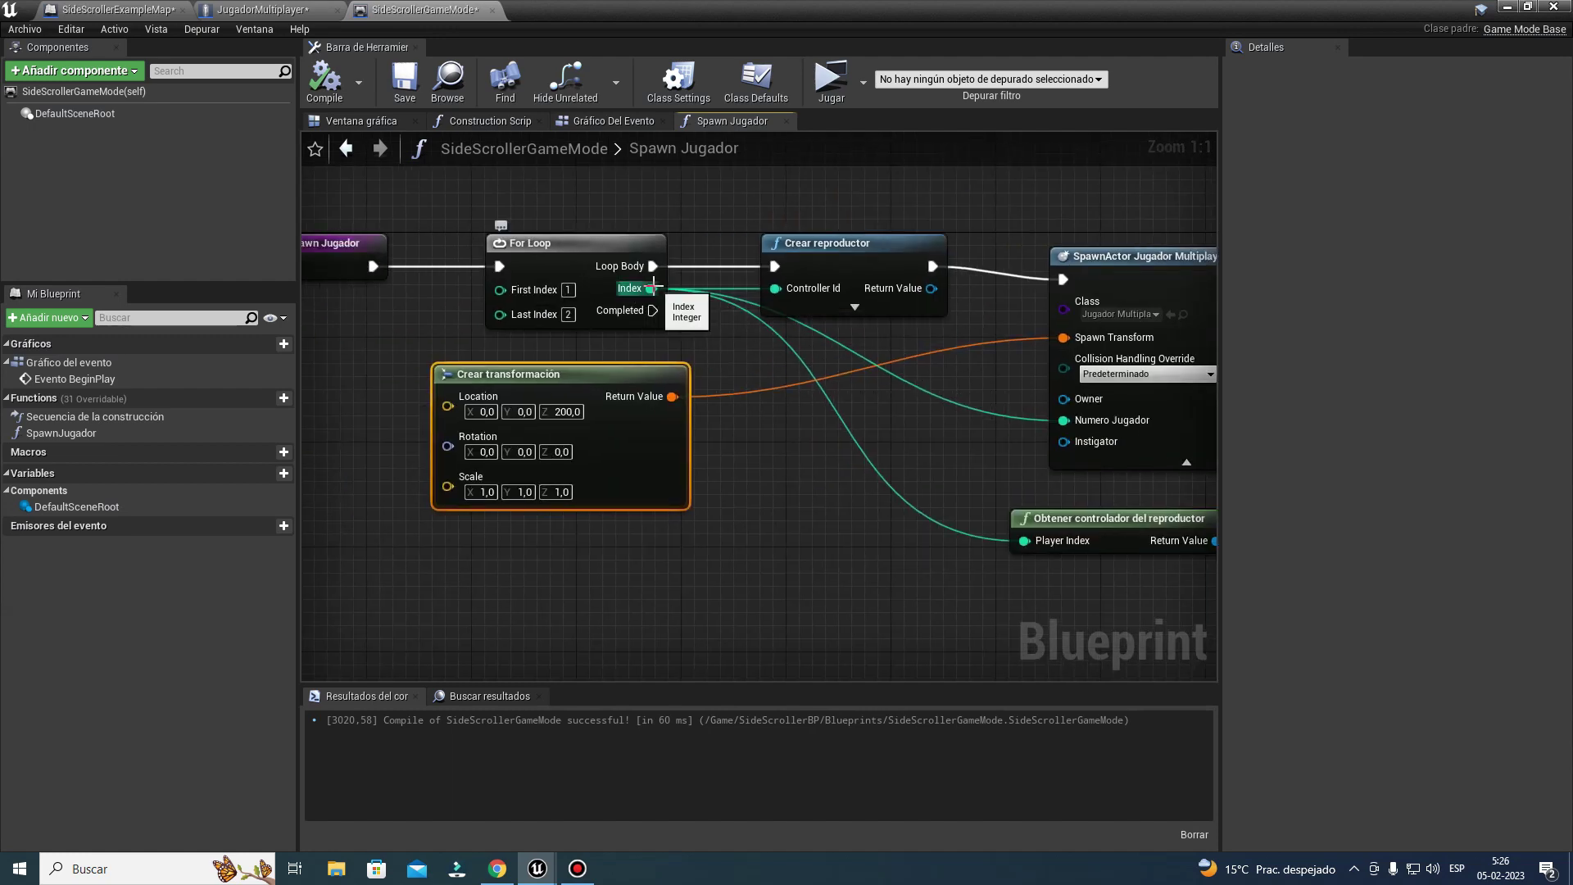
right_drag(810, 423, 603, 384)
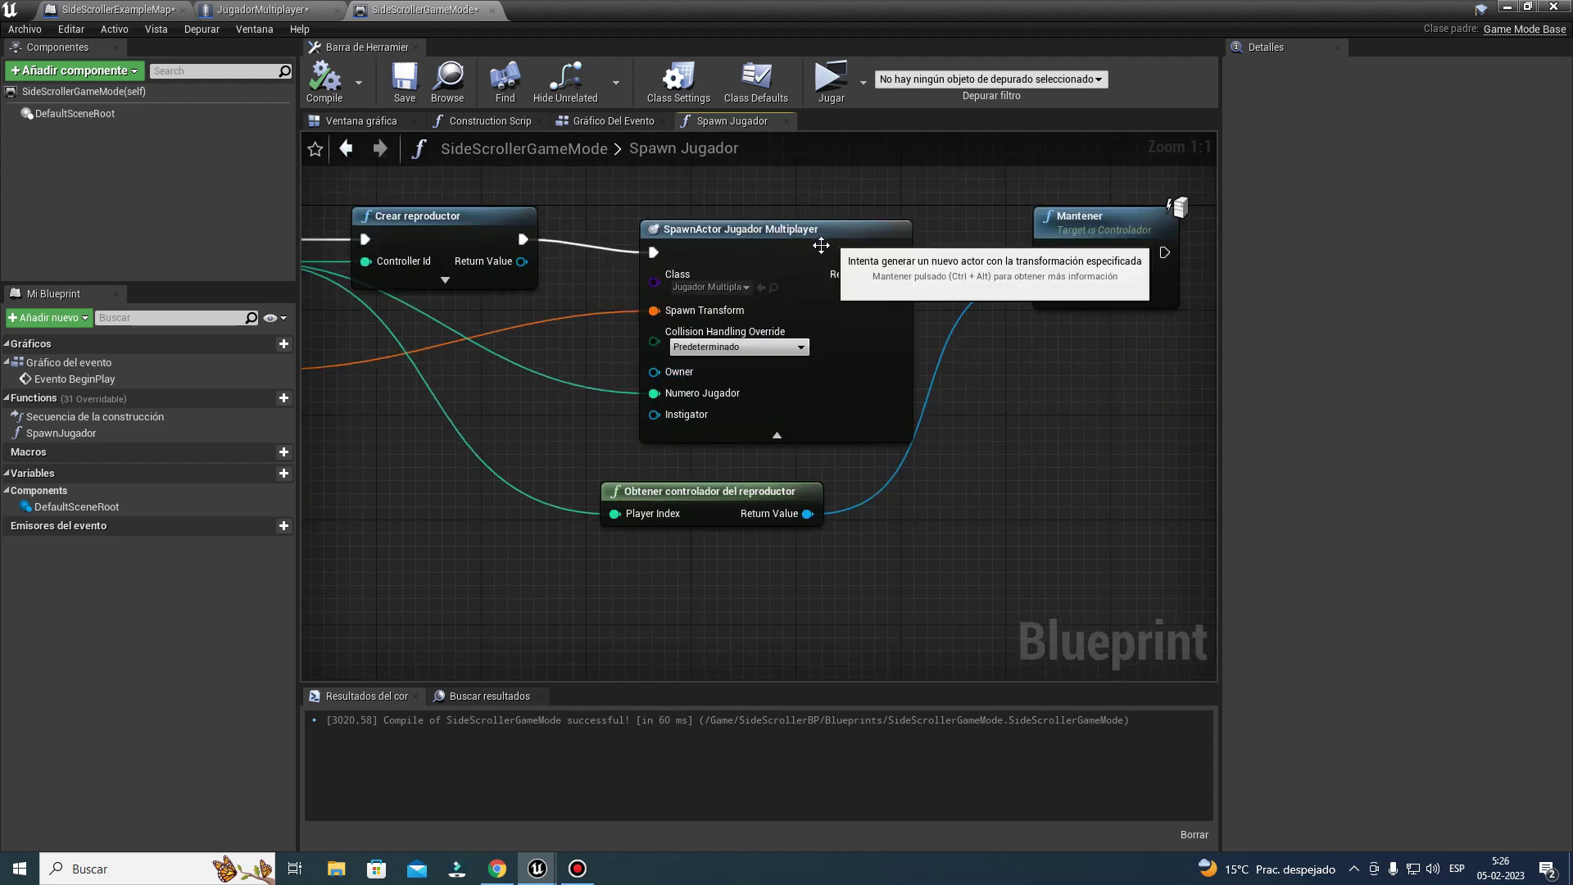
drag(822, 241, 822, 228)
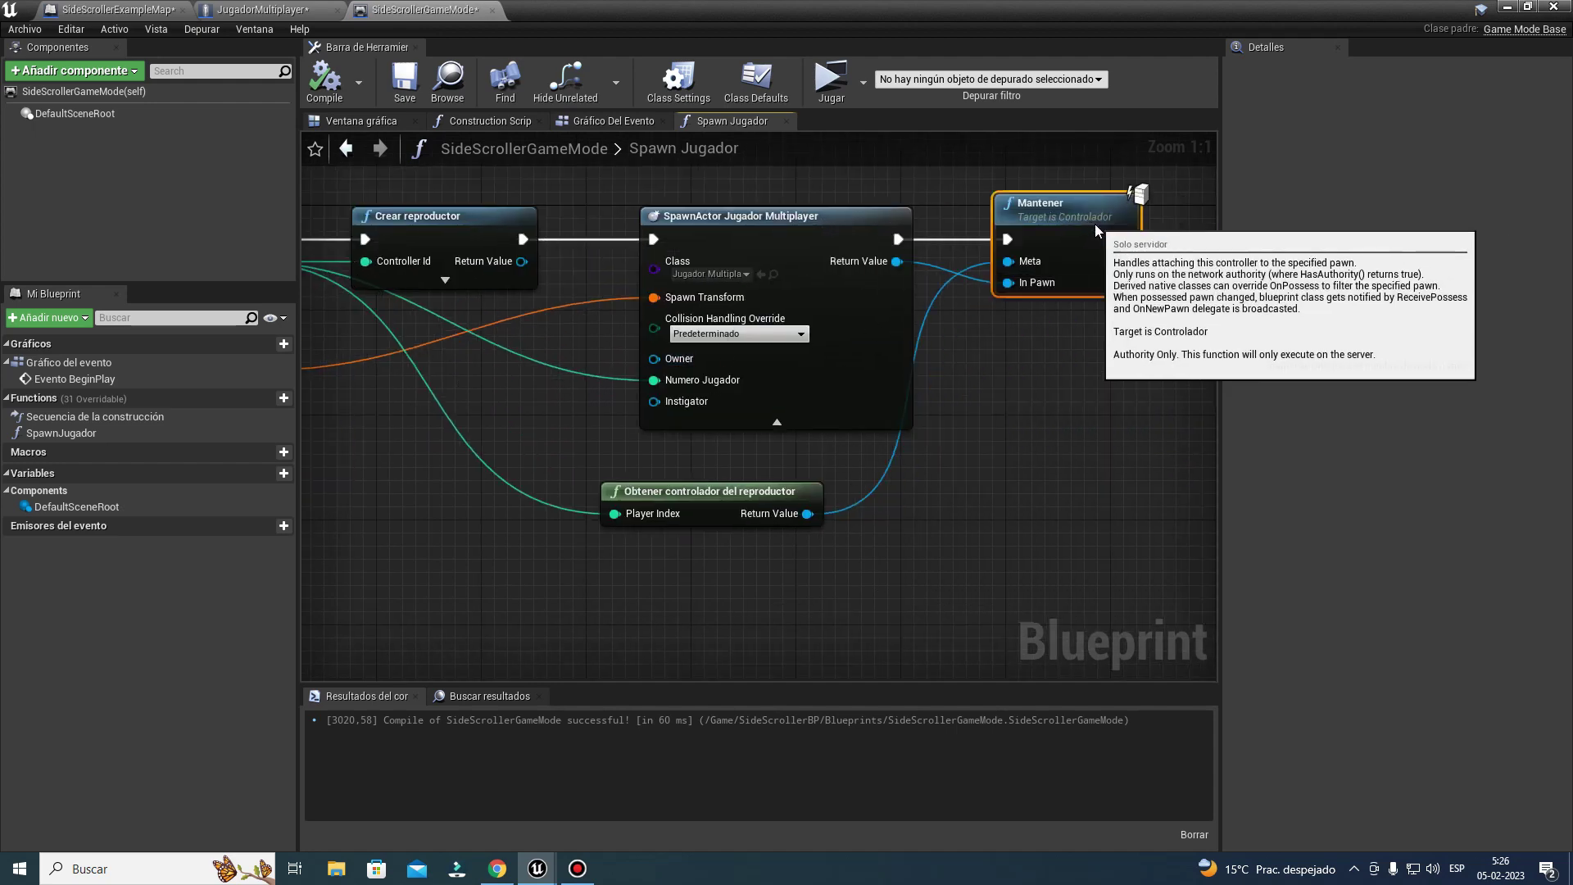
right_drag(574, 532, 905, 551)
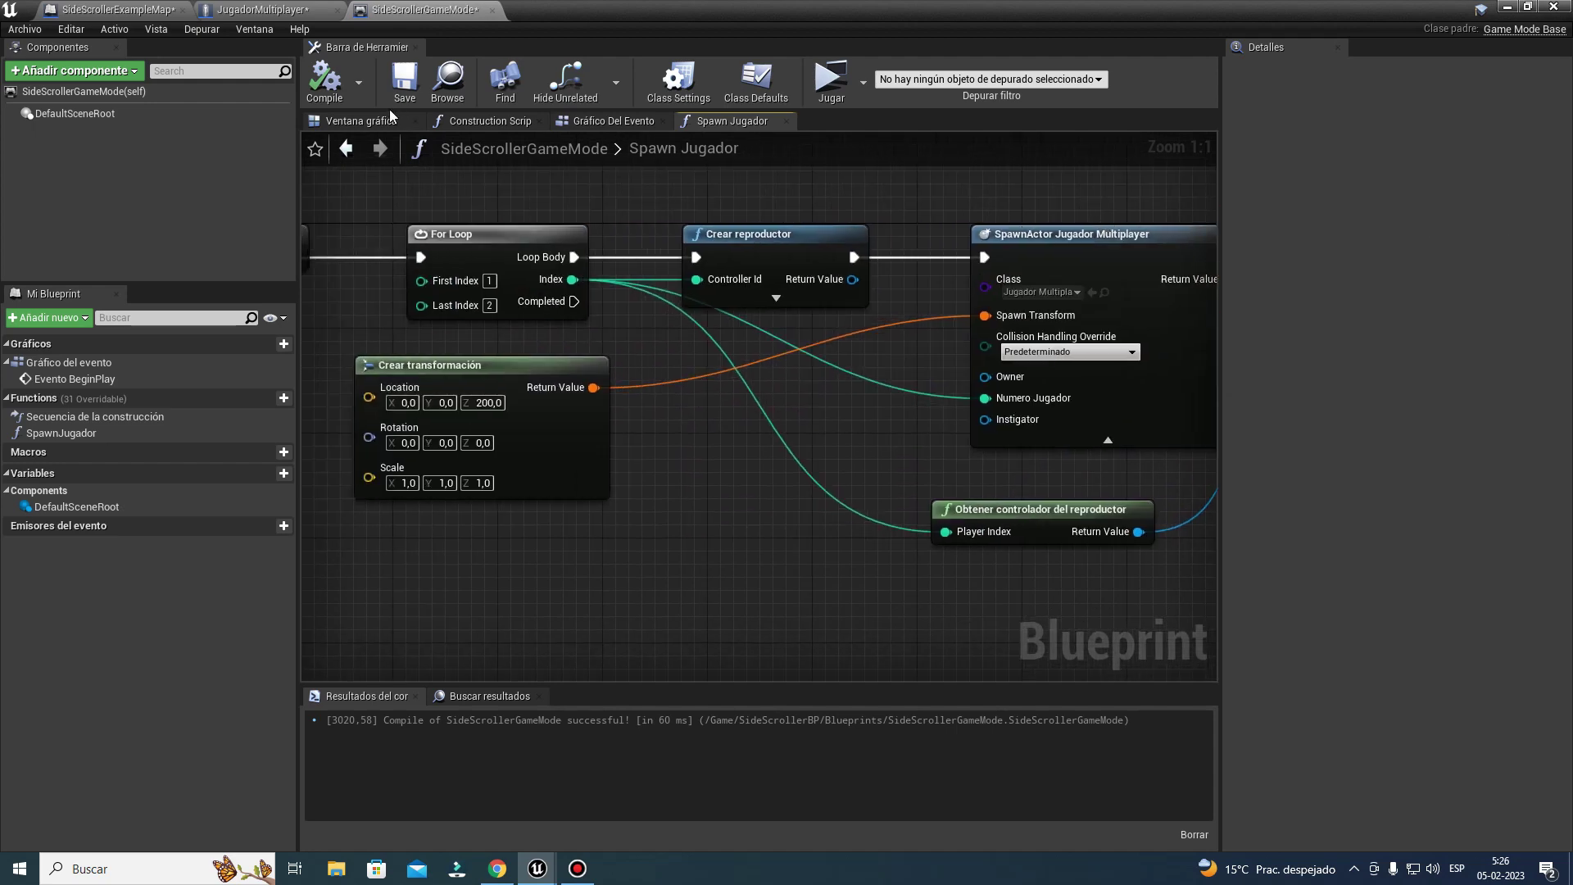
click(325, 80)
Step: Set the For Loop First Index to 0
right_drag(485, 289, 647, 292)
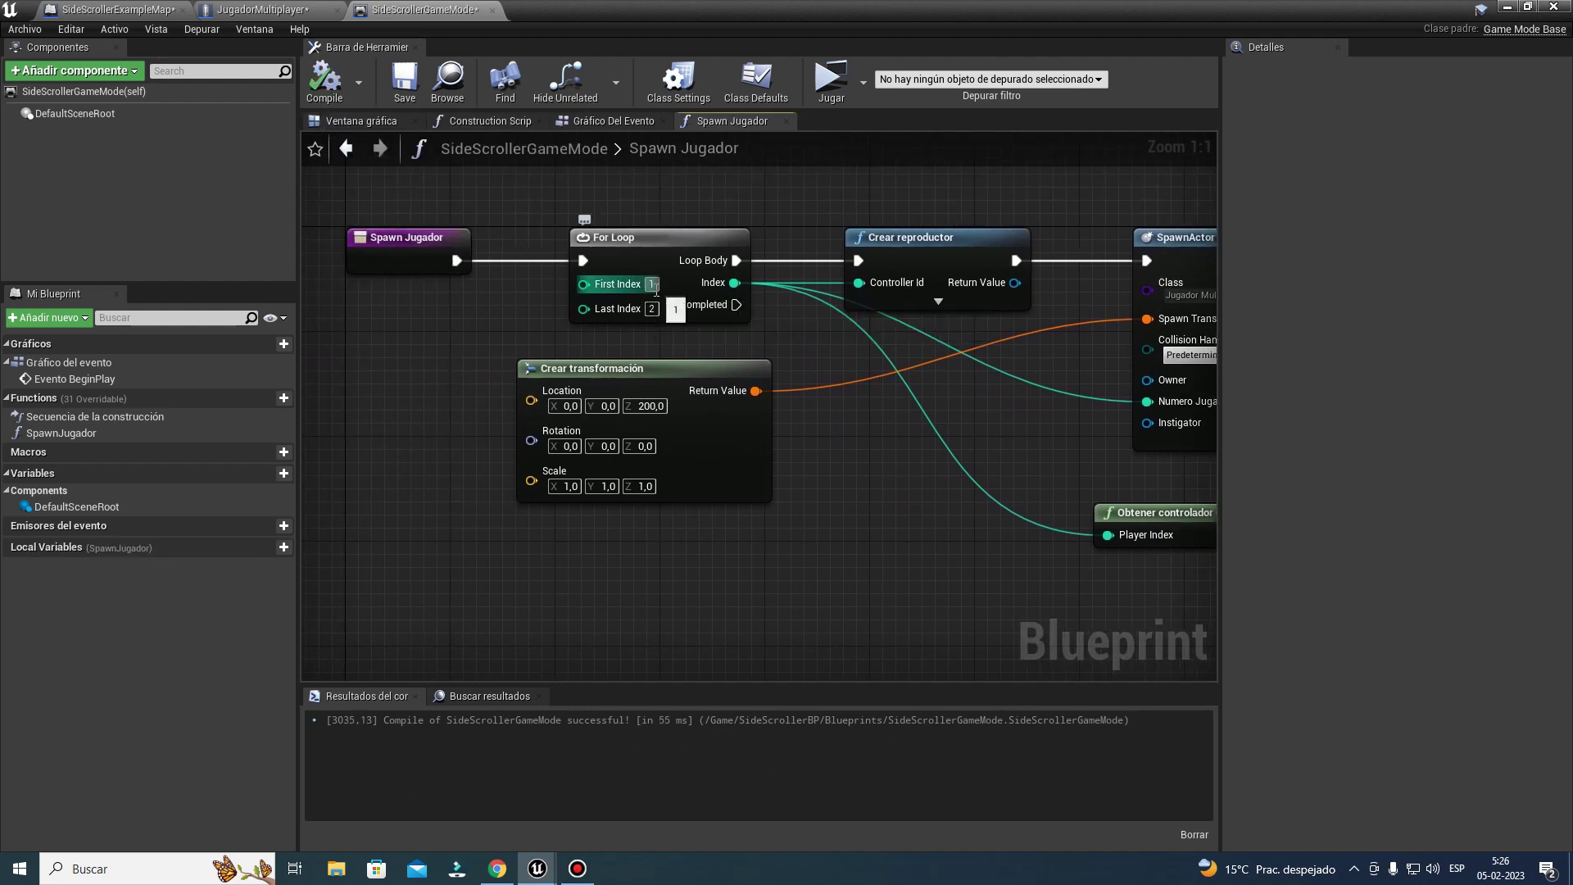
click(651, 284)
text(0)
key(Return)
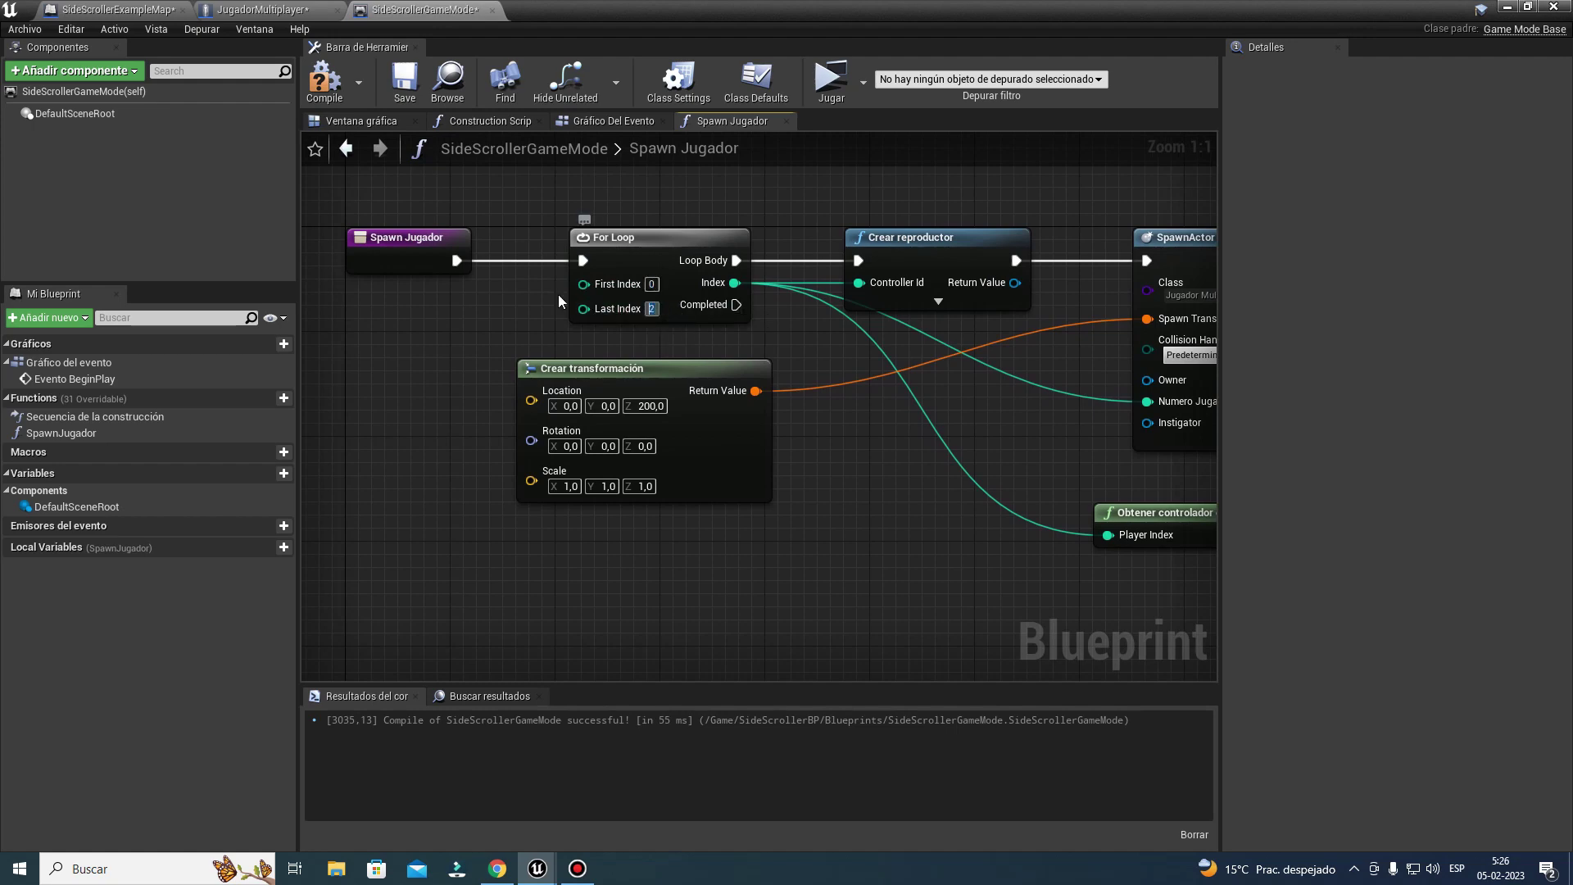
text(1)
Step: Compile, play-test by running the white character left, then close the preview
click(319, 89)
click(828, 105)
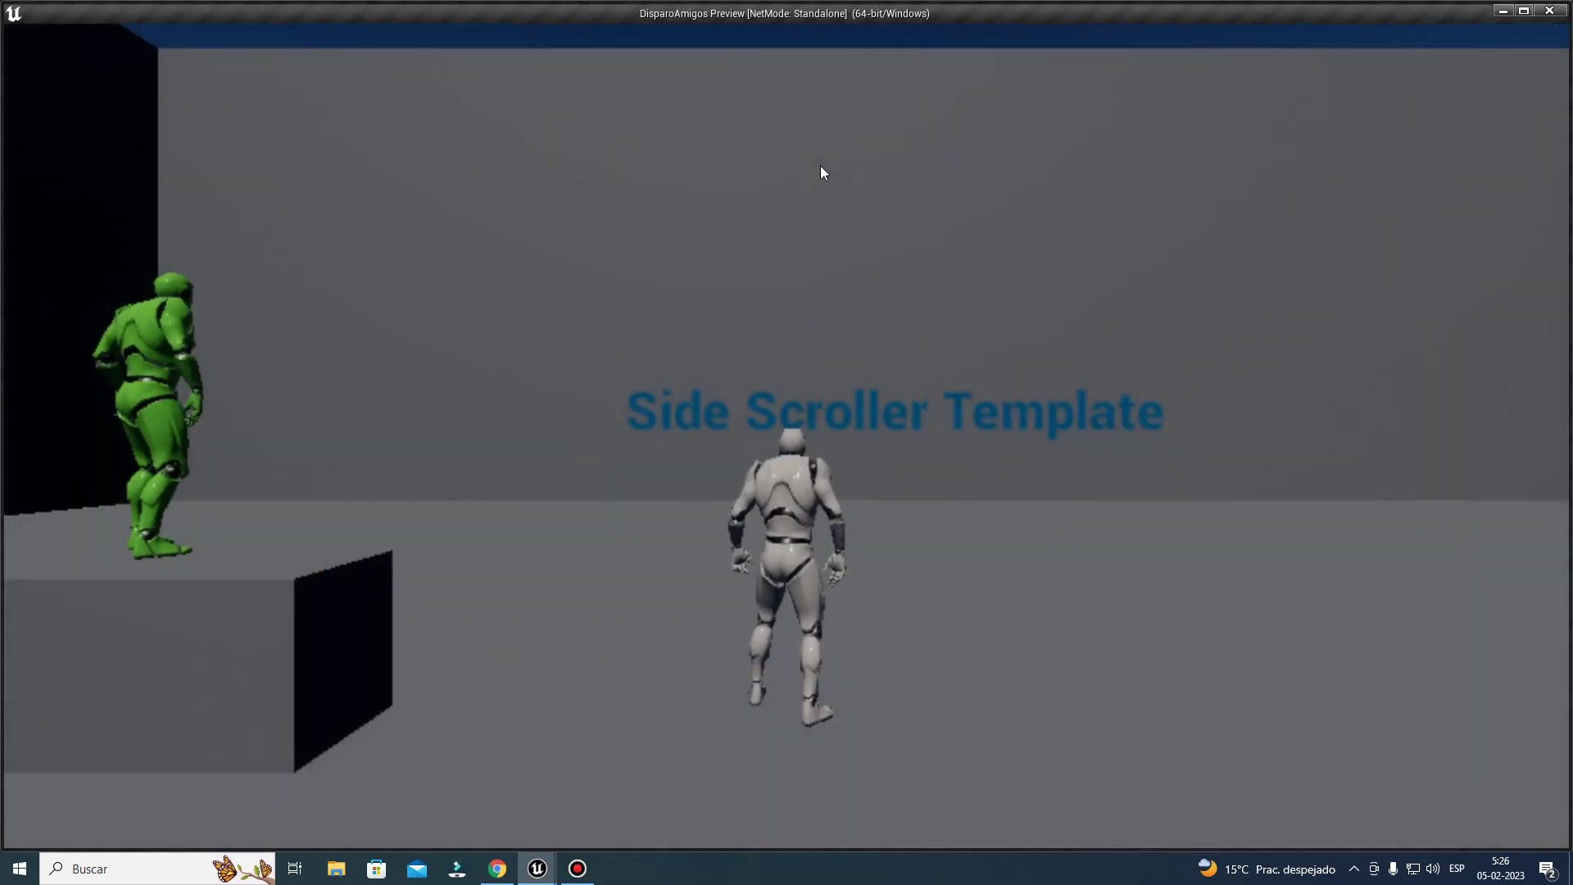
key(a)
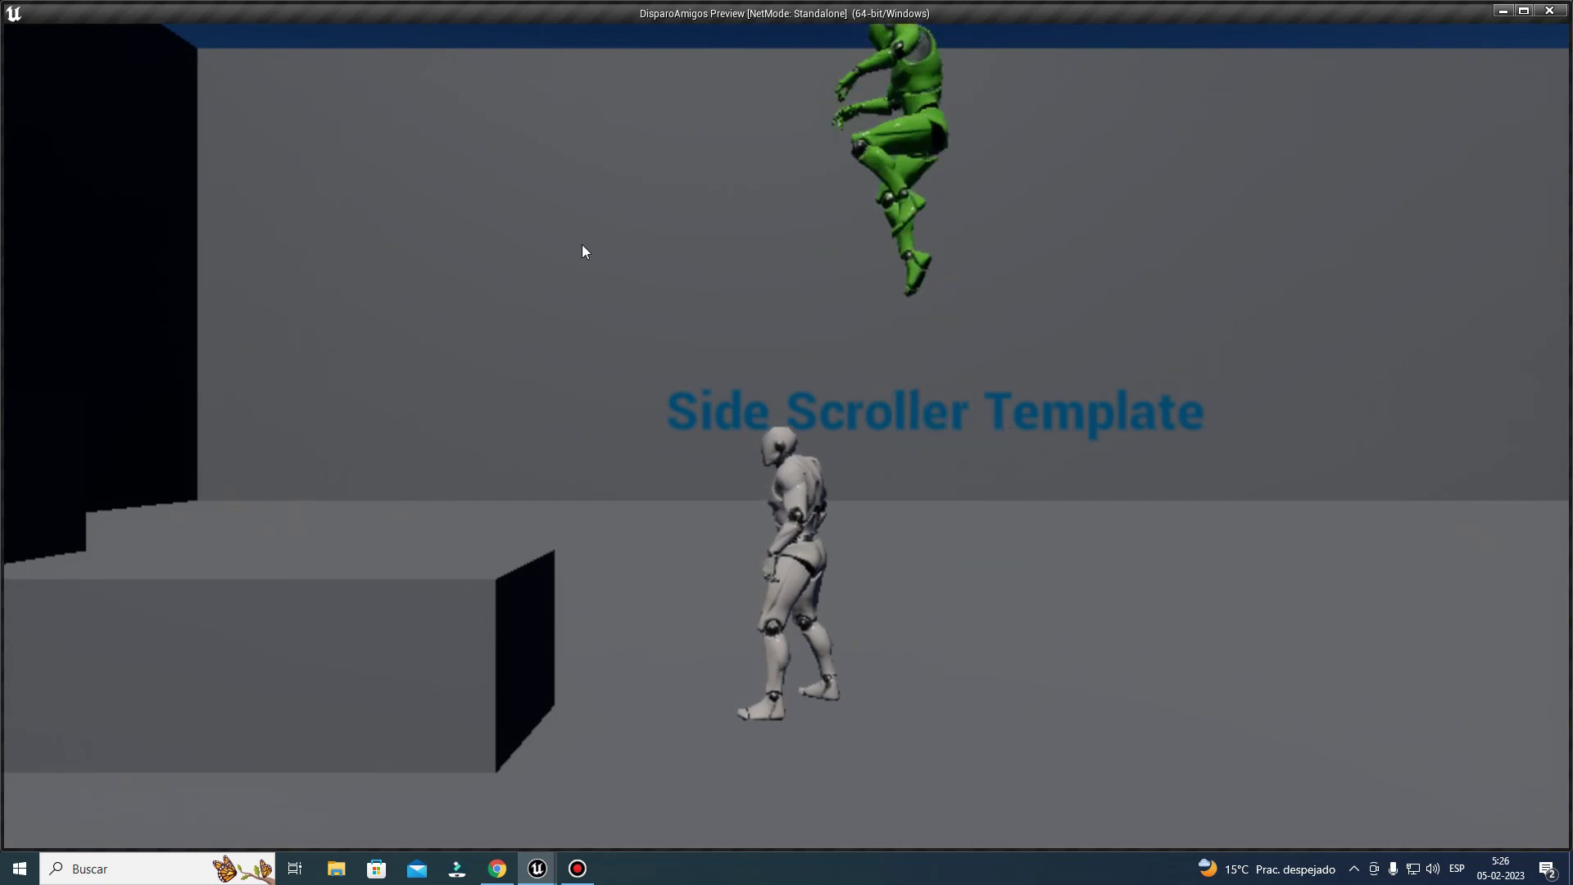
key(Escape)
click(873, 238)
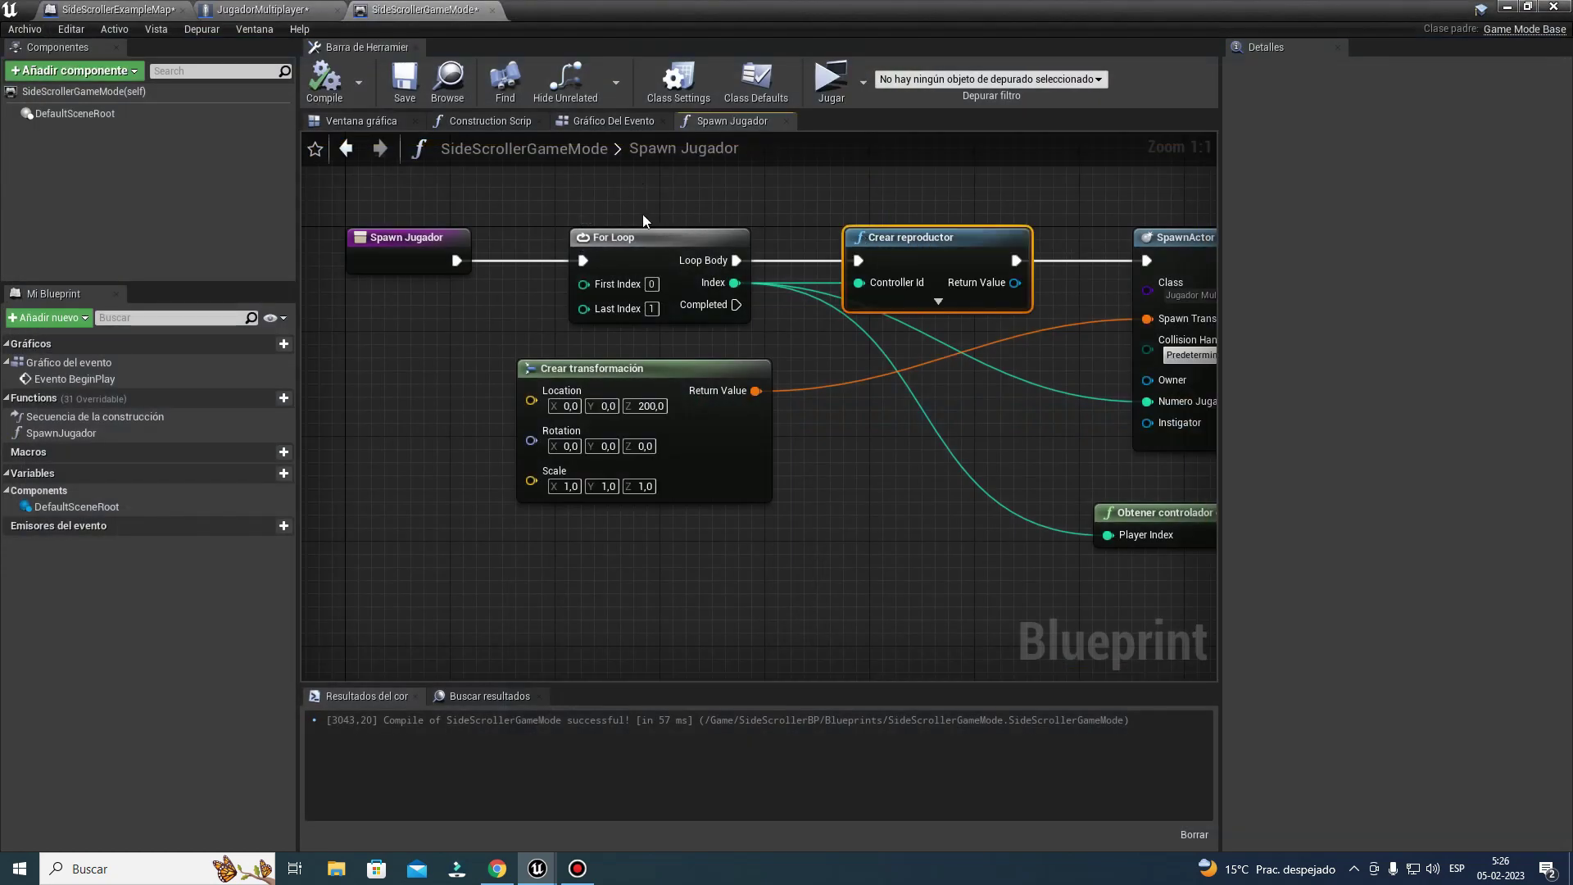
Step: Recompile the GameMode and reposition the Crear transformación and Obtener controlador nodes
click(309, 92)
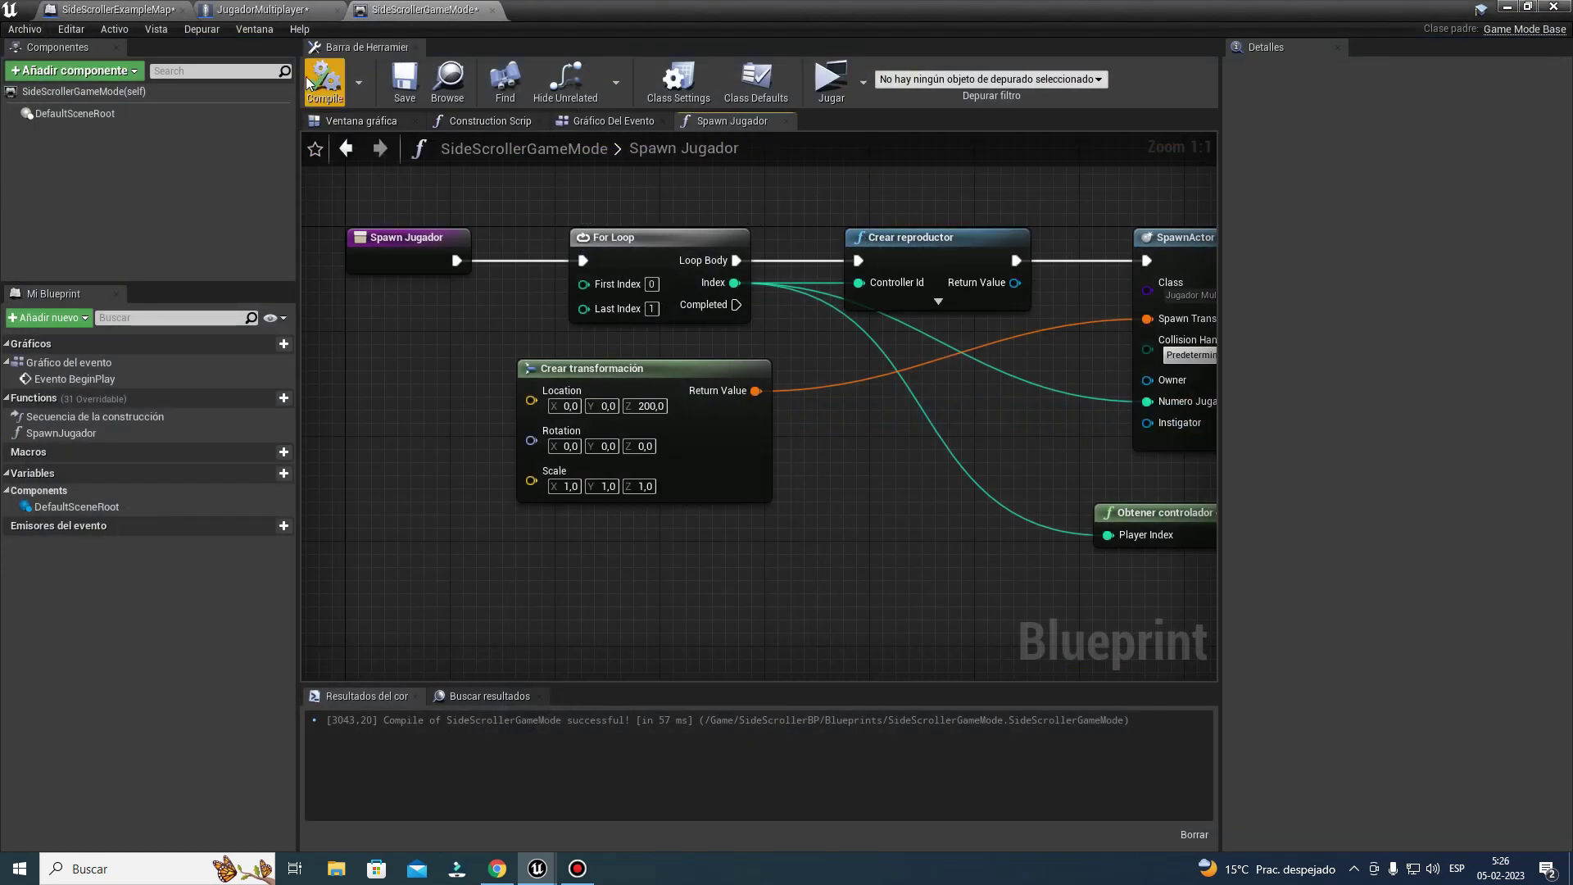
right_drag(800, 238, 680, 425)
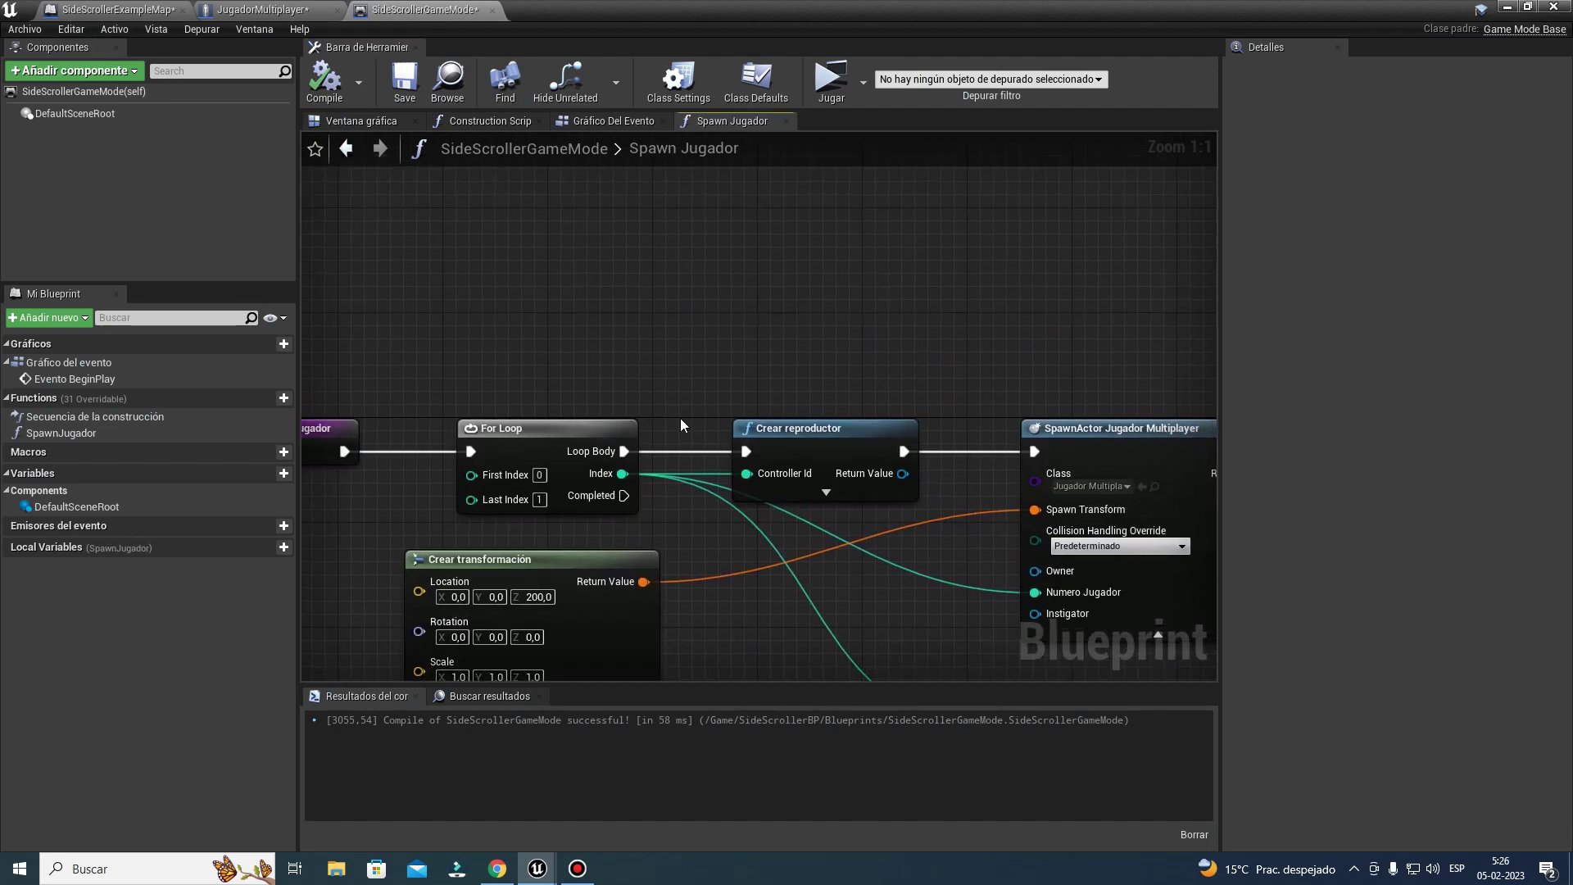
drag(543, 571, 556, 558)
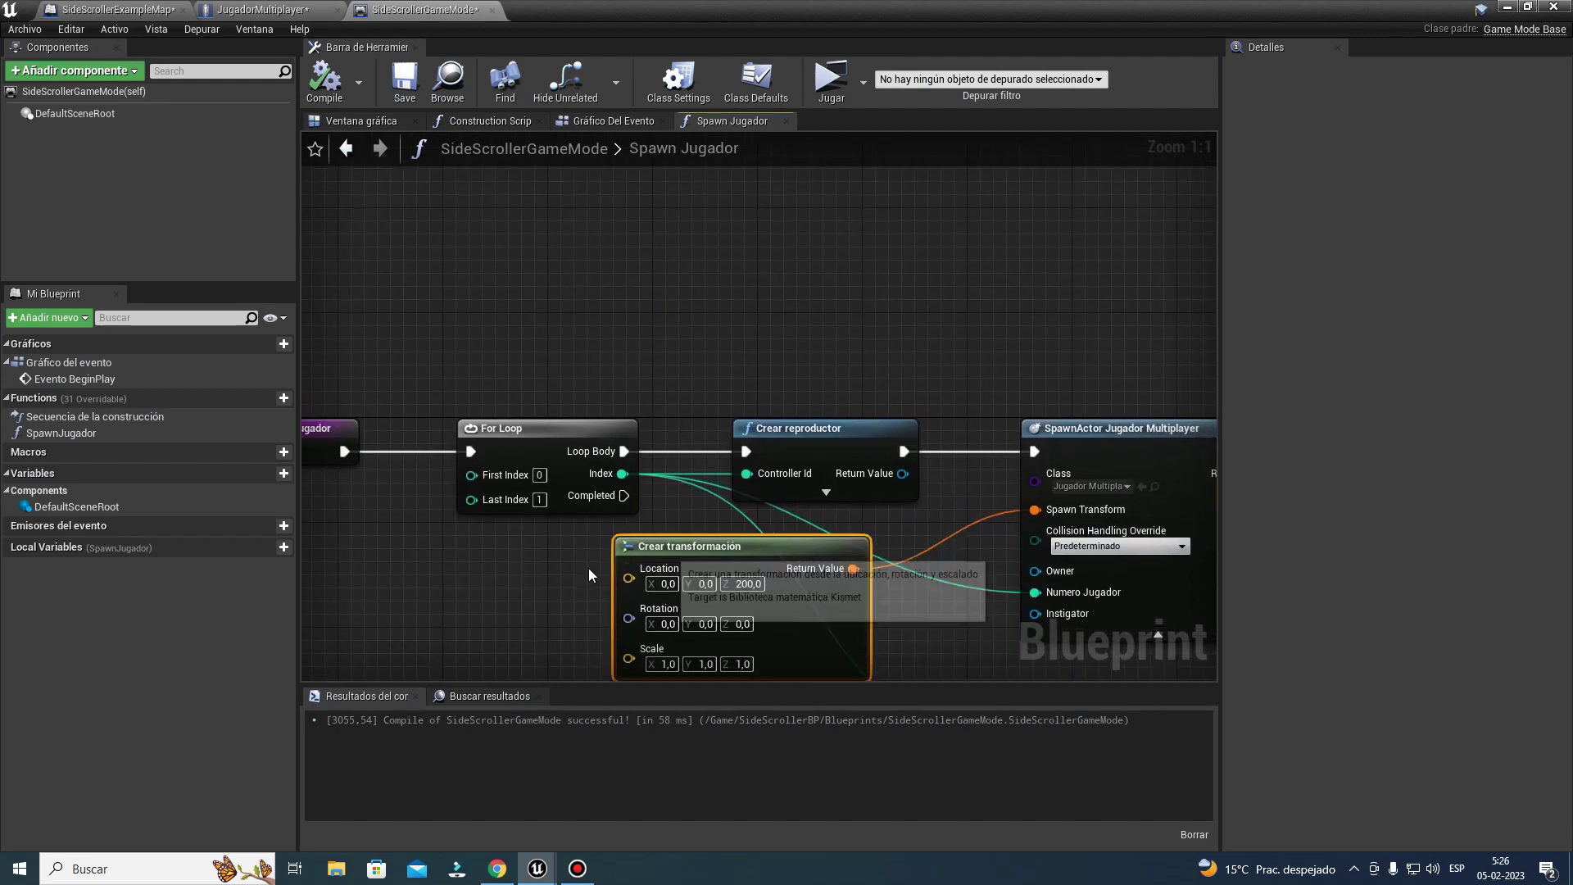
right_drag(856, 542, 594, 369)
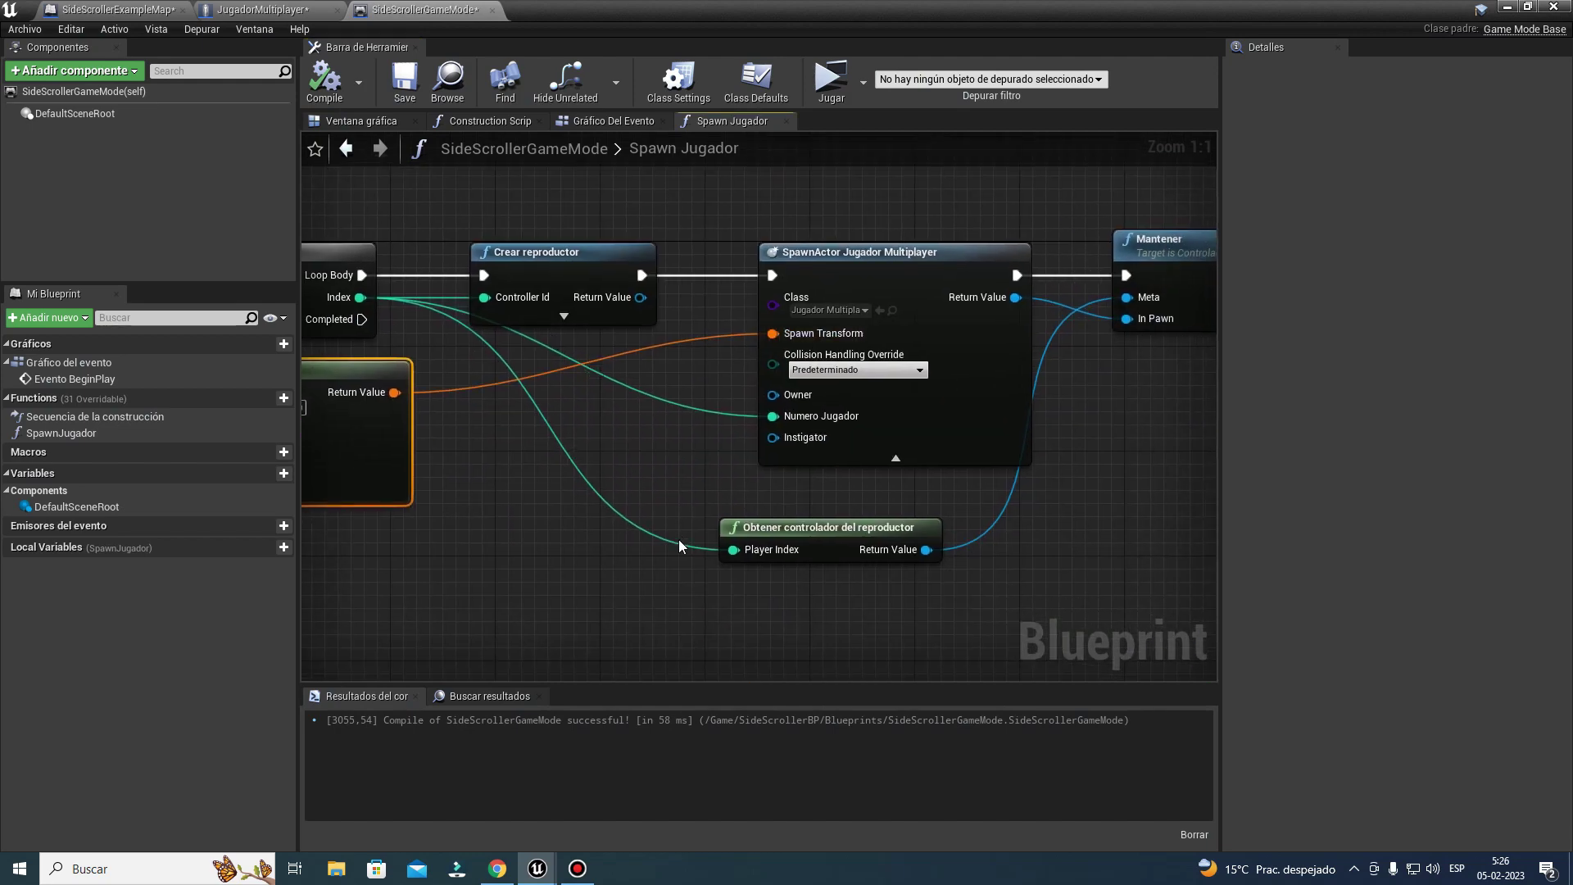
drag(849, 534, 887, 496)
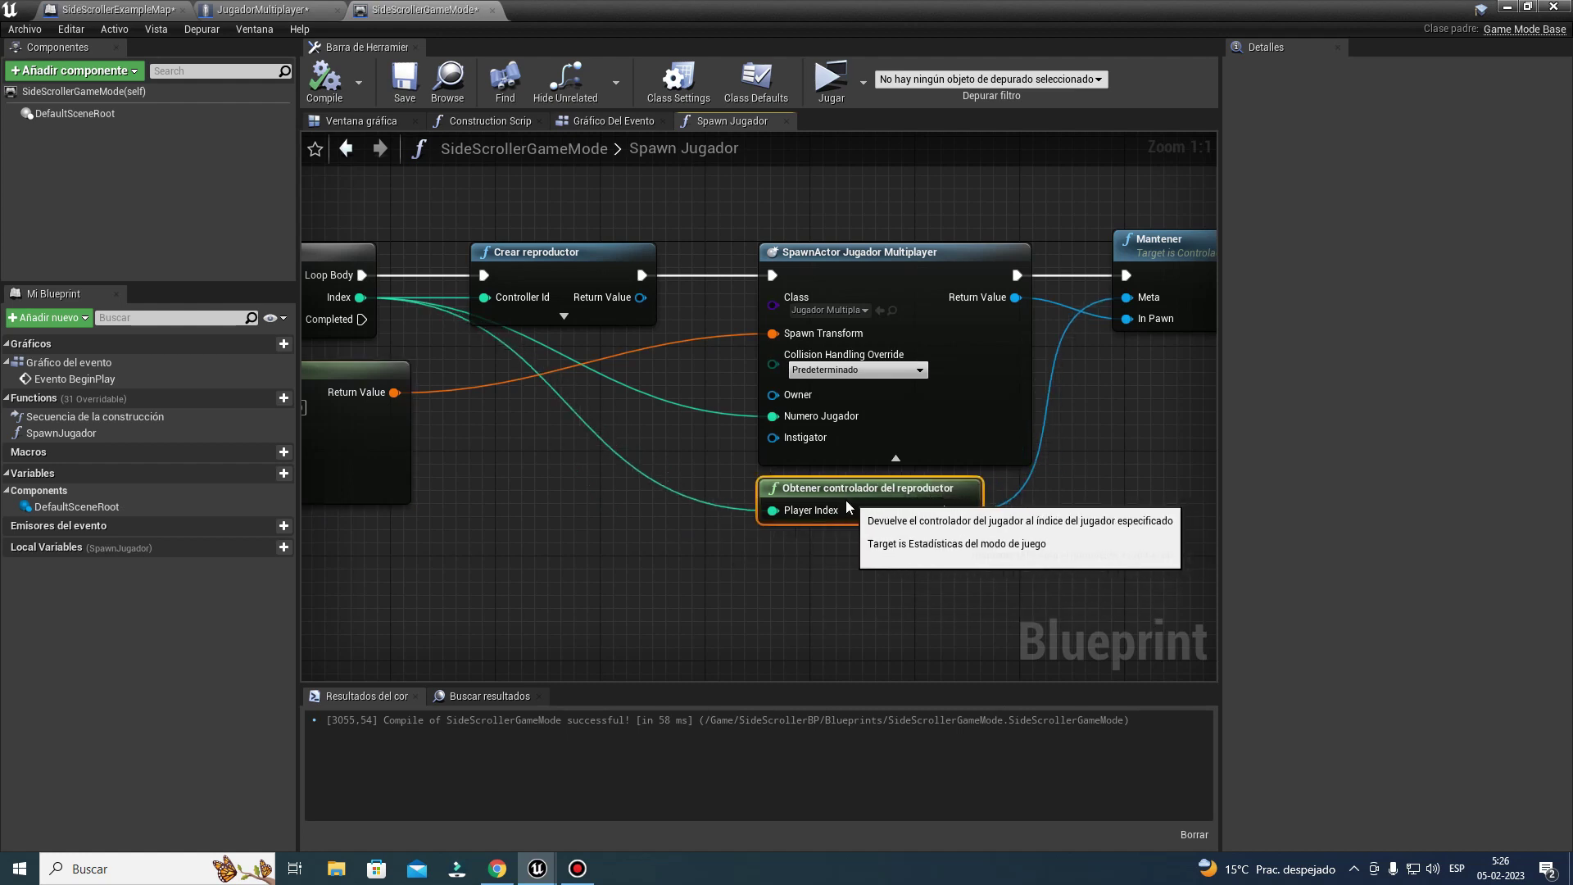
Step: Shift SpawnActor and Obtener left and move Mantener closer to SpawnActor
right_drag(866, 251, 833, 372)
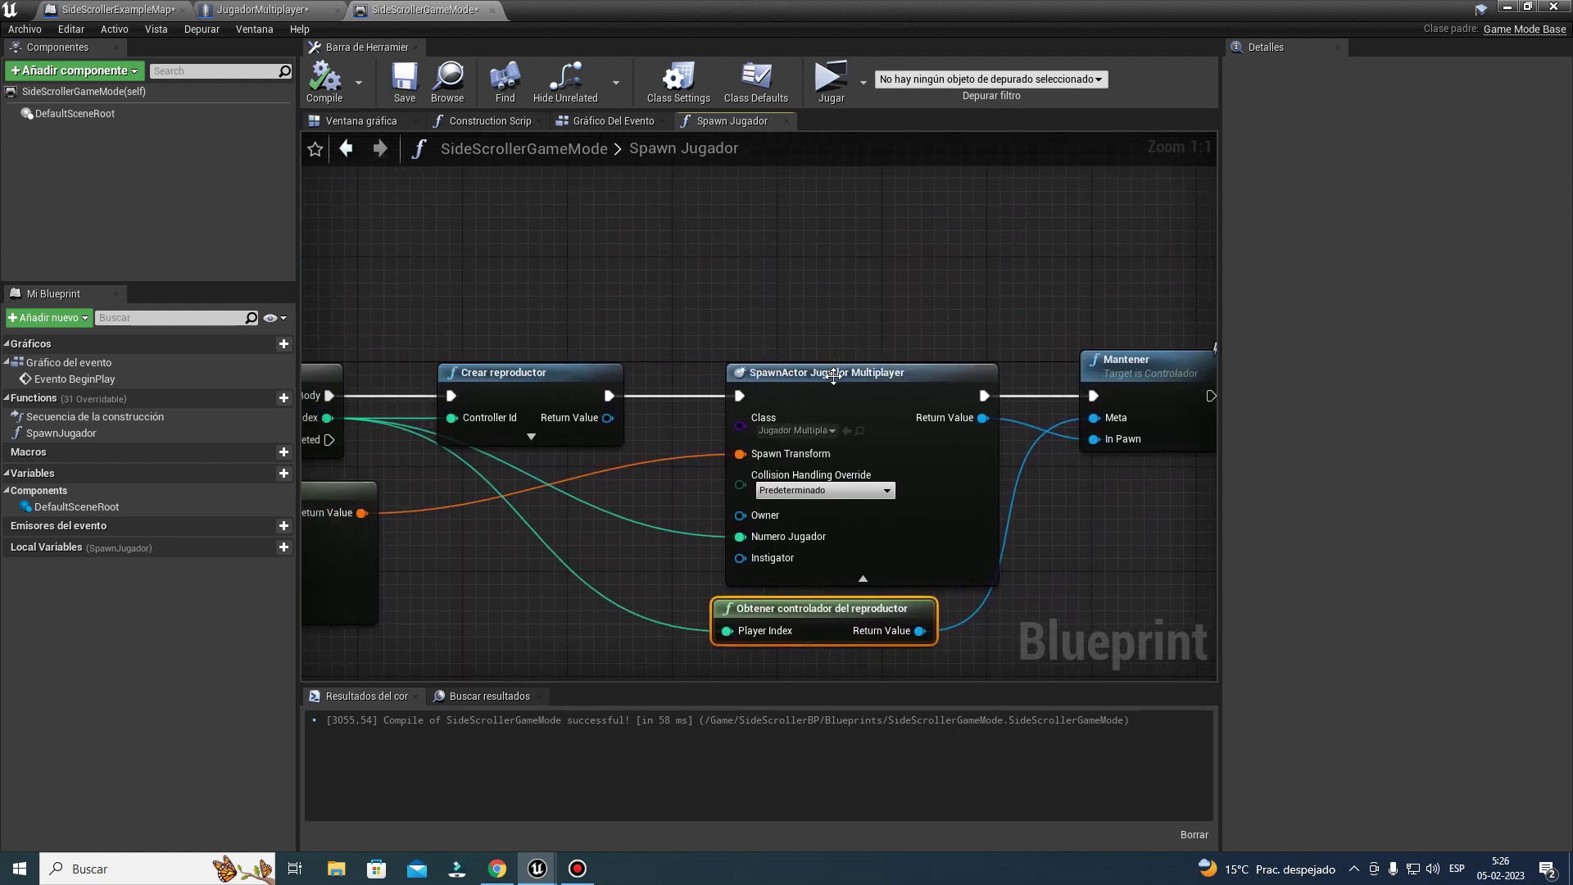
drag(833, 372, 781, 372)
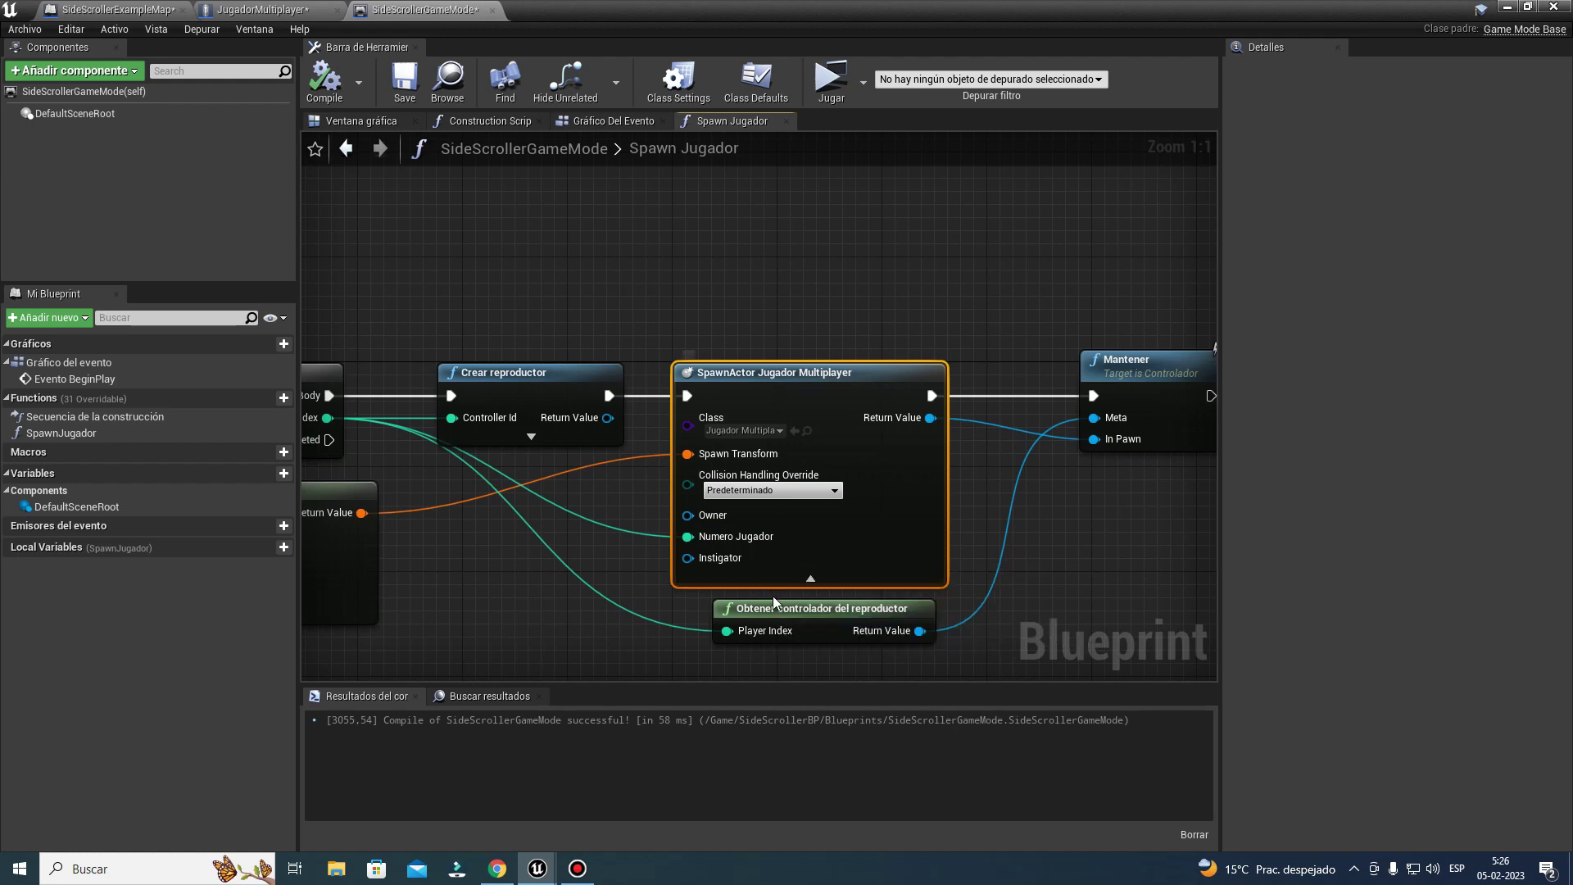
drag(741, 610, 713, 611)
right_drag(1204, 417, 946, 387)
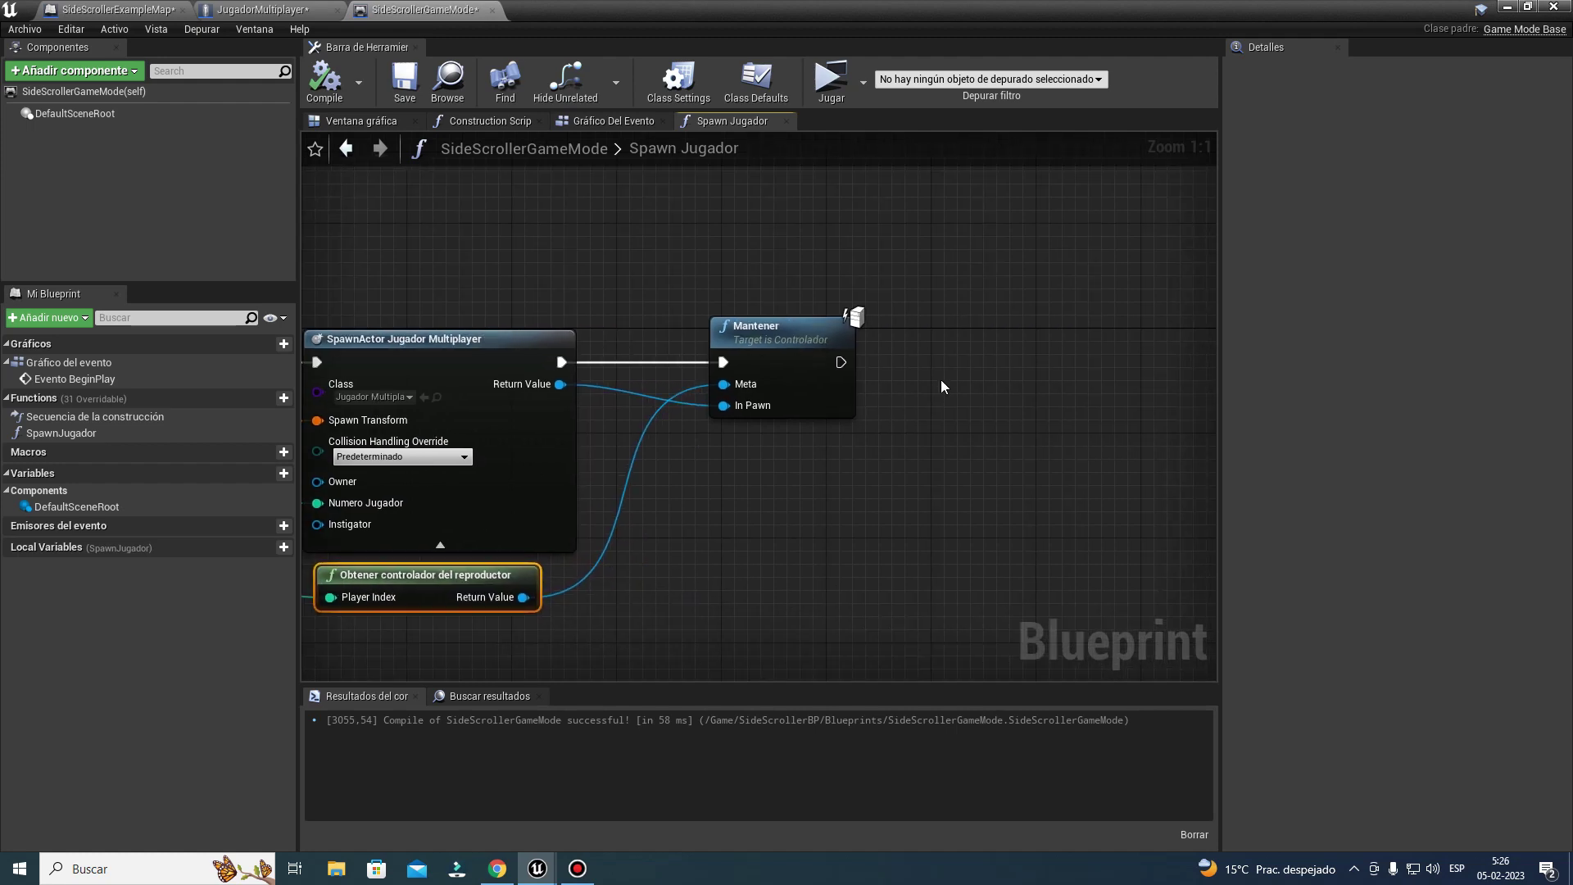
drag(786, 353, 682, 353)
right_drag(534, 296, 985, 308)
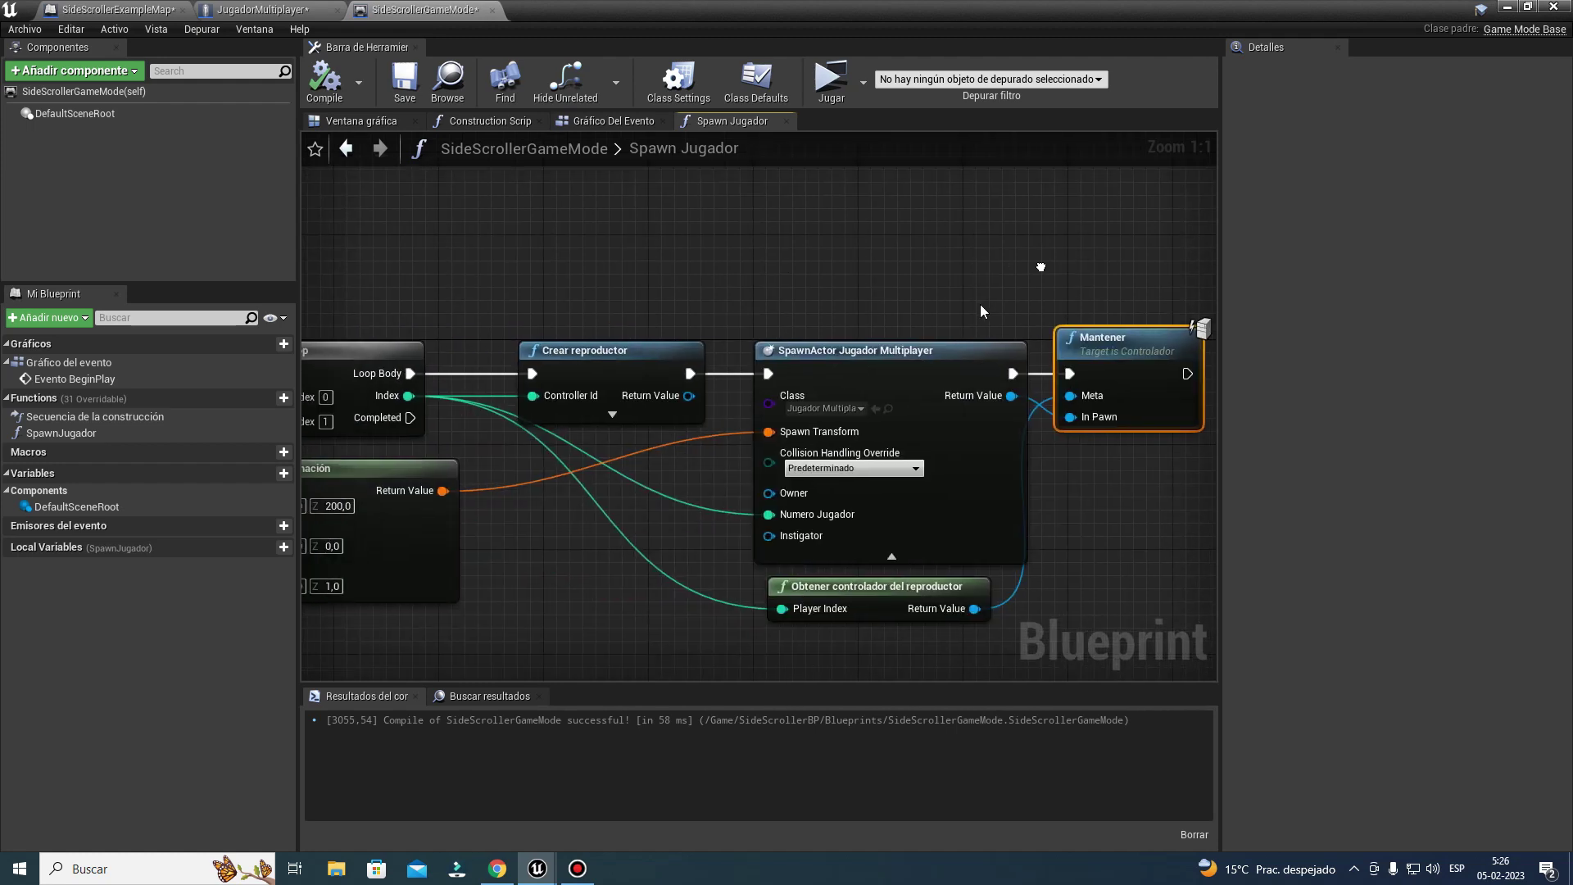